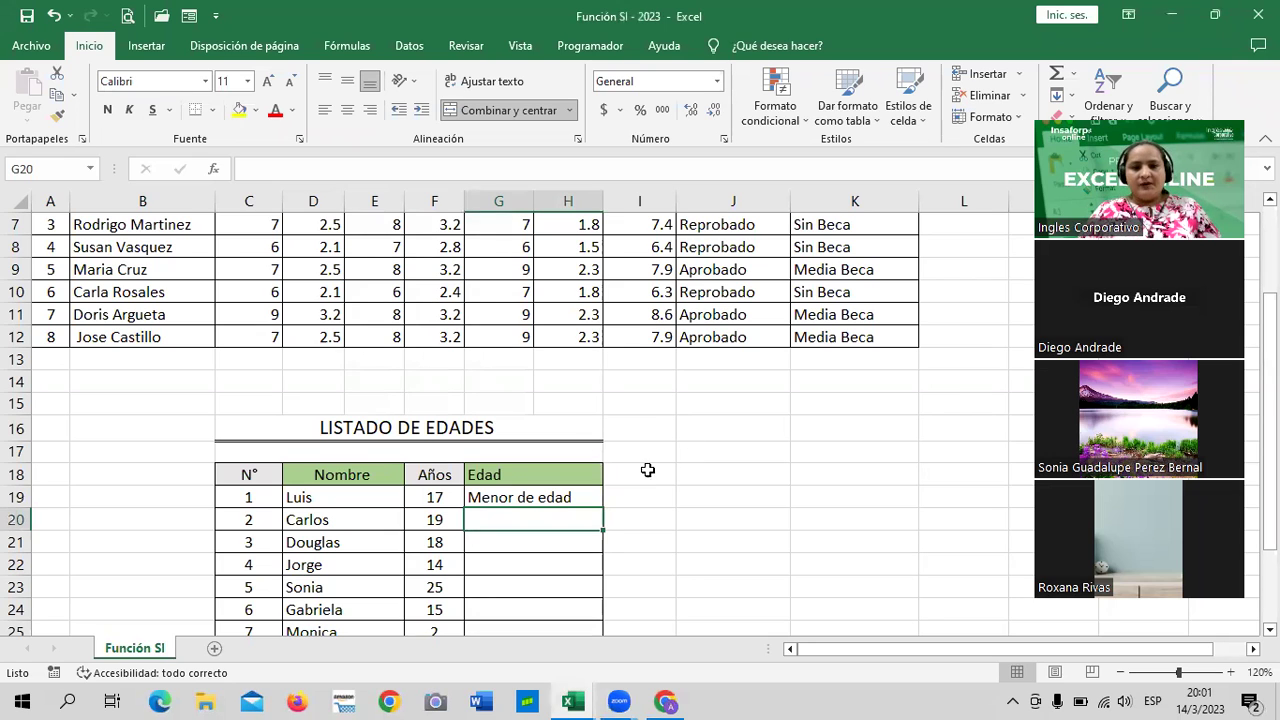
# Step: Leave the grade sheet and bring the Chrome lesson '1.3 Objetivo de la lección' to the front
pyautogui.click(645, 462)
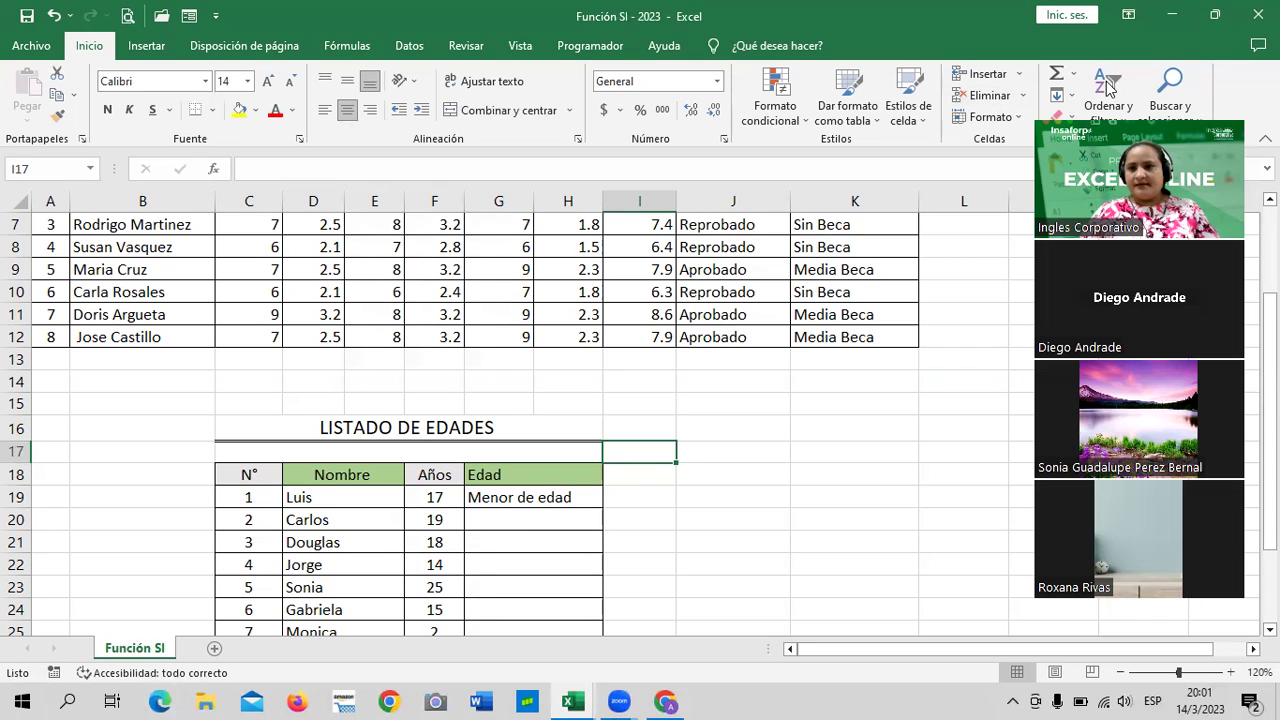
pyautogui.scroll(2, 803, 228)
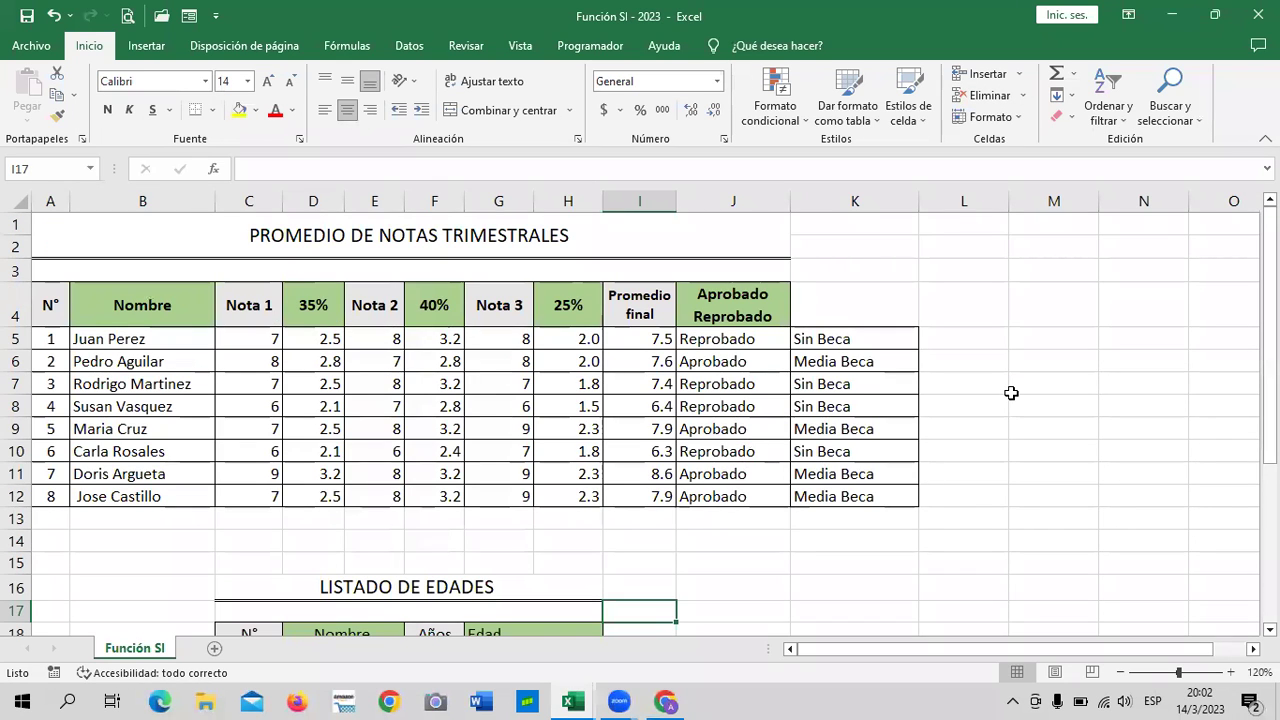
pyautogui.click(984, 340)
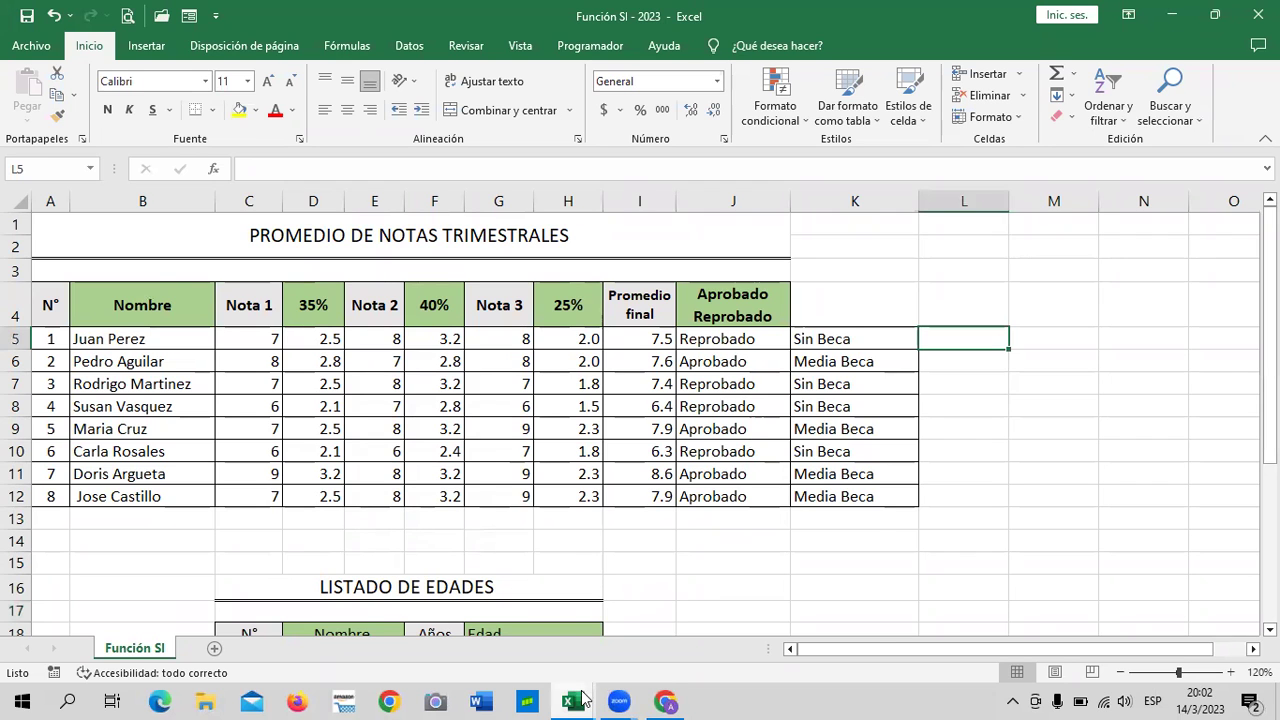
pyautogui.moveTo(583, 700)
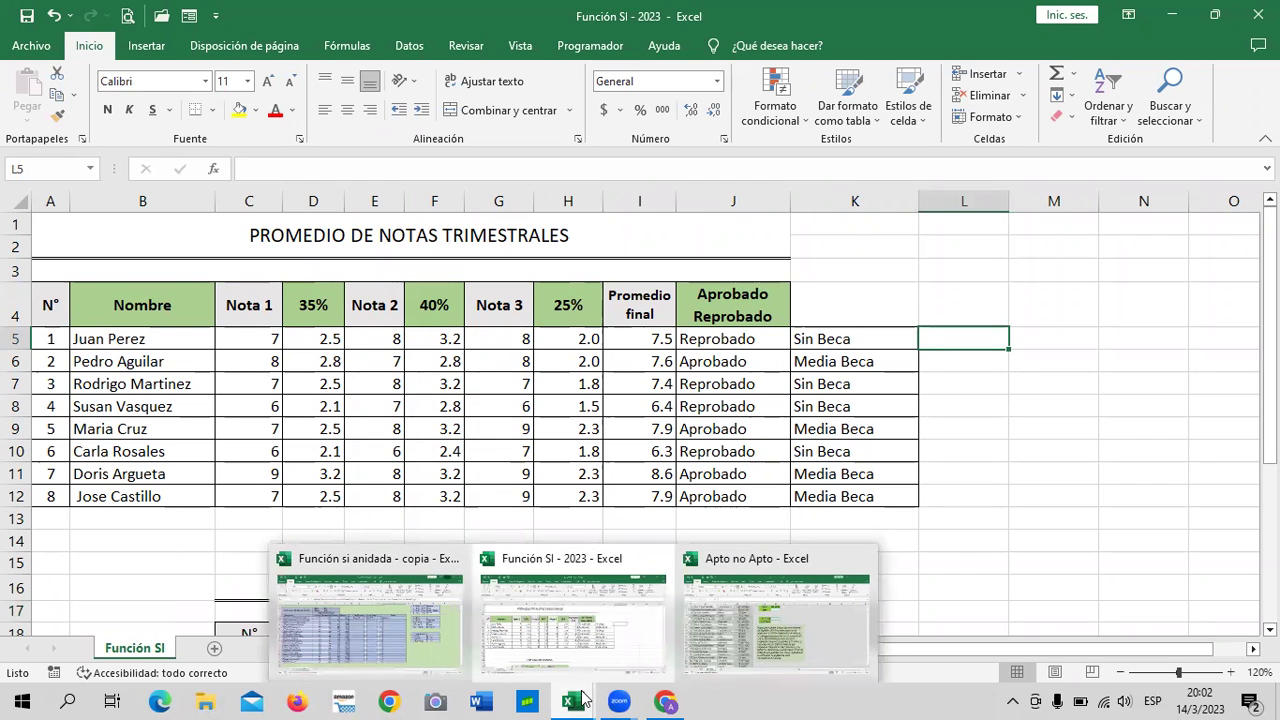
pyautogui.click(665, 700)
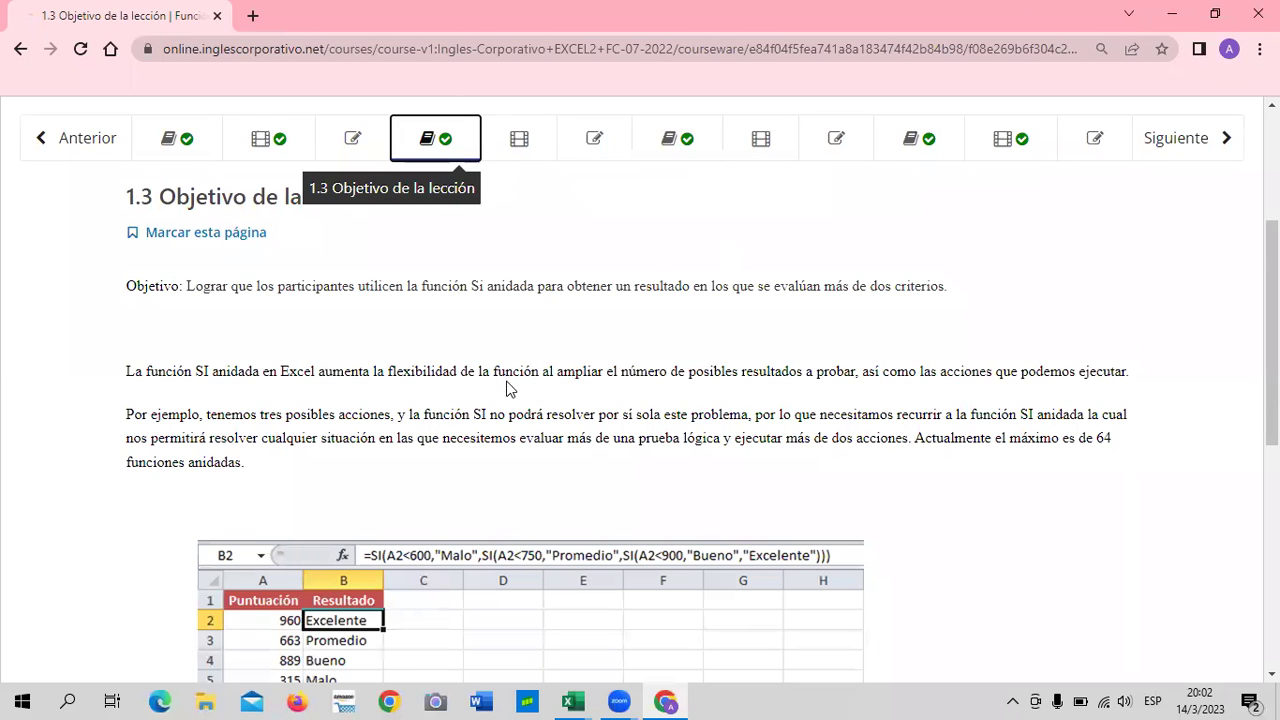
# Step: Scroll through the nested SI lesson example, then go back to the Función SI - 2023 Excel window
pyautogui.scroll(-1, 506, 388)
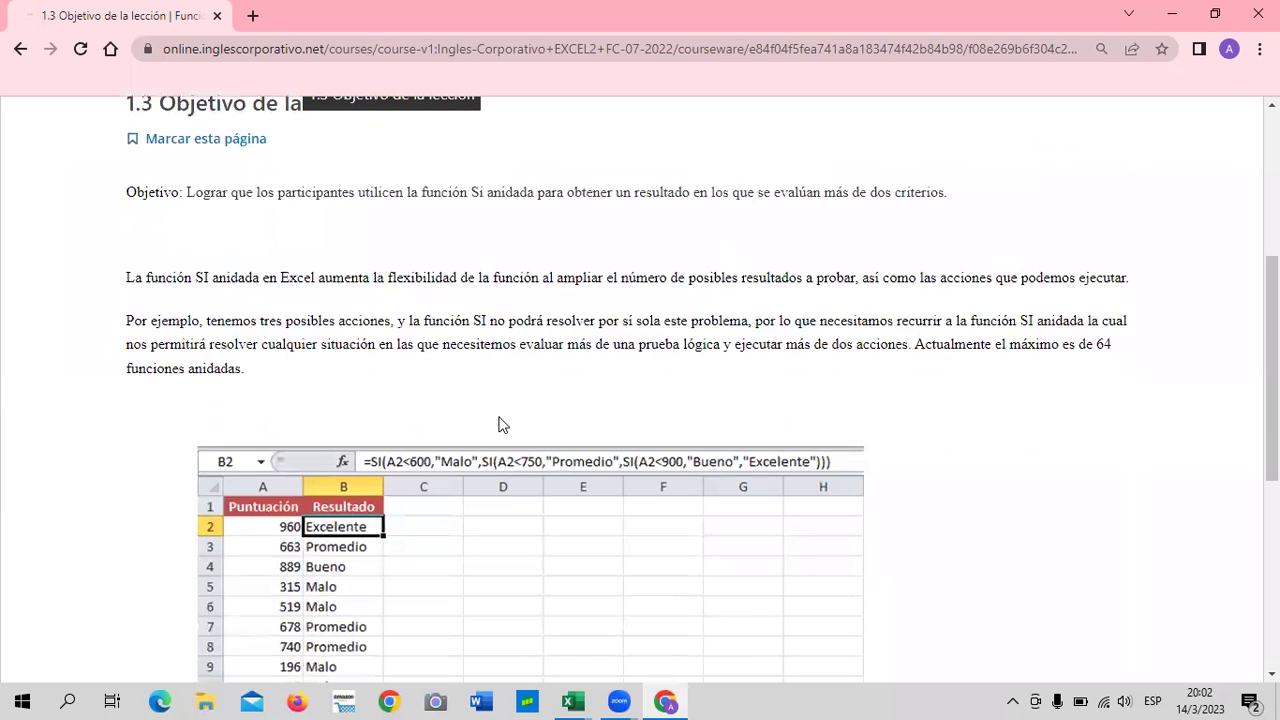
pyautogui.scroll(-2, 502, 424)
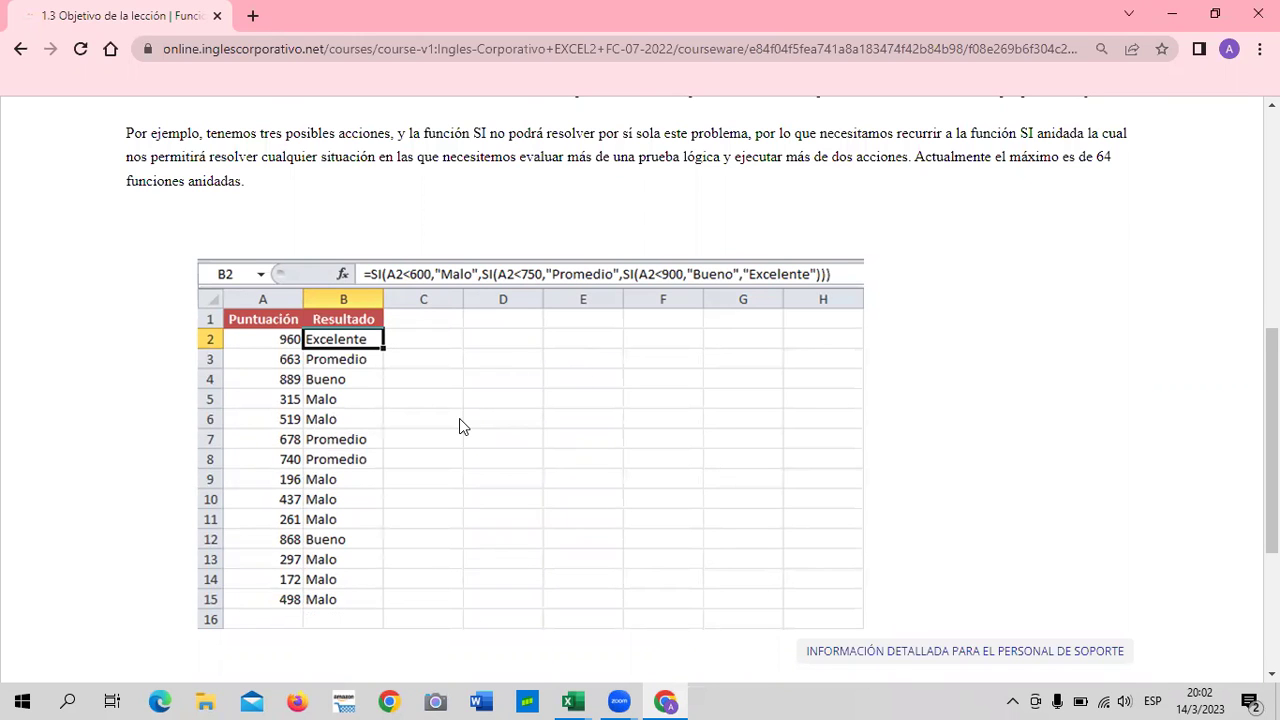
pyautogui.scroll(2, 459, 418)
pyautogui.scroll(-4, 461, 428)
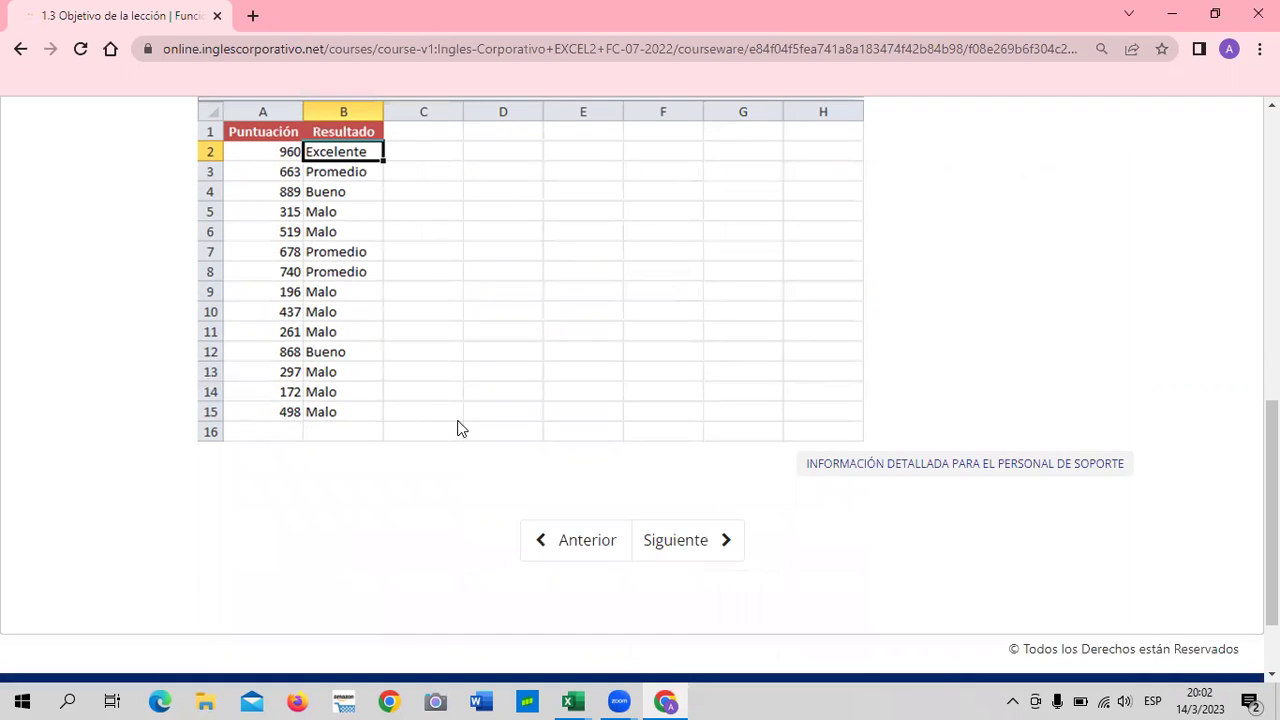
pyautogui.scroll(2, 461, 428)
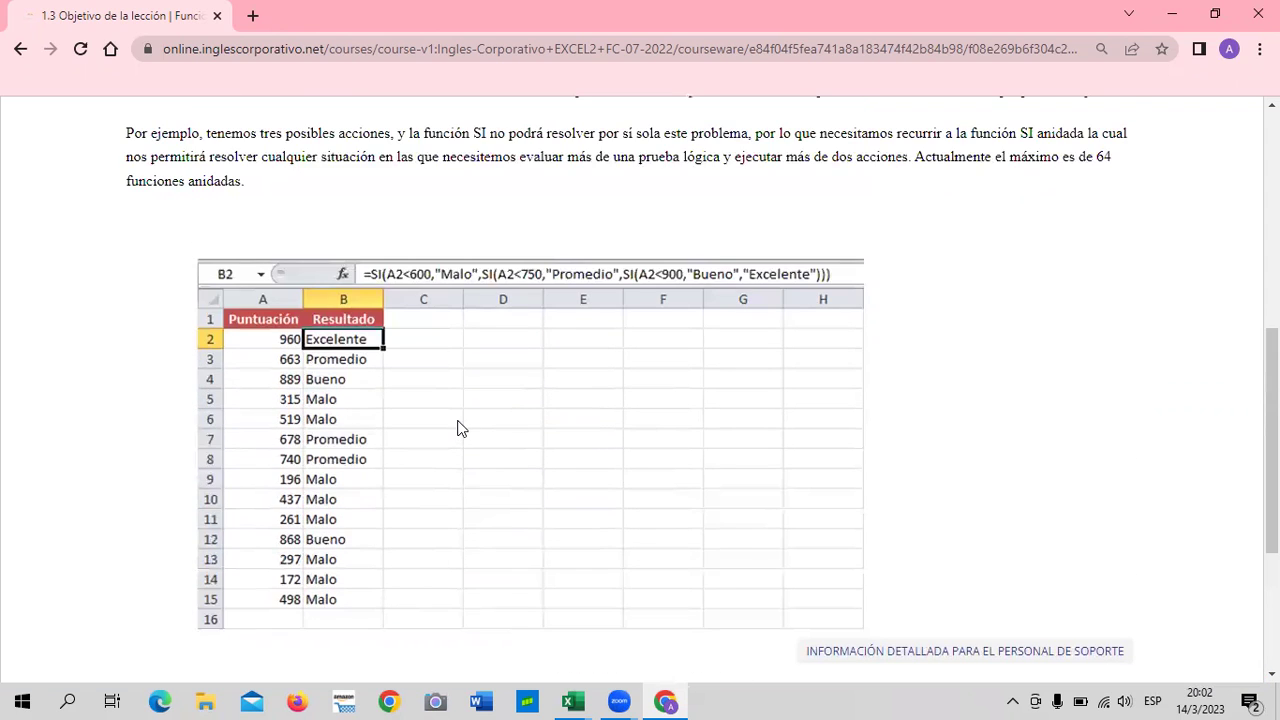
pyautogui.scroll(1, 461, 428)
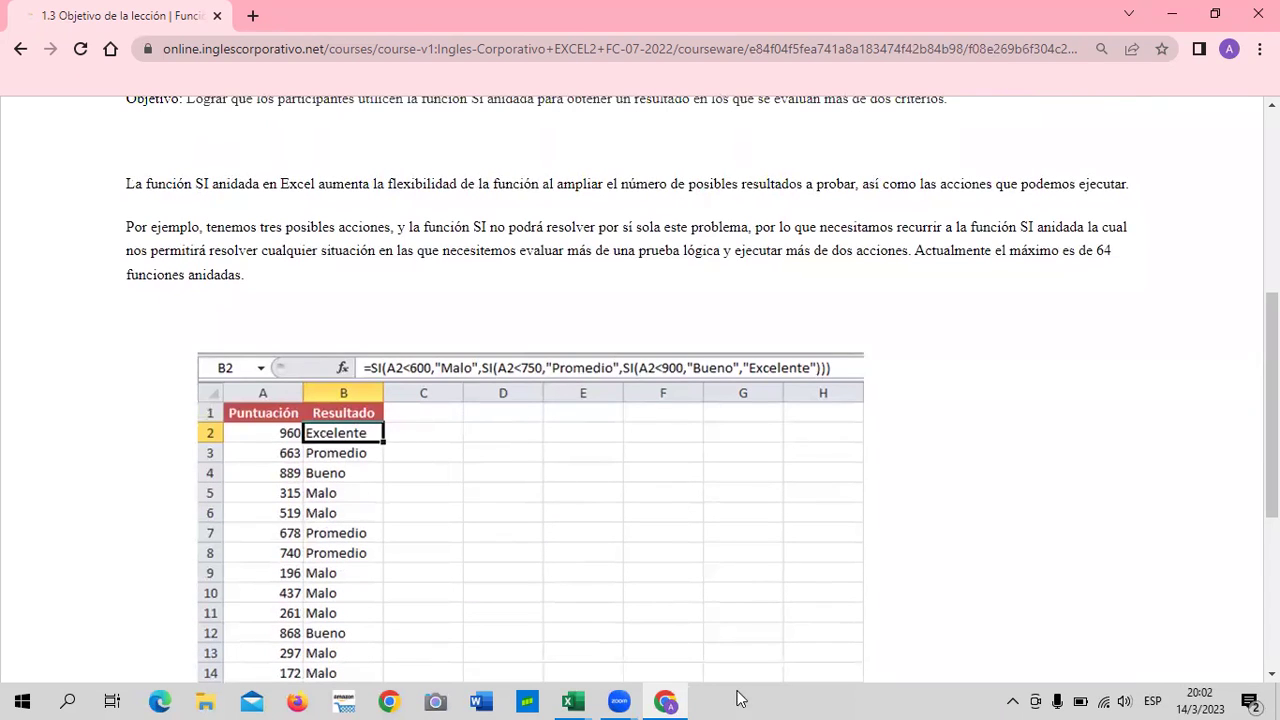
pyautogui.moveTo(580, 698)
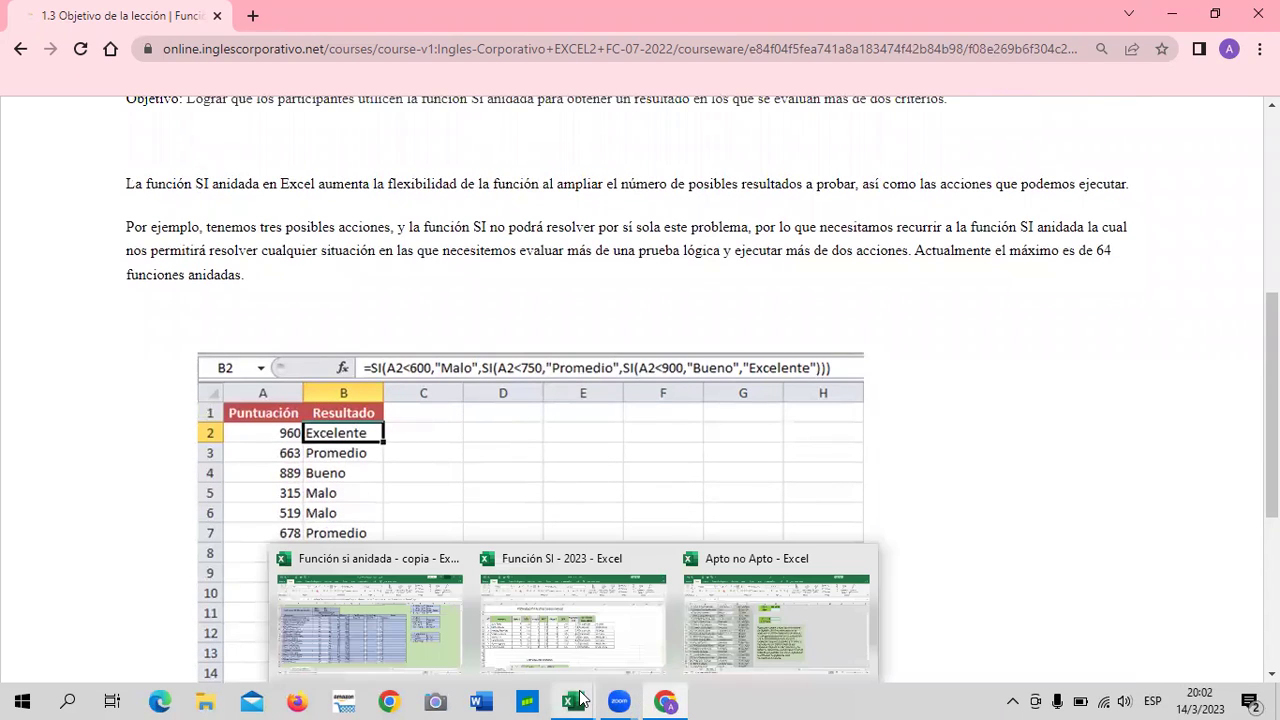
pyautogui.click(595, 645)
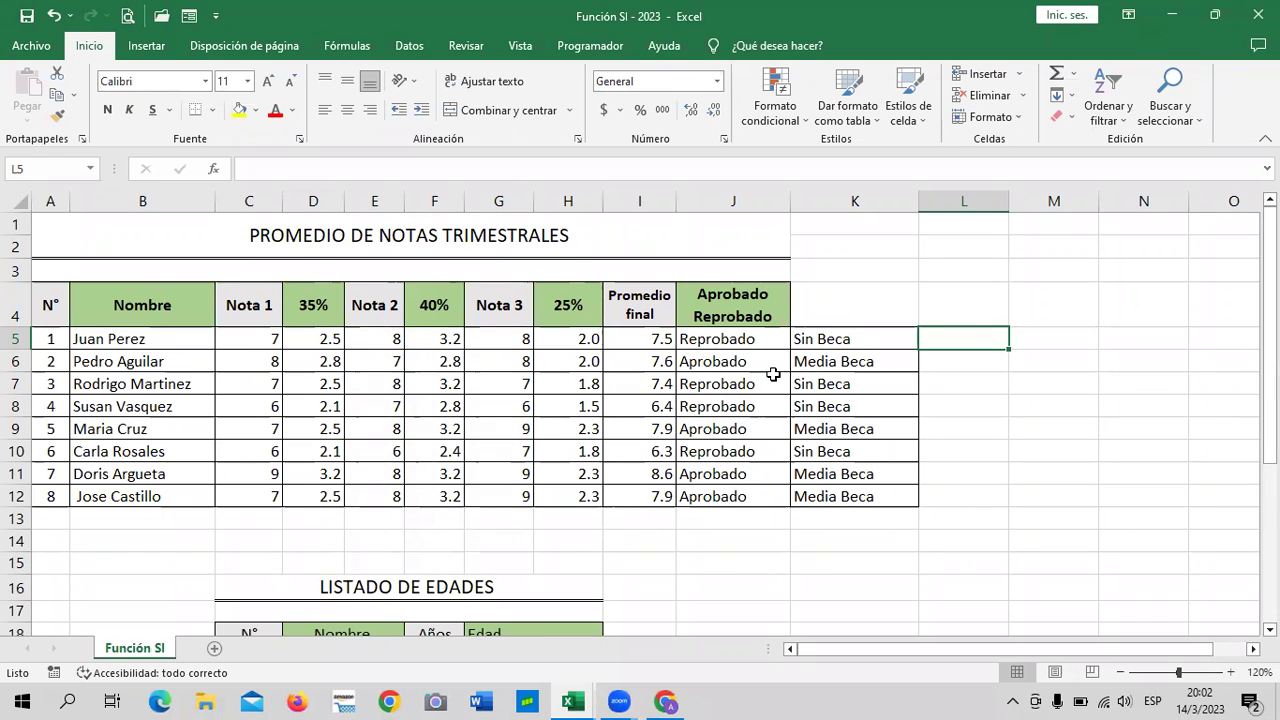
pyautogui.click(746, 340)
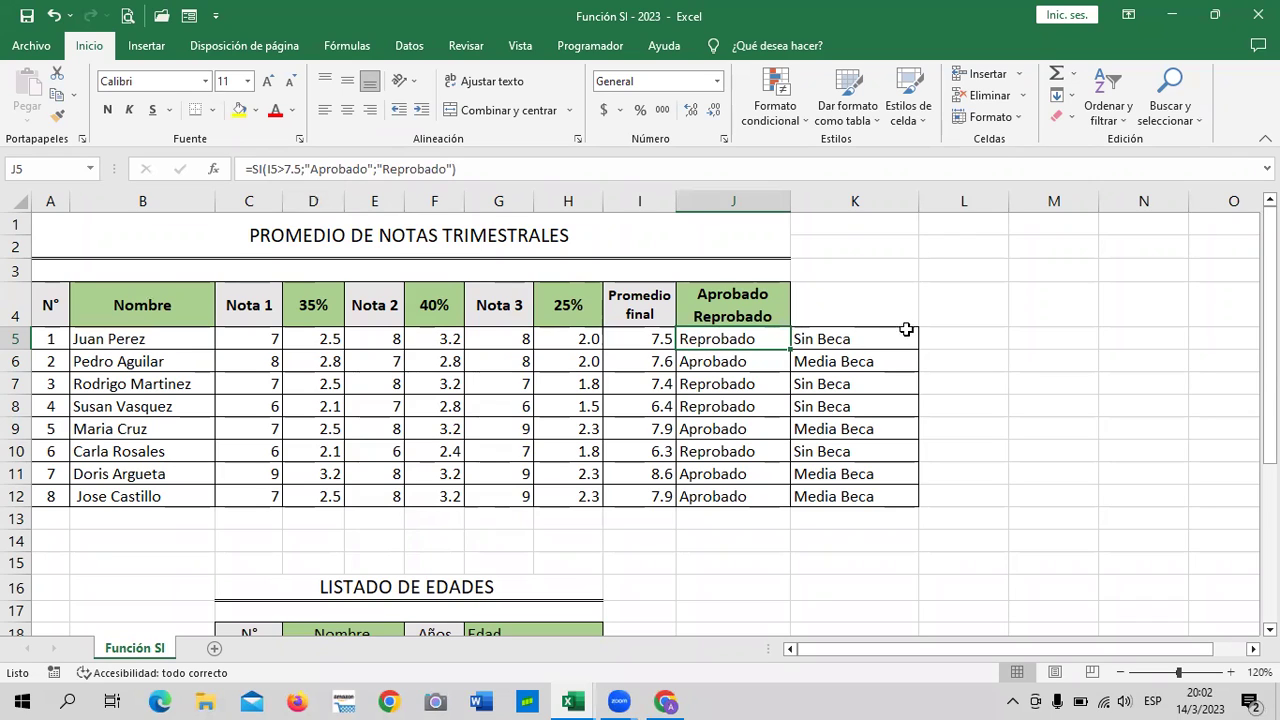
pyautogui.click(870, 337)
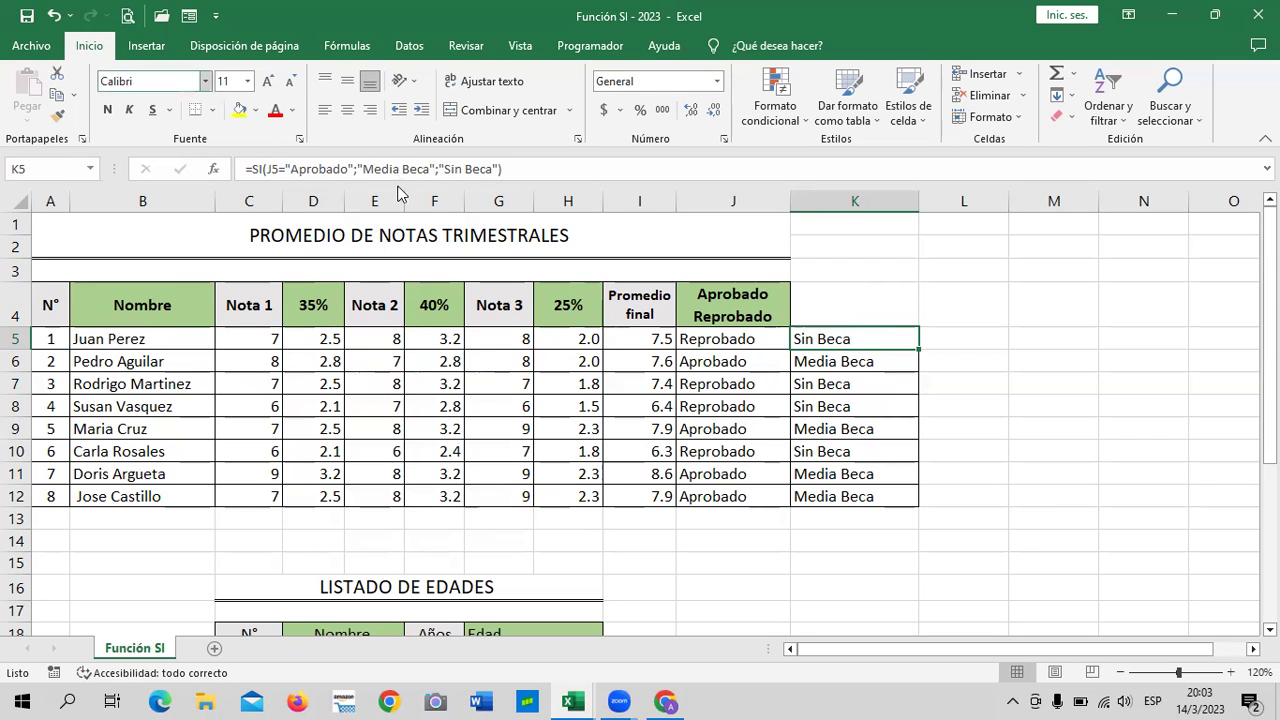
pyautogui.scroll(-2, 595, 440)
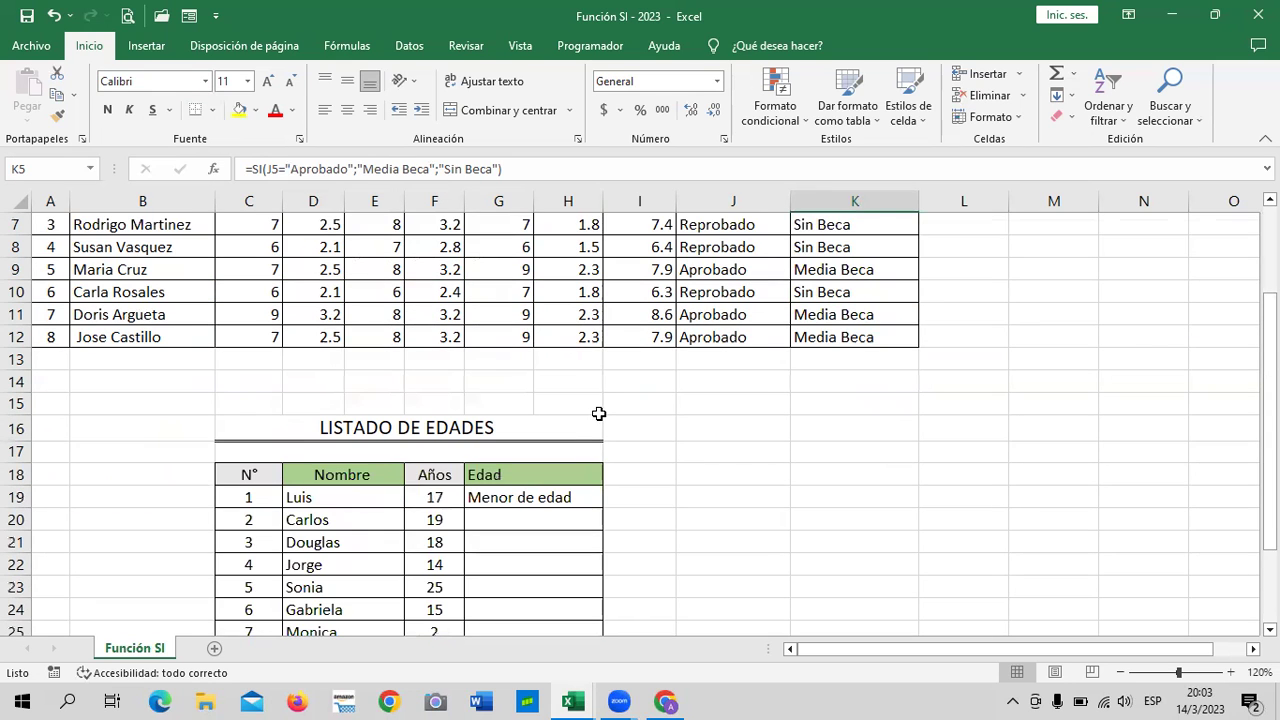
pyautogui.scroll(-2, 598, 413)
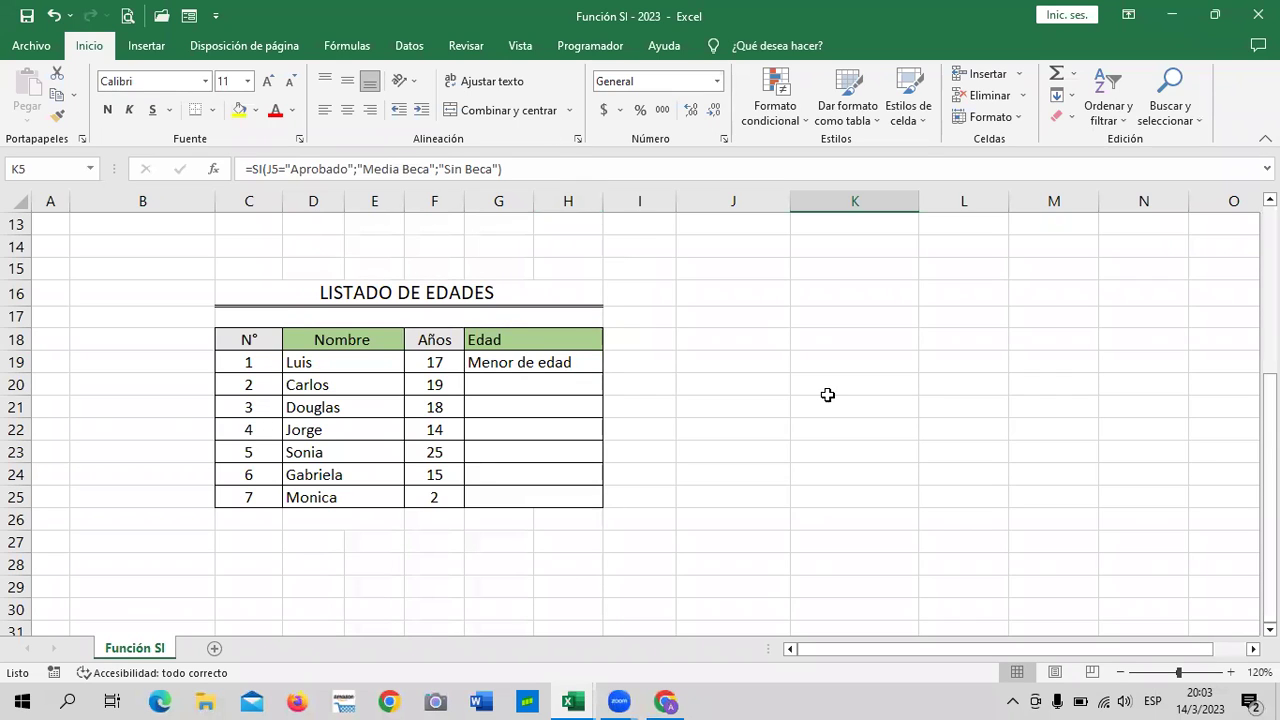
pyautogui.click(373, 690)
pyautogui.scroll(4, 700, 406)
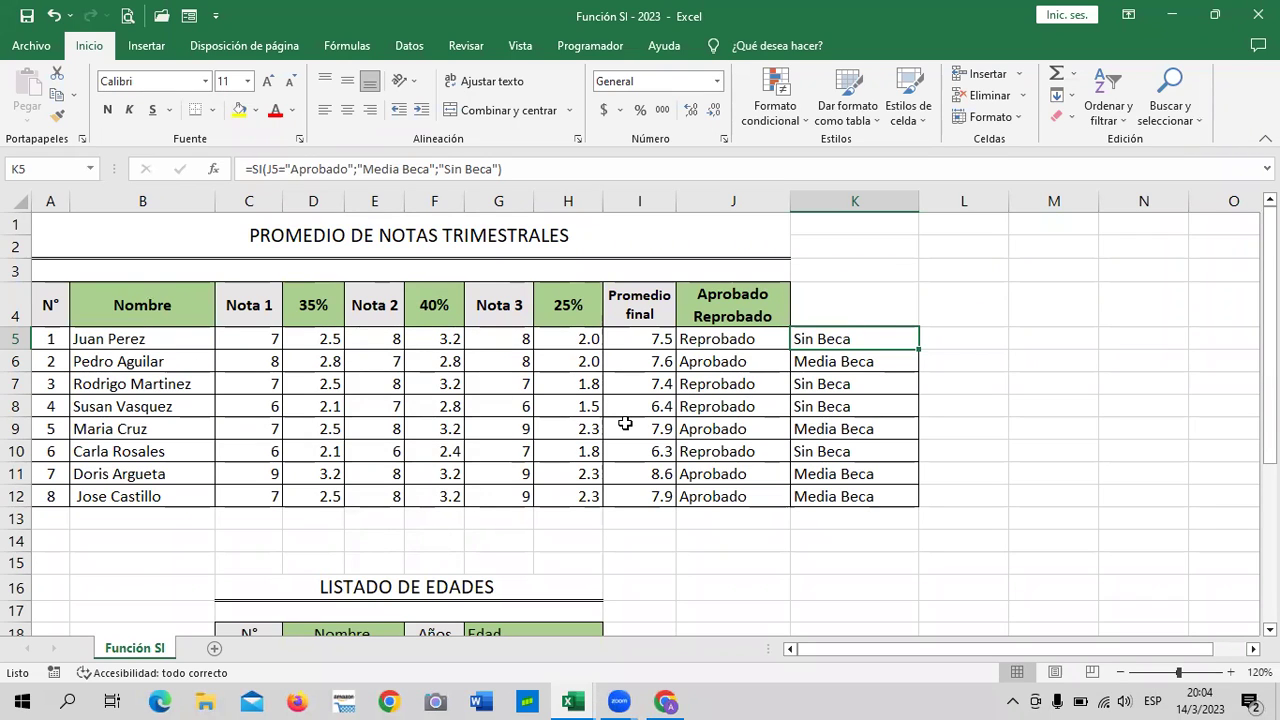
pyautogui.scroll(-3, 625, 424)
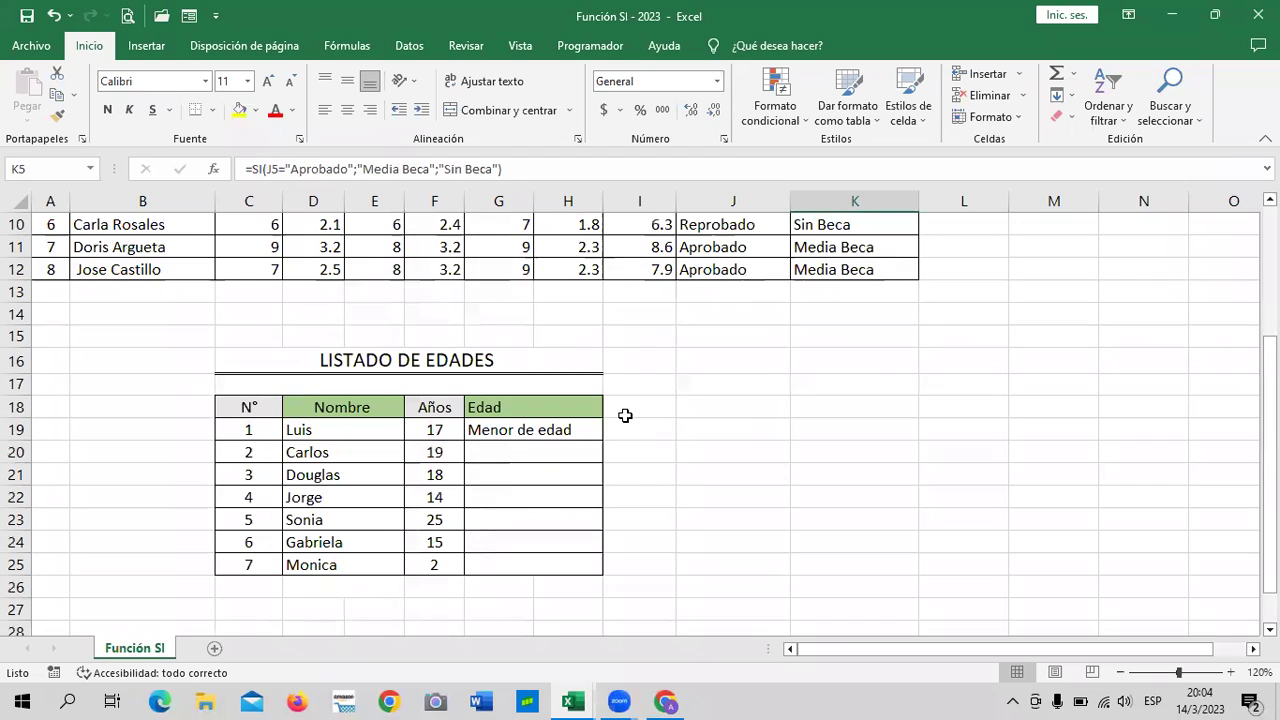
pyautogui.click(730, 389)
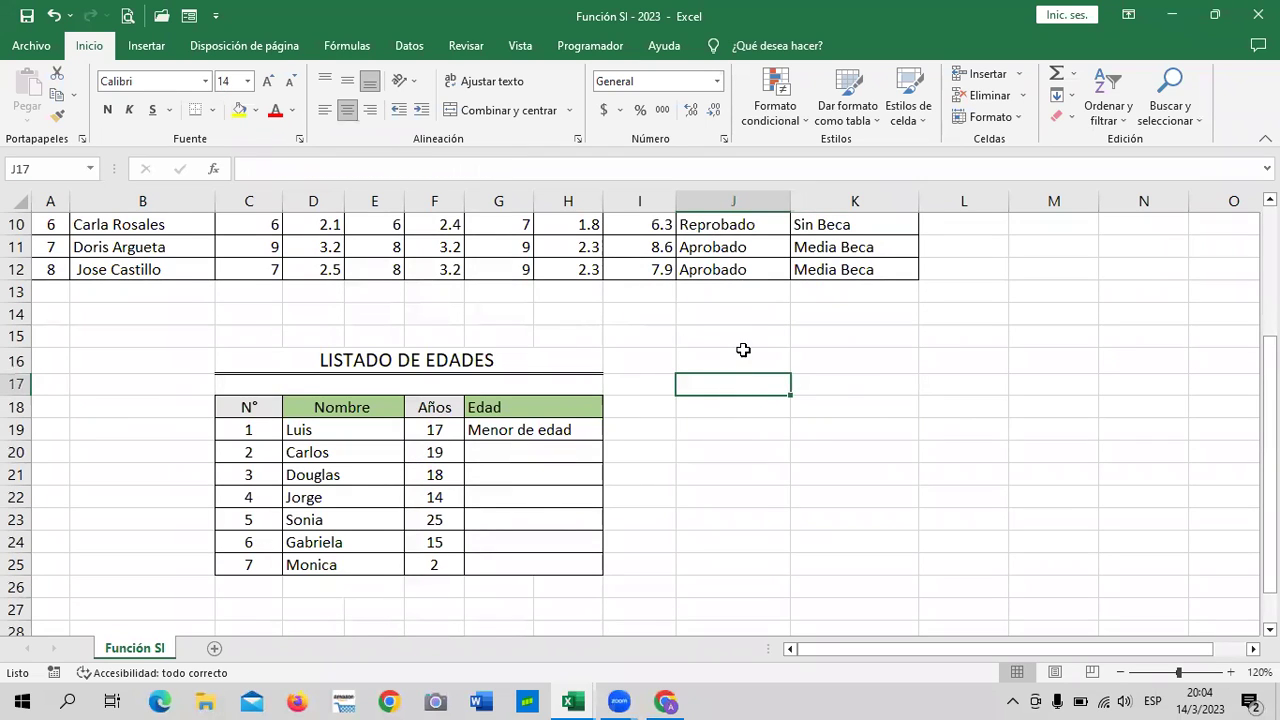
pyautogui.scroll(-2, 725, 447)
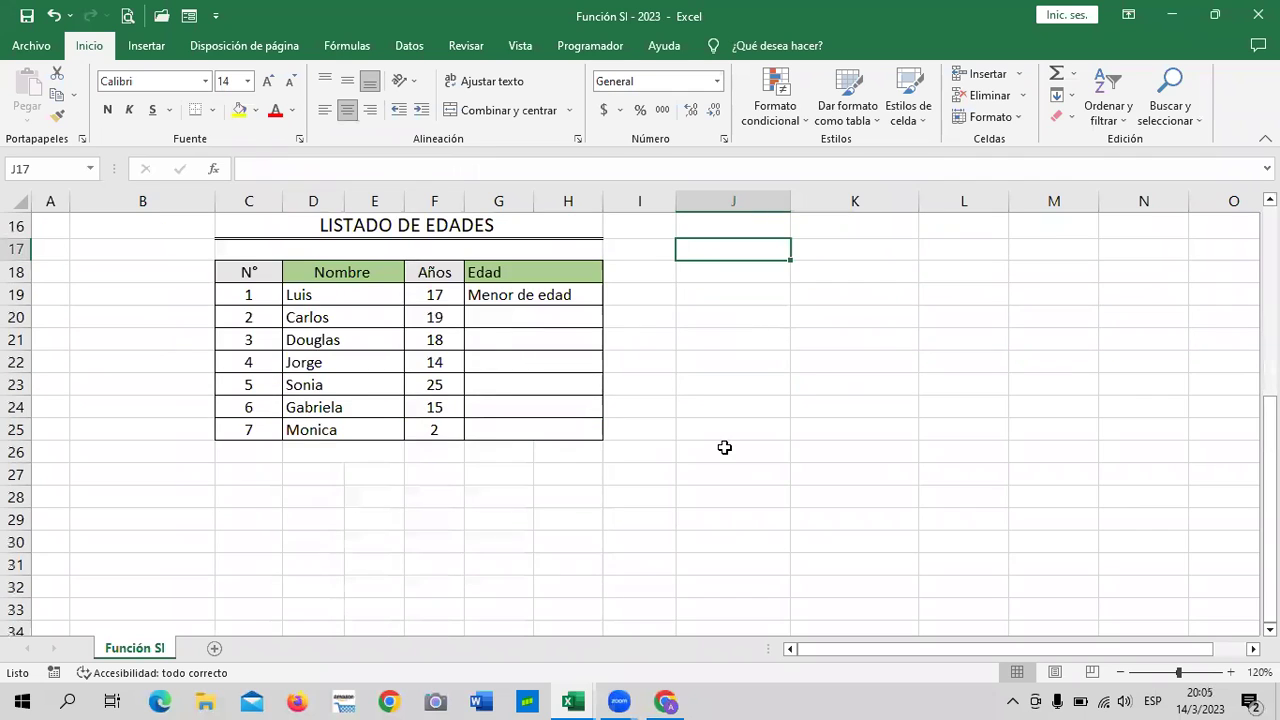
pyautogui.scroll(1, 725, 447)
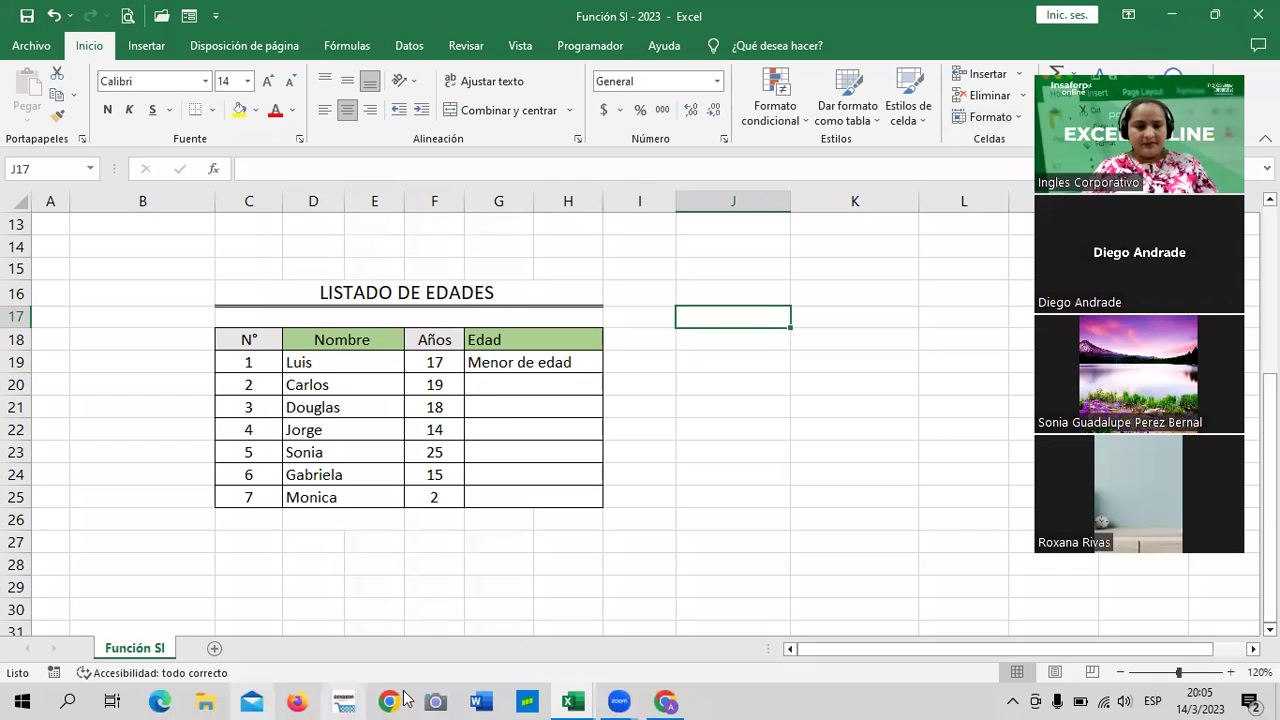
pyautogui.click(505, 382)
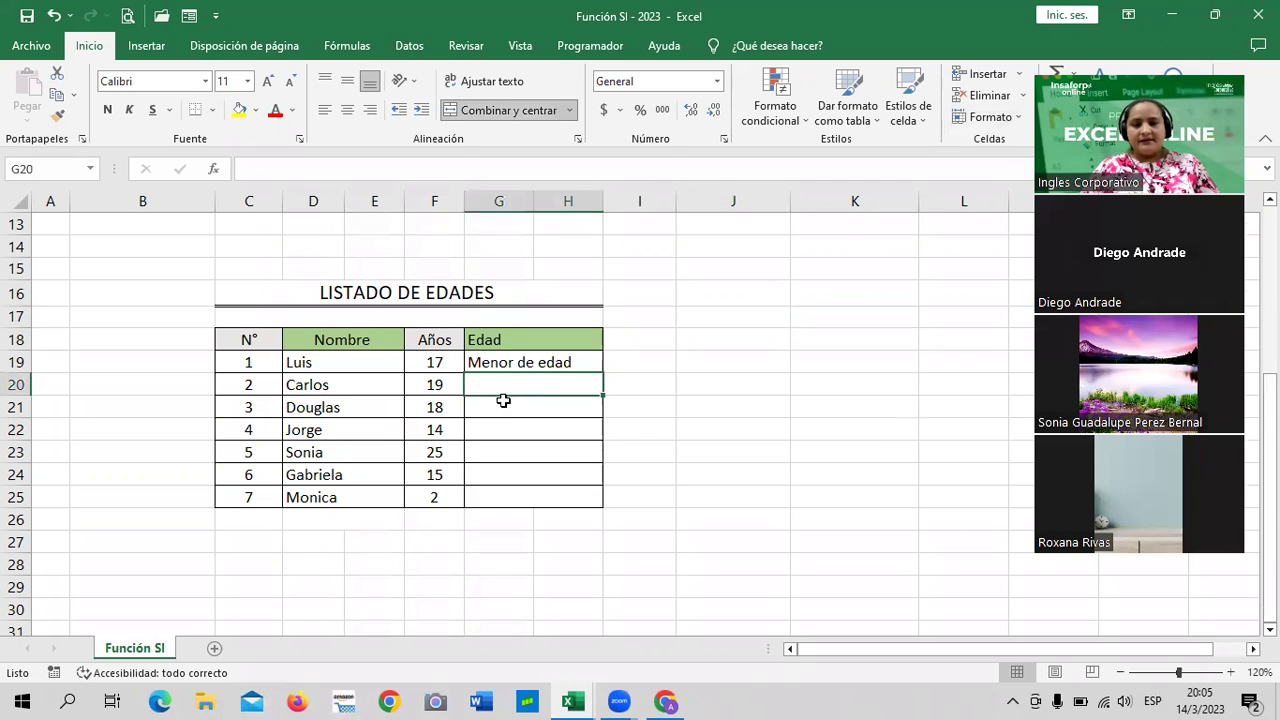
pyautogui.scroll(4, 505, 395)
pyautogui.click(732, 338)
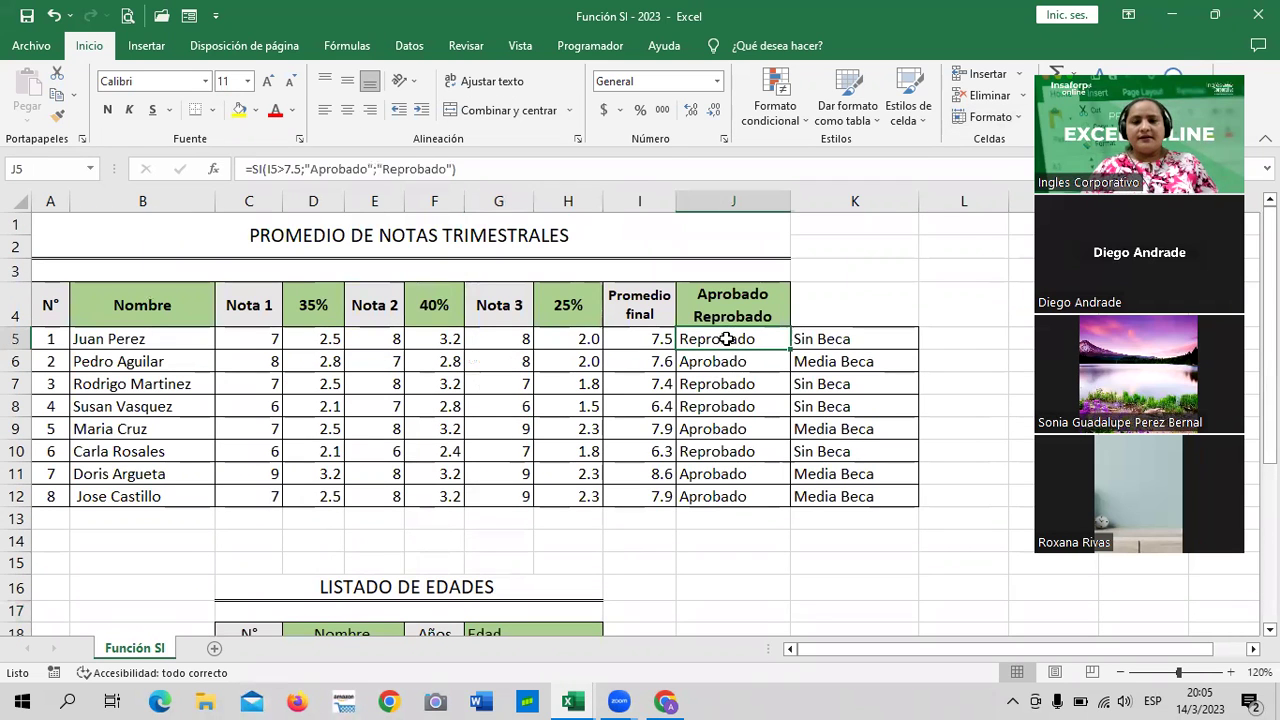
pyautogui.click(826, 340)
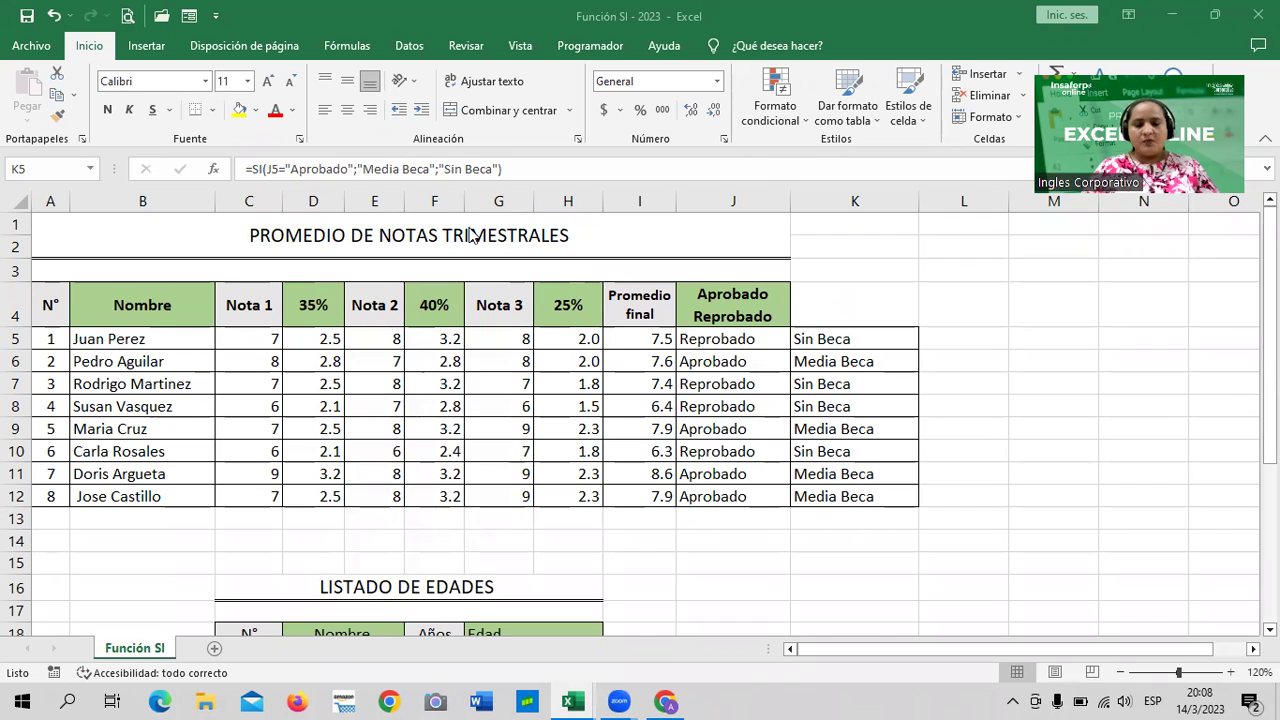
pyautogui.scroll(-3, 745, 405)
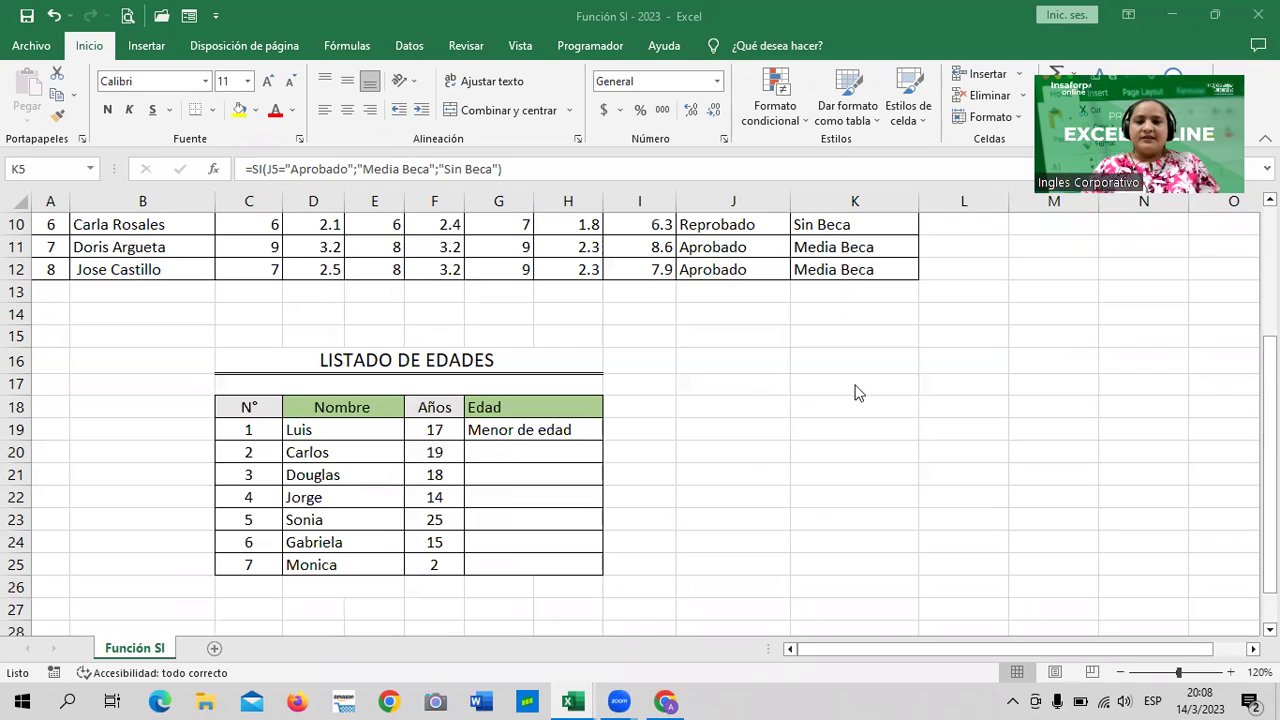
pyautogui.scroll(-2, 737, 466)
pyautogui.scroll(2, 685, 464)
pyautogui.click(525, 450)
pyautogui.click(524, 429)
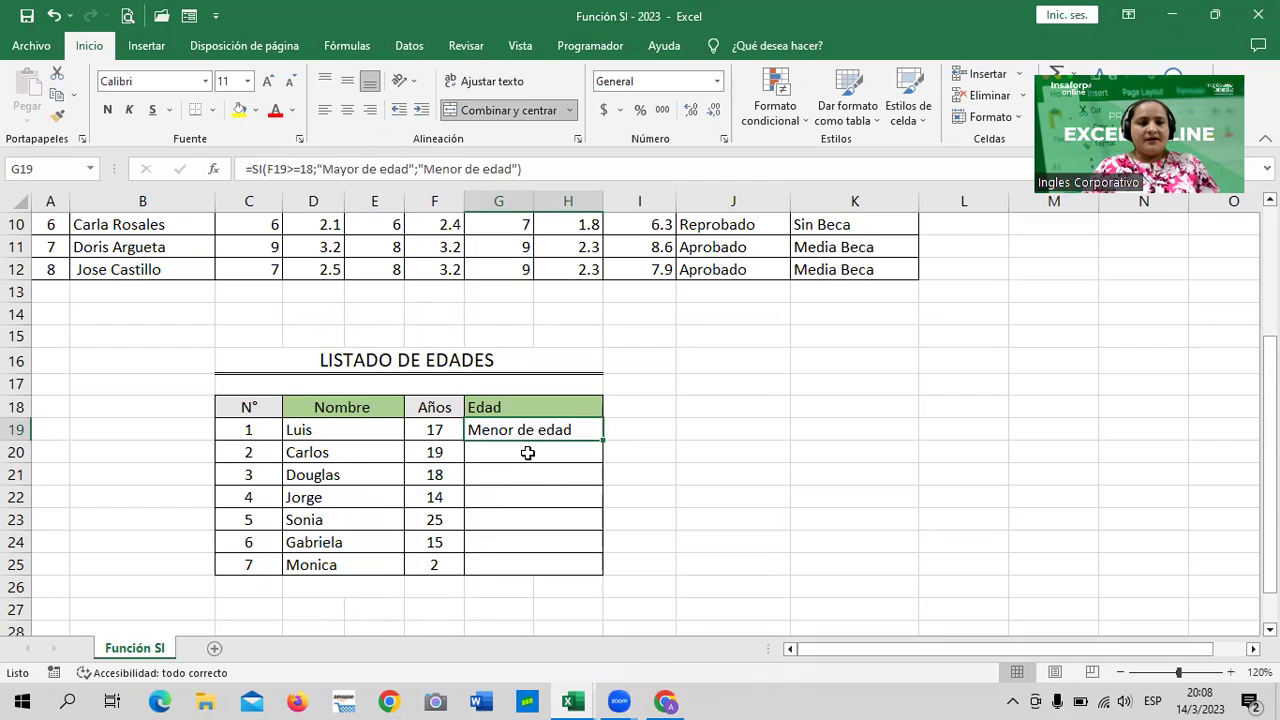
pyautogui.scroll(-1, 543, 522)
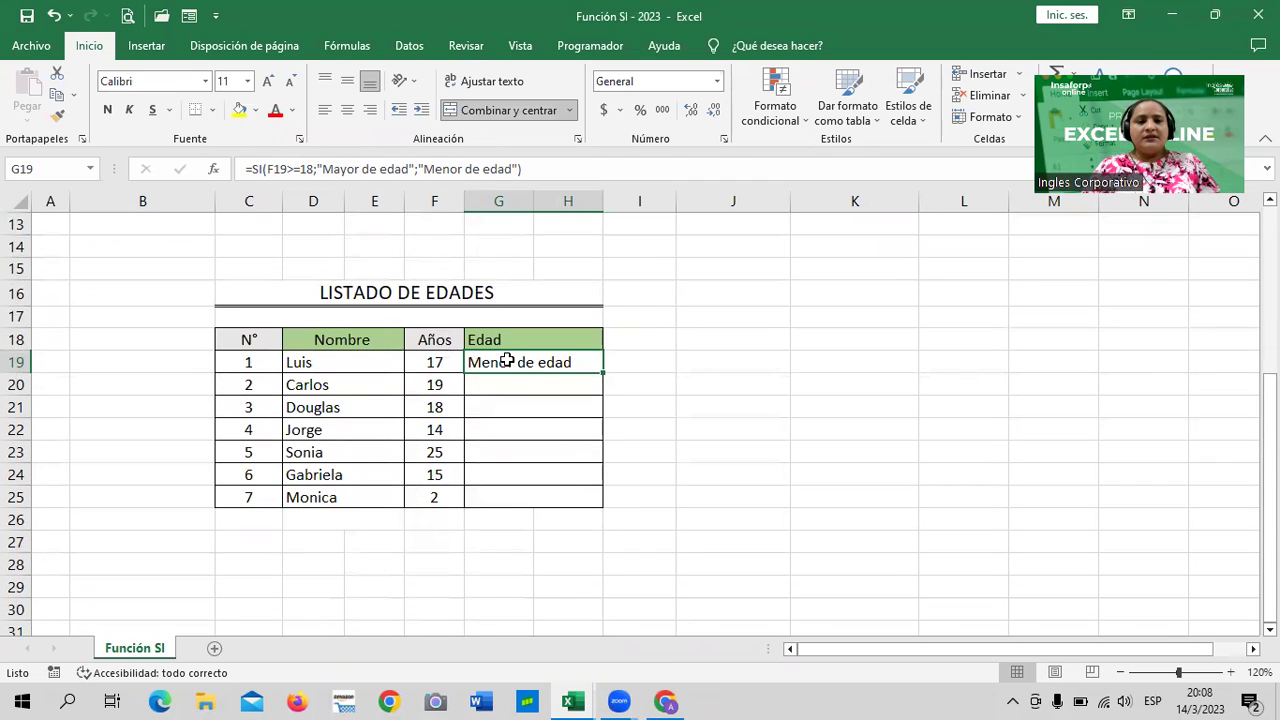
pyautogui.click(436, 364)
pyautogui.moveTo(401, 493); pyautogui.dragTo(420, 503)
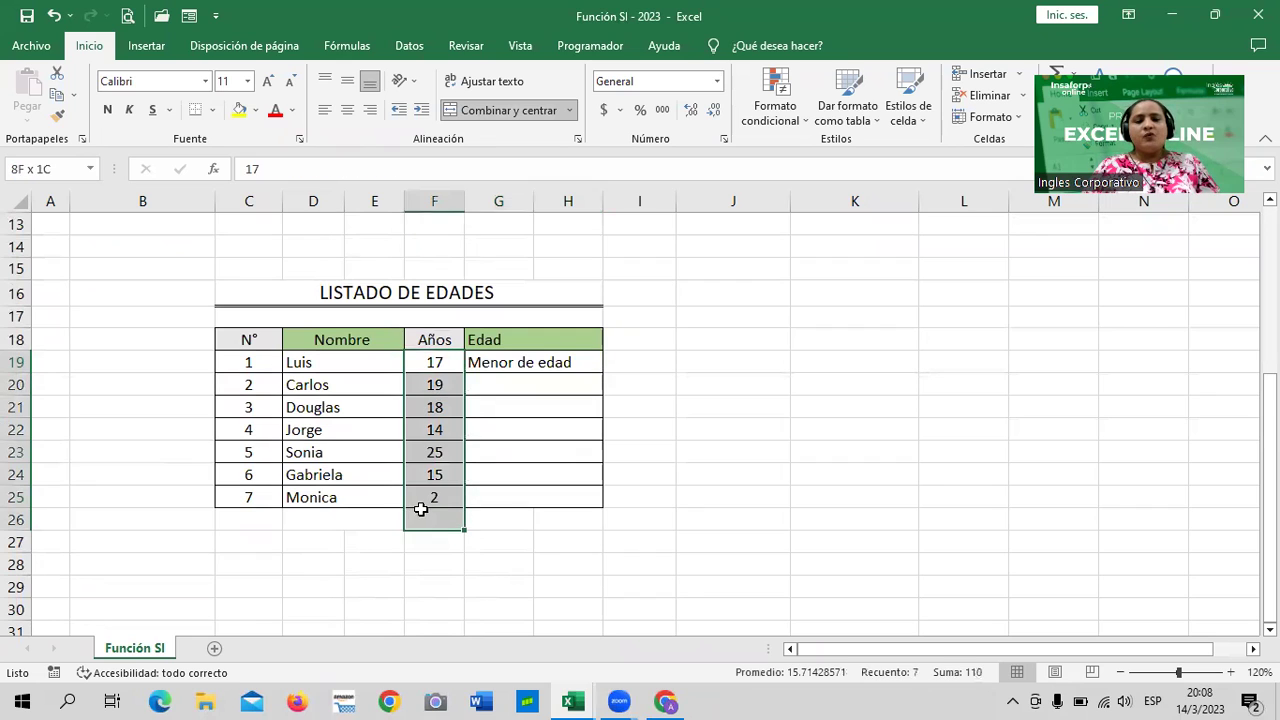
pyautogui.click(642, 433)
pyautogui.click(431, 361)
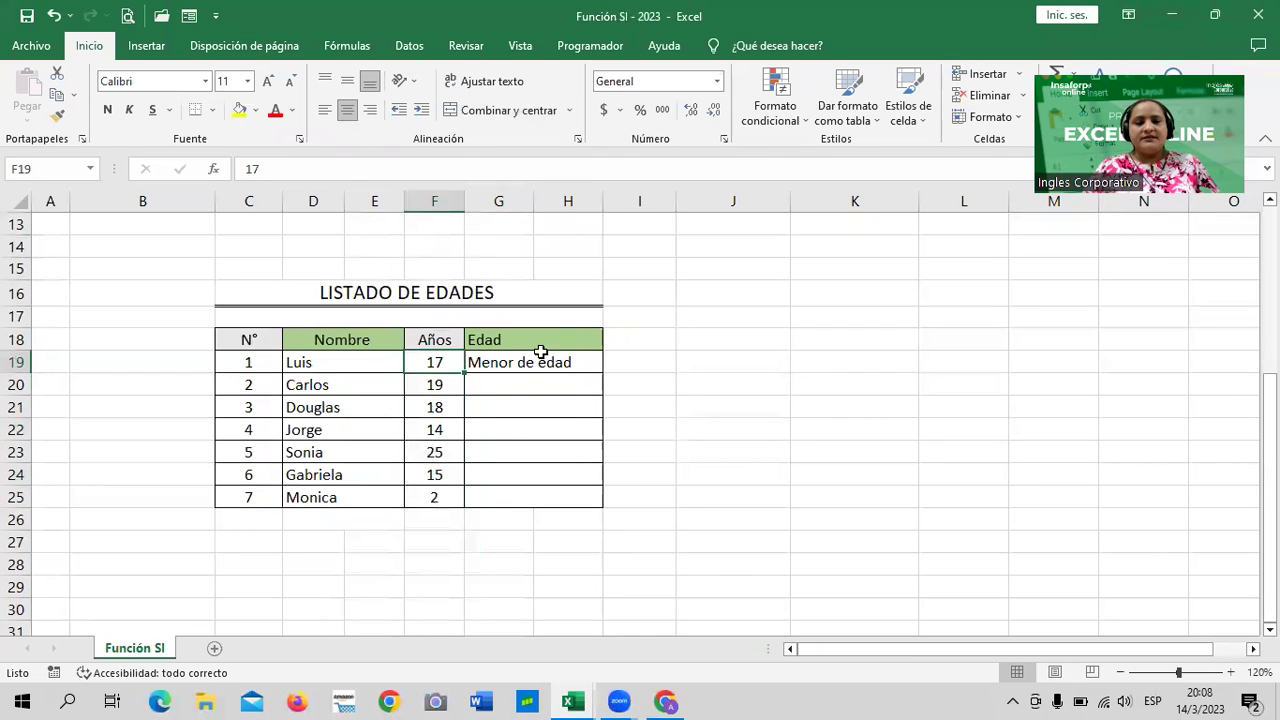
pyautogui.click(550, 361)
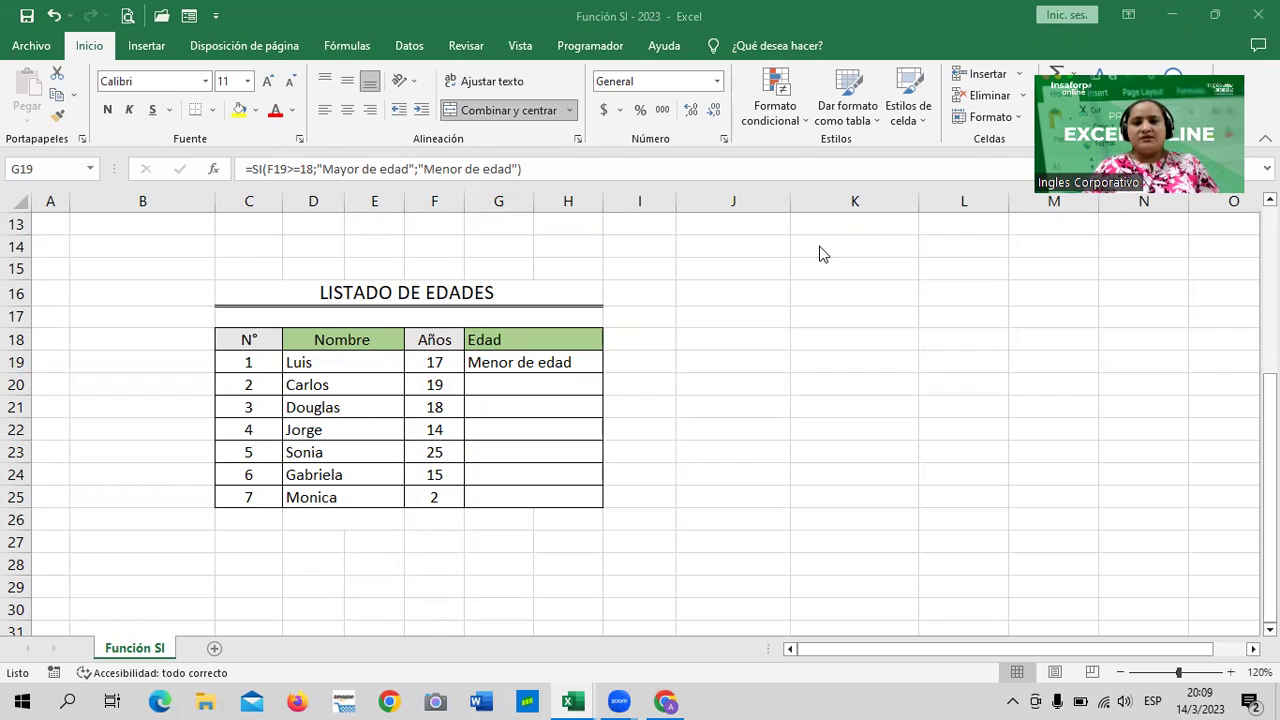
pyautogui.click(636, 340)
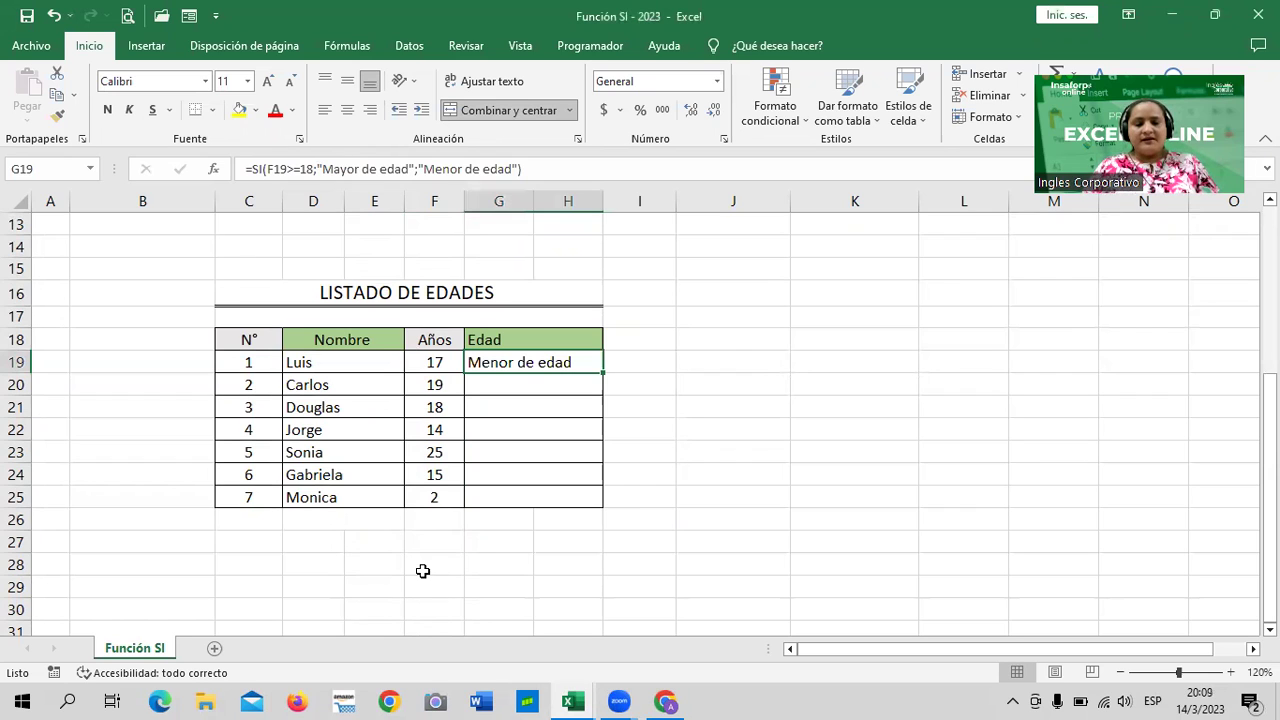
pyautogui.click(650, 545)
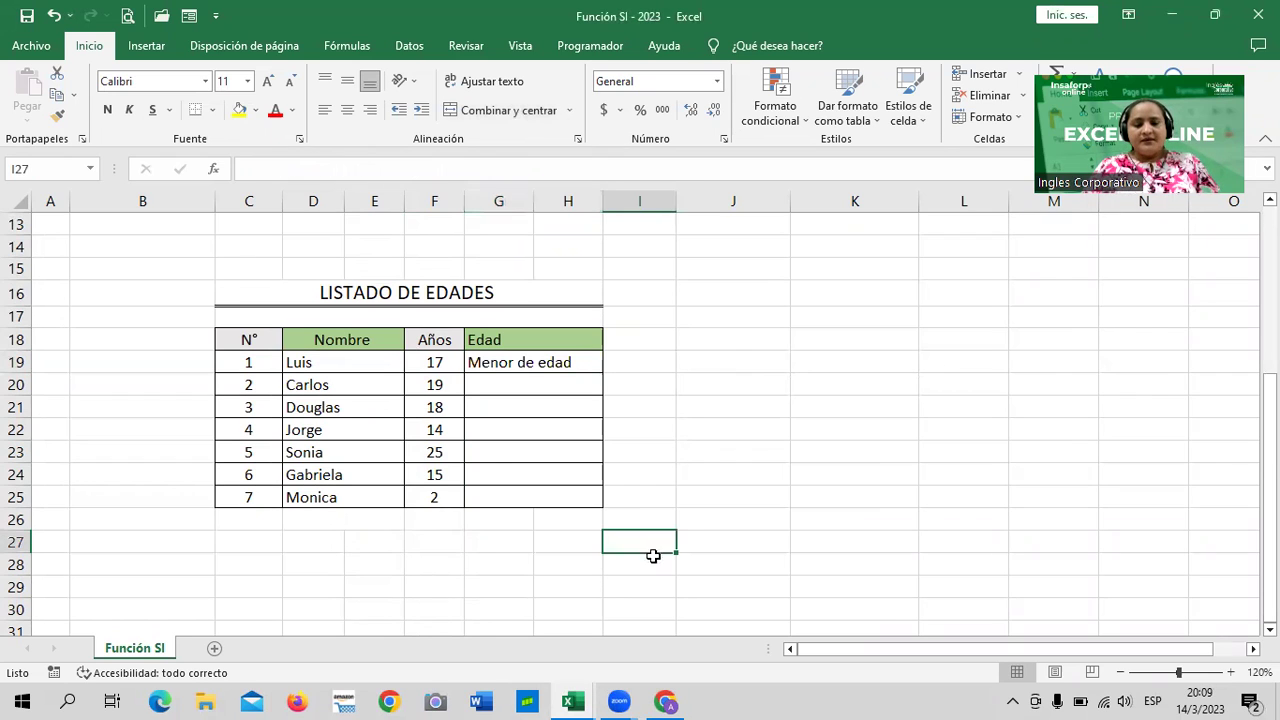
pyautogui.click(886, 489)
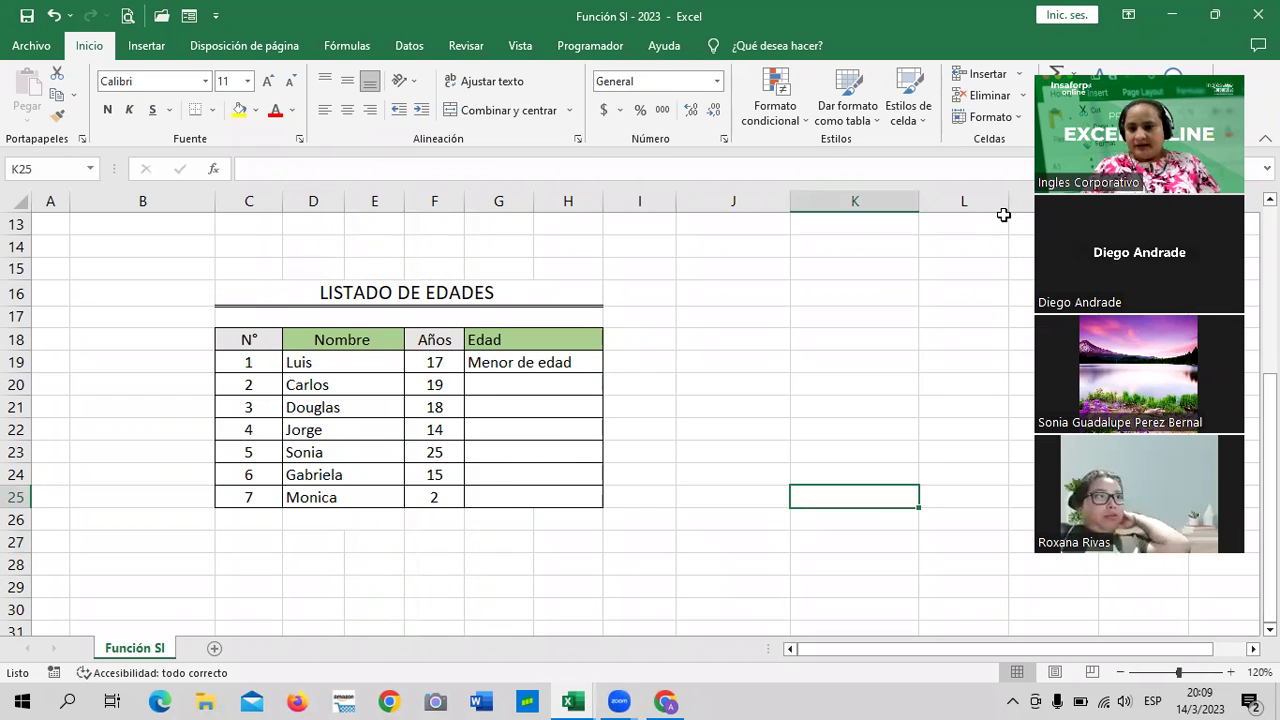
pyautogui.click(715, 339)
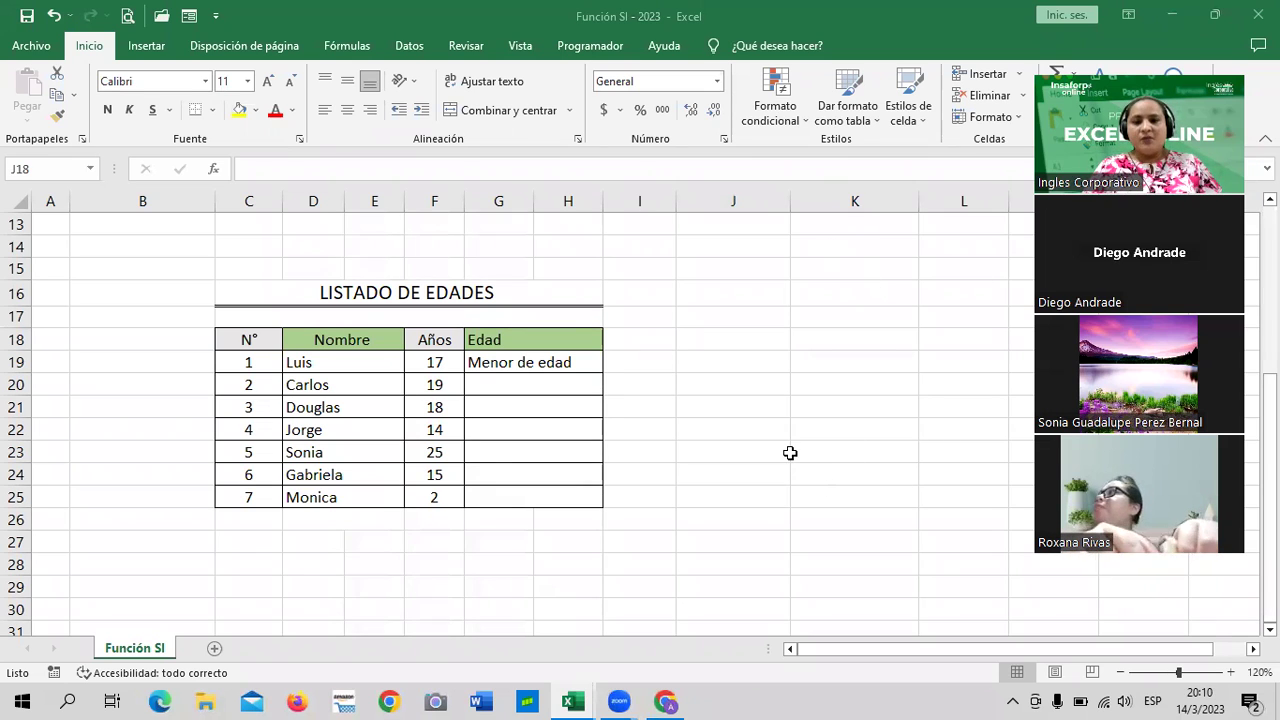
# Step: Open G19's =SI(F19>=18;"Mayor de edad";"Menor de edad") formula in the formula bar for editing
pyautogui.hotkey('alt', 'Tab')
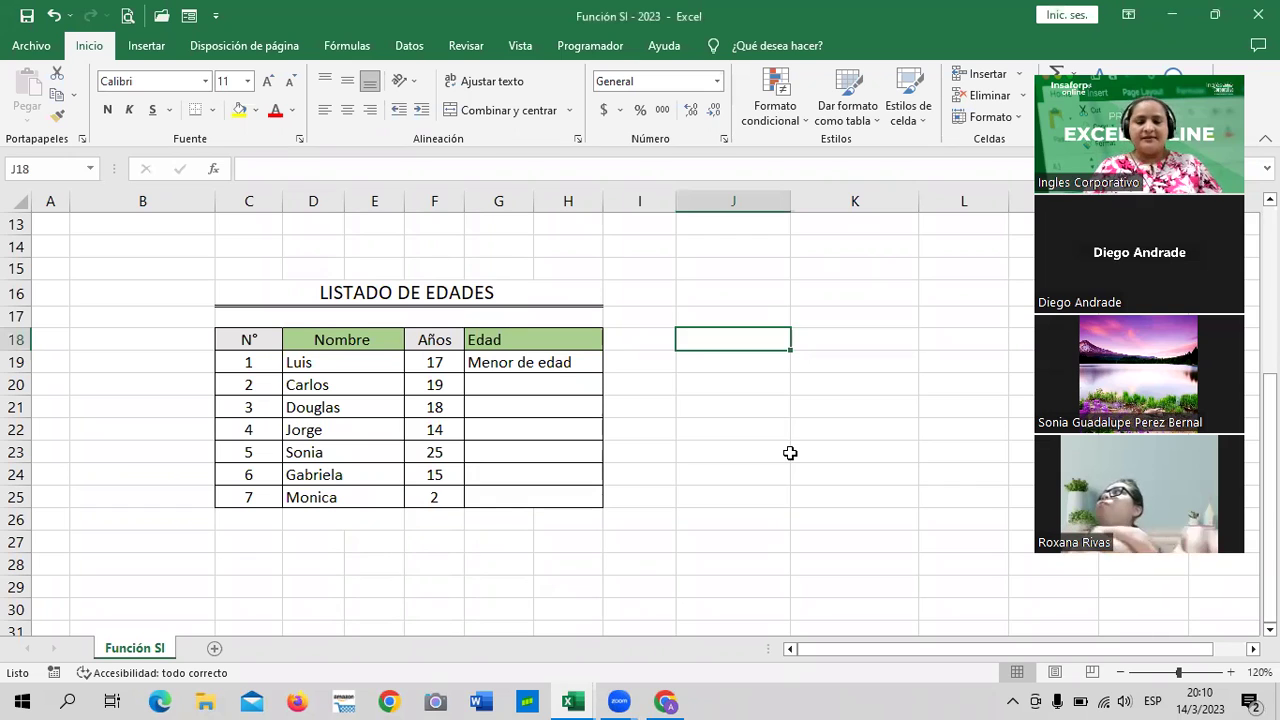
pyautogui.click(750, 424)
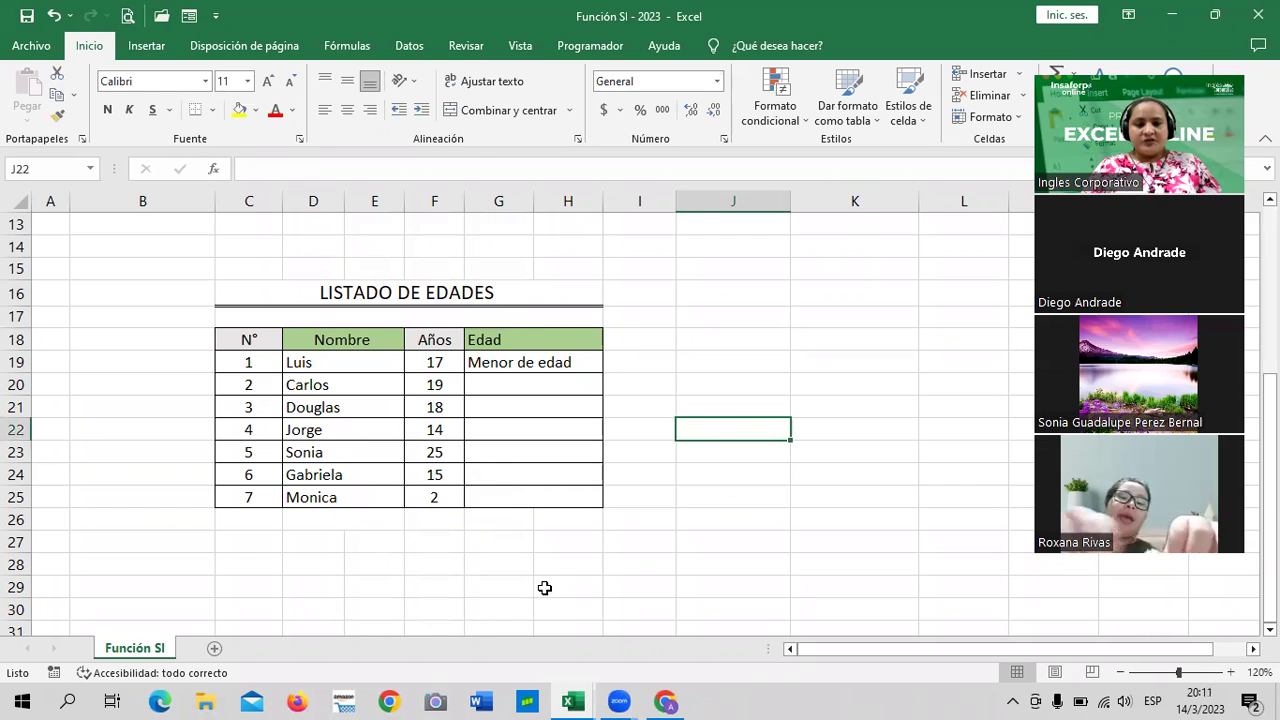
pyautogui.hotkey('alt', 'Tab')
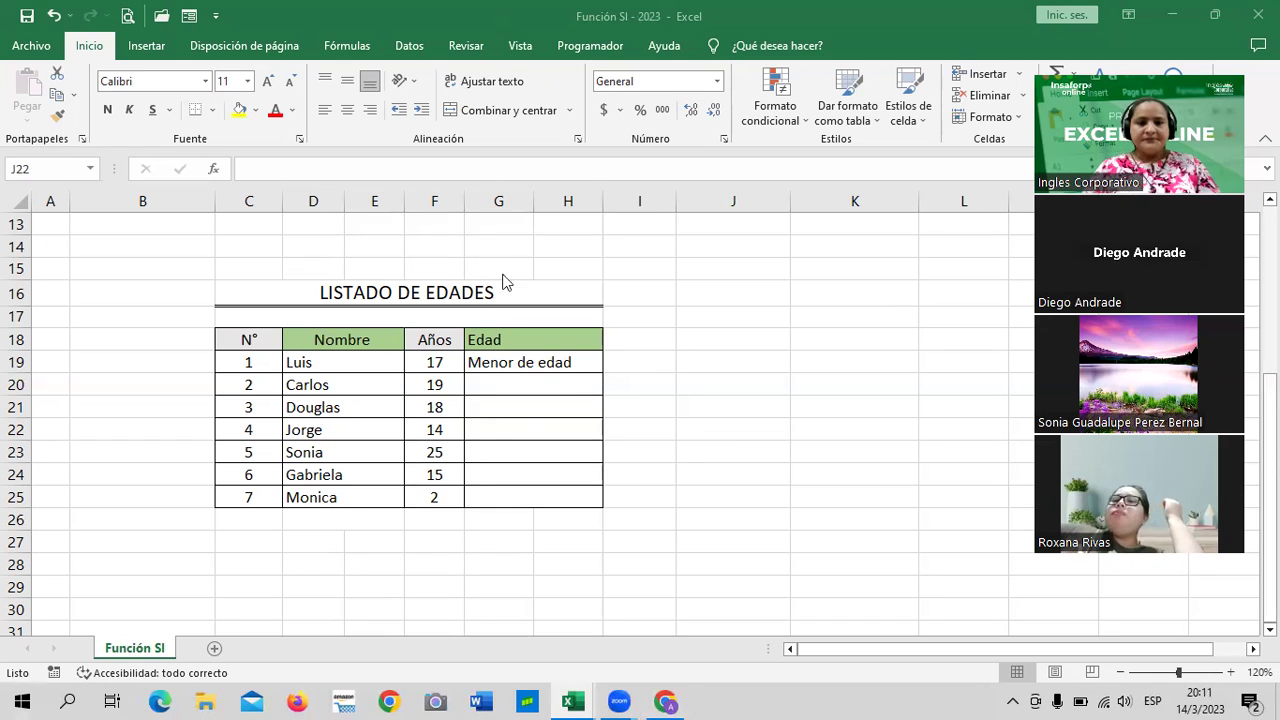
pyautogui.click(511, 363)
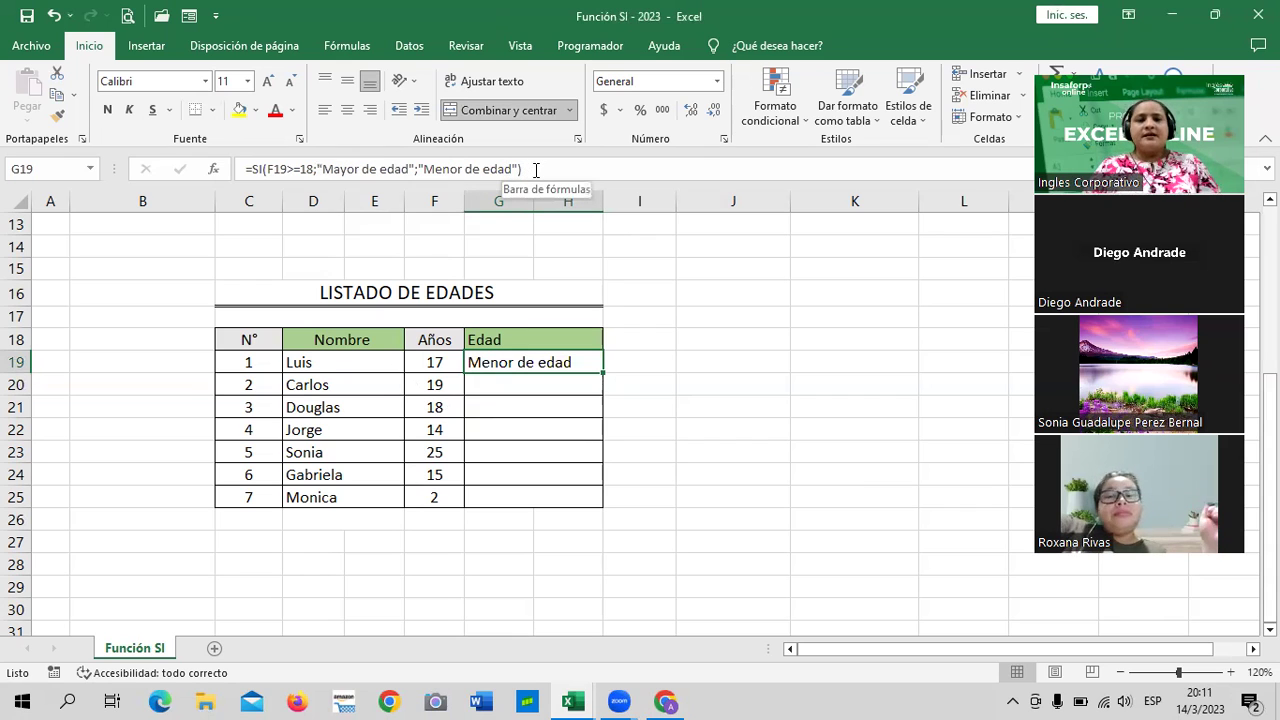
pyautogui.click(536, 170)
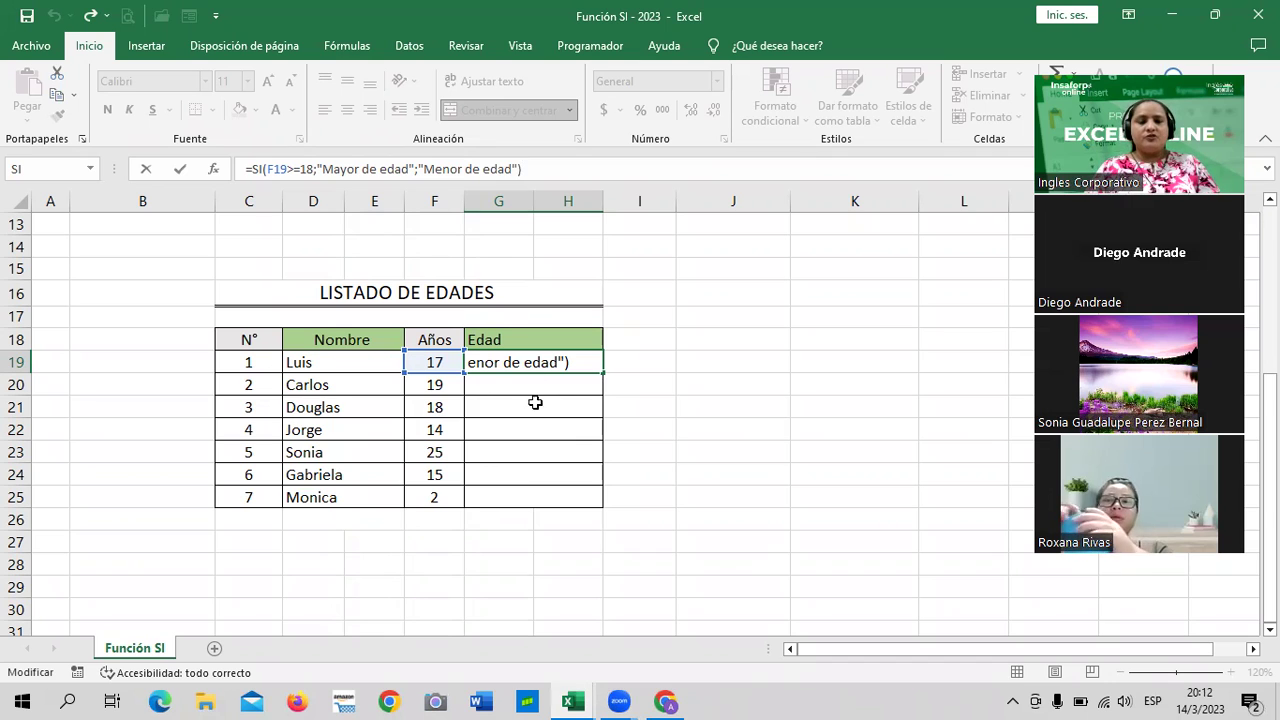
# Step: Delete part of G19's age formula and commit the change
pyautogui.click(537, 432)
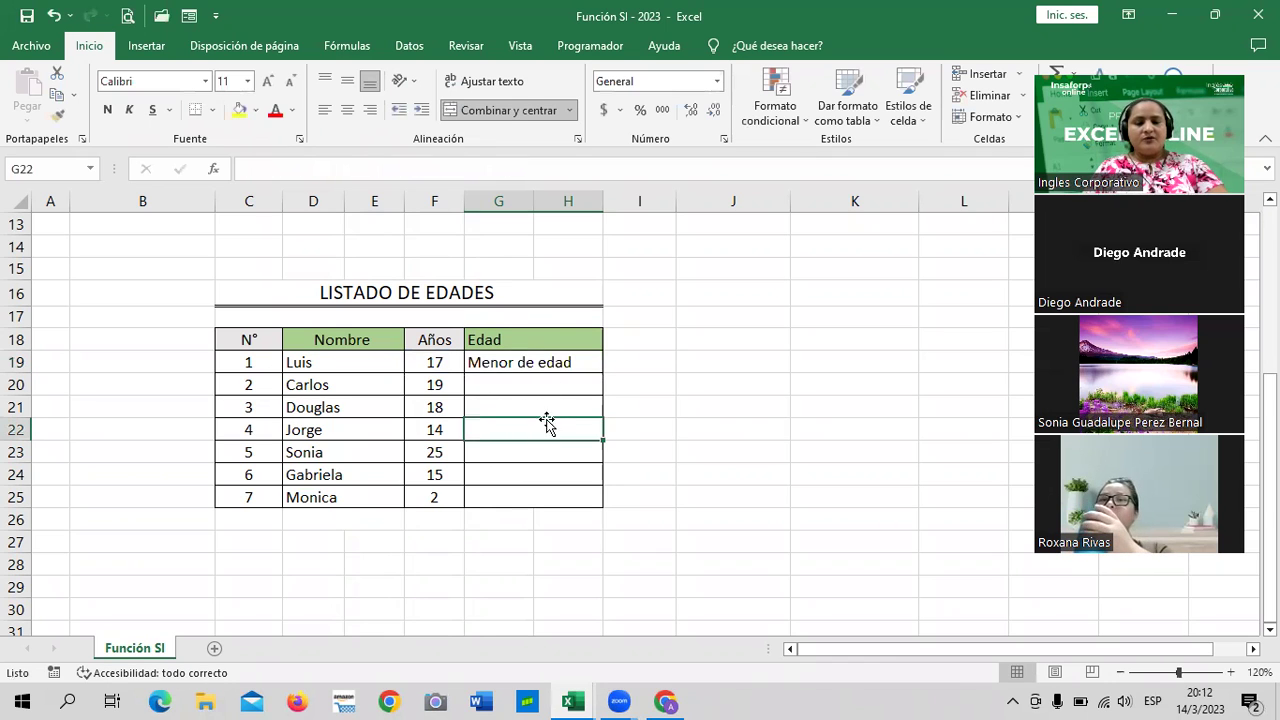
pyautogui.click(544, 360)
pyautogui.click(517, 169)
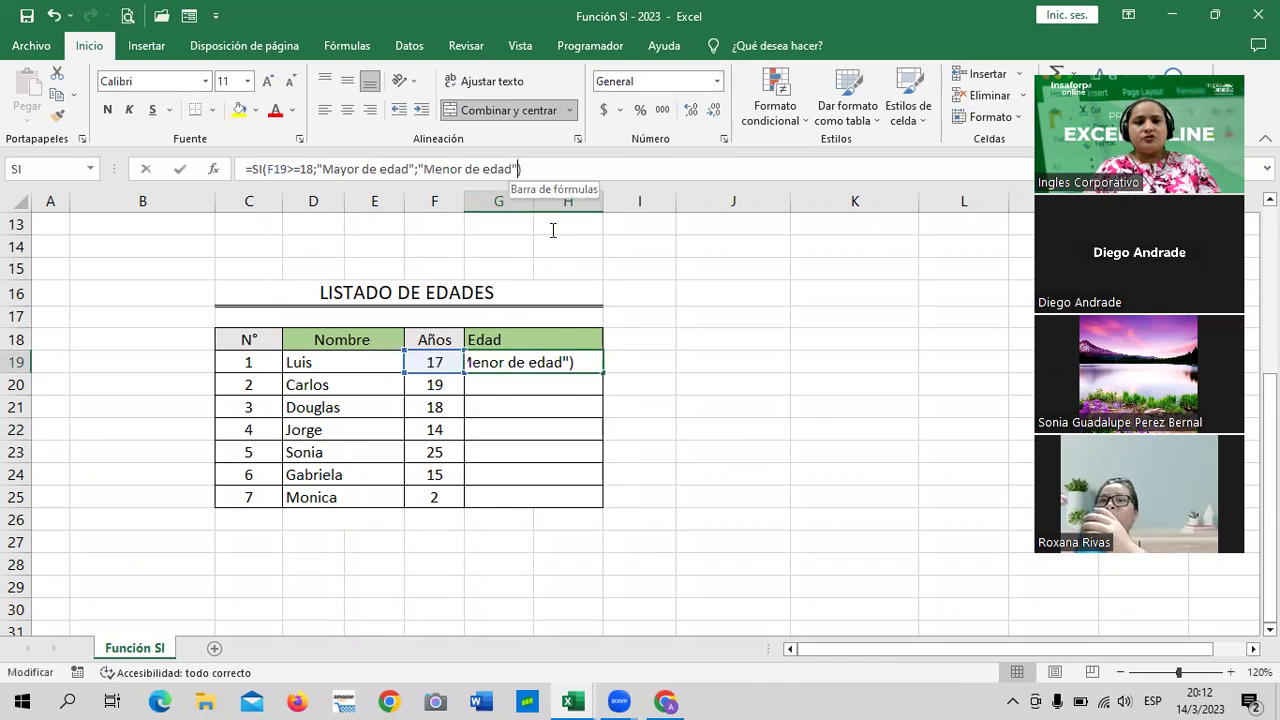
pyautogui.press('BackSpace')
pyautogui.press('BackSpace')
pyautogui.press('BackSpace')
pyautogui.press('BackSpace')
pyautogui.press('BackSpace')
pyautogui.press('BackSpace')
pyautogui.press('BackSpace')
pyautogui.press('BackSpace')
pyautogui.press('BackSpace')
pyautogui.press('BackSpace')
pyautogui.press('BackSpace')
pyautogui.press('BackSpace')
pyautogui.press('BackSpace')
pyautogui.press('BackSpace')
pyautogui.press('BackSpace')
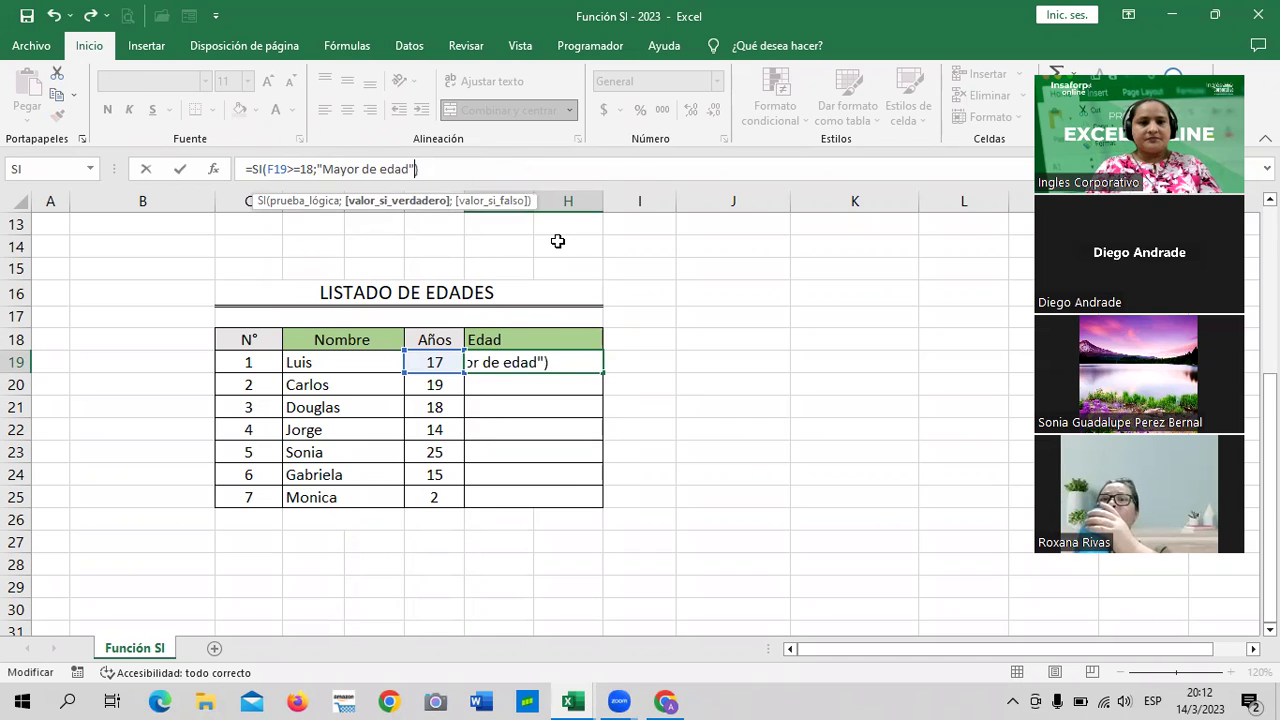
pyautogui.press('Return')
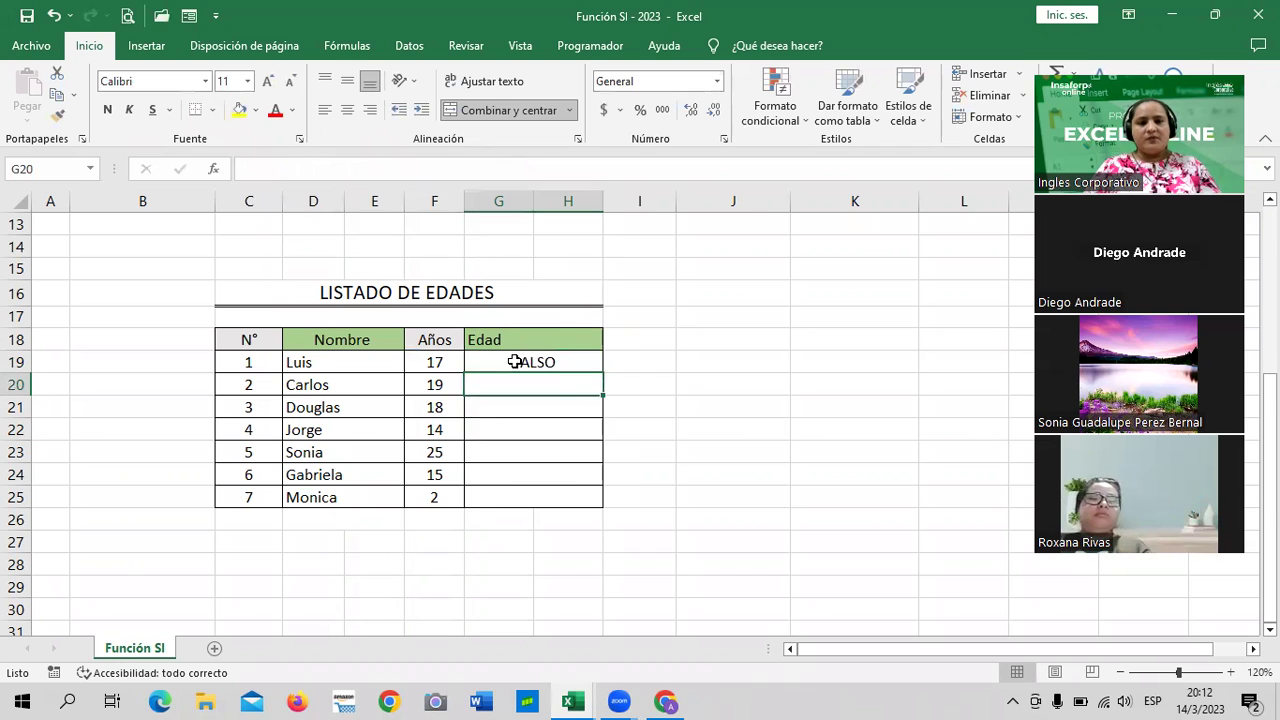
# Step: Undo and redo the G19 edit so it reads =SI(F19>=18;"Mayor de edad";"Menor de edad")
pyautogui.click(514, 362)
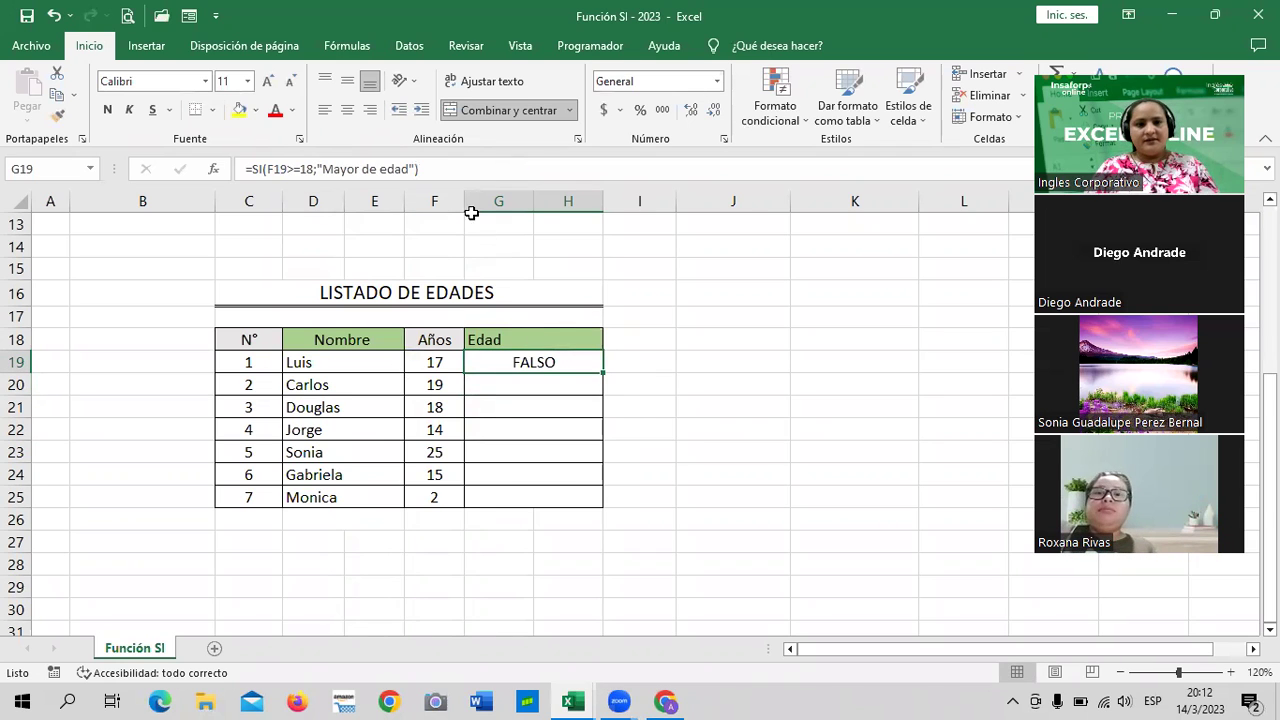
pyautogui.click(420, 171)
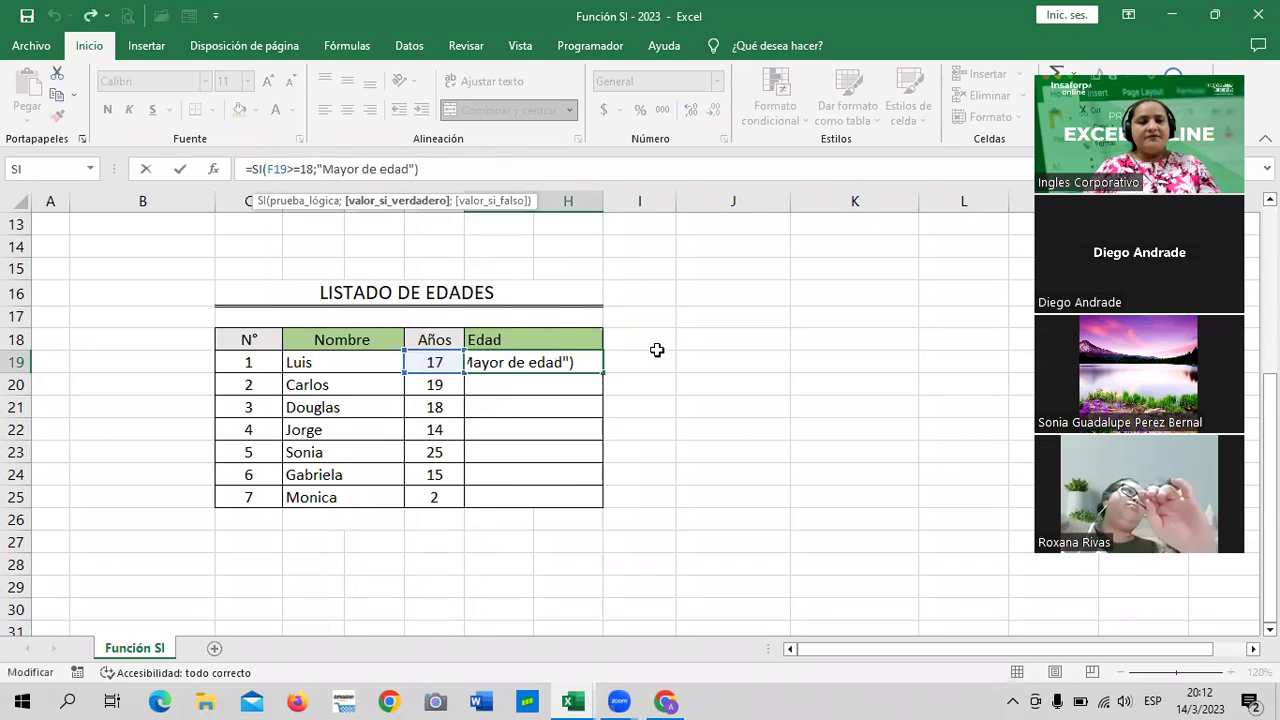
pyautogui.press('Return')
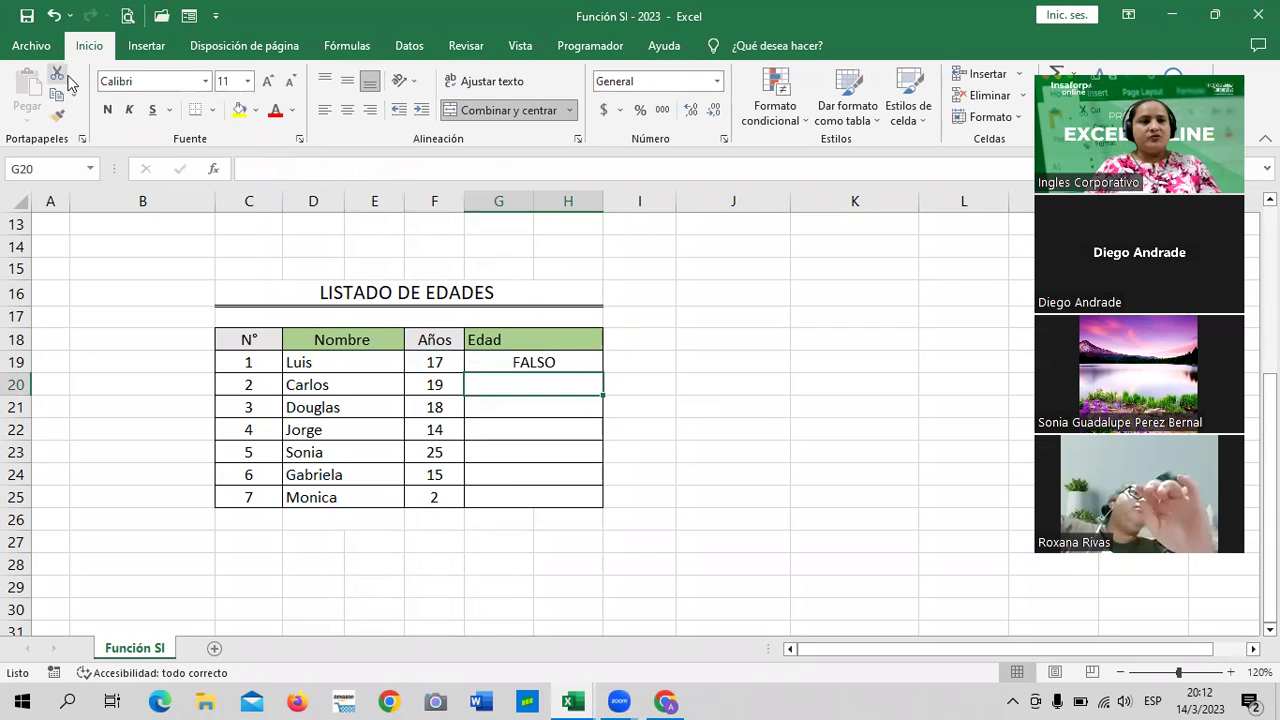
pyautogui.click(53, 15)
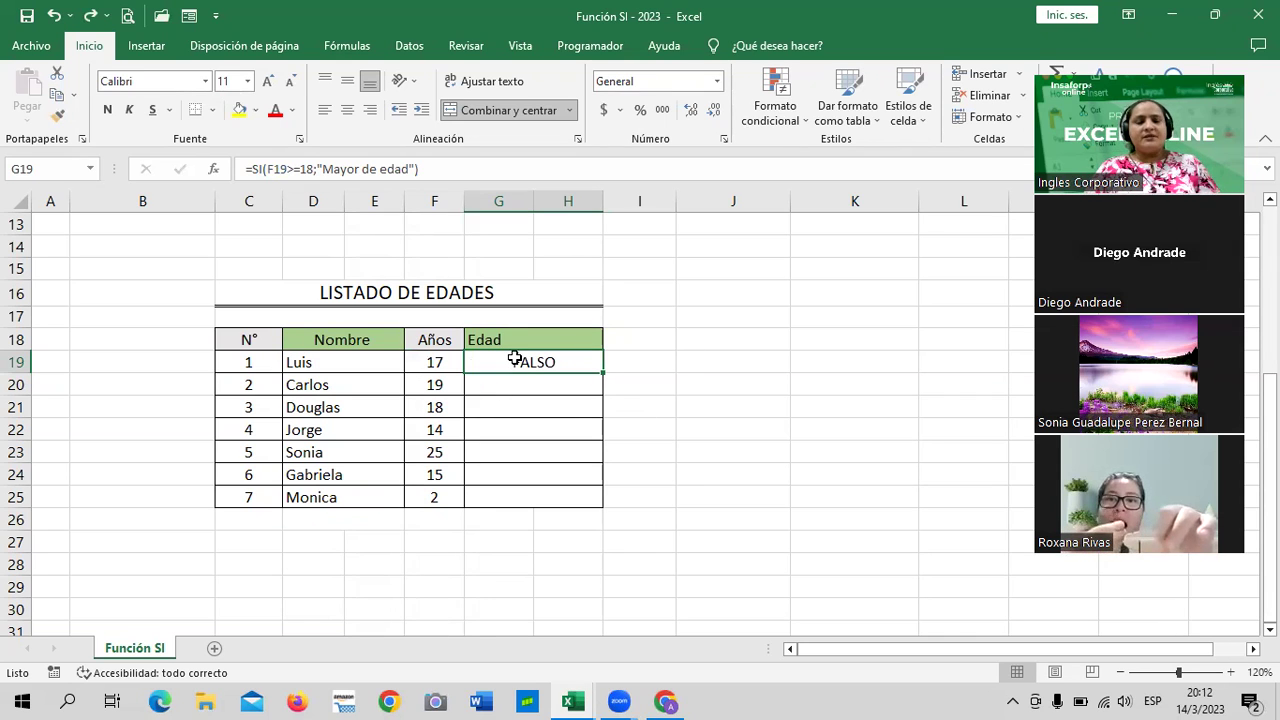
pyautogui.click(658, 344)
pyautogui.click(575, 360)
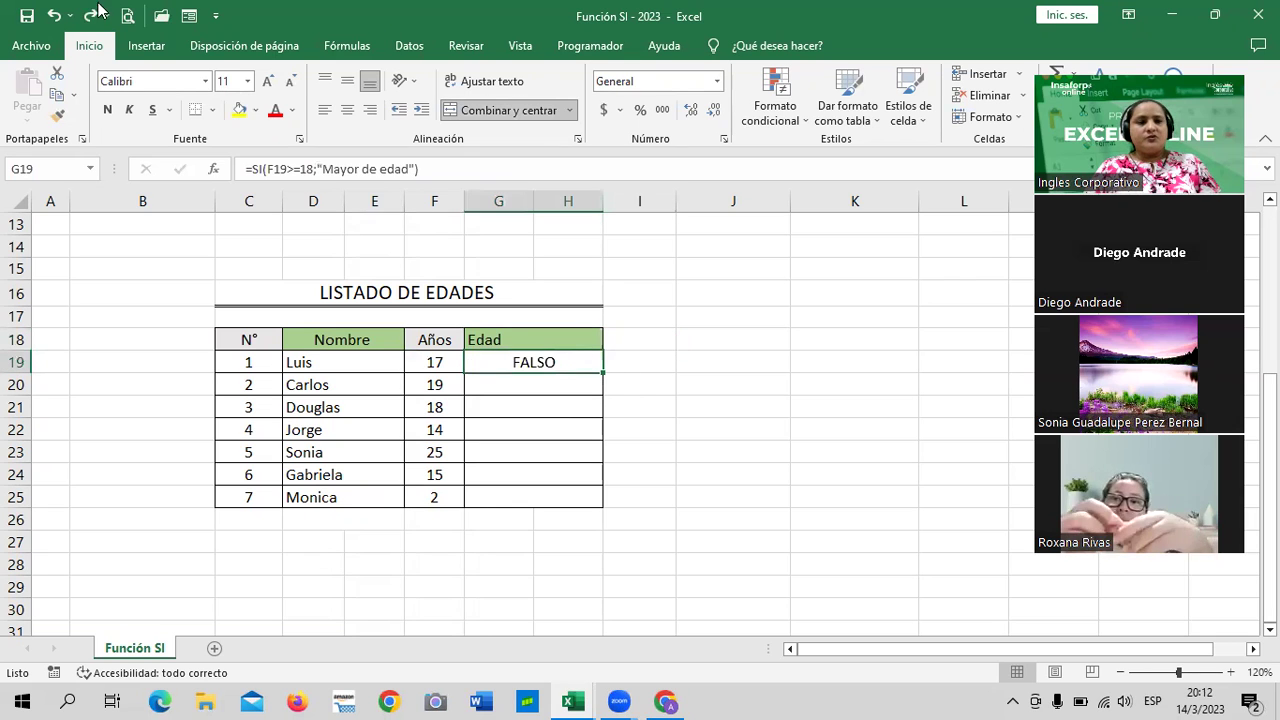
pyautogui.click(55, 15)
# Step: Fill G19's age formula down through G25
pyautogui.click(720, 384)
pyautogui.click(580, 365)
pyautogui.moveTo(603, 373); pyautogui.dragTo(609, 503)
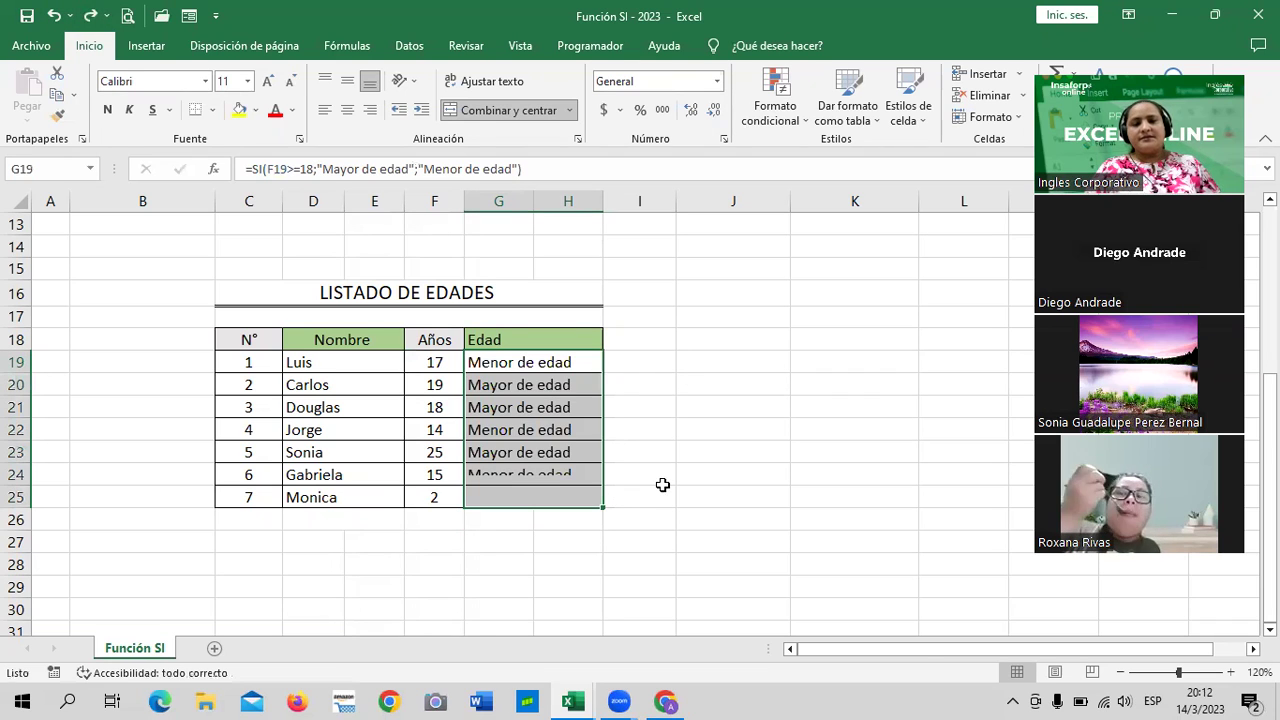
pyautogui.click(706, 450)
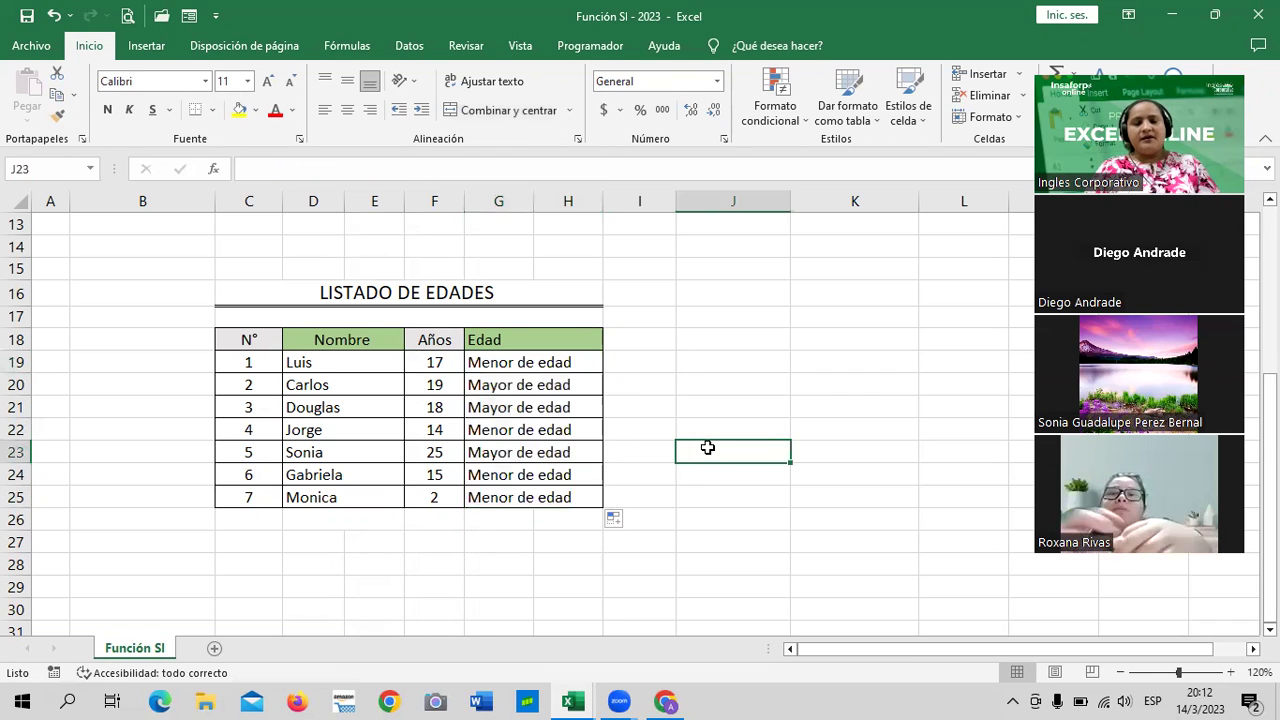
# Step: Check the ages and copied Edad formulas for Carlos, Douglas and Jorge in rows 20–22
pyautogui.click(741, 363)
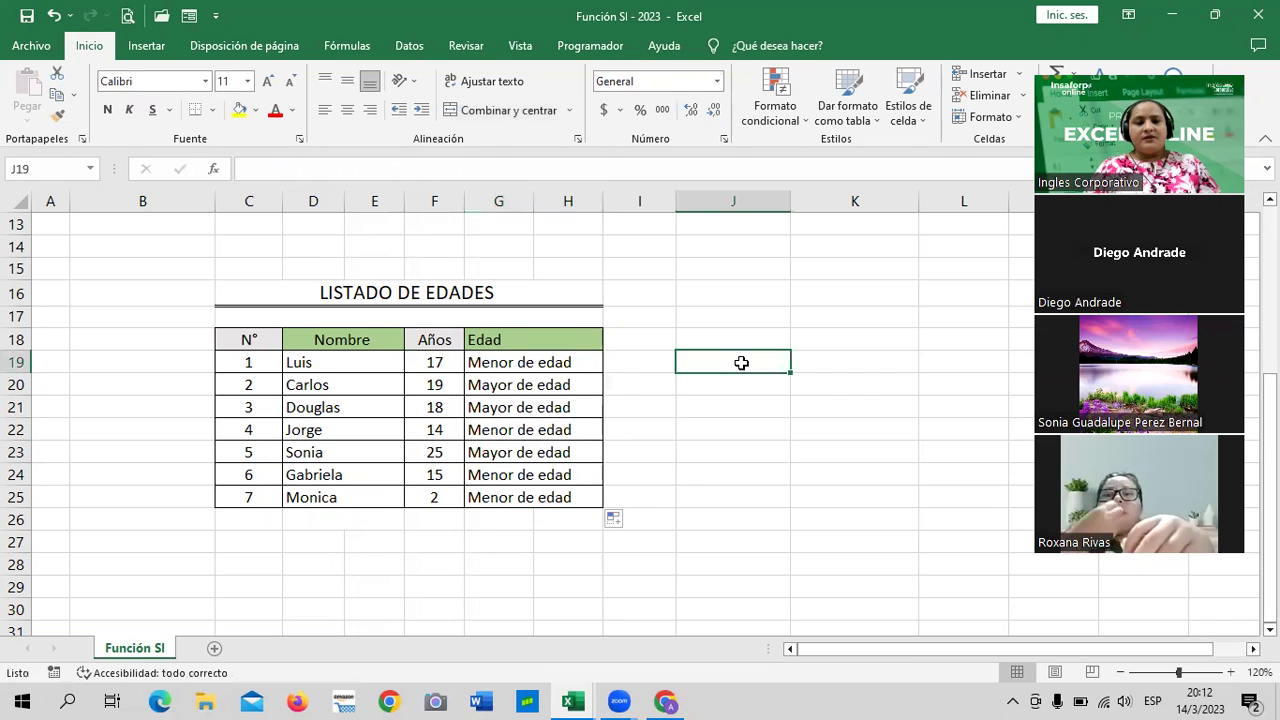
pyautogui.click(419, 389)
pyautogui.click(535, 384)
pyautogui.click(428, 427)
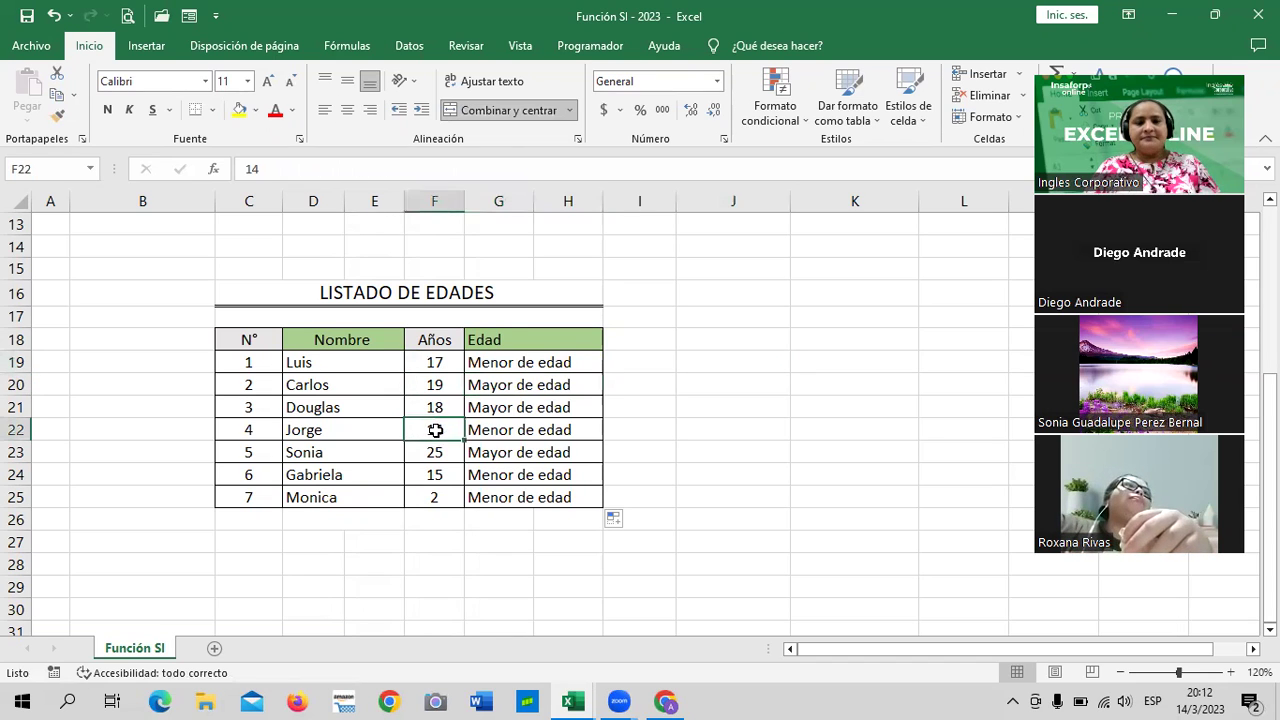
pyautogui.click(556, 430)
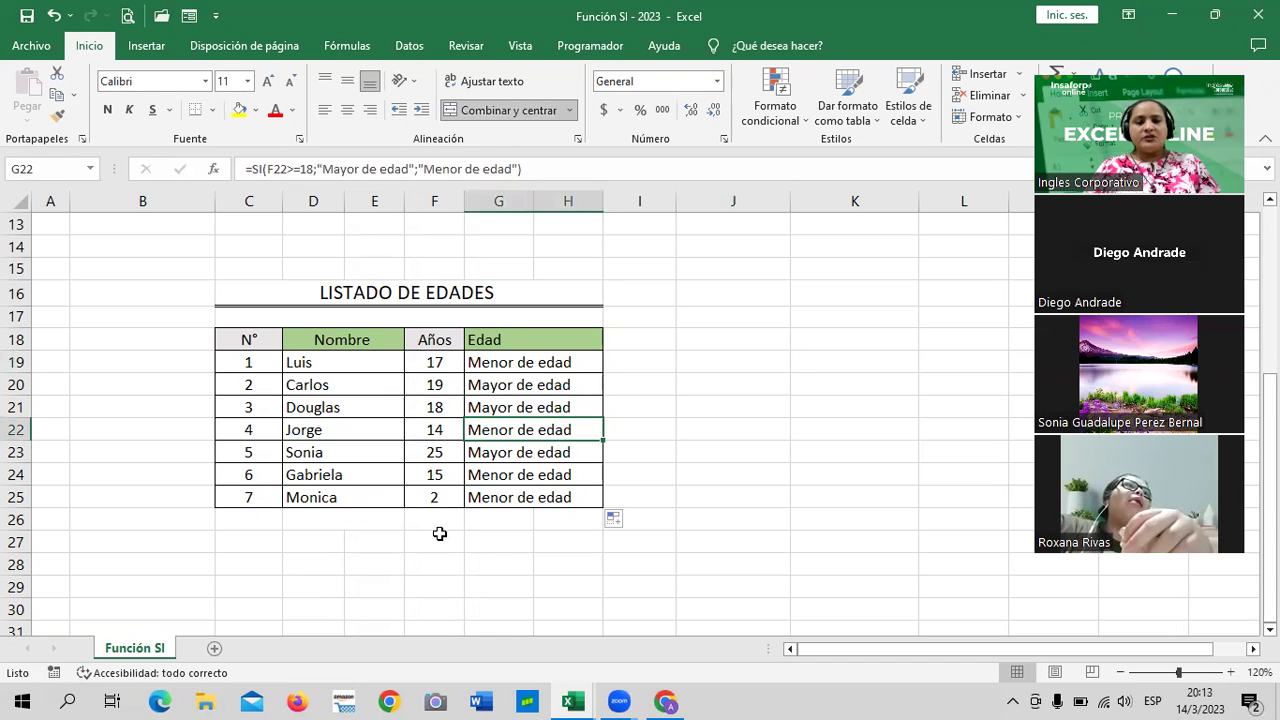
pyautogui.click(436, 407)
pyautogui.click(428, 388)
pyautogui.click(767, 385)
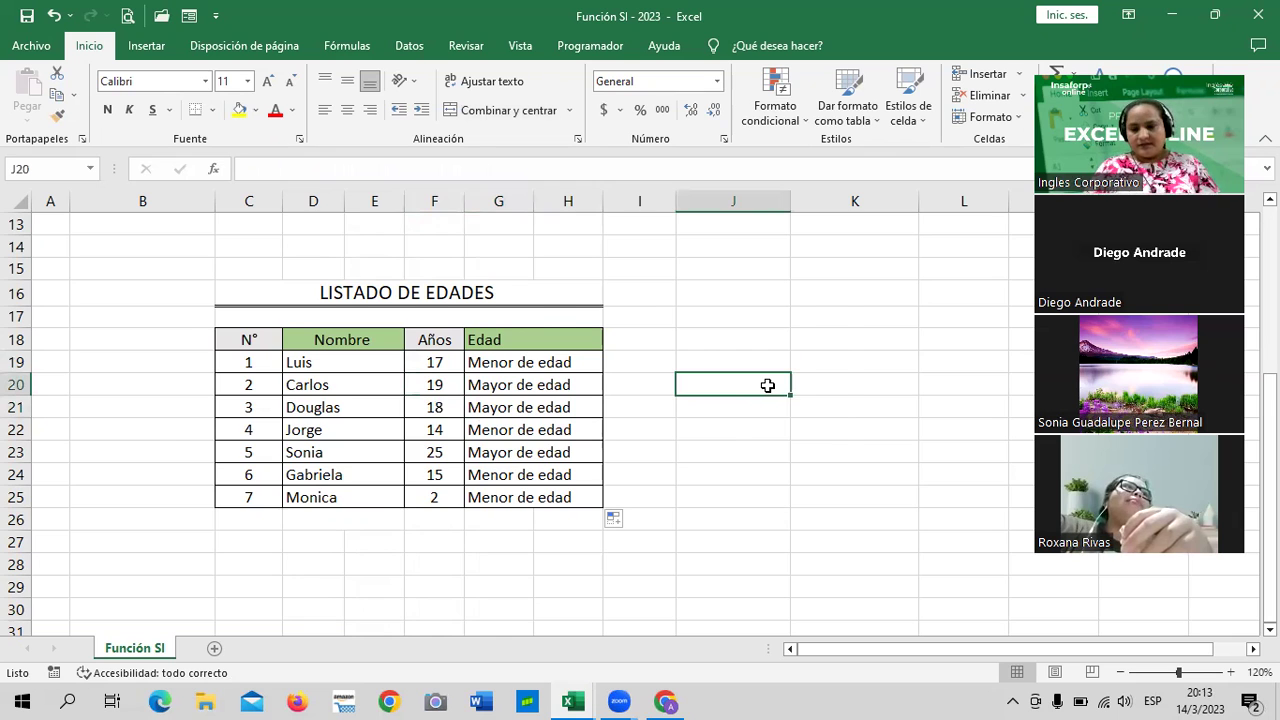
pyautogui.scroll(3, 767, 385)
# Step: Bring forward the 'Función si anidada - copia' workbook with the employee efficiency table
pyautogui.scroll(-2, 598, 480)
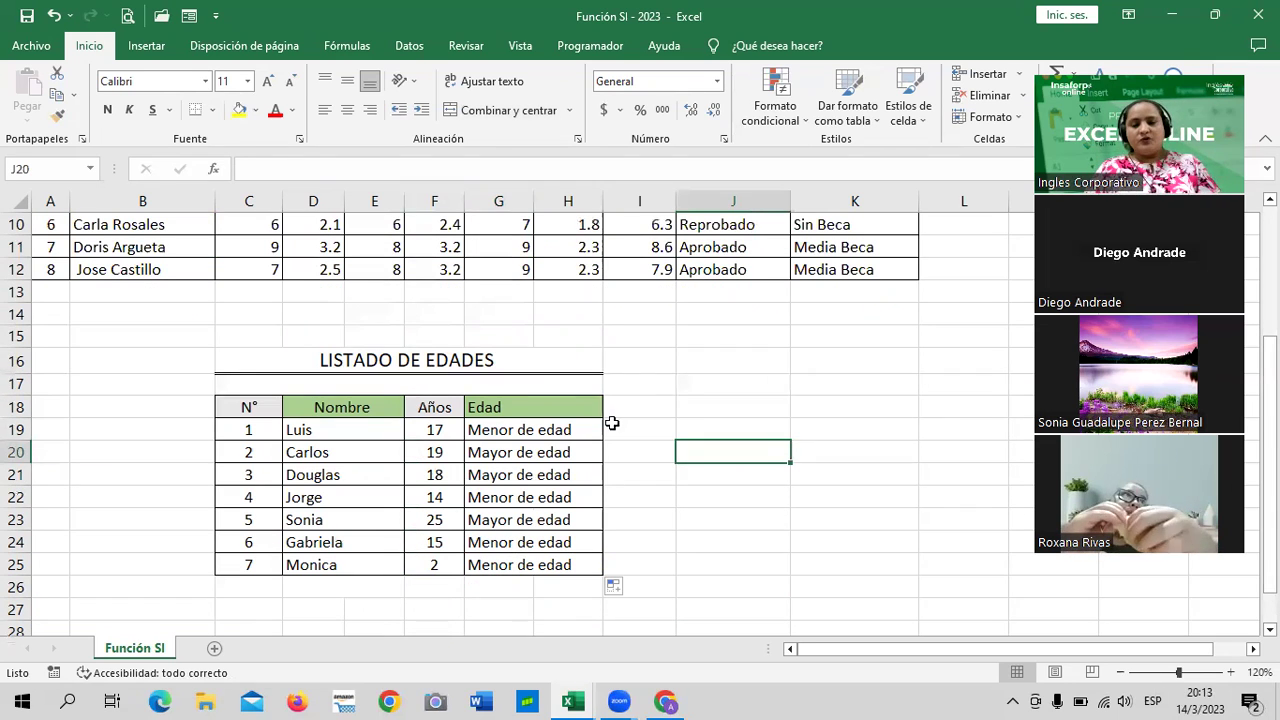
pyautogui.click(691, 357)
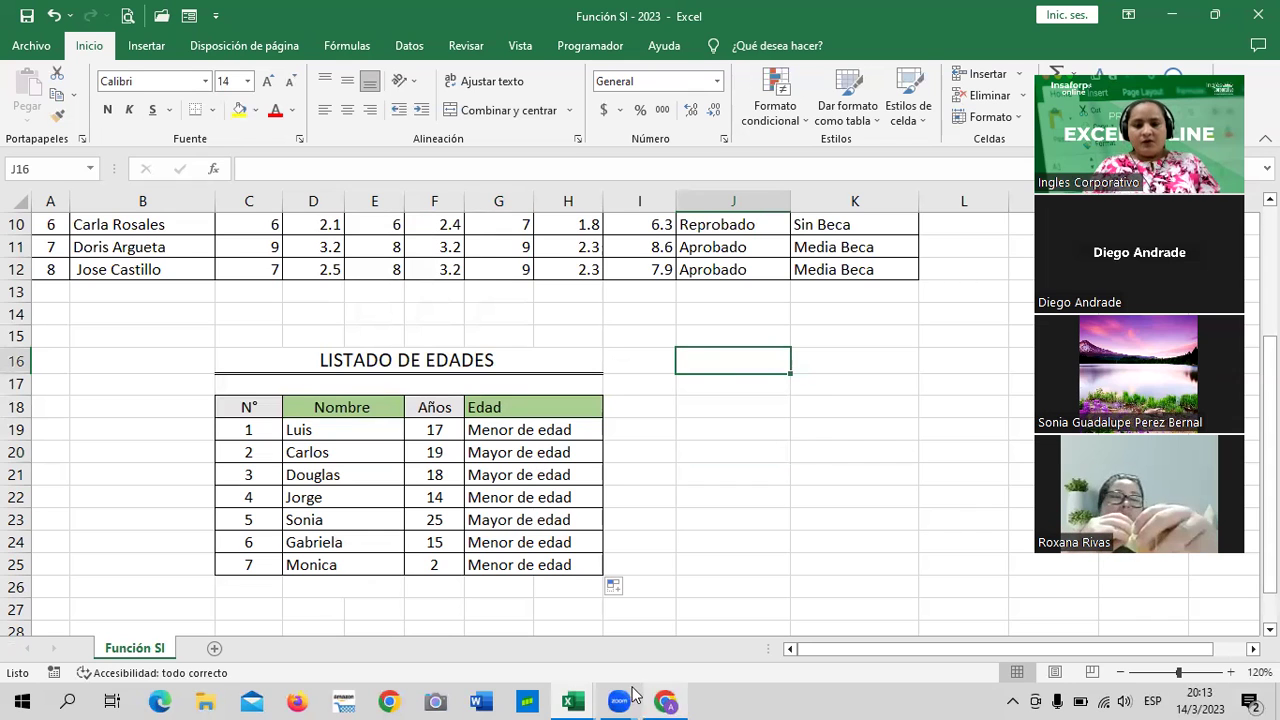
pyautogui.click(665, 701)
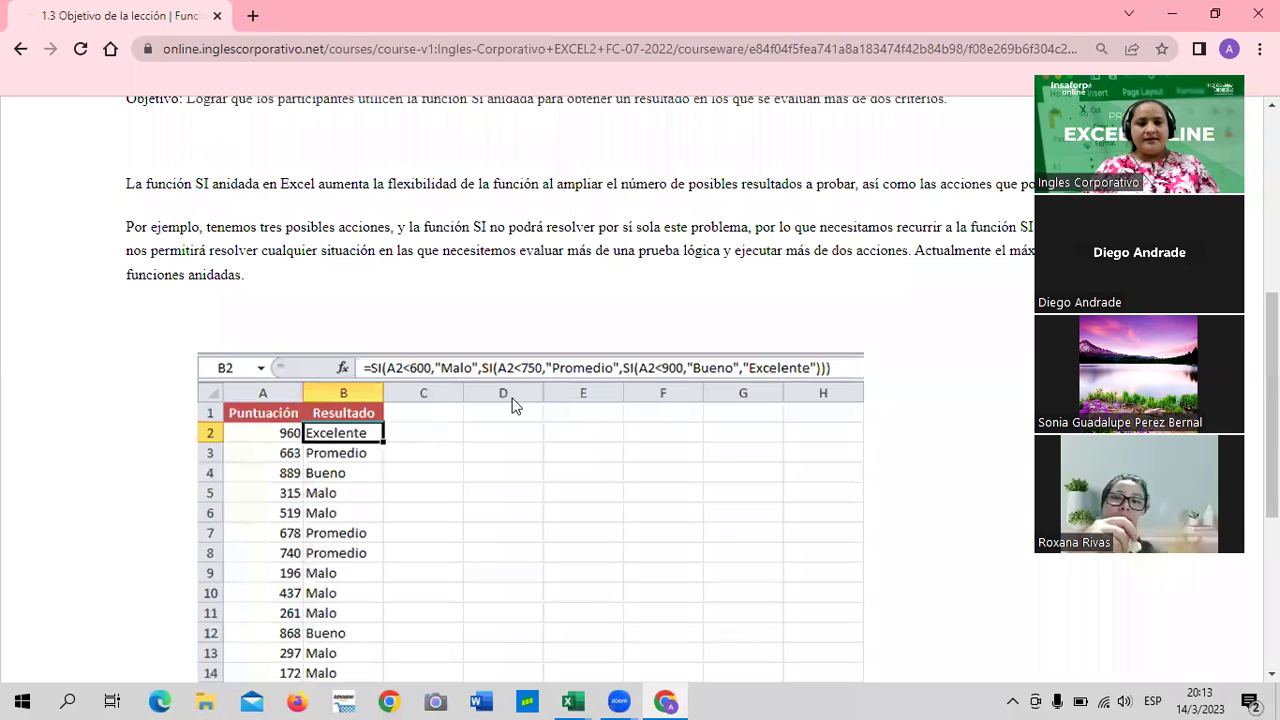
pyautogui.moveTo(573, 700)
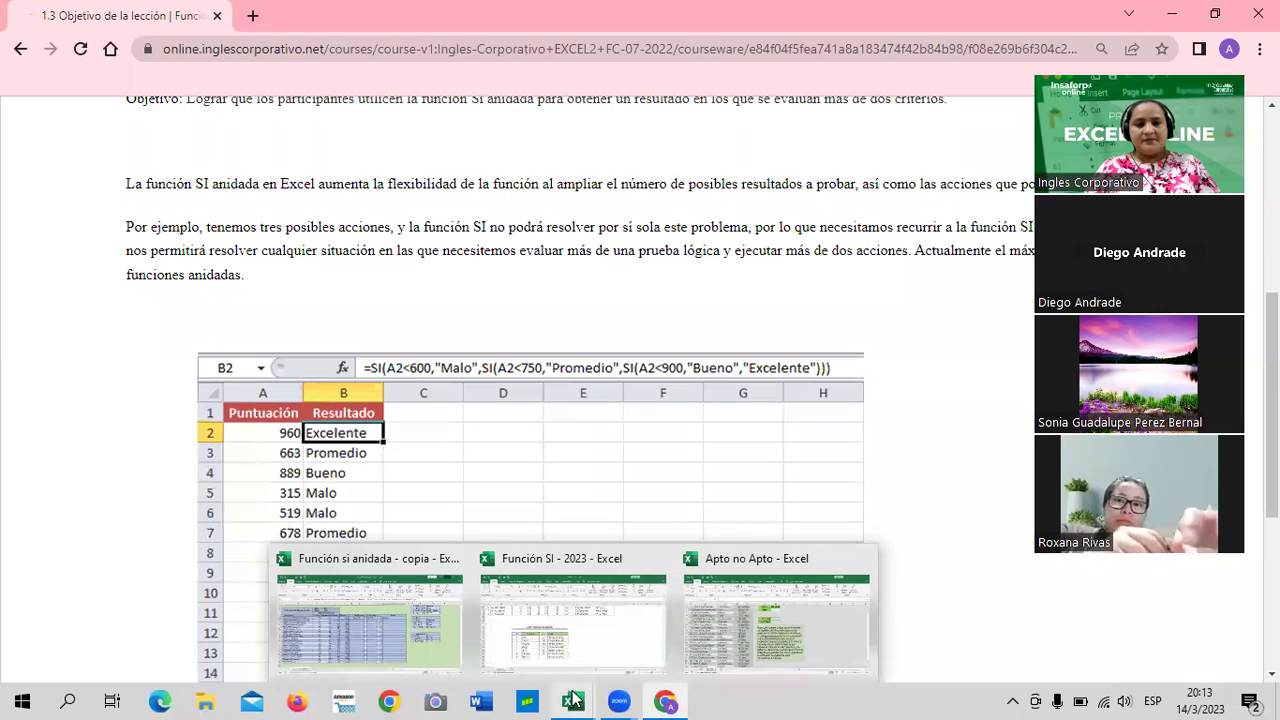
pyautogui.hotkey('alt', 'Tab')
pyautogui.scroll(-1, 600, 358)
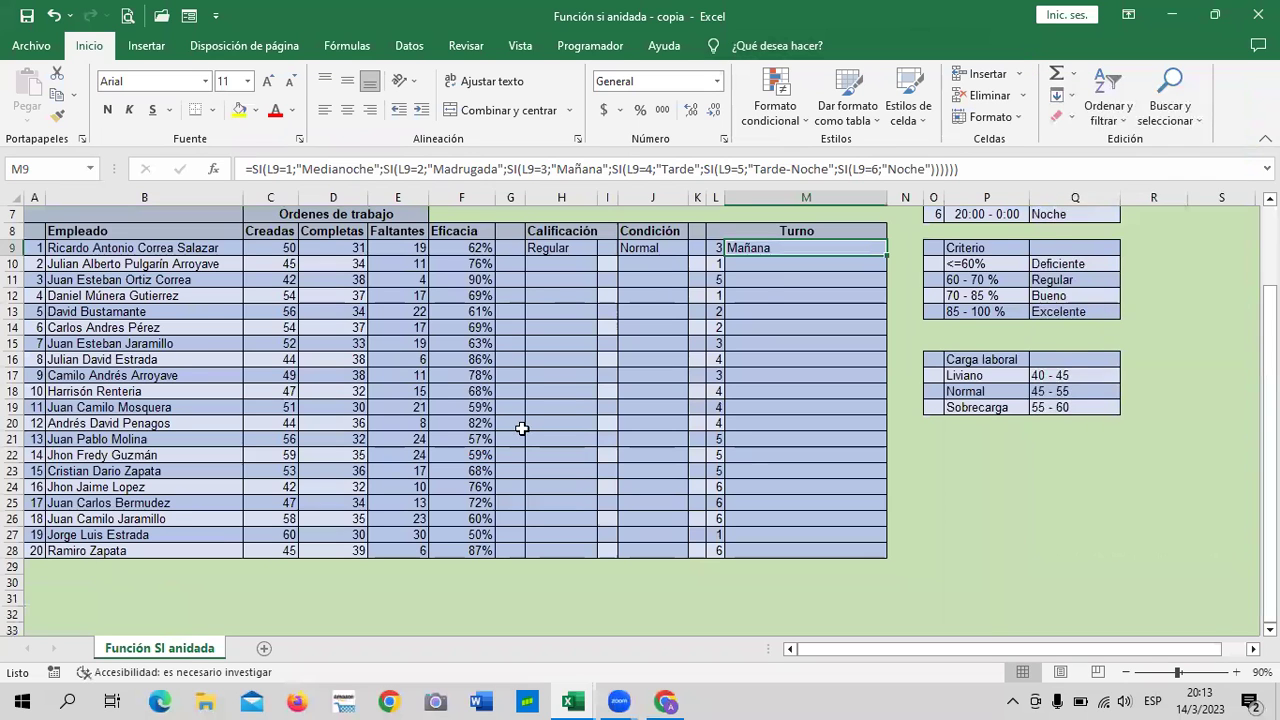
pyautogui.scroll(1, 522, 428)
pyautogui.scroll(1, 522, 428)
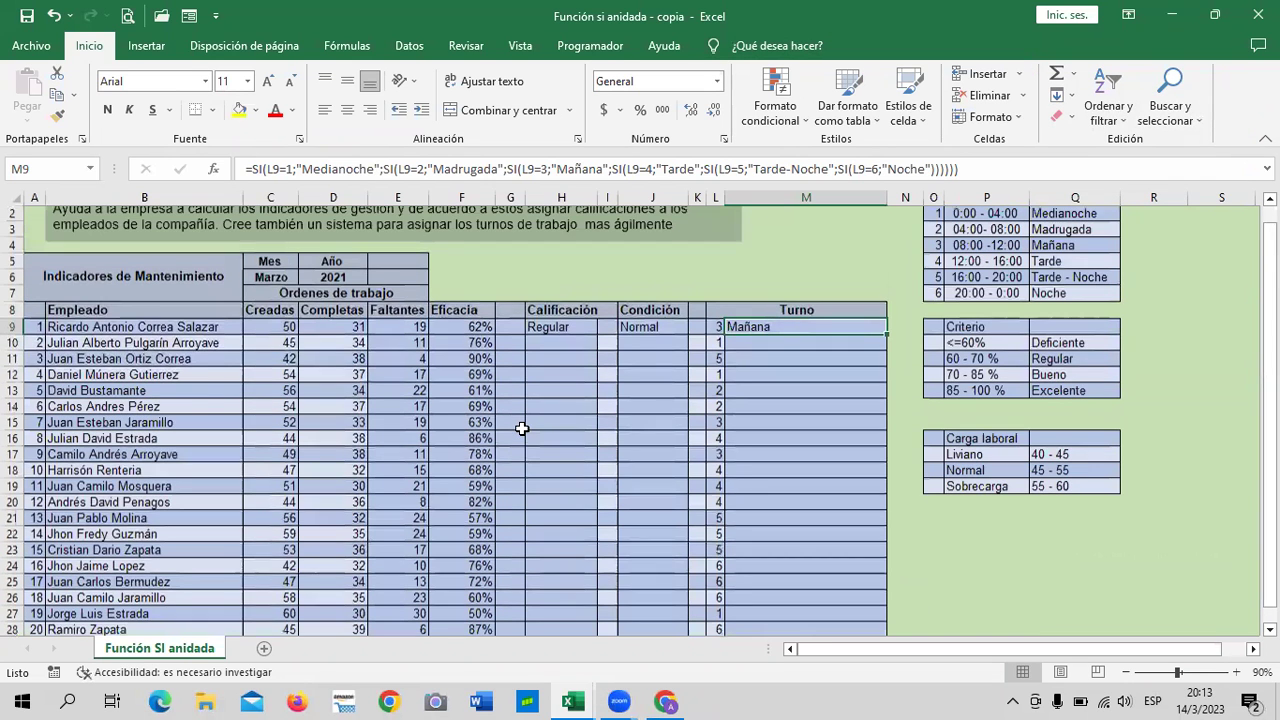
pyautogui.scroll(1, 522, 428)
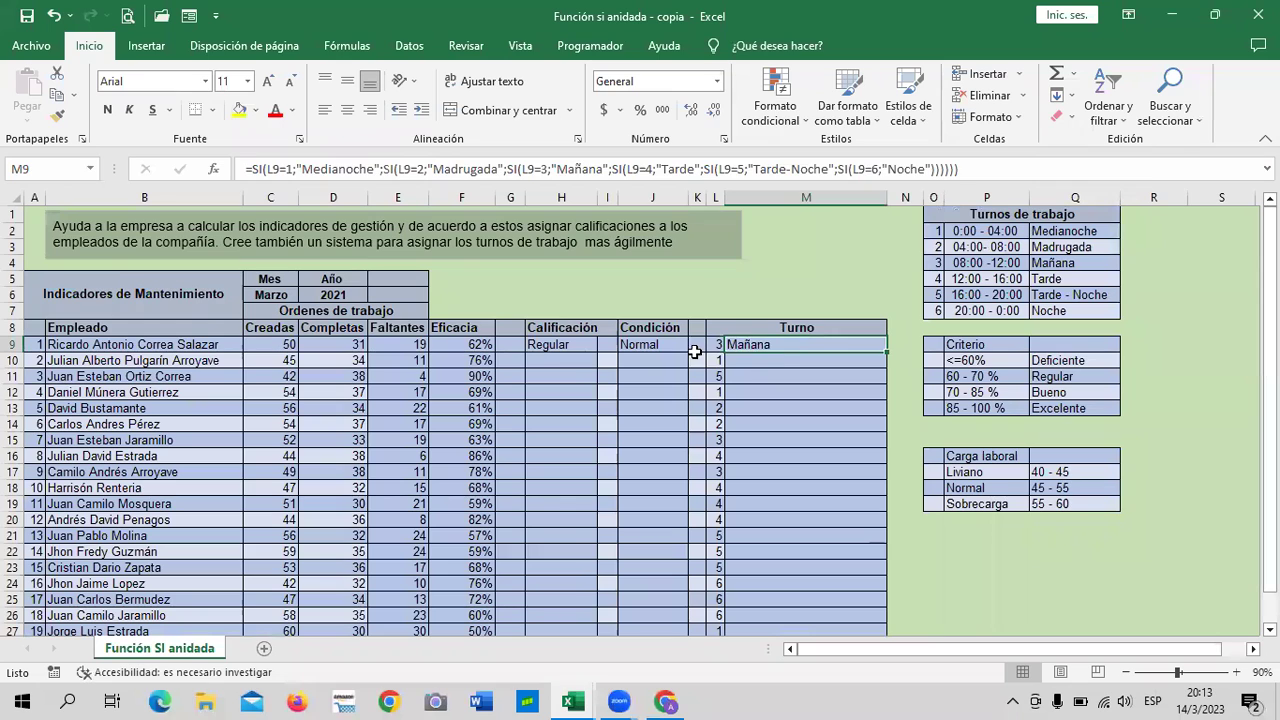
pyautogui.click(665, 345)
pyautogui.click(565, 345)
pyautogui.click(470, 346)
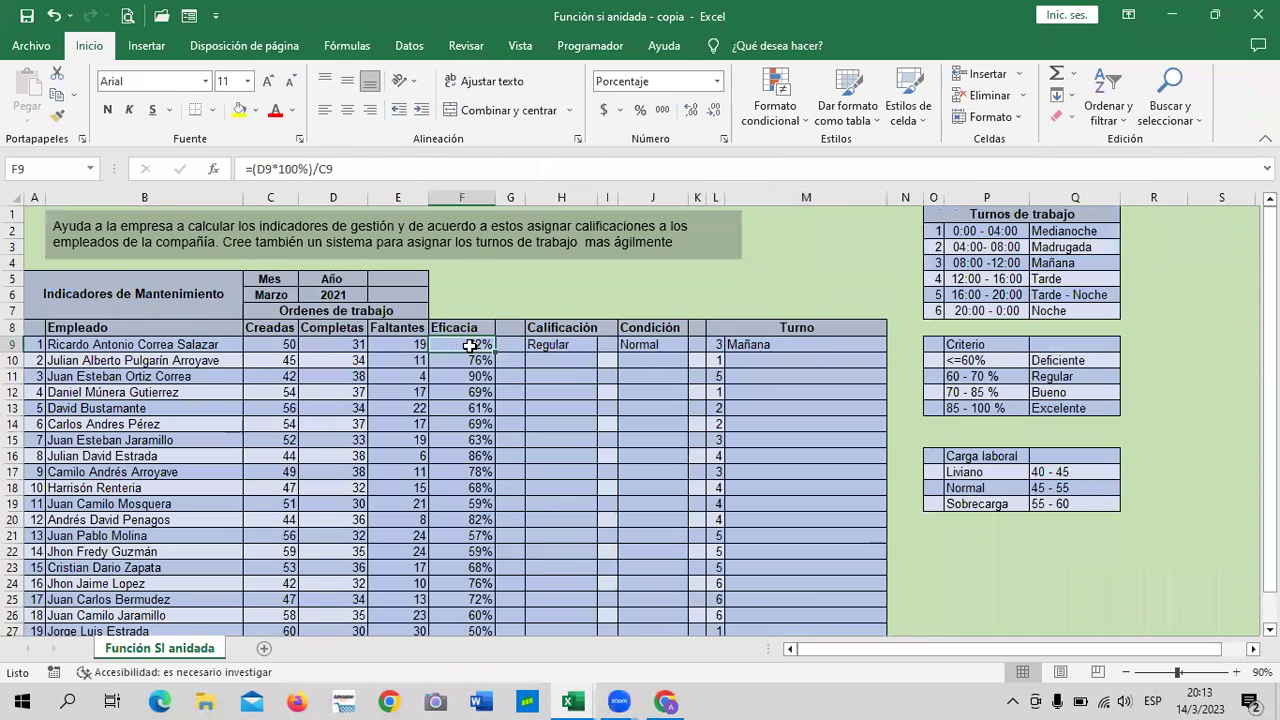
pyautogui.scroll(-1, 425, 373)
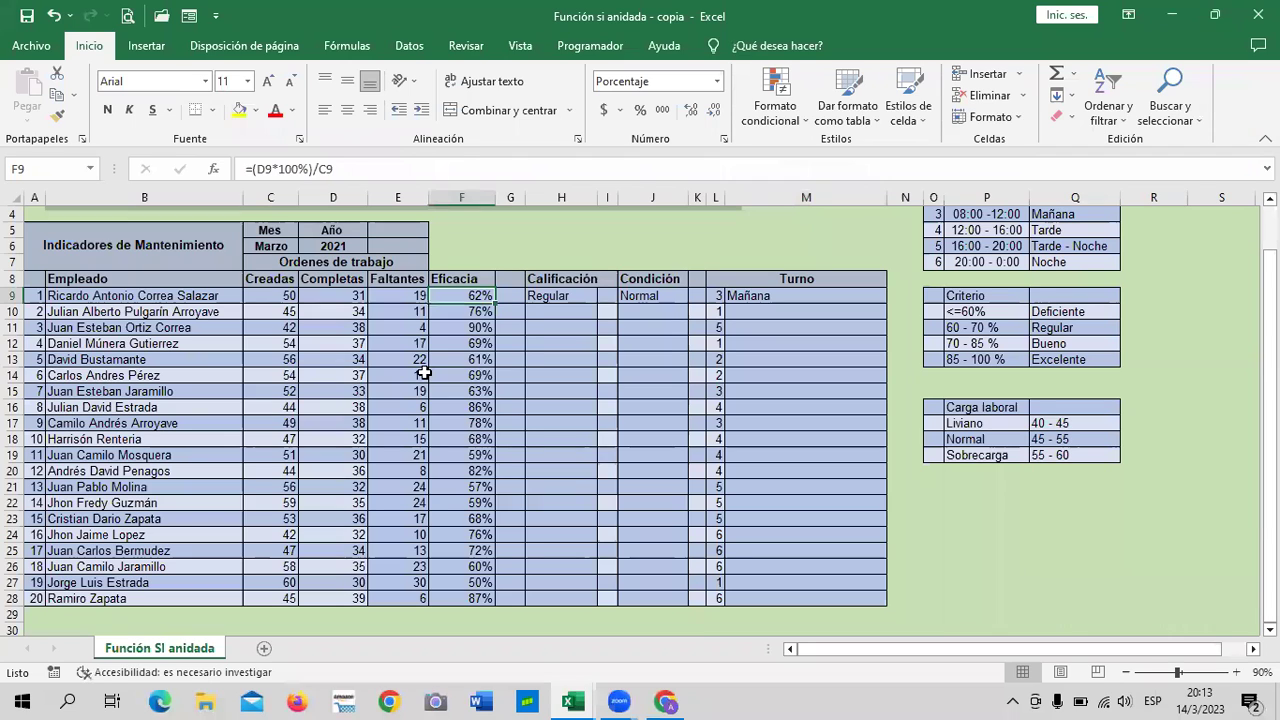
pyautogui.click(390, 294)
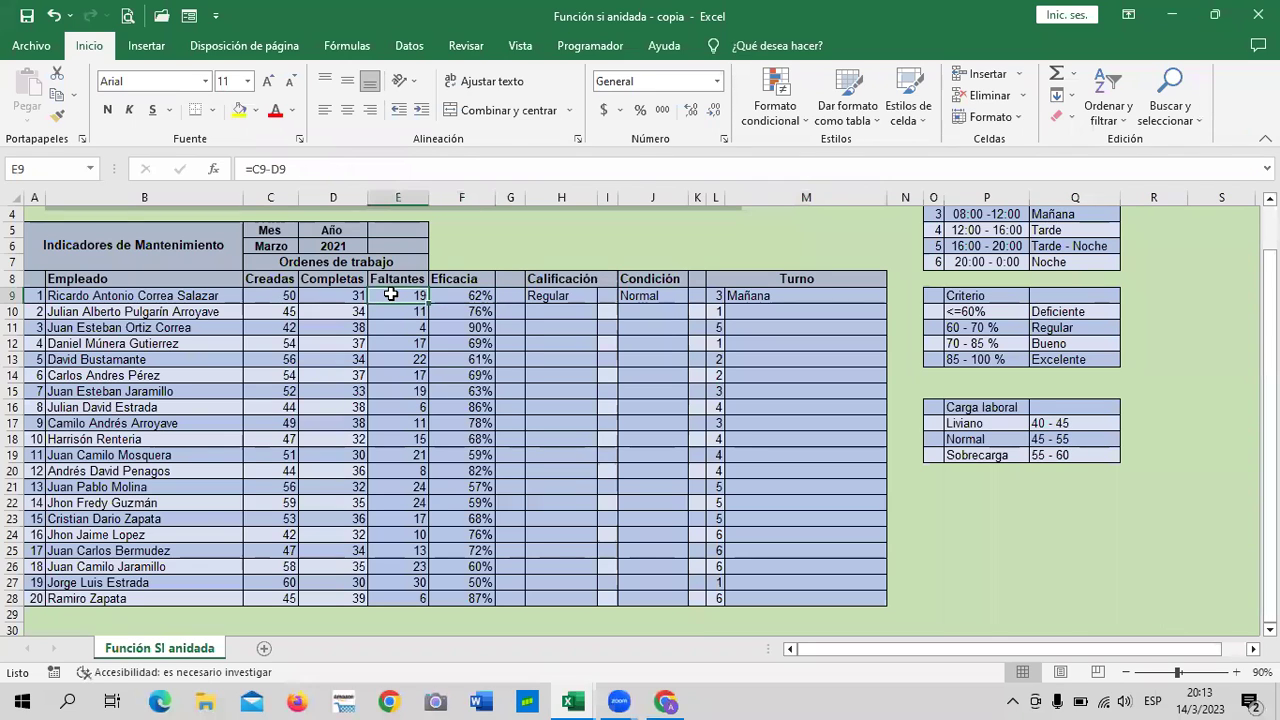
pyautogui.click(453, 294)
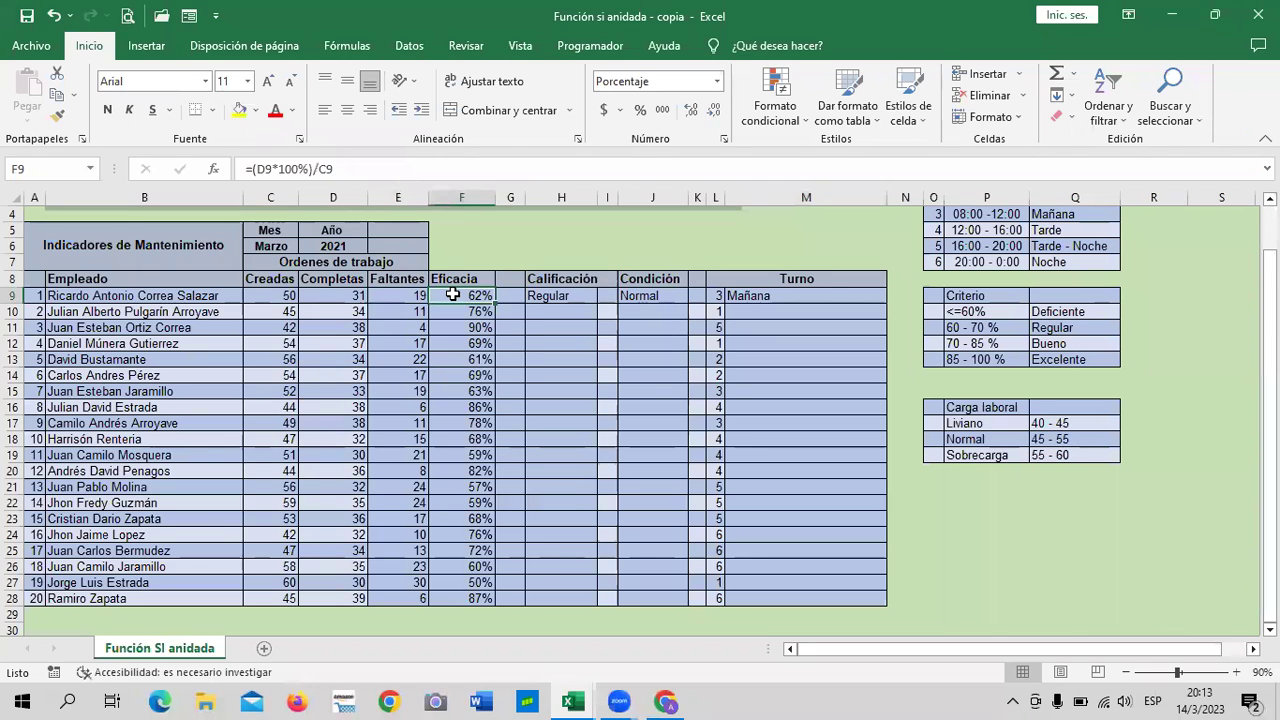
pyautogui.click(570, 295)
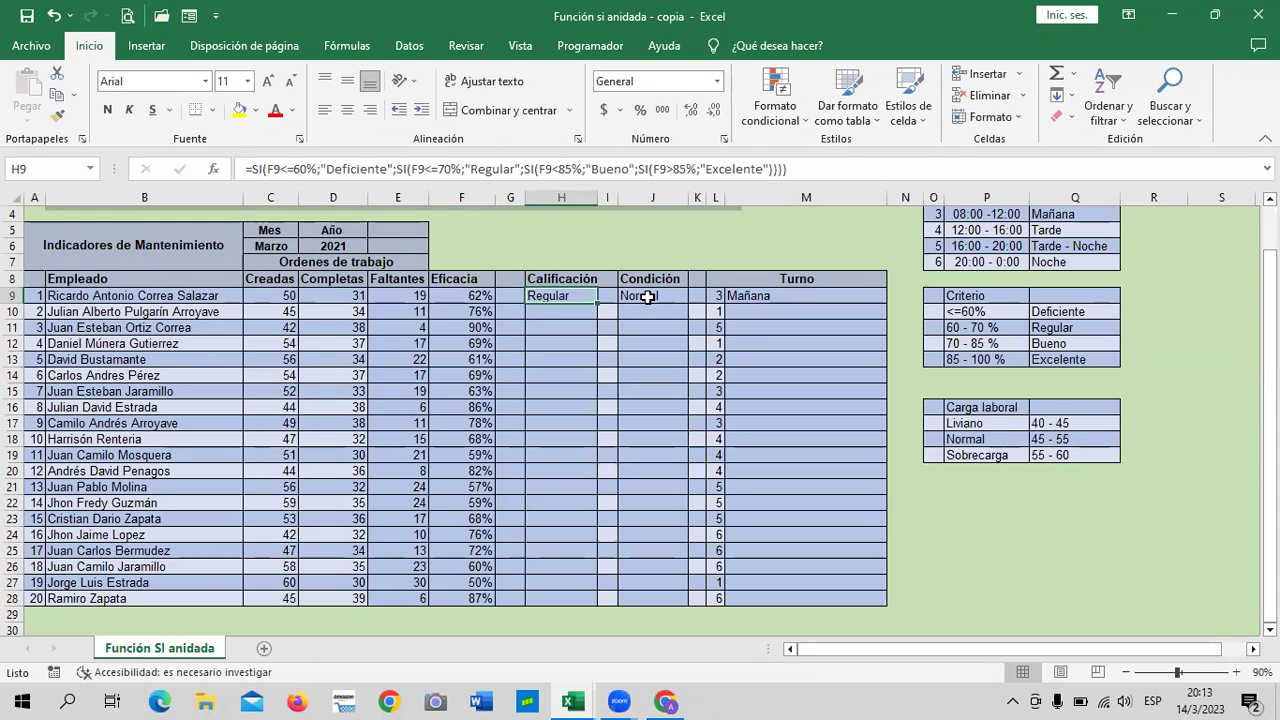
pyautogui.click(642, 297)
pyautogui.click(780, 296)
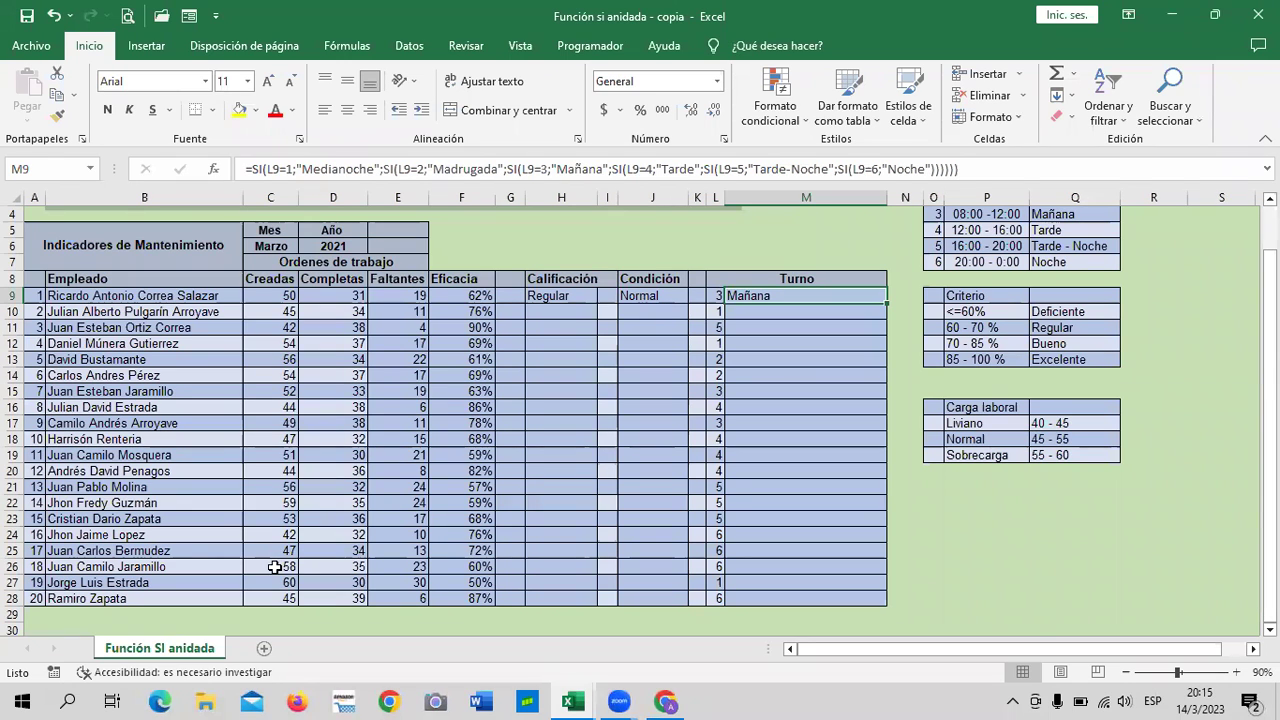
pyautogui.press('Down')
pyautogui.press('Down')
pyautogui.press('Down')
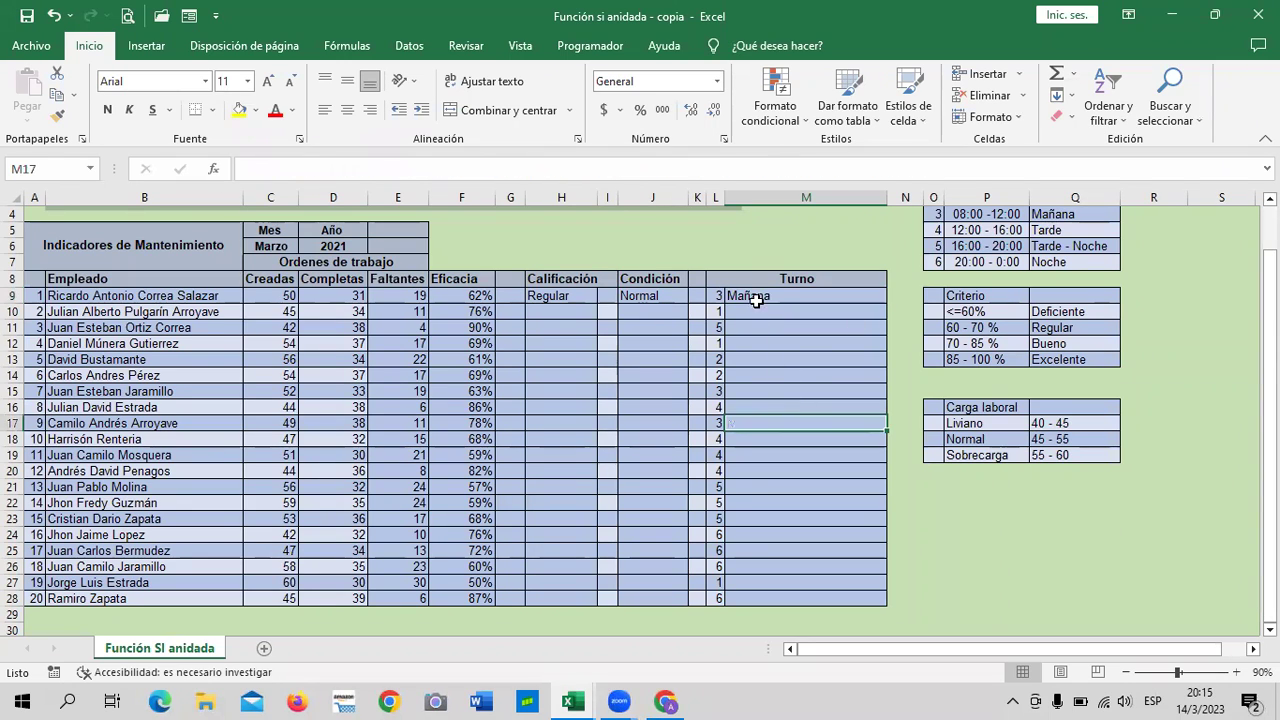
# Step: Check shift codes 1 and 6 in O2 and O7, then edit M9's nested SI shift formula
pyautogui.click(757, 297)
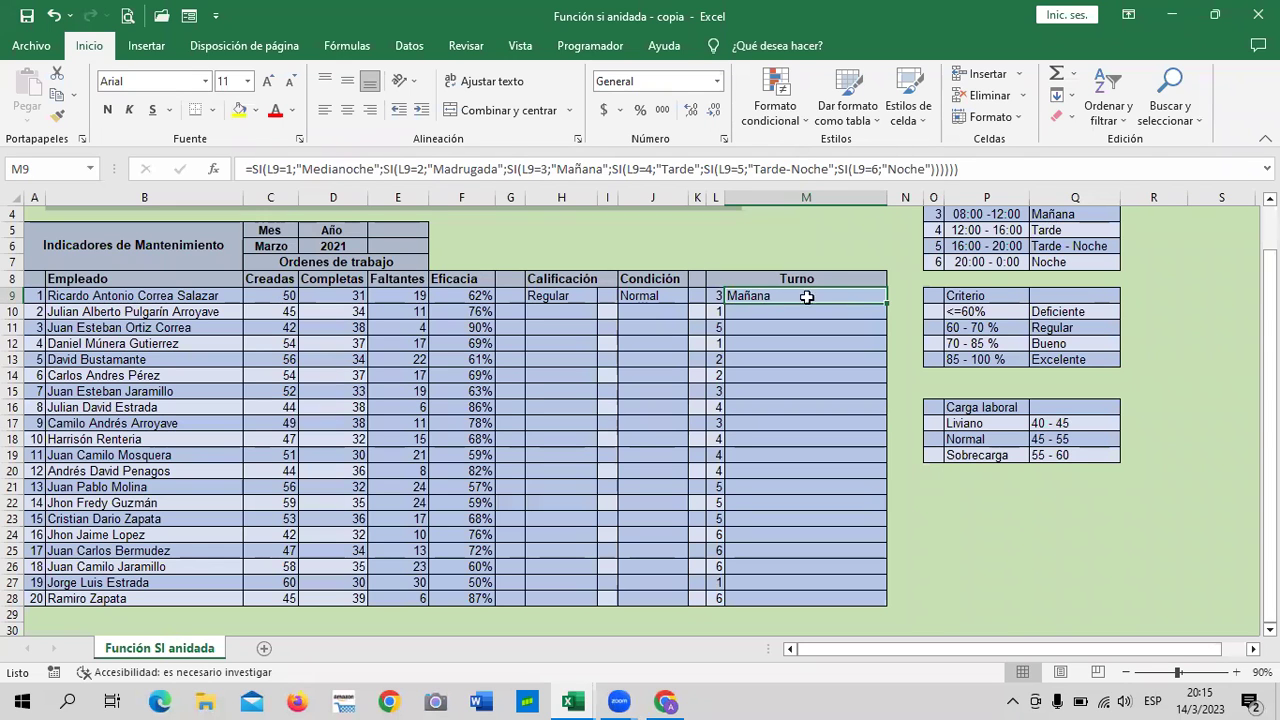
pyautogui.scroll(1, 953, 358)
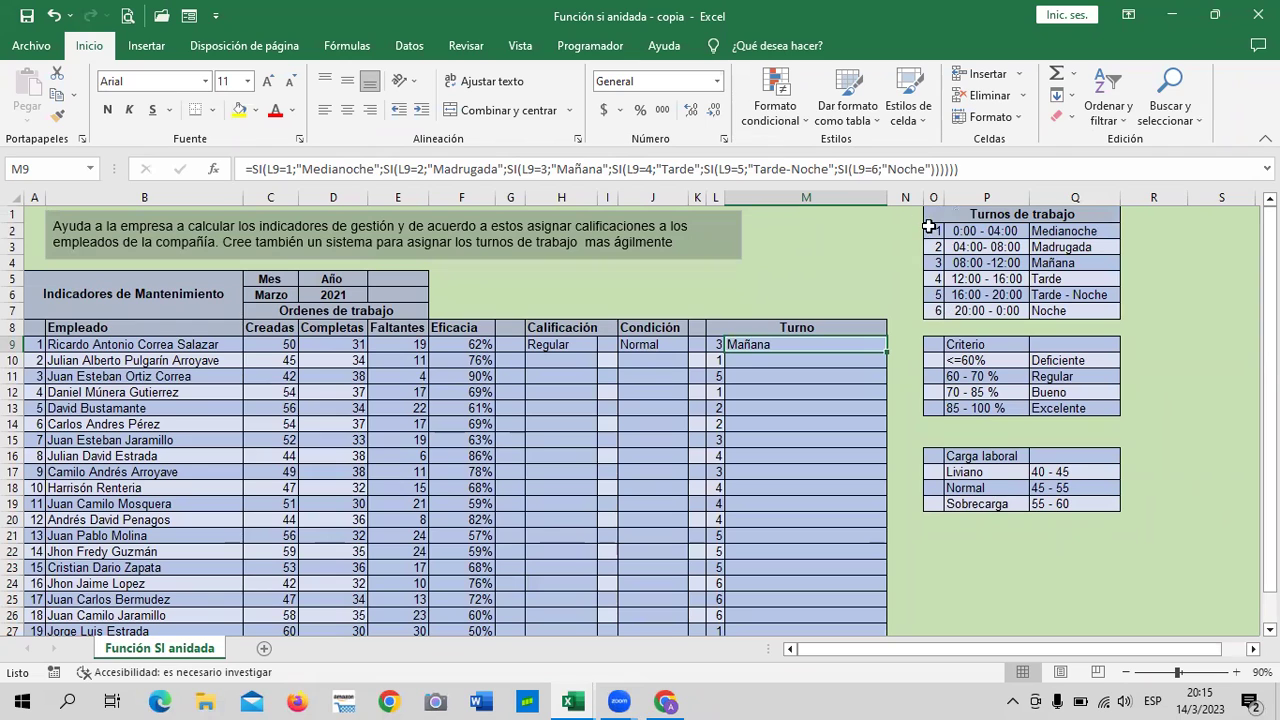
pyautogui.click(935, 310)
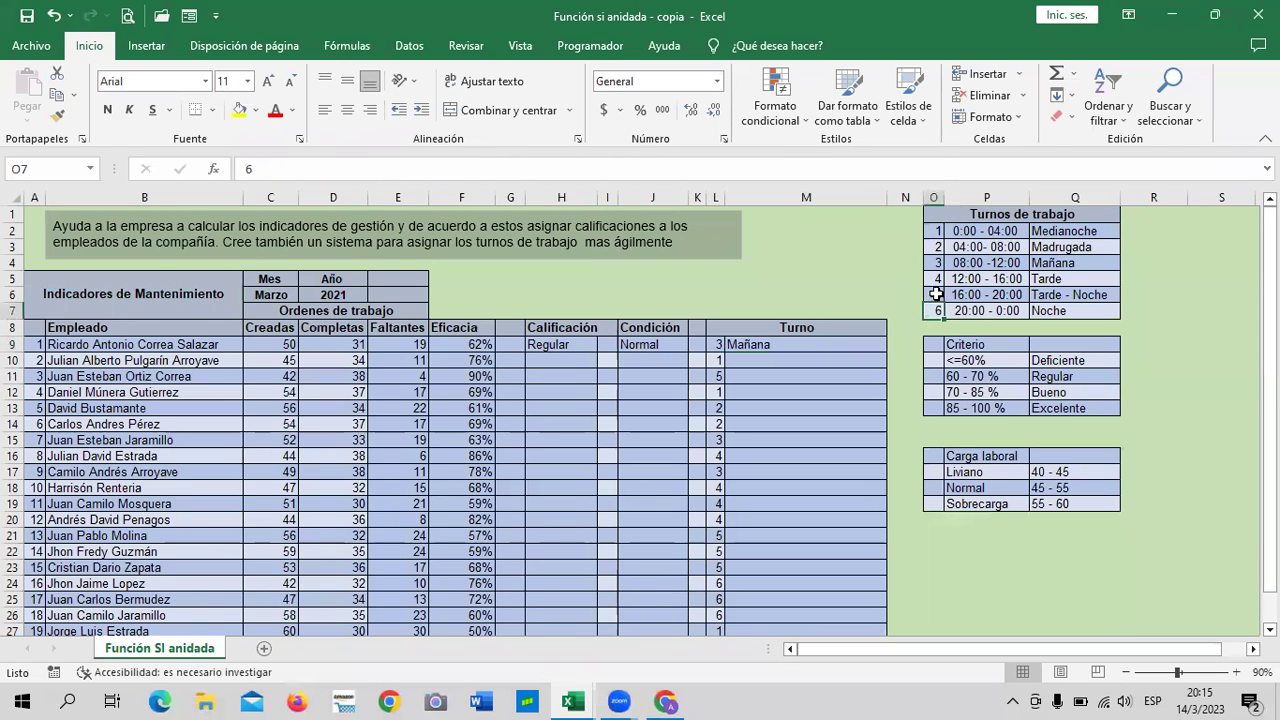
pyautogui.click(935, 230)
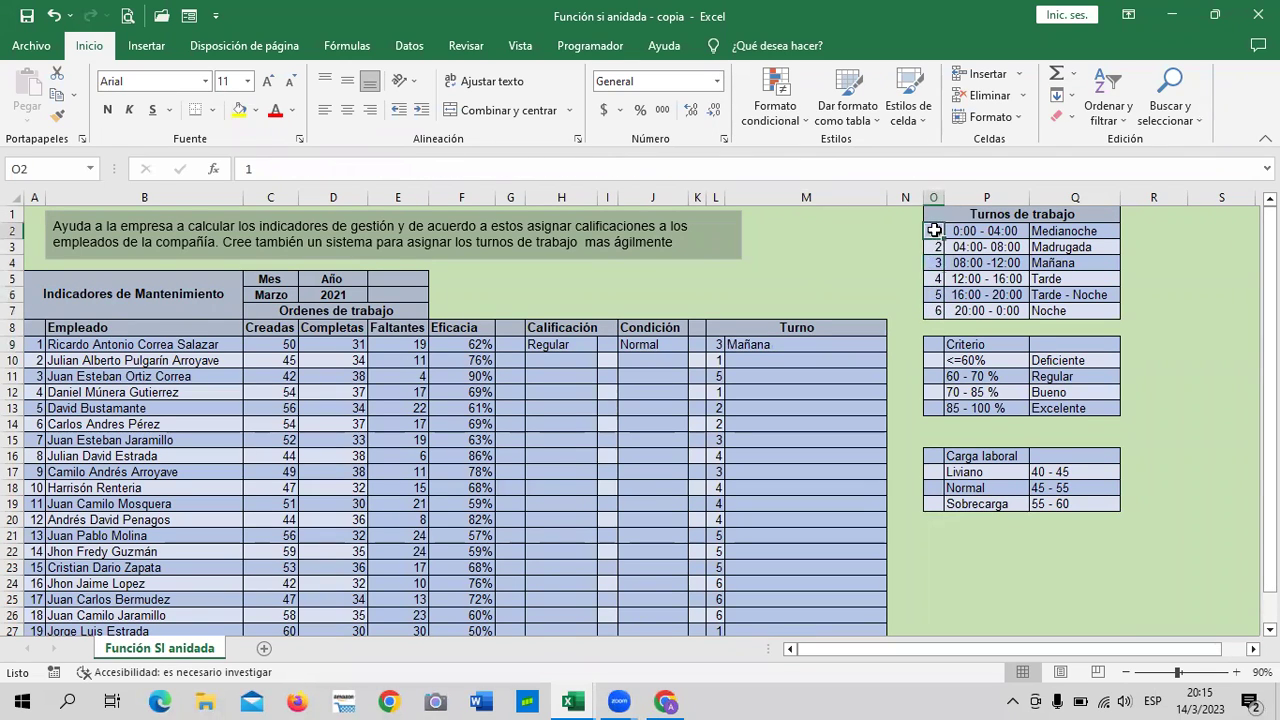
pyautogui.click(934, 309)
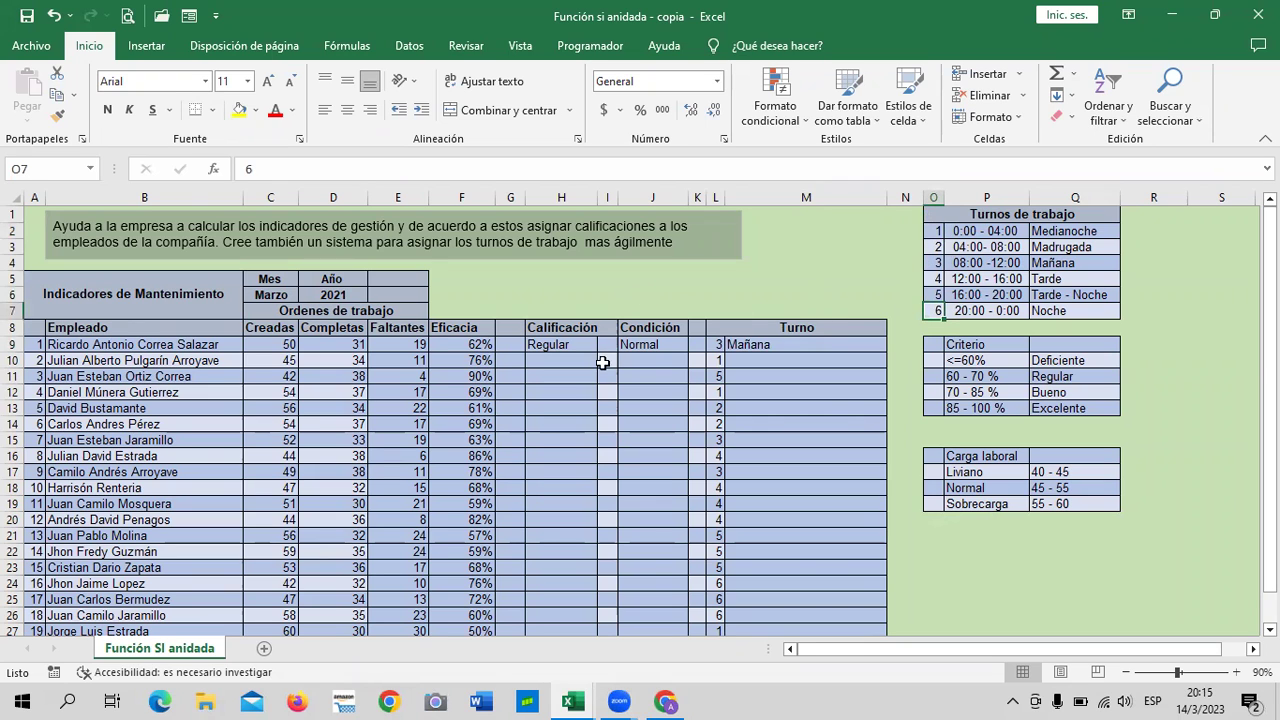
pyautogui.click(750, 344)
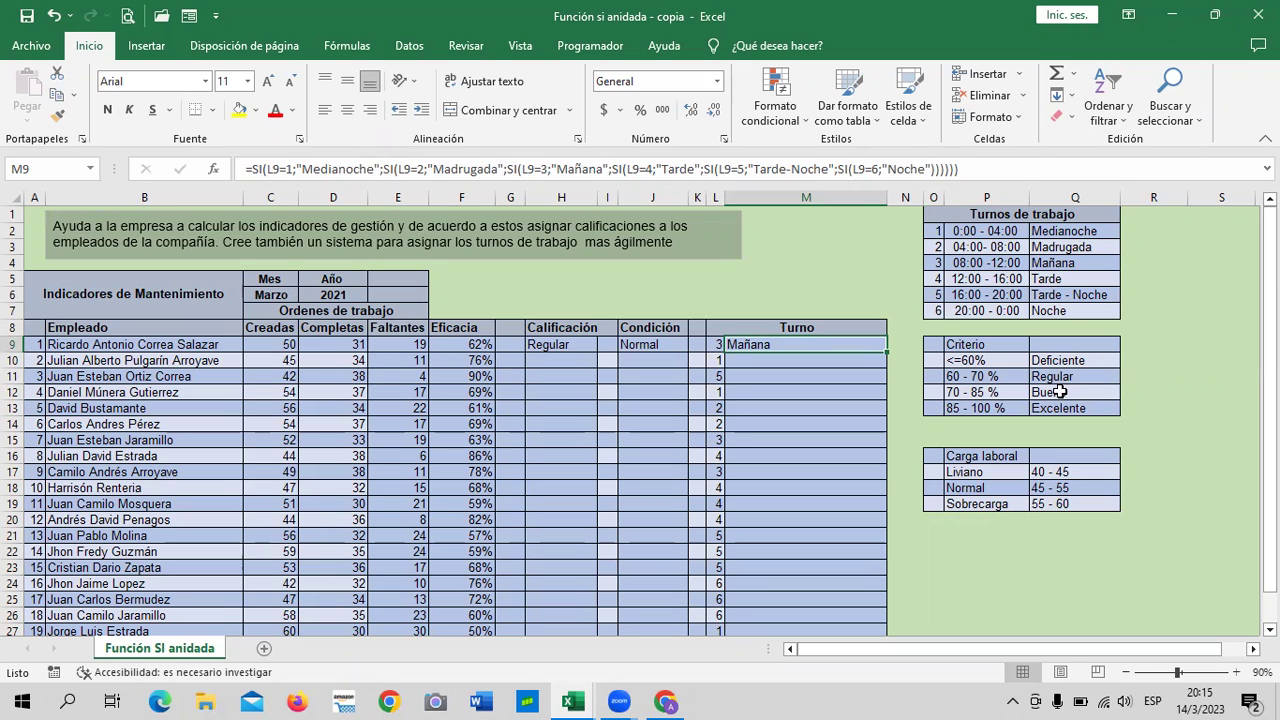
pyautogui.click(1077, 167)
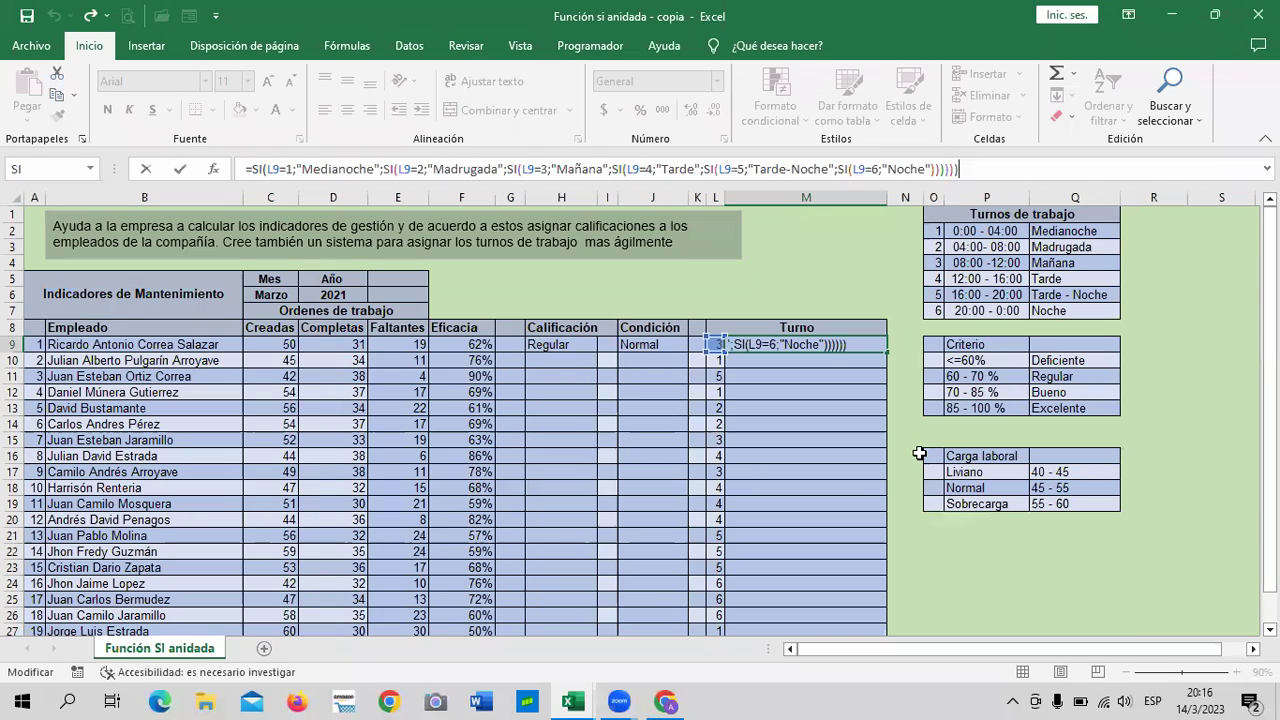
# Step: Confirm M9's shift formula, still returning Mañana, and bring the nested SI lesson forward
pyautogui.press('Return')
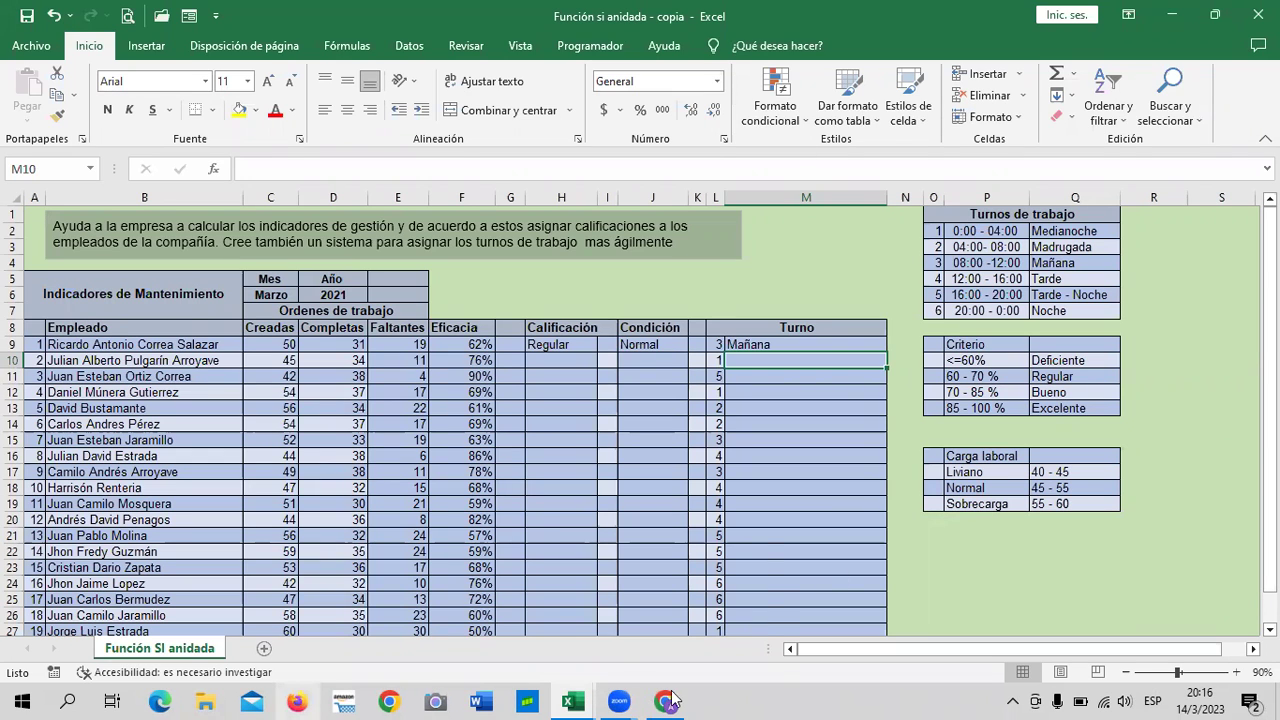
pyautogui.moveTo(665, 702)
pyautogui.click(671, 630)
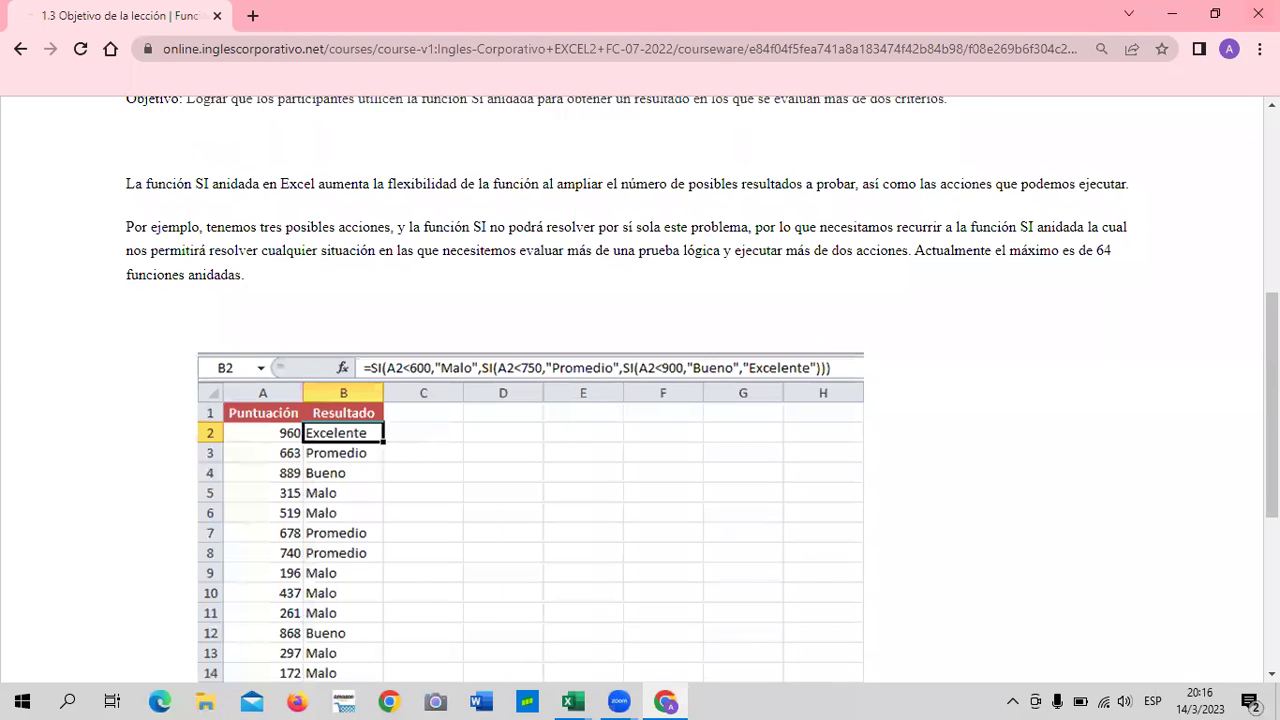
pyautogui.scroll(3, 560, 355)
pyautogui.scroll(2, 560, 355)
pyautogui.scroll(-2, 560, 355)
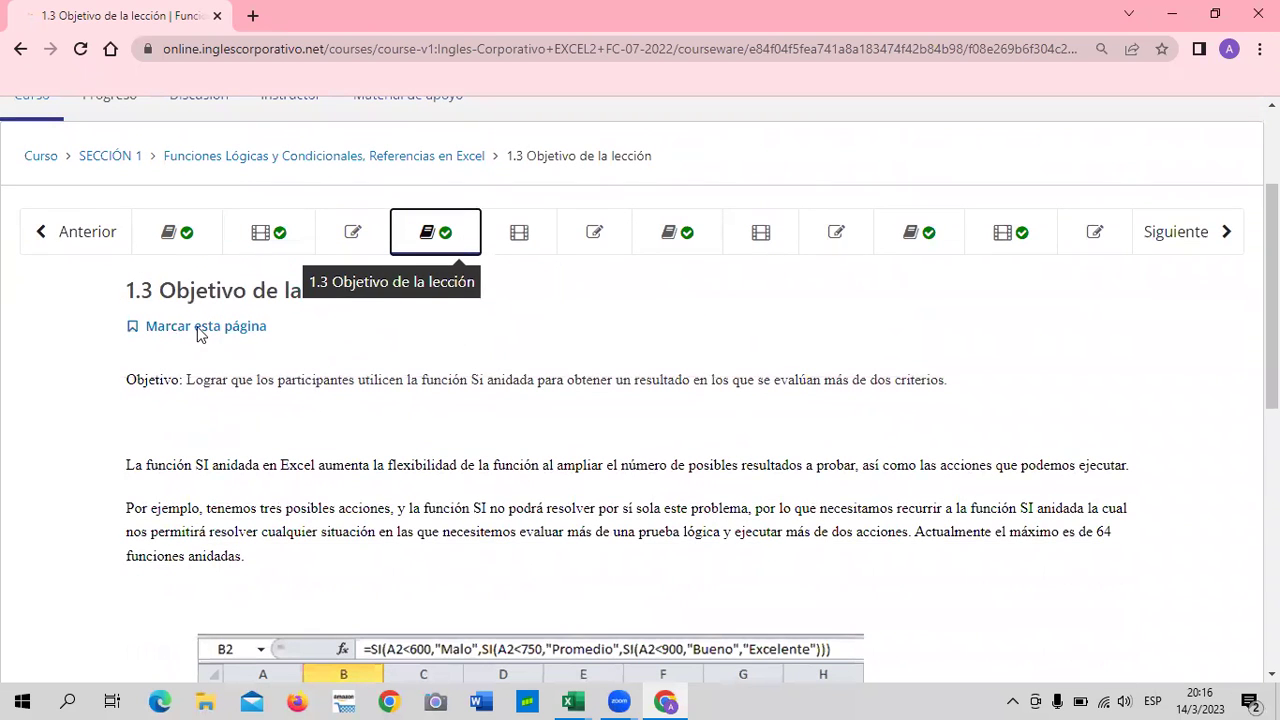
pyautogui.scroll(-2, 285, 360)
pyautogui.scroll(1, 285, 360)
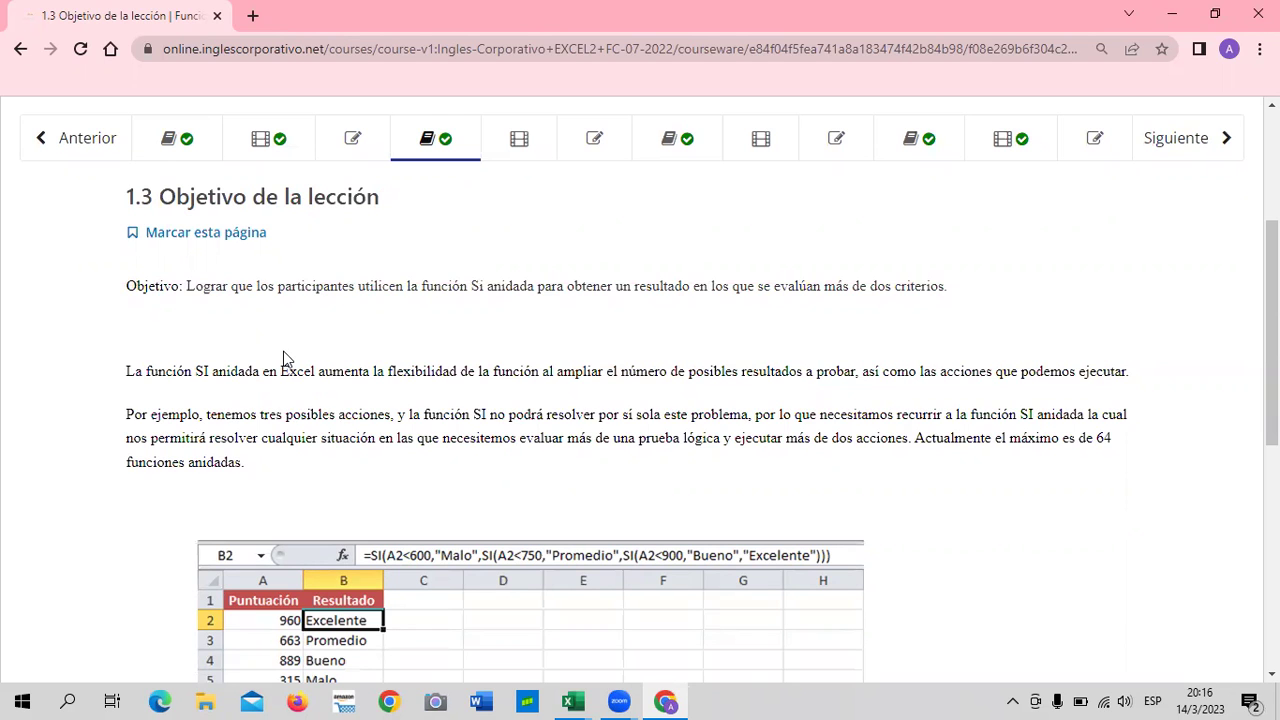
pyautogui.scroll(-1, 543, 360)
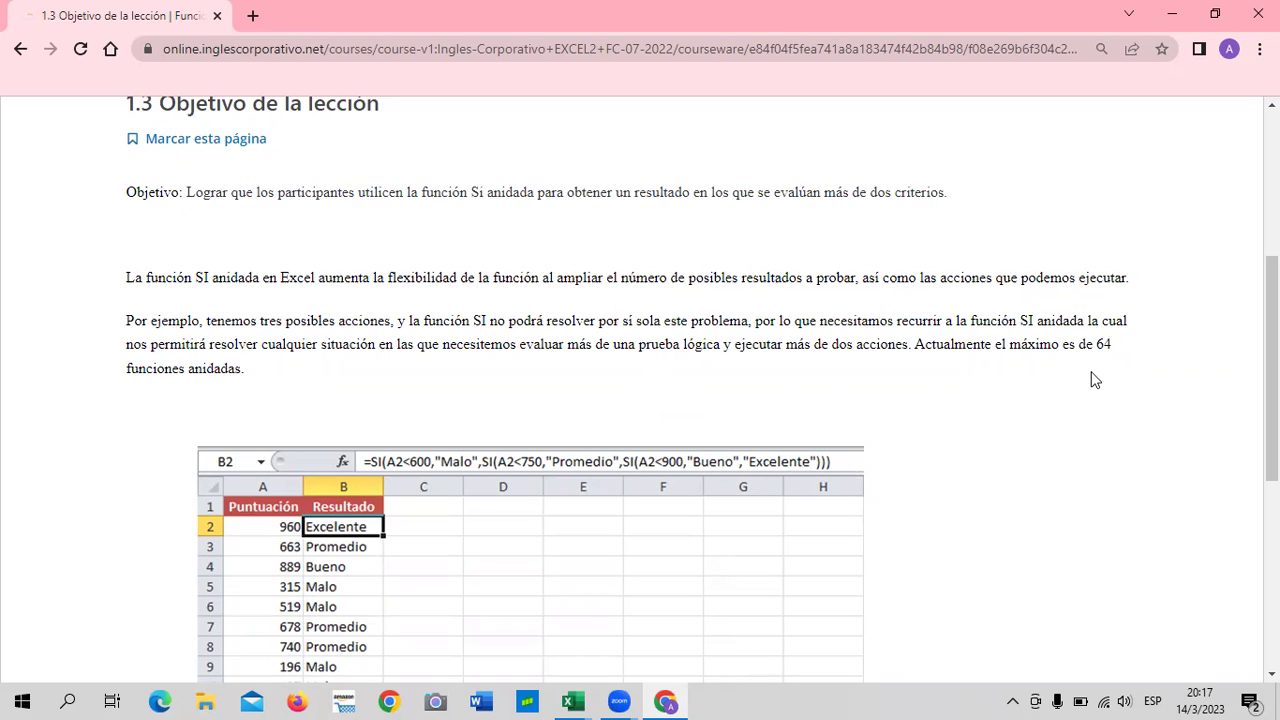
# Step: Scroll up and down the lesson page to review it before moving to lesson 1.4
pyautogui.scroll(-2, 1100, 372)
pyautogui.scroll(-3, 1104, 370)
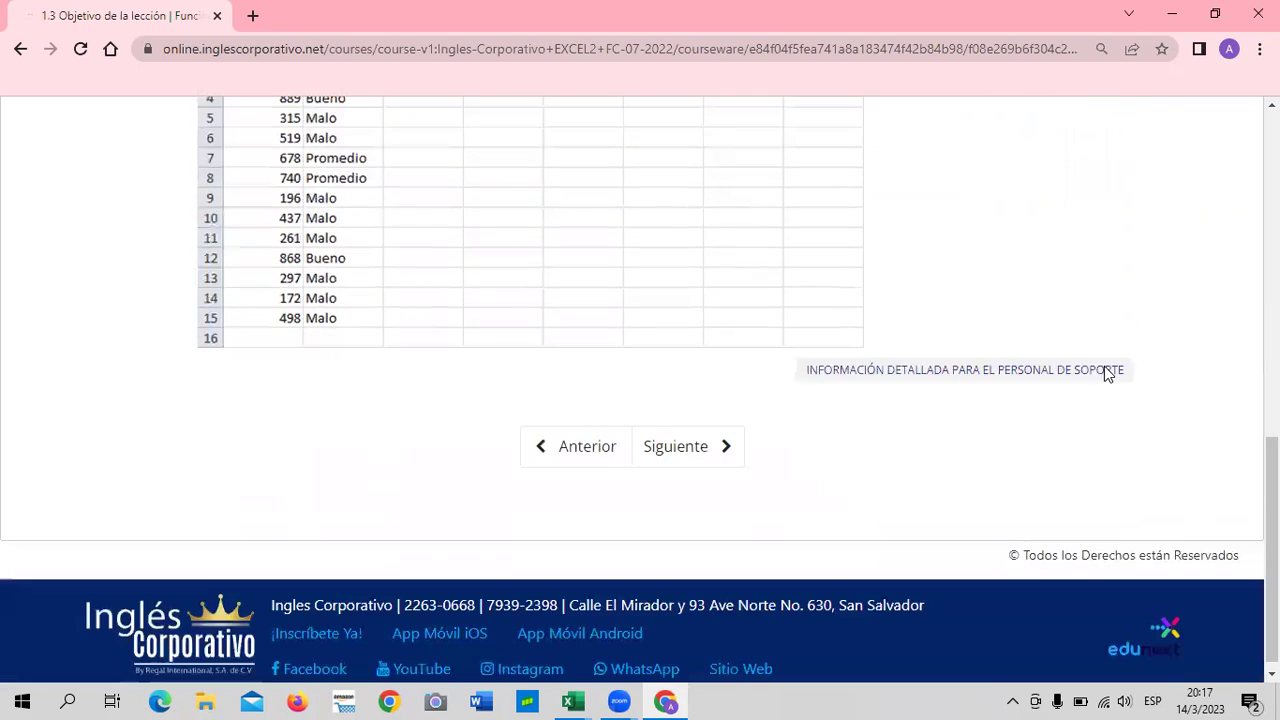
pyautogui.scroll(2, 790, 458)
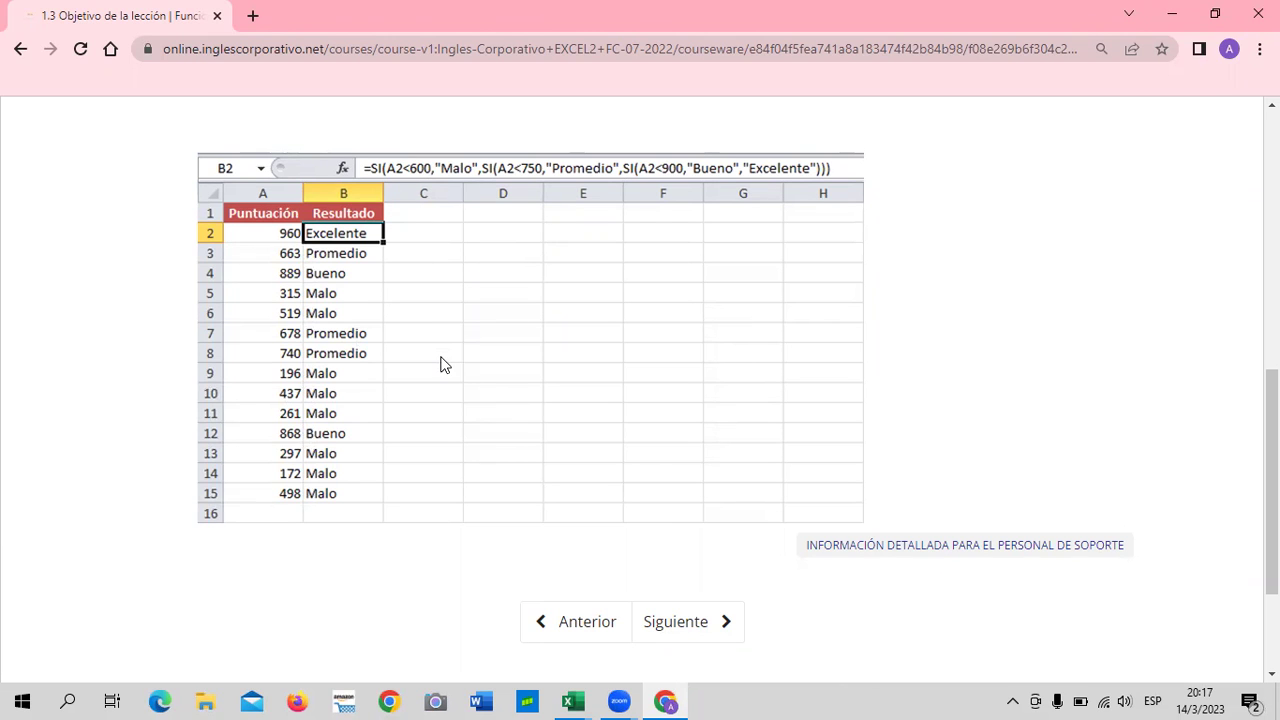
pyautogui.scroll(1, 441, 366)
pyautogui.scroll(-1, 444, 366)
pyautogui.scroll(-2, 505, 443)
pyautogui.scroll(1, 505, 443)
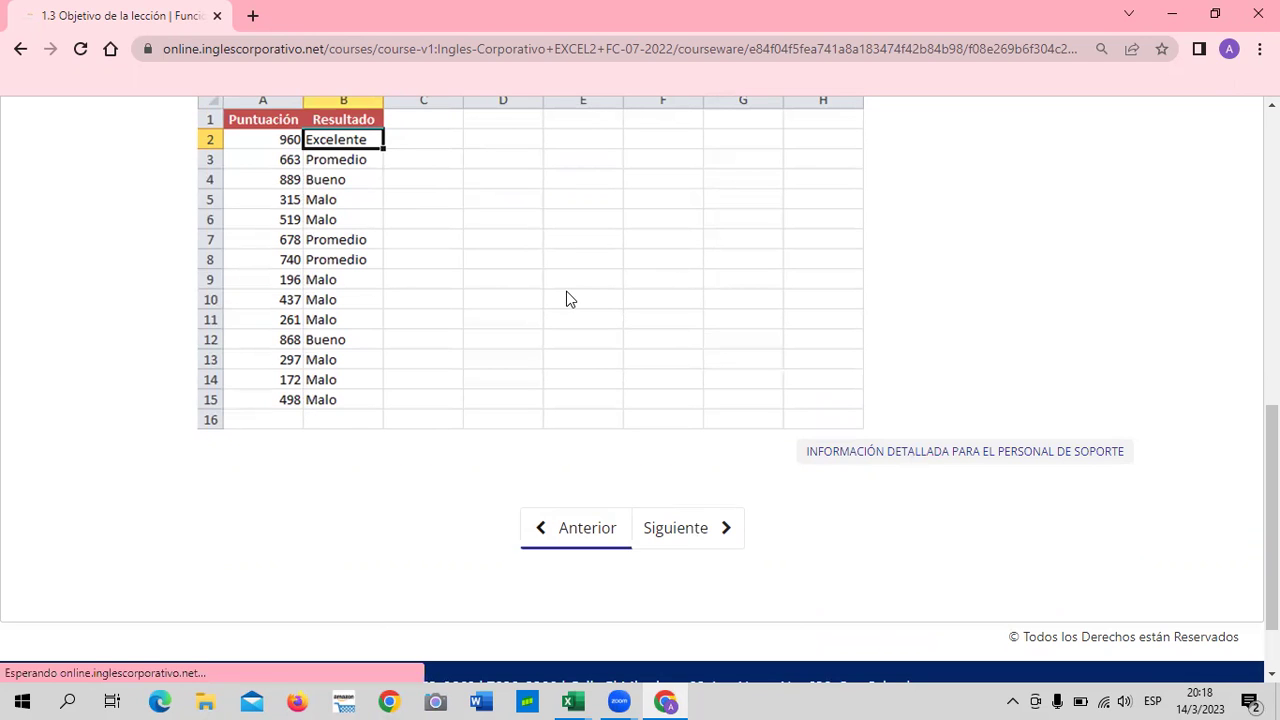
pyautogui.scroll(-1, 560, 319)
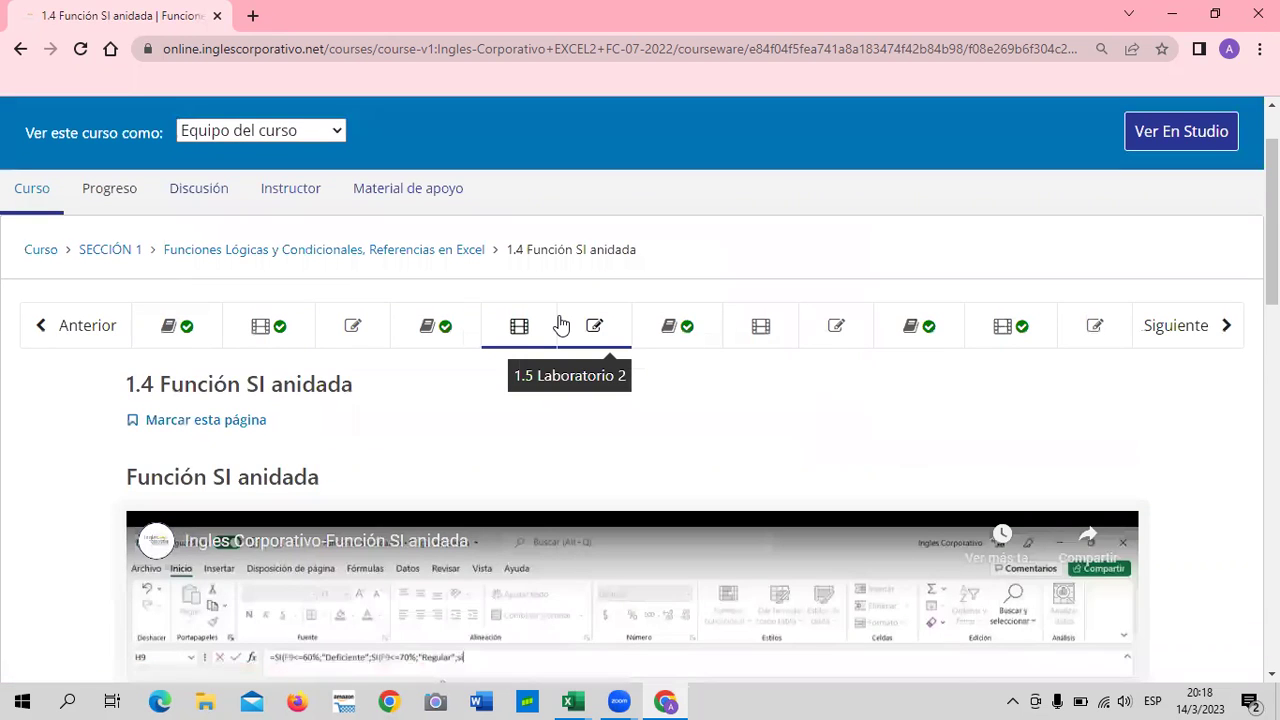
# Step: Scroll below the lesson 1.4 video to the Función SI anidada practice-file link
pyautogui.scroll(-3, 543, 343)
pyautogui.scroll(-1, 540, 350)
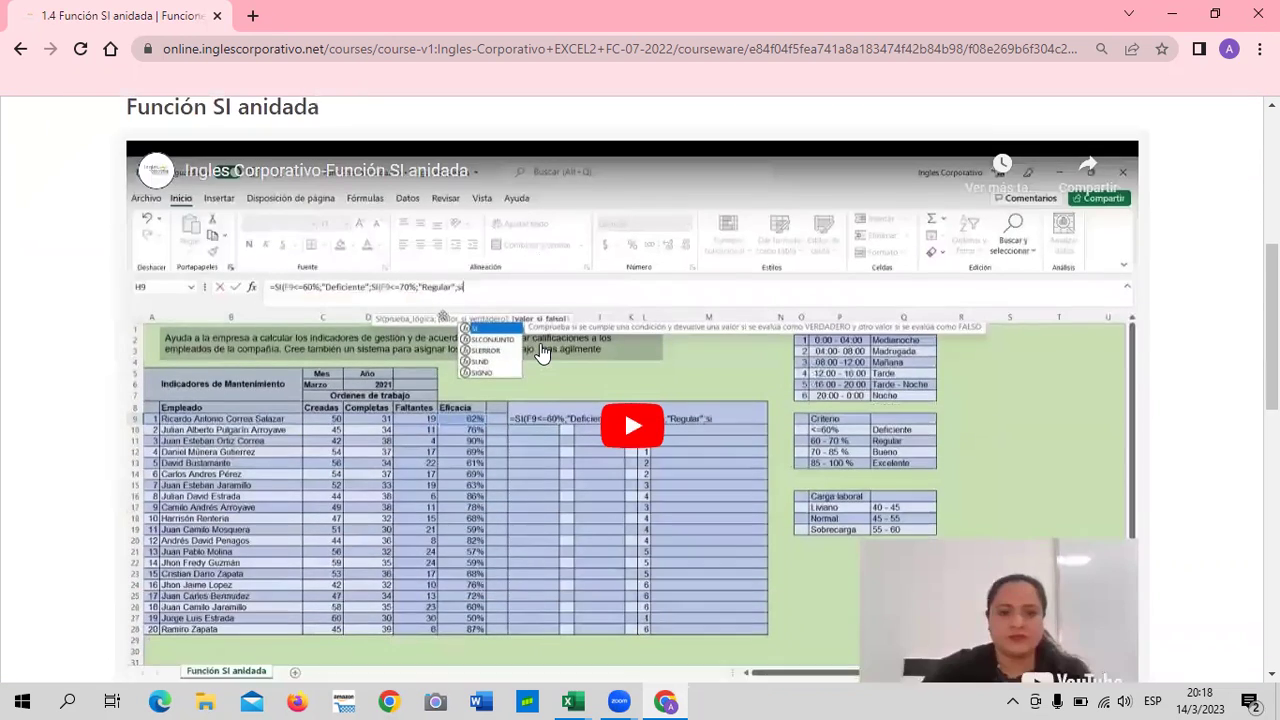
pyautogui.scroll(-1, 540, 352)
pyautogui.scroll(-2, 540, 351)
pyautogui.scroll(-2, 540, 350)
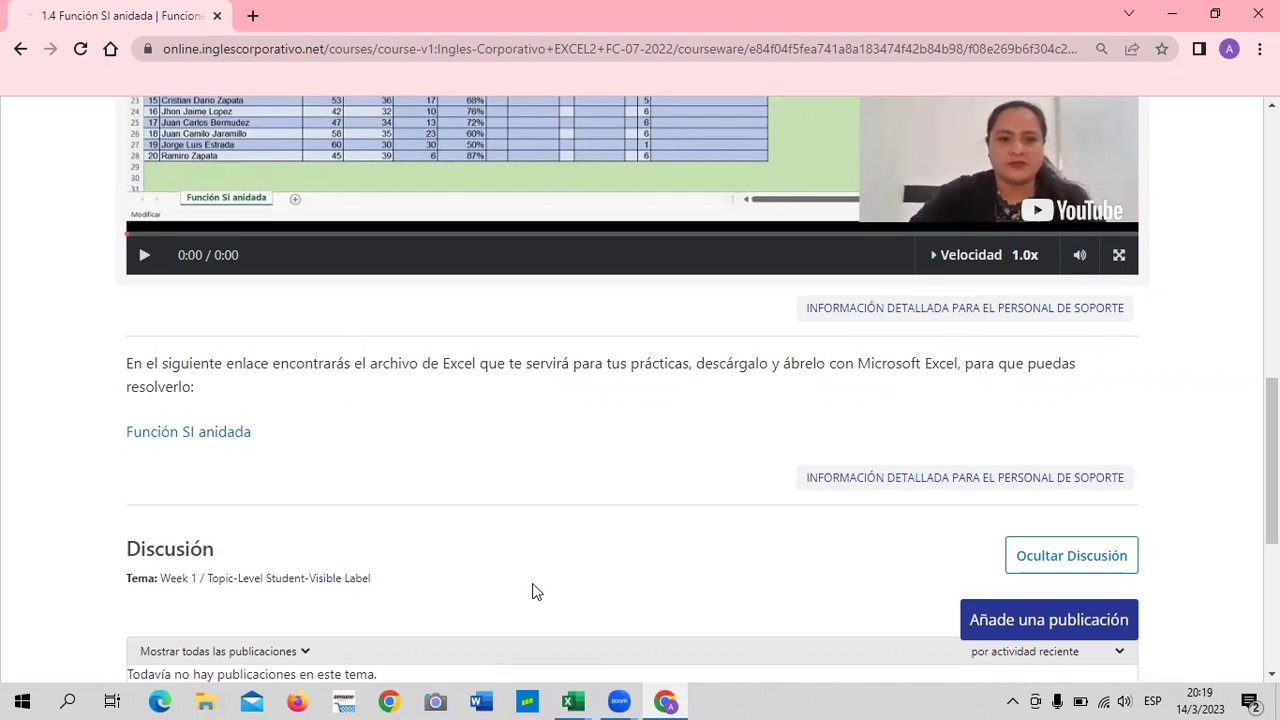
# Step: In the Función si anidada - copia workbook, clear row 9's results in E9, F9, H9, J9 and M9
pyautogui.moveTo(572, 702)
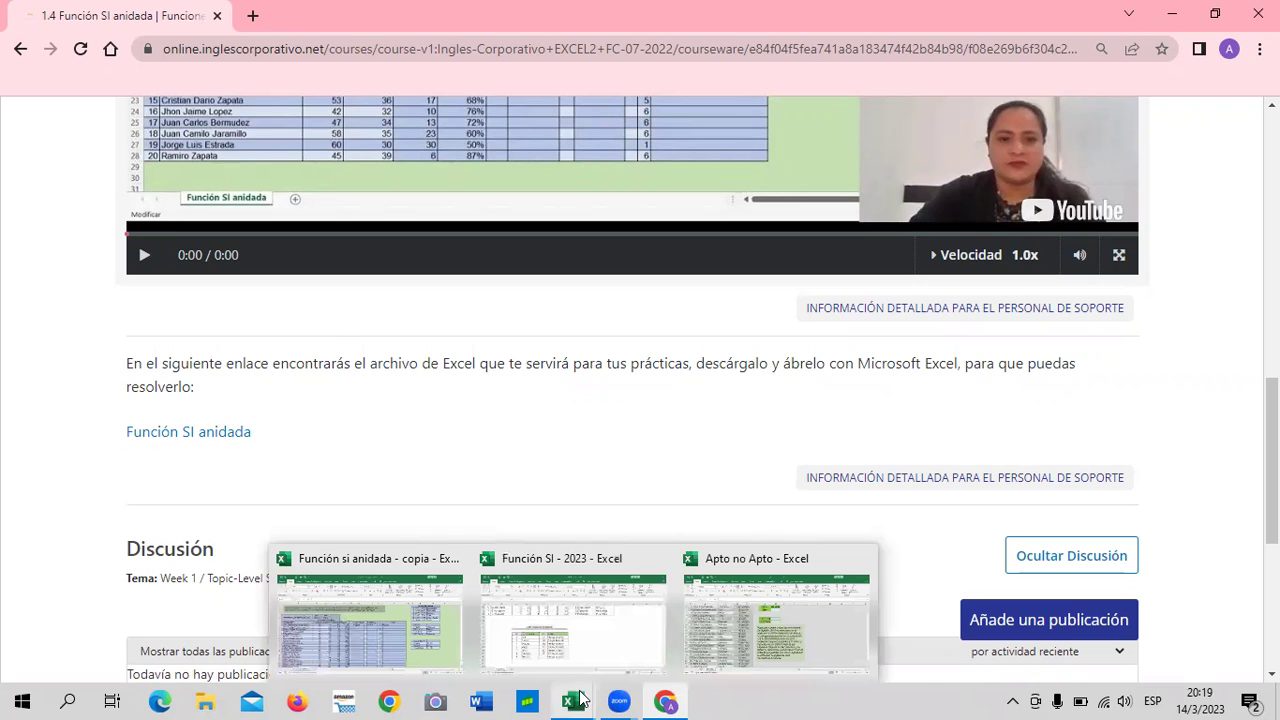
pyautogui.click(390, 624)
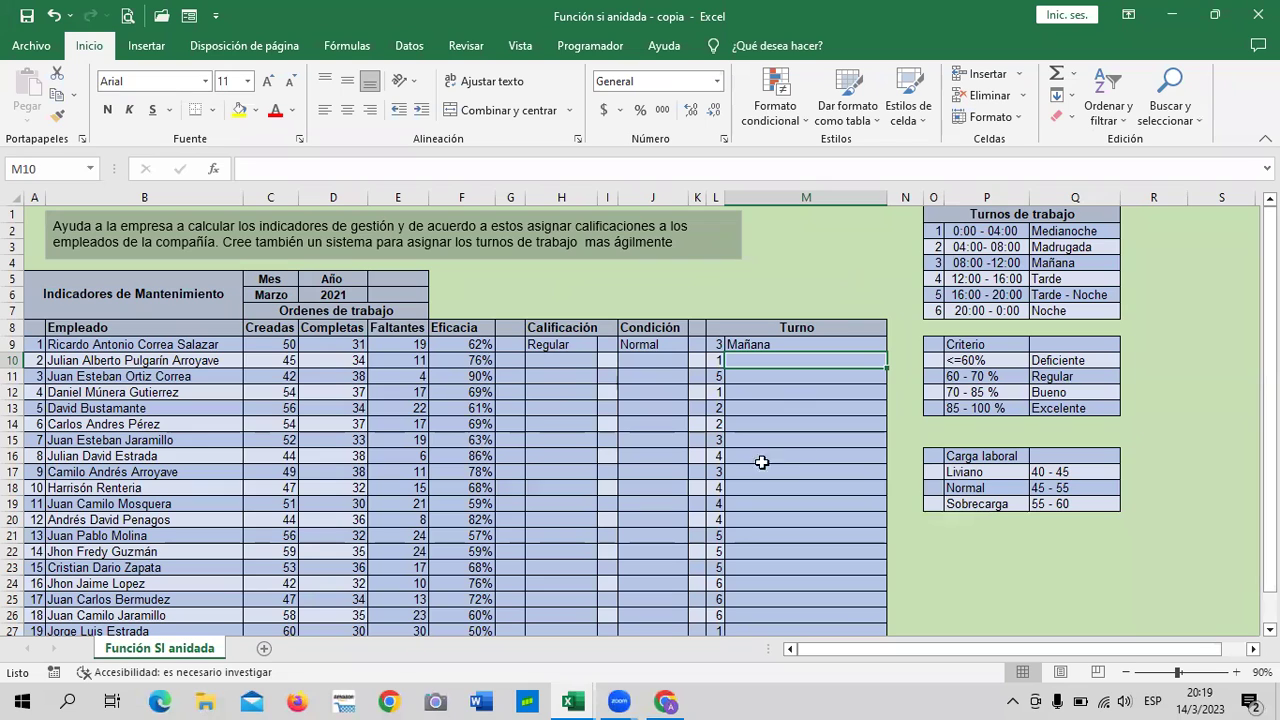
pyautogui.click(415, 347)
pyautogui.press('Delete')
pyautogui.click(462, 345)
pyautogui.press('Delete')
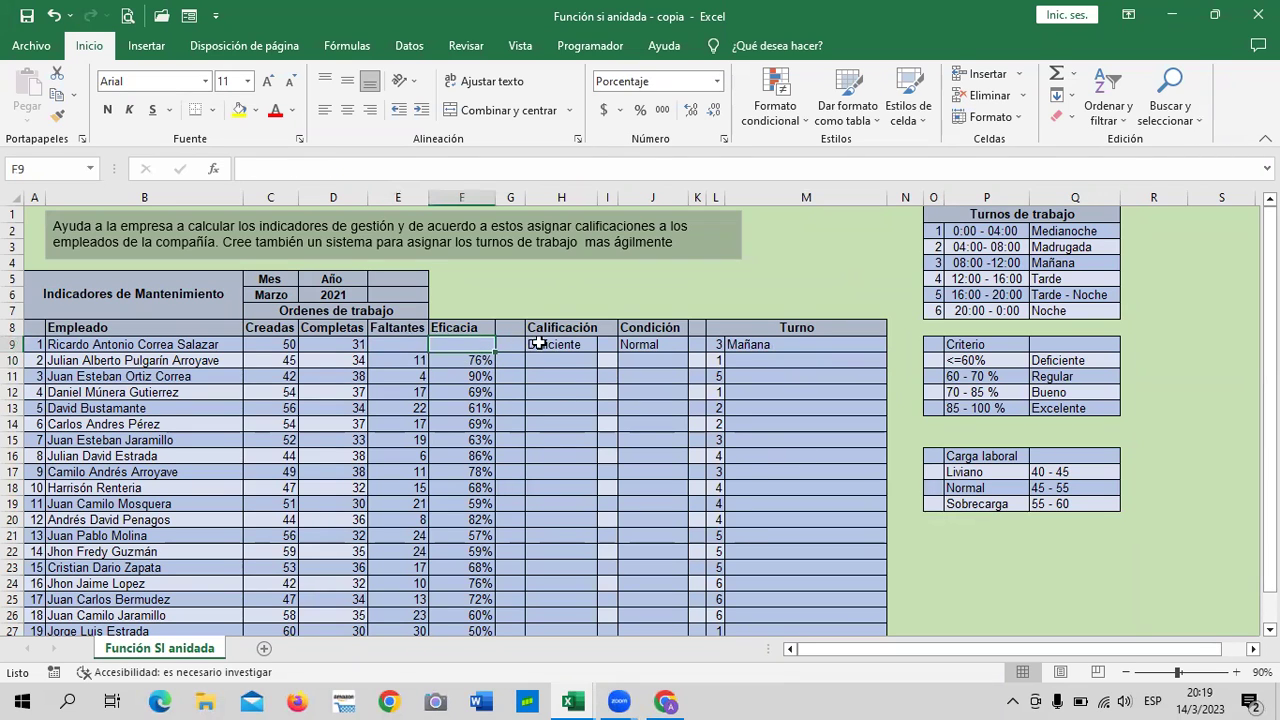
pyautogui.click(544, 344)
pyautogui.press('Delete')
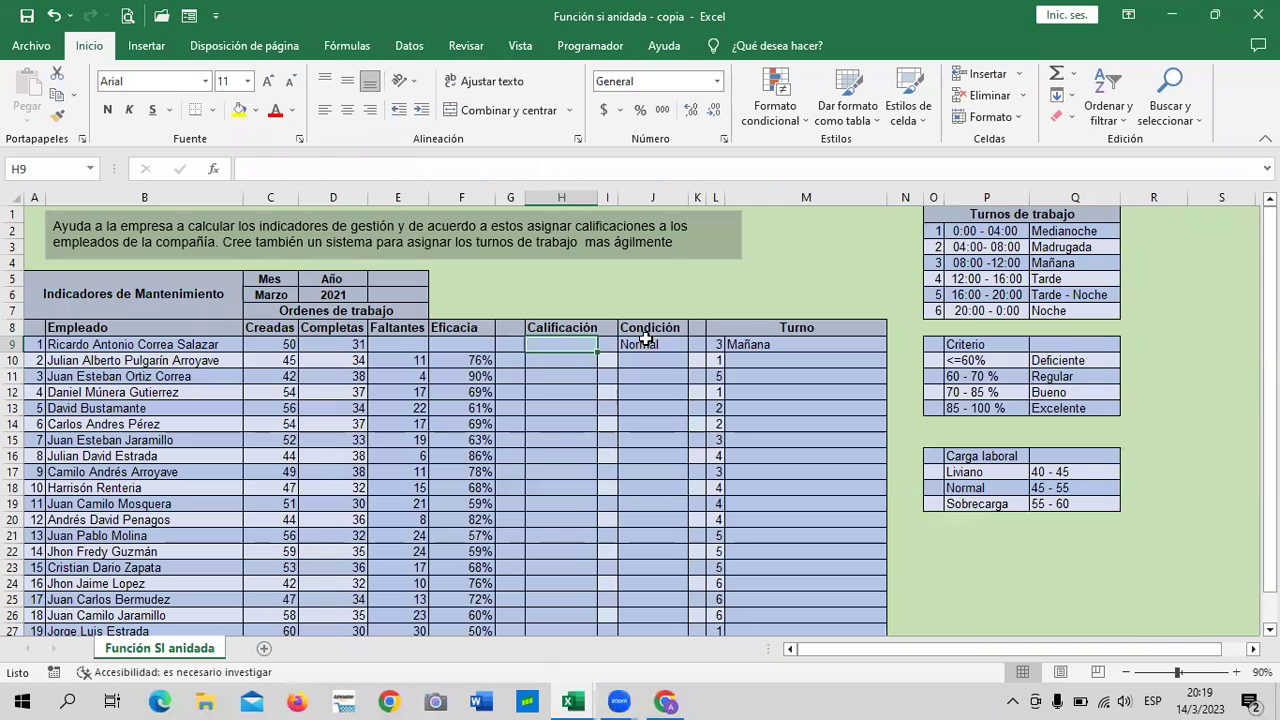
pyautogui.click(651, 344)
pyautogui.press('Delete')
pyautogui.click(751, 344)
pyautogui.press('Delete')
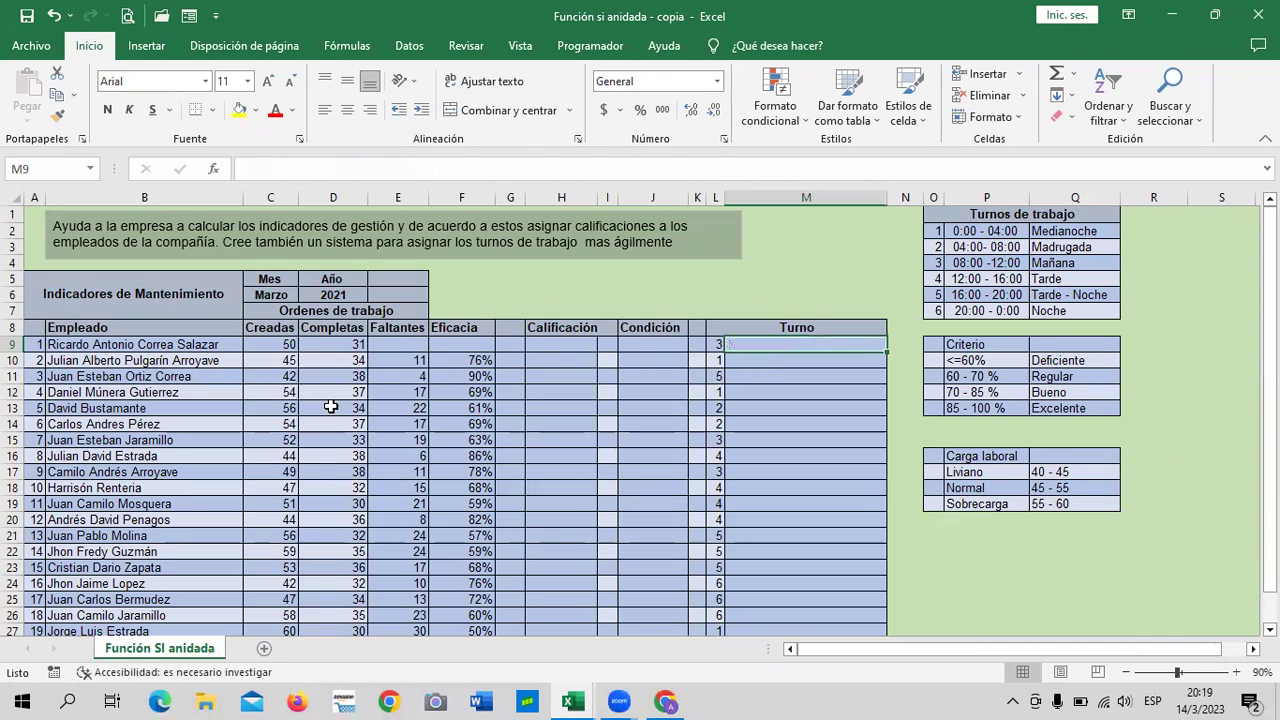
# Step: Clear the Faltantes and Eficacia values in E10:F28
pyautogui.scroll(-2, 332, 406)
pyautogui.moveTo(408, 260); pyautogui.dragTo(457, 549)
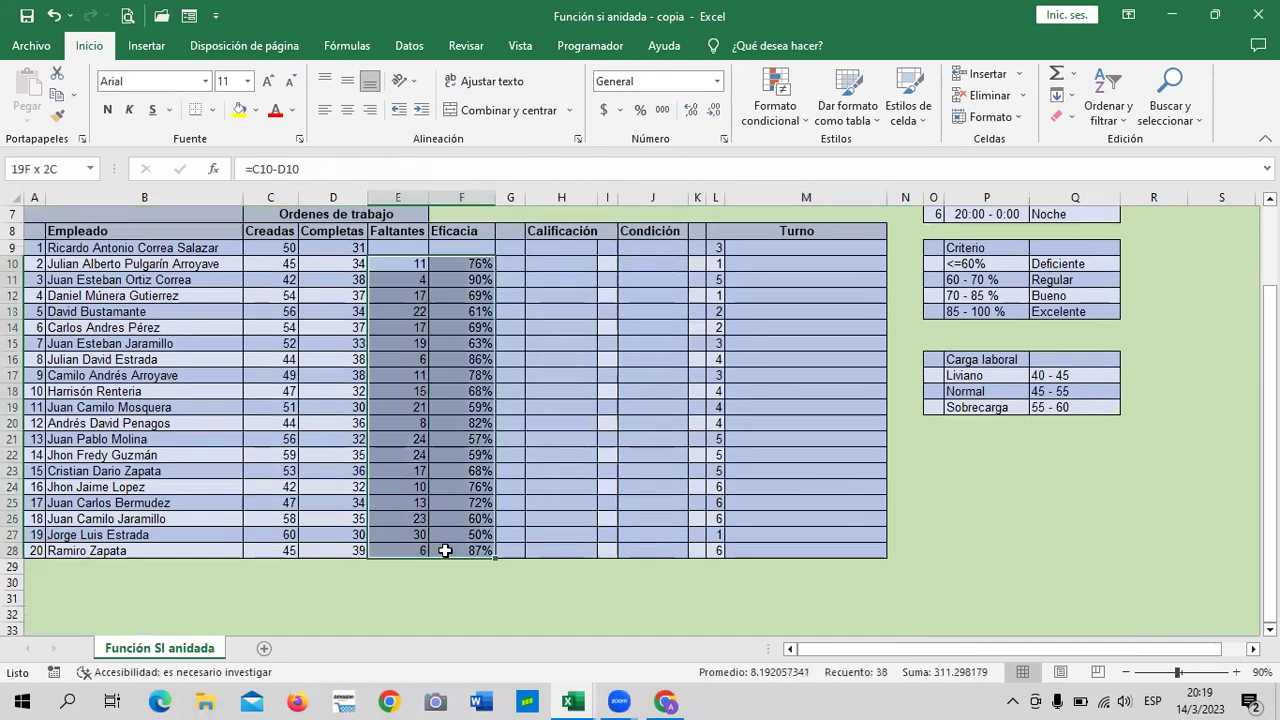
pyautogui.press('Delete')
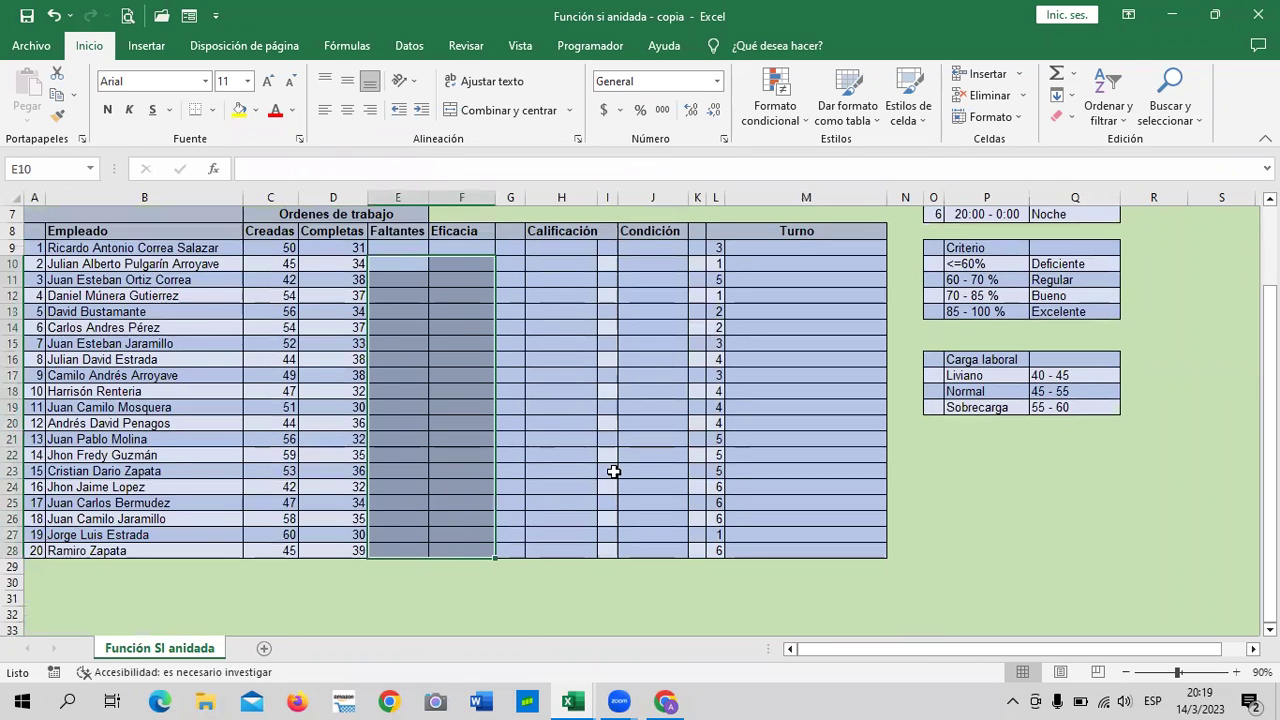
pyautogui.click(607, 471)
pyautogui.scroll(1, 597, 467)
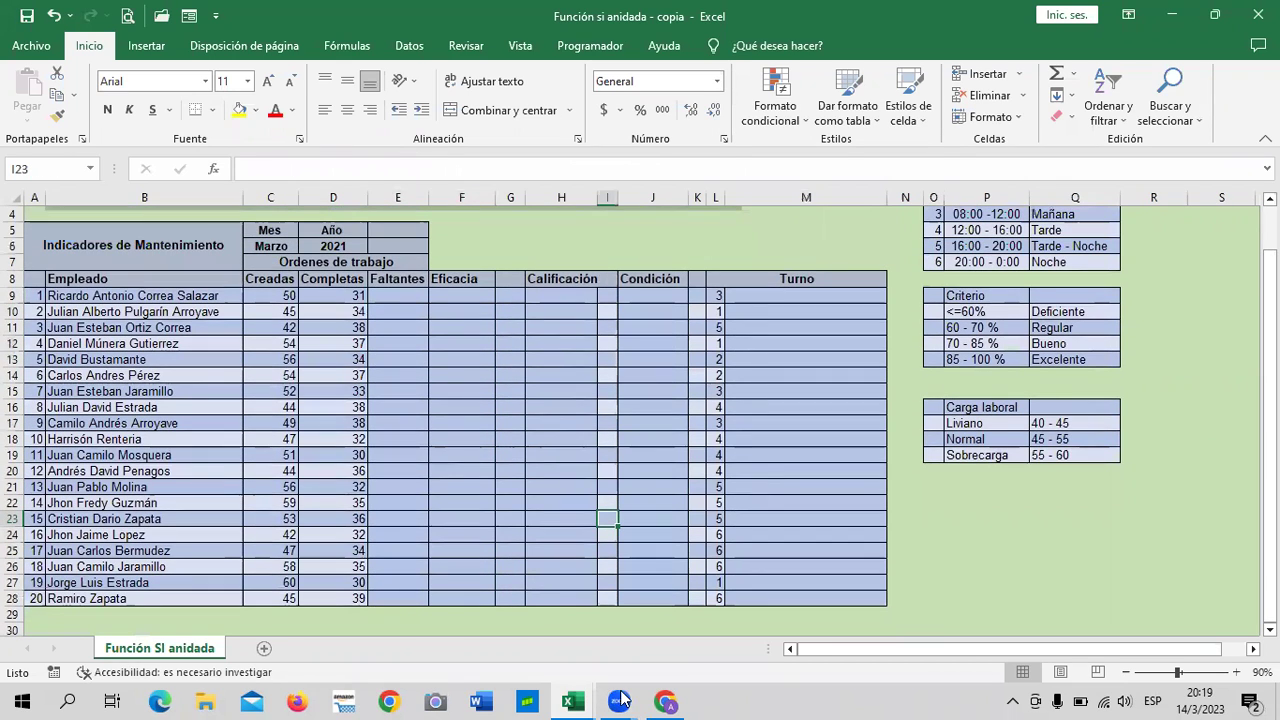
# Step: Return to the lesson 1.4 page and play the Función SI anidada video with volume raised
pyautogui.moveTo(665, 700)
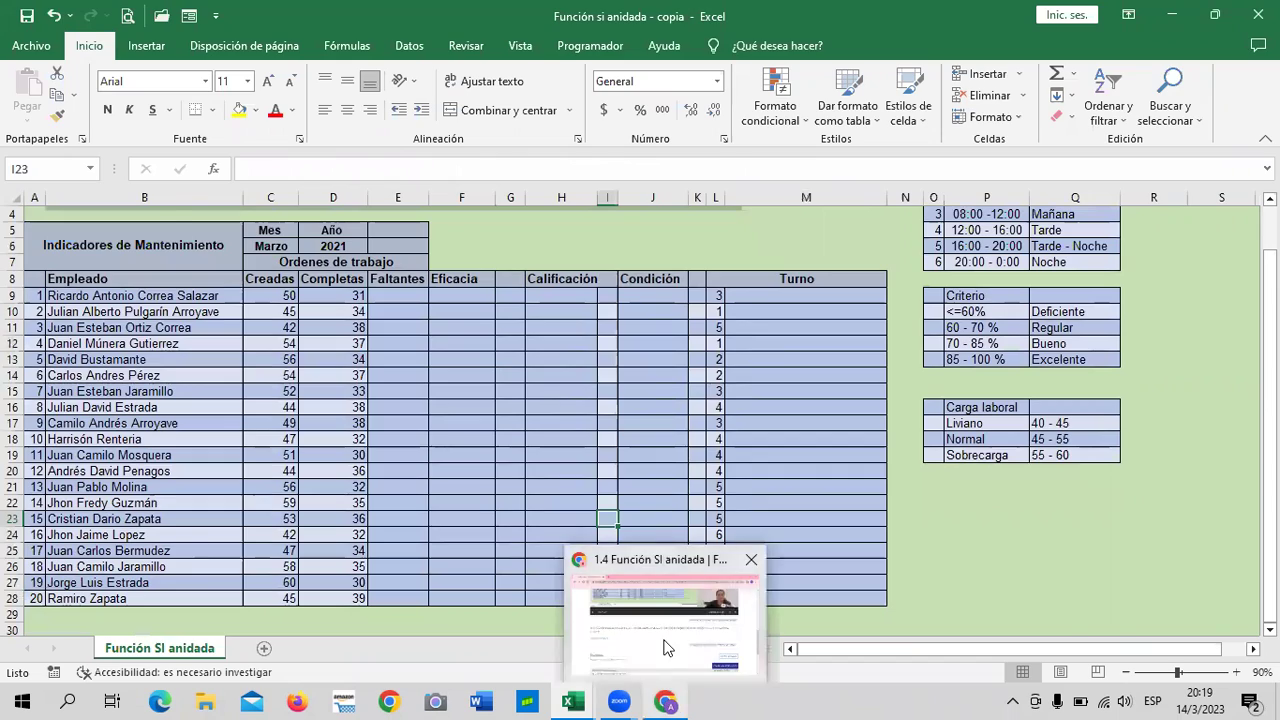
pyautogui.click(665, 645)
pyautogui.scroll(1, 551, 440)
pyautogui.scroll(-1, 552, 430)
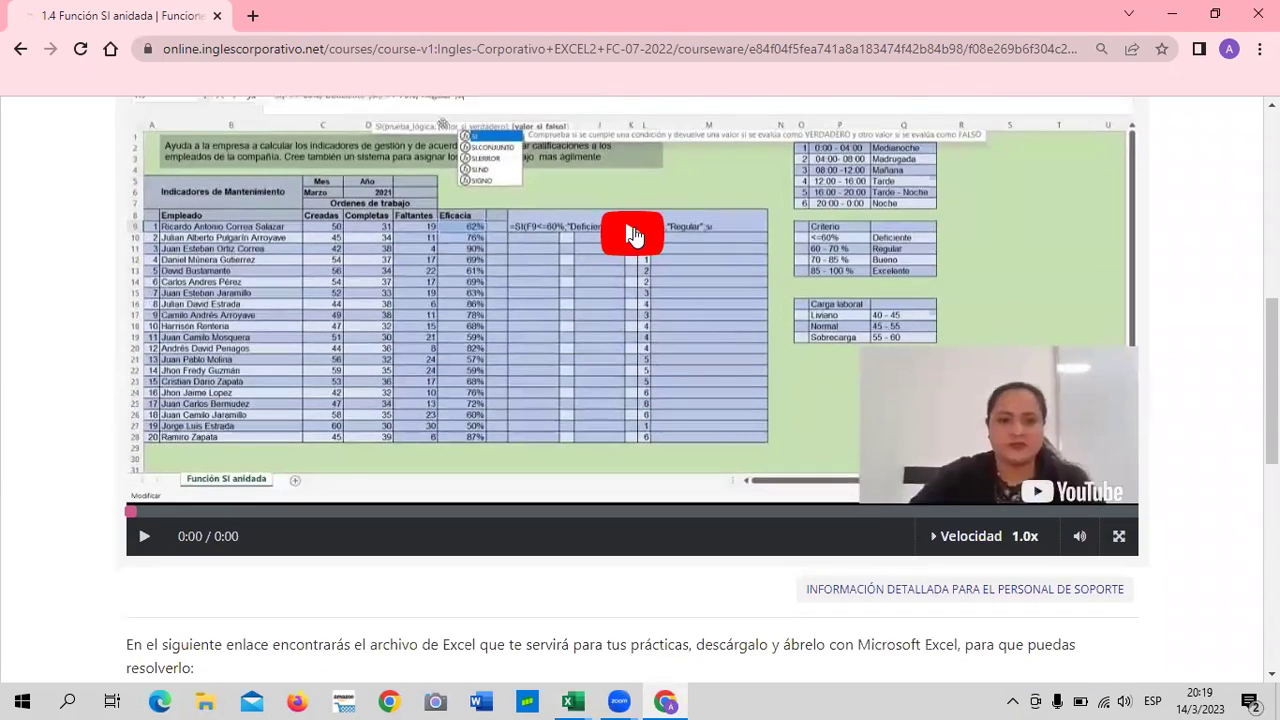
pyautogui.click(632, 236)
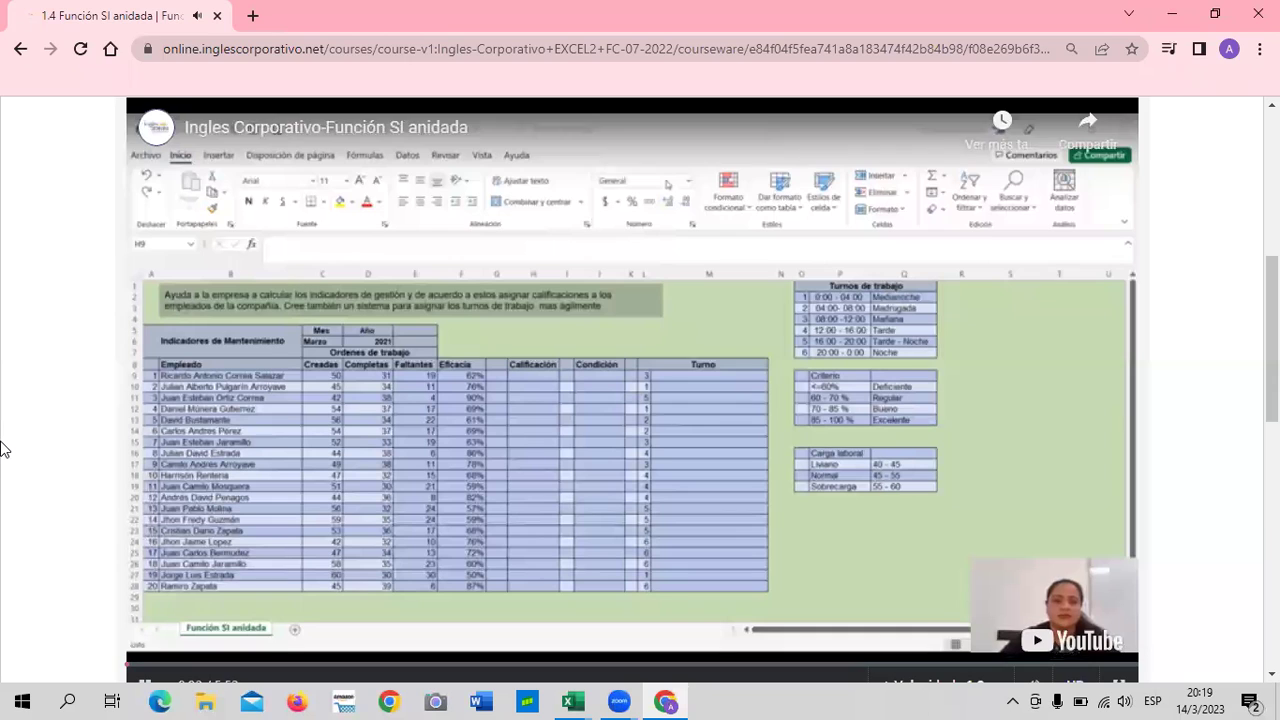
pyautogui.press('XF86AudioRaiseVolume')
pyautogui.press('XF86AudioRaiseVolume')
pyautogui.press('XF86AudioRaiseVolume')
pyautogui.press('XF86AudioRaiseVolume')
pyautogui.press('XF86AudioRaiseVolume')
pyautogui.moveTo(133, 224)
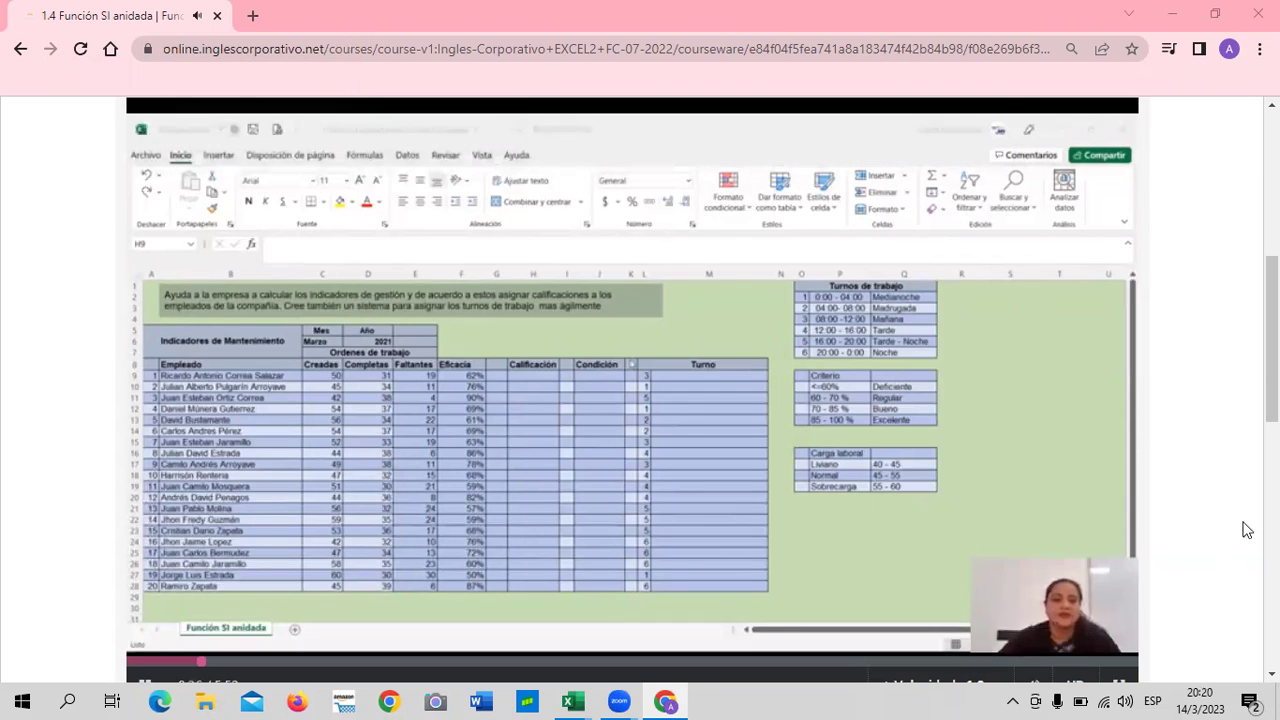
# Step: Scroll the course page slightly while the tutorial video plays on to about 1:48
pyautogui.scroll(-1, 1226, 377)
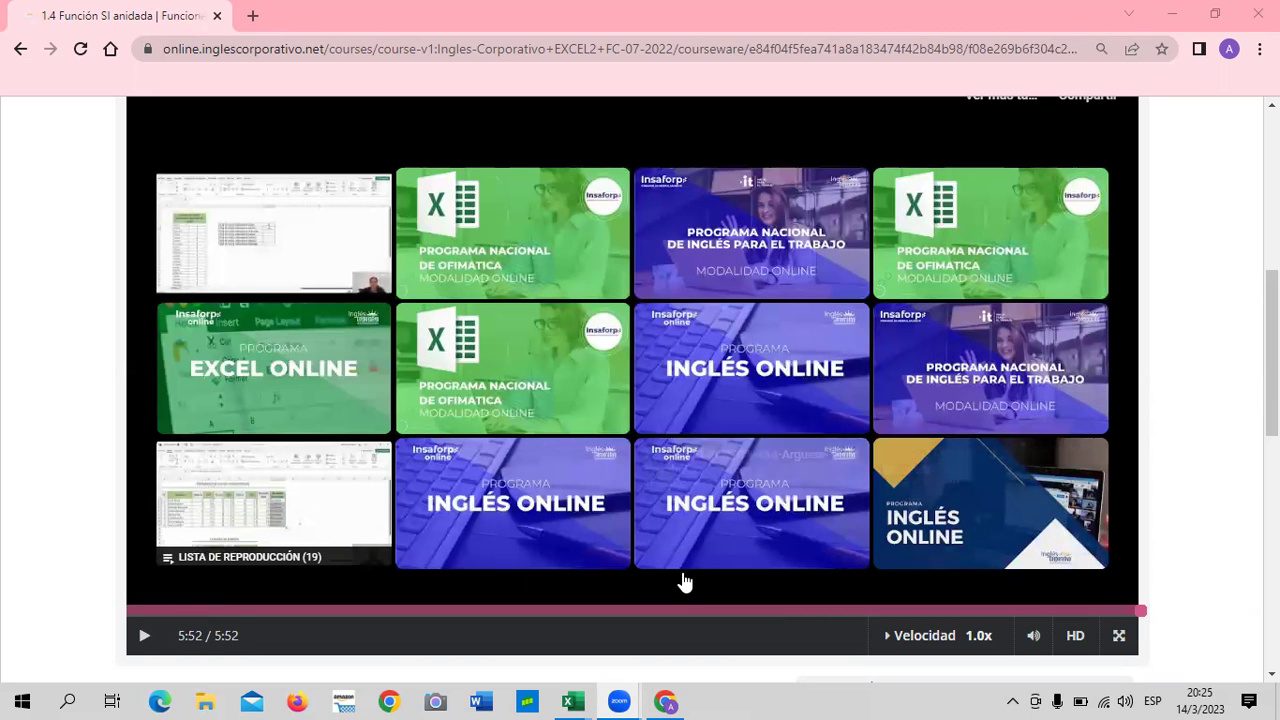
# Step: Switch to the Función si anidada - copia workbook, review the sheet, and select Faltantes cell E9
pyautogui.moveTo(570, 698)
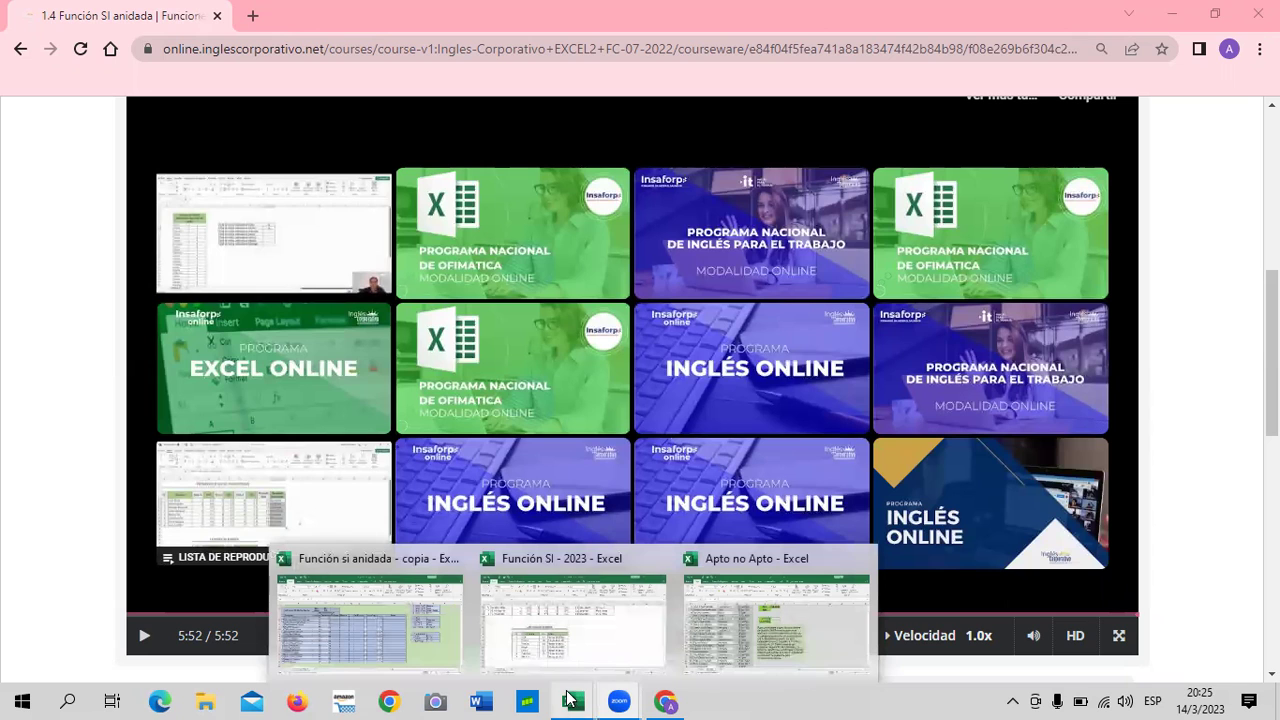
pyautogui.click(386, 630)
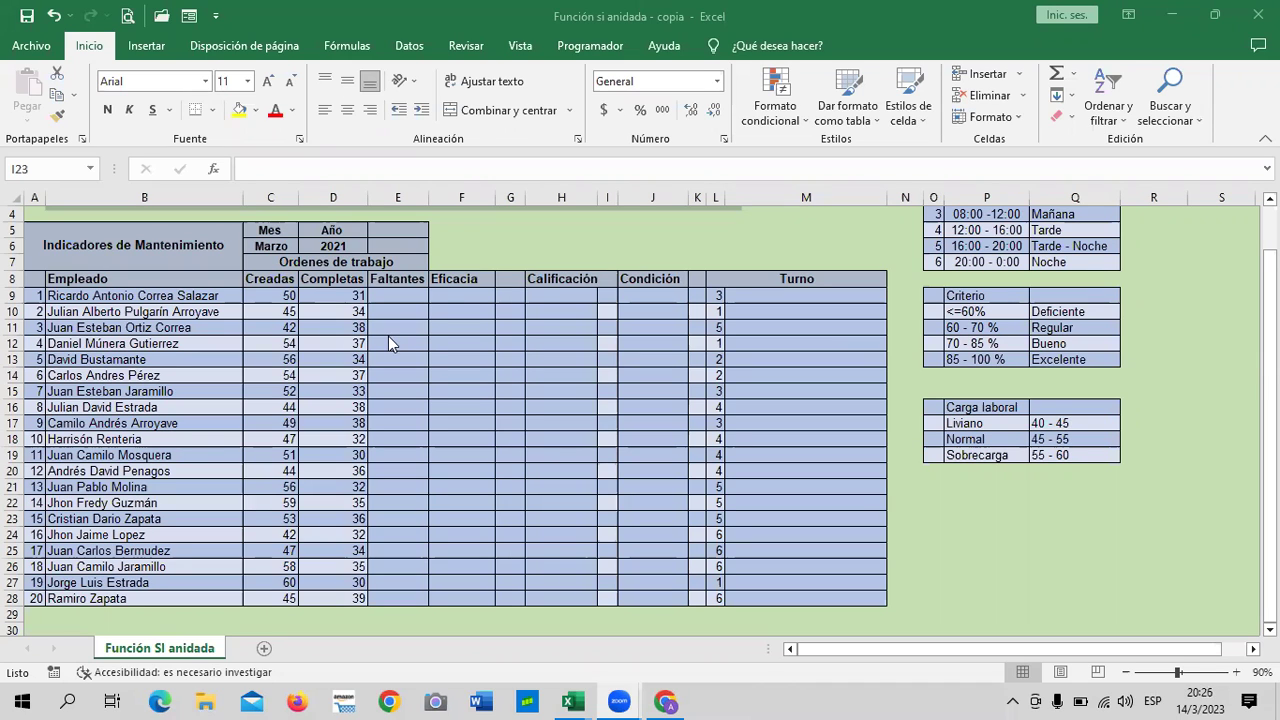
pyautogui.scroll(1, 1033, 469)
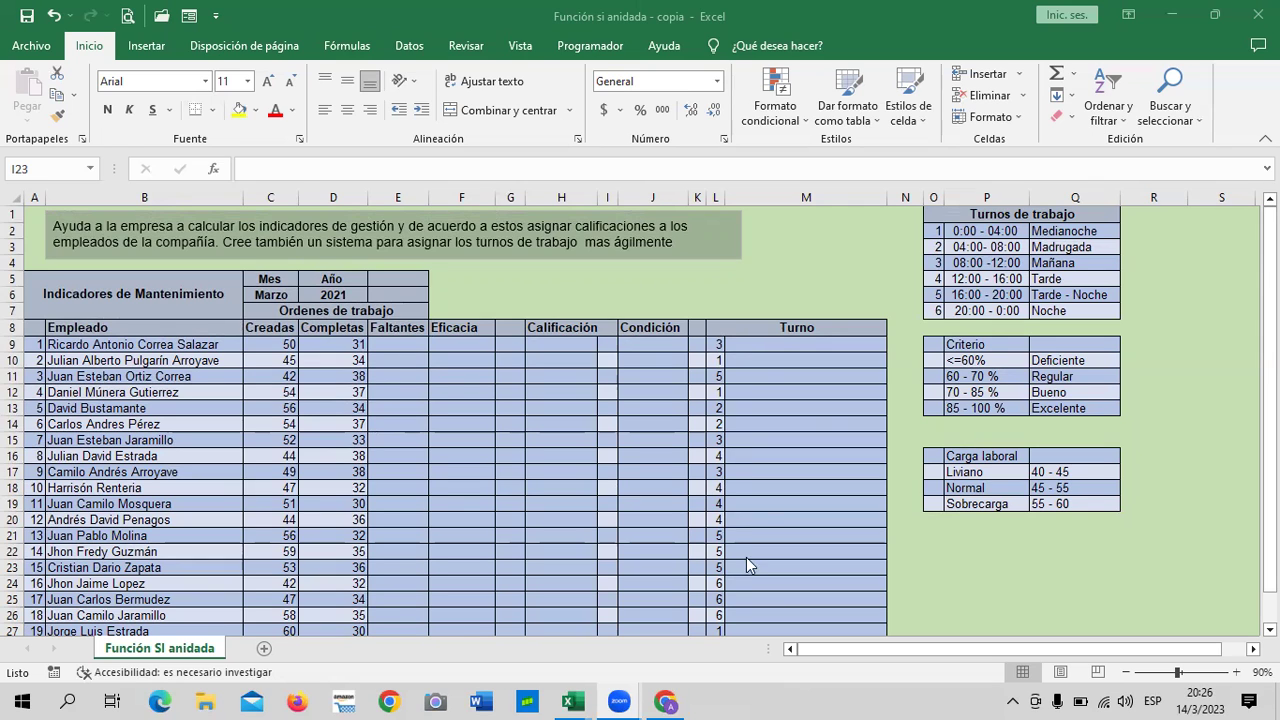
pyautogui.scroll(-2, 470, 418)
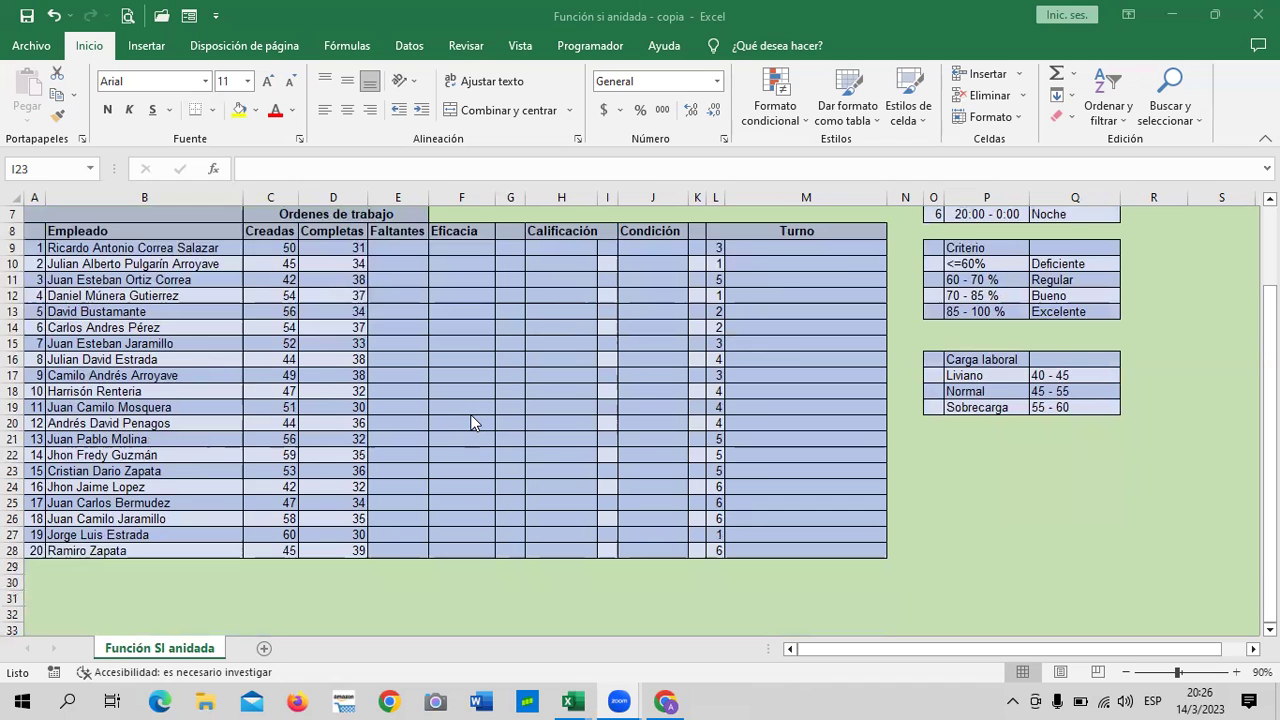
pyautogui.scroll(1, 470, 420)
pyautogui.scroll(1, 471, 345)
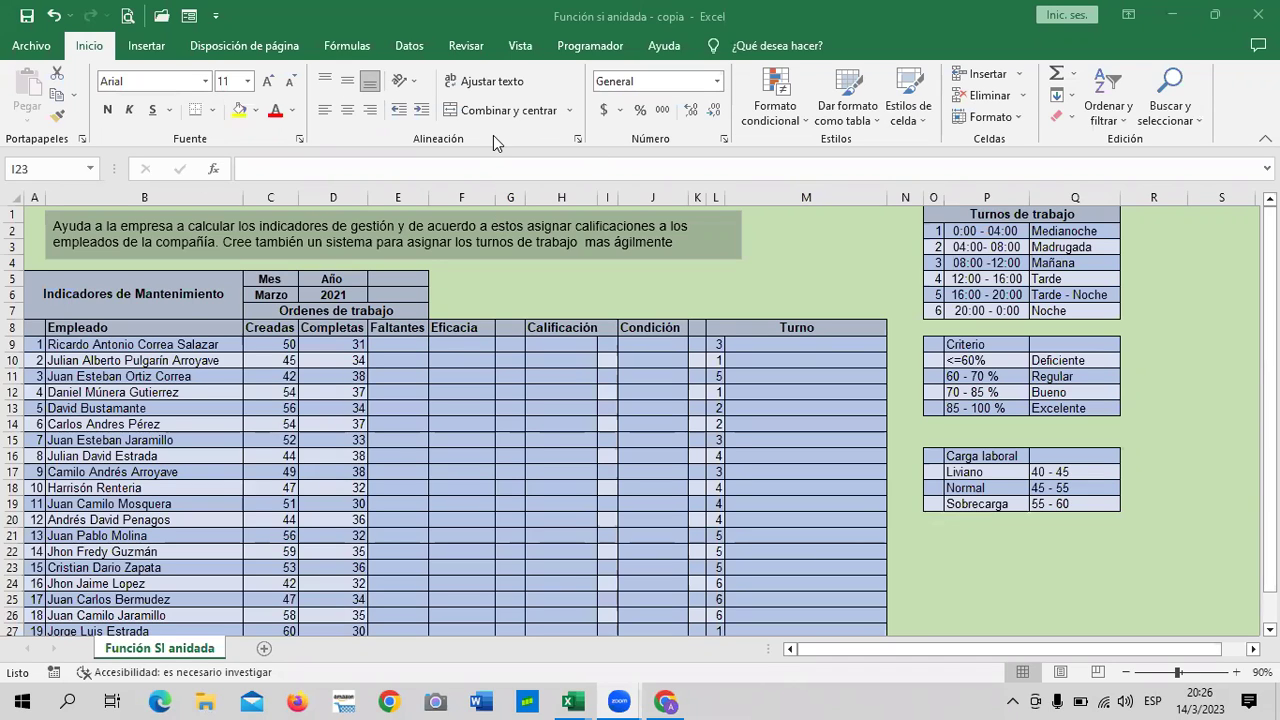
pyautogui.click(389, 346)
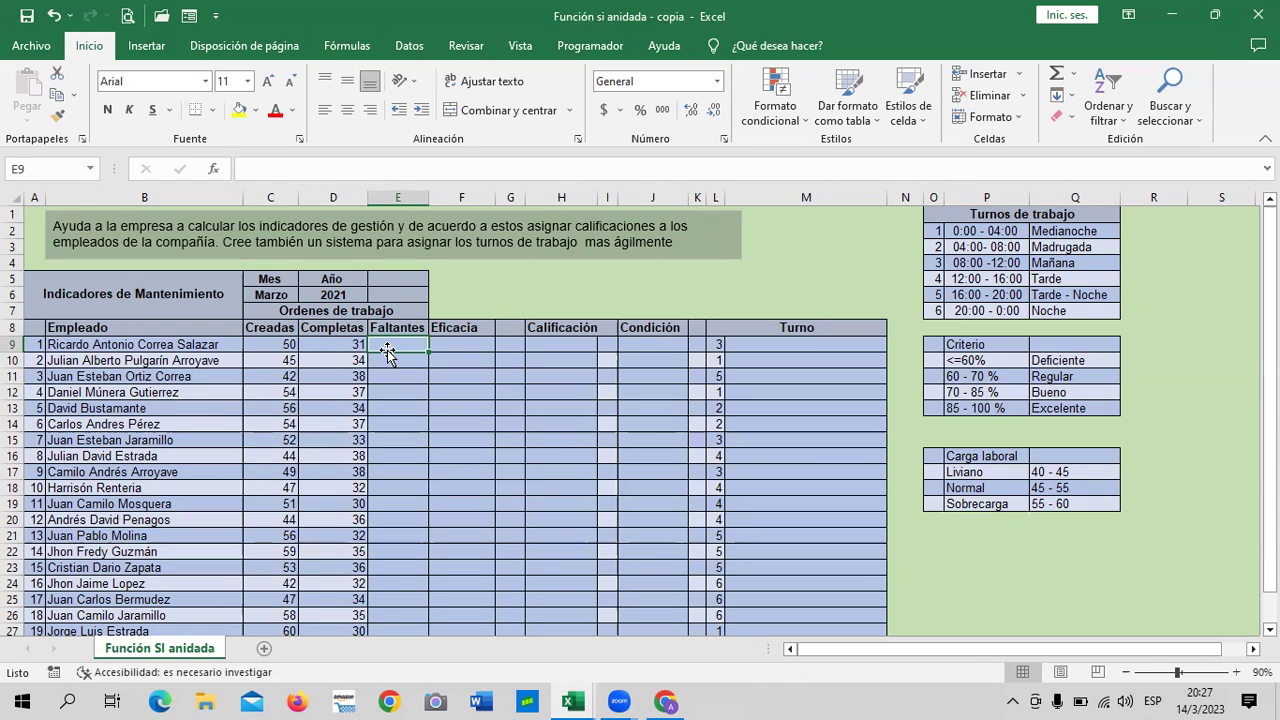
# Step: Begin the Faltantes formula in E9 as =C9-, referencing the Creadas cell C9
pyautogui.click(595, 490)
pyautogui.click(396, 346)
pyautogui.write('=')
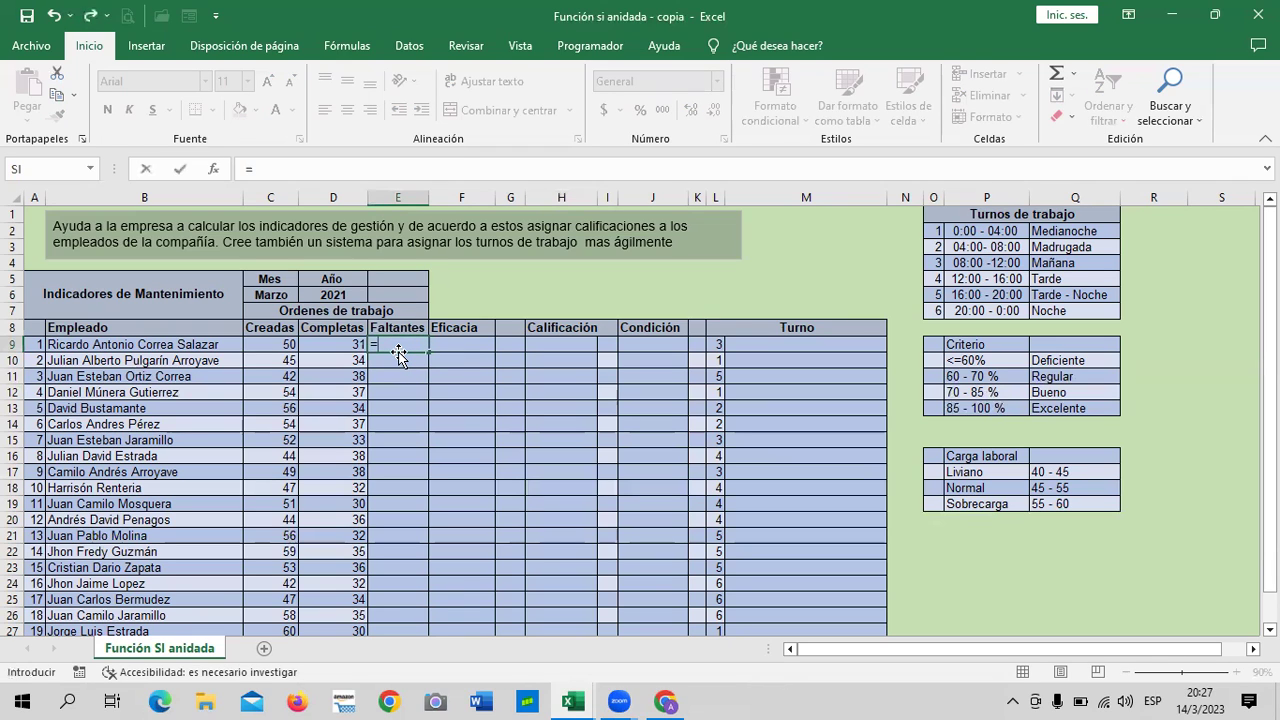
pyautogui.click(256, 341)
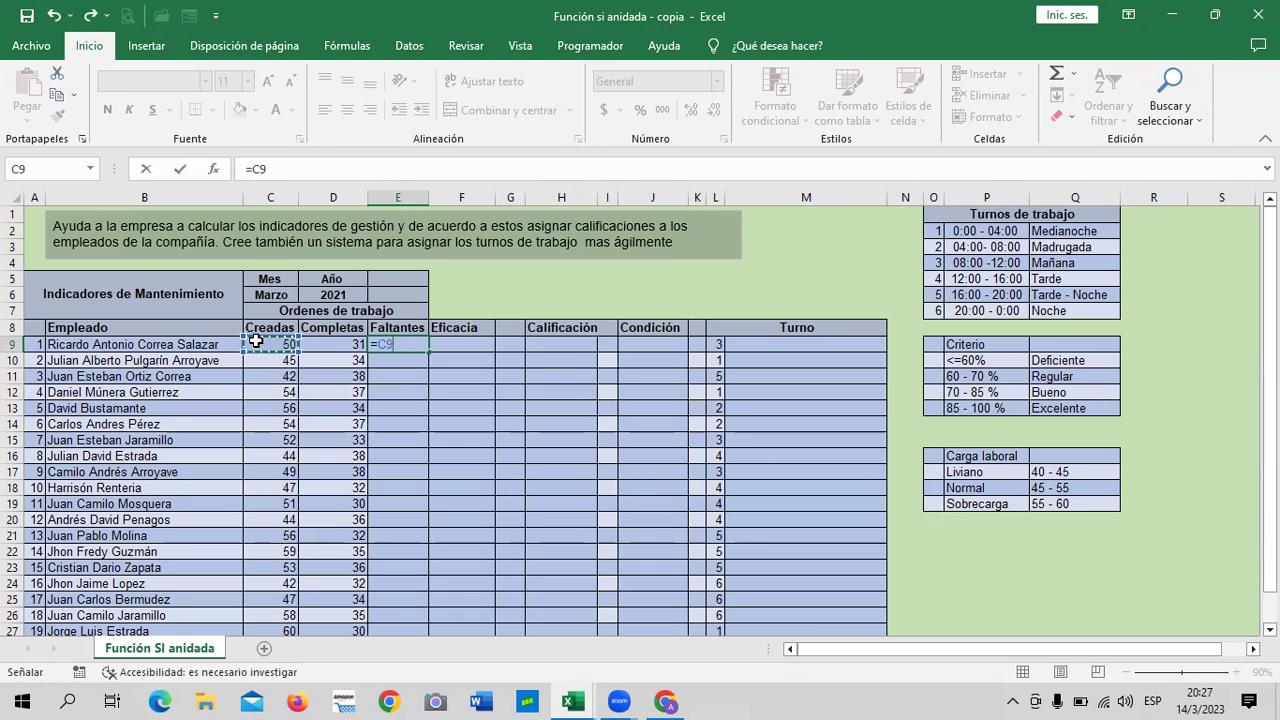
pyautogui.write('-')
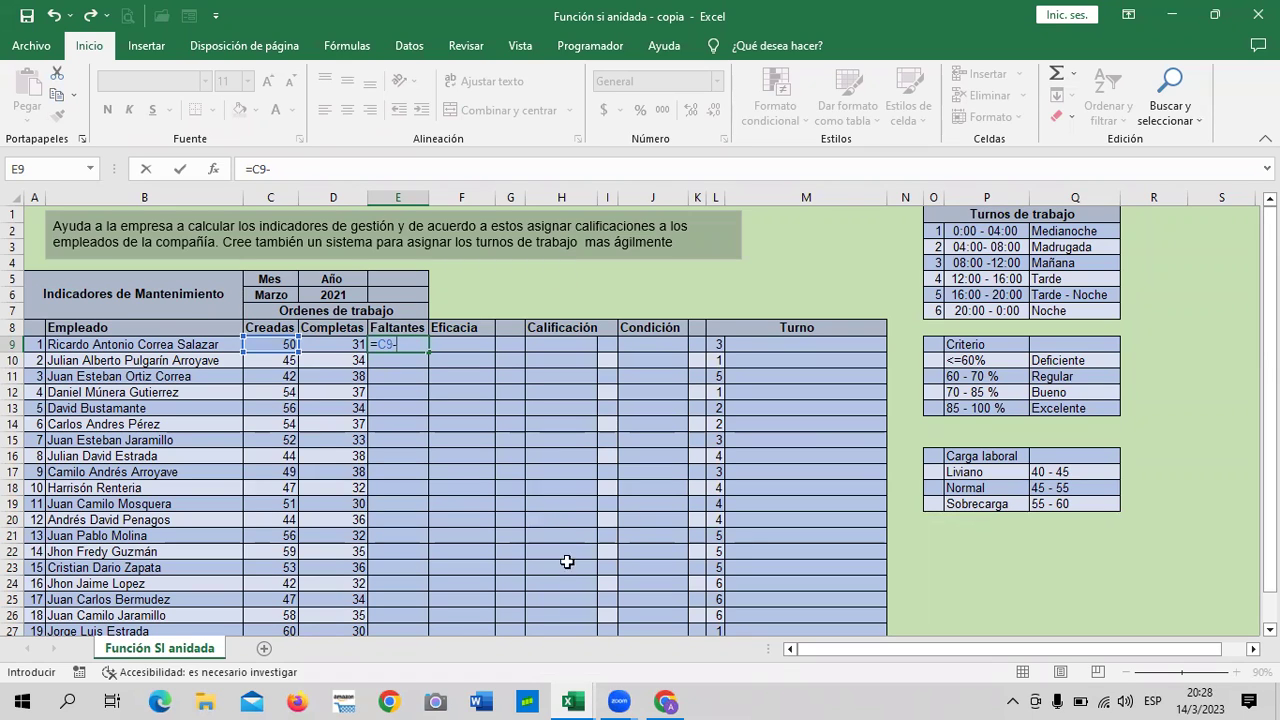
# Step: Complete the formula =C9-D9 in E9, showing 19 pending work orders
pyautogui.click(341, 345)
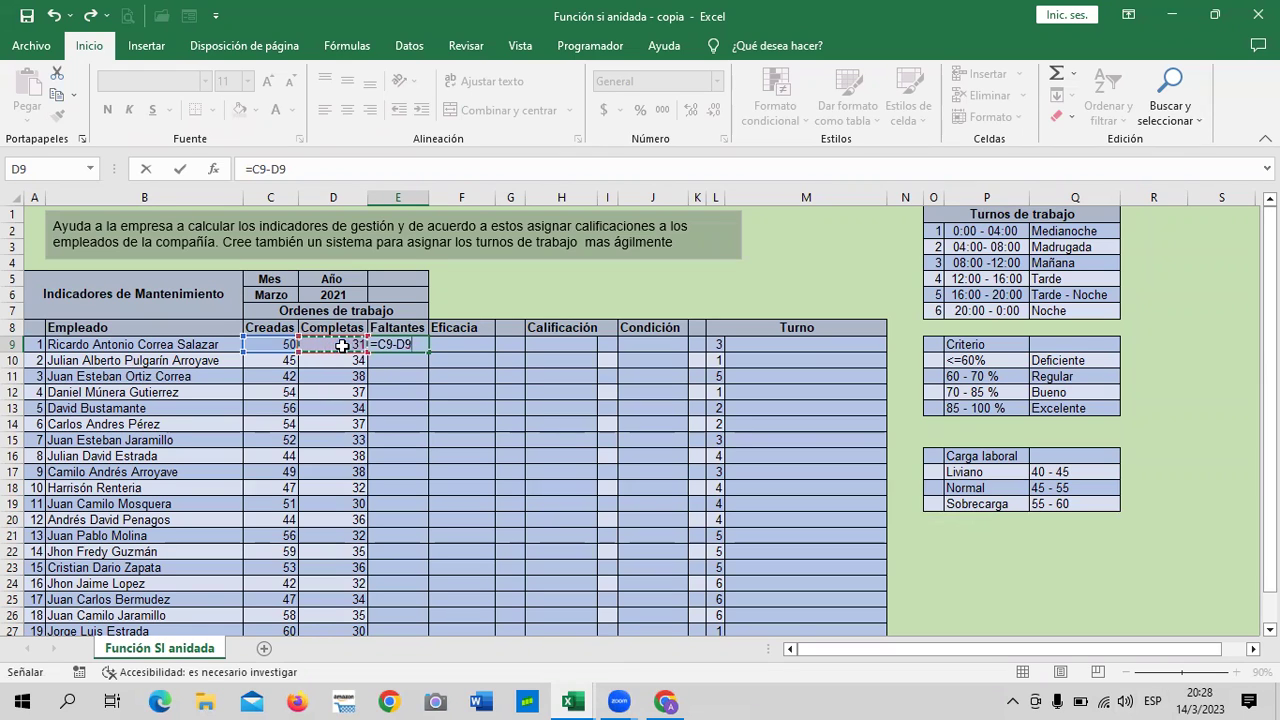
pyautogui.press('Return')
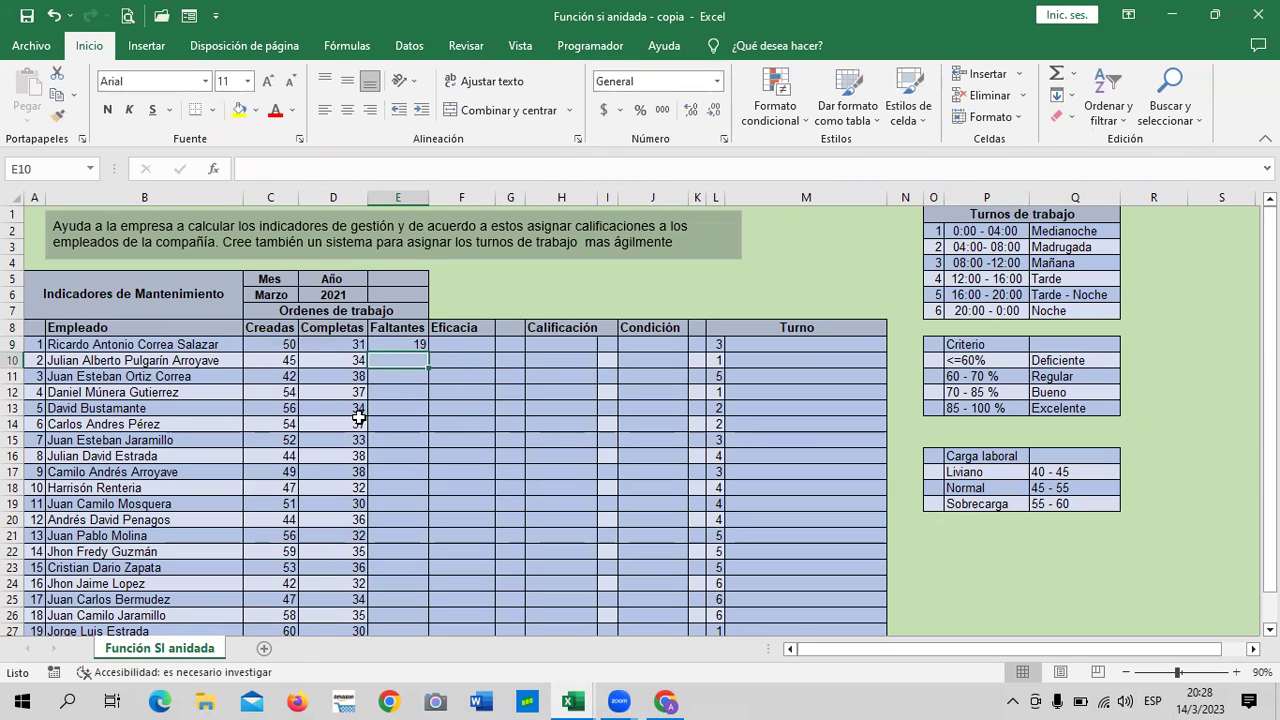
pyautogui.click(398, 342)
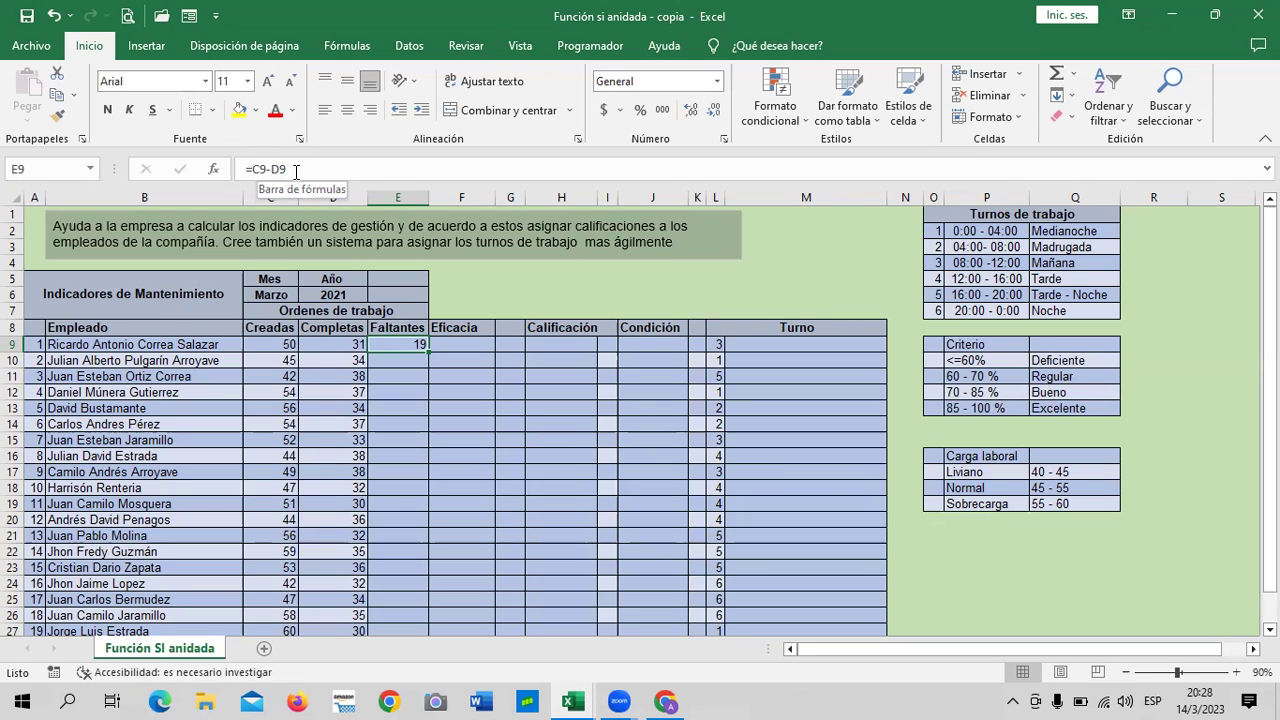
# Step: Wrap the E9 formula in parentheses, then remove them to restore =C9-D9
pyautogui.click(300, 170)
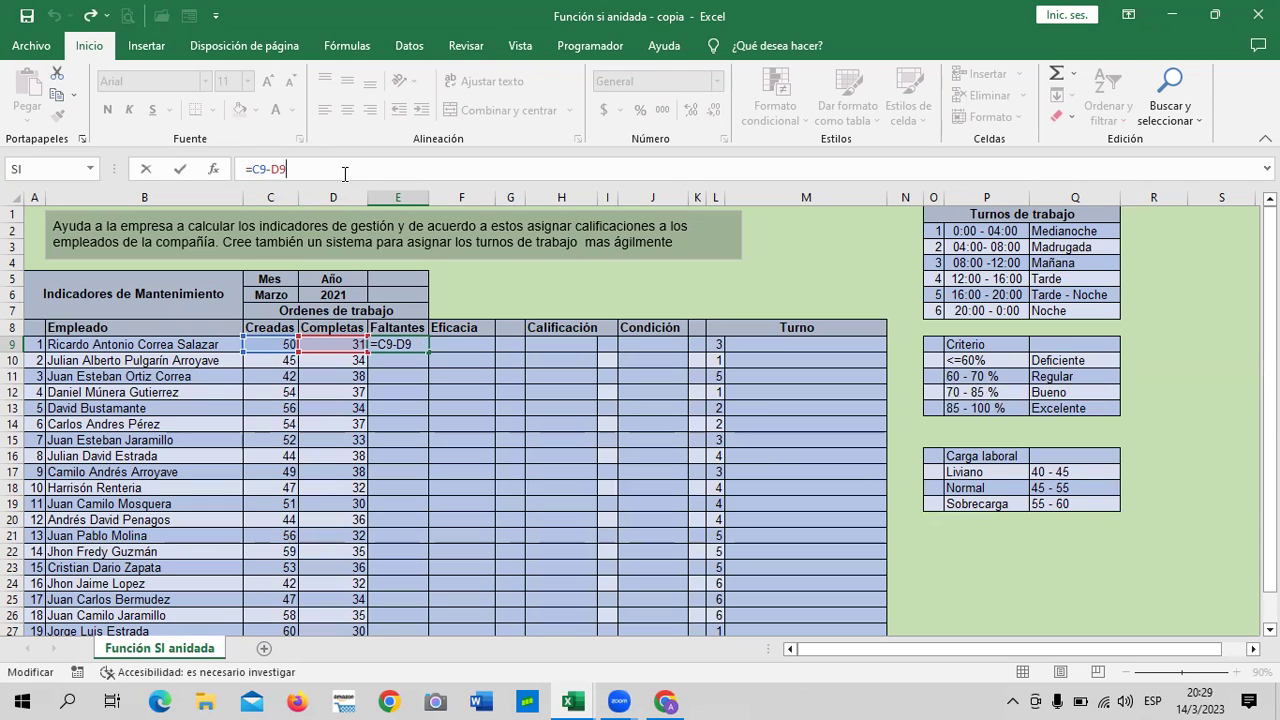
pyautogui.click(250, 170)
pyautogui.write('(')
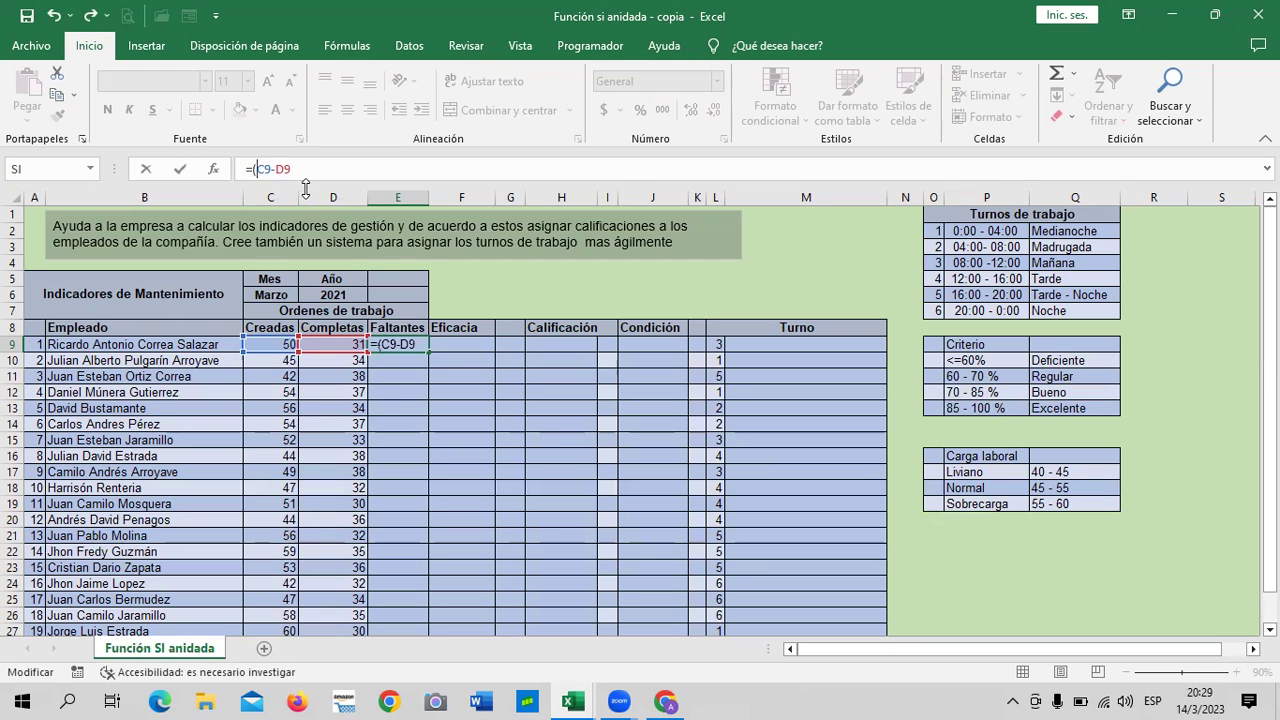
pyautogui.write(')')
pyautogui.press('Return')
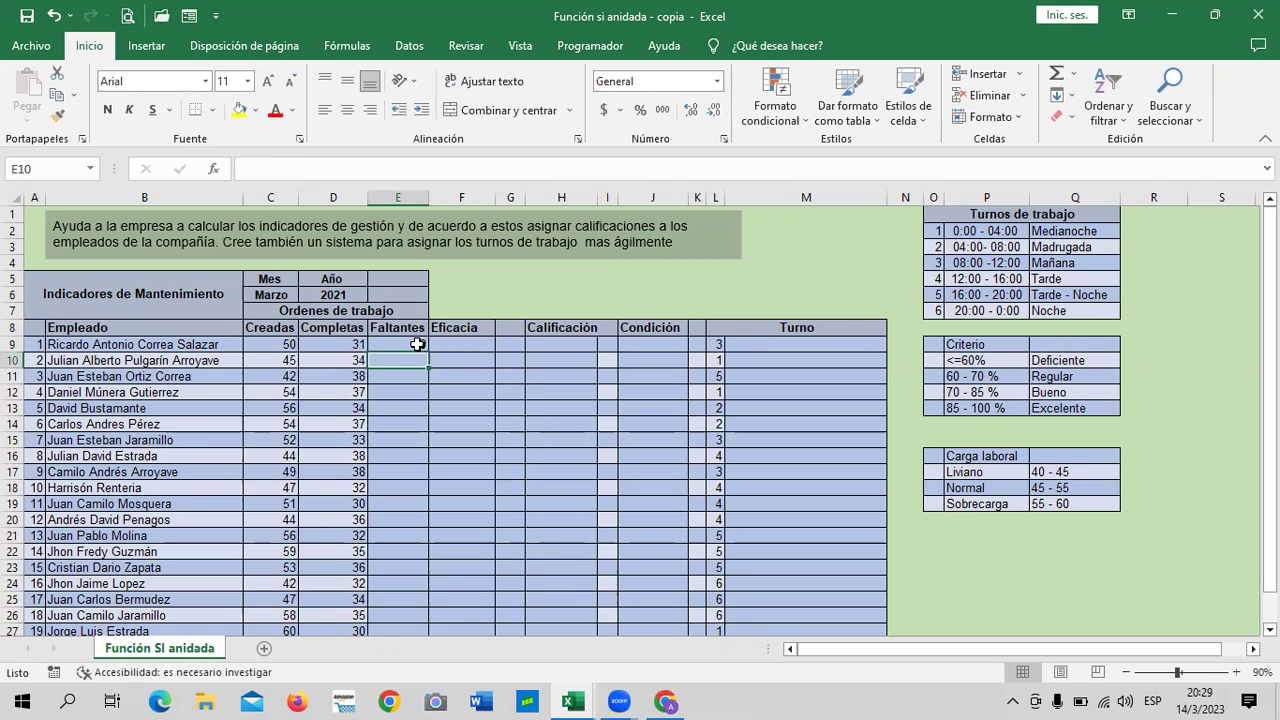
pyautogui.click(415, 343)
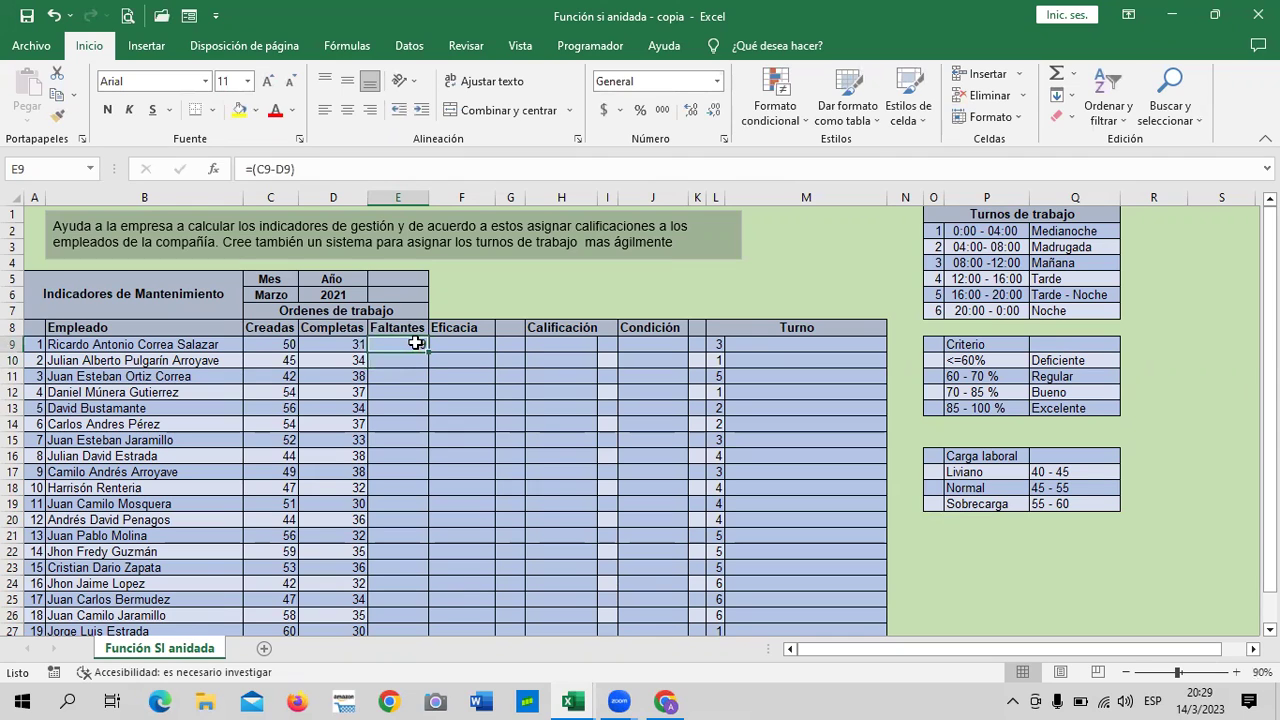
pyautogui.click(355, 170)
pyautogui.press('BackSpace')
pyautogui.click(255, 168)
pyautogui.press('BackSpace')
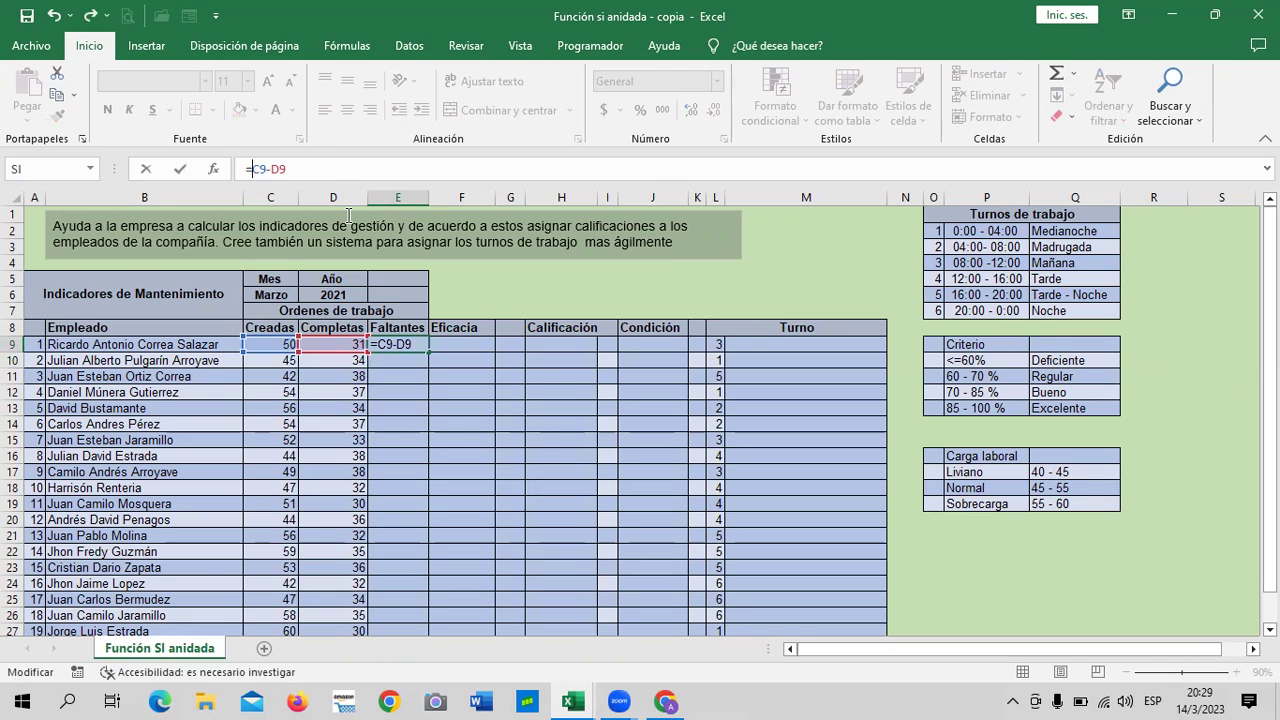
pyautogui.press('Return')
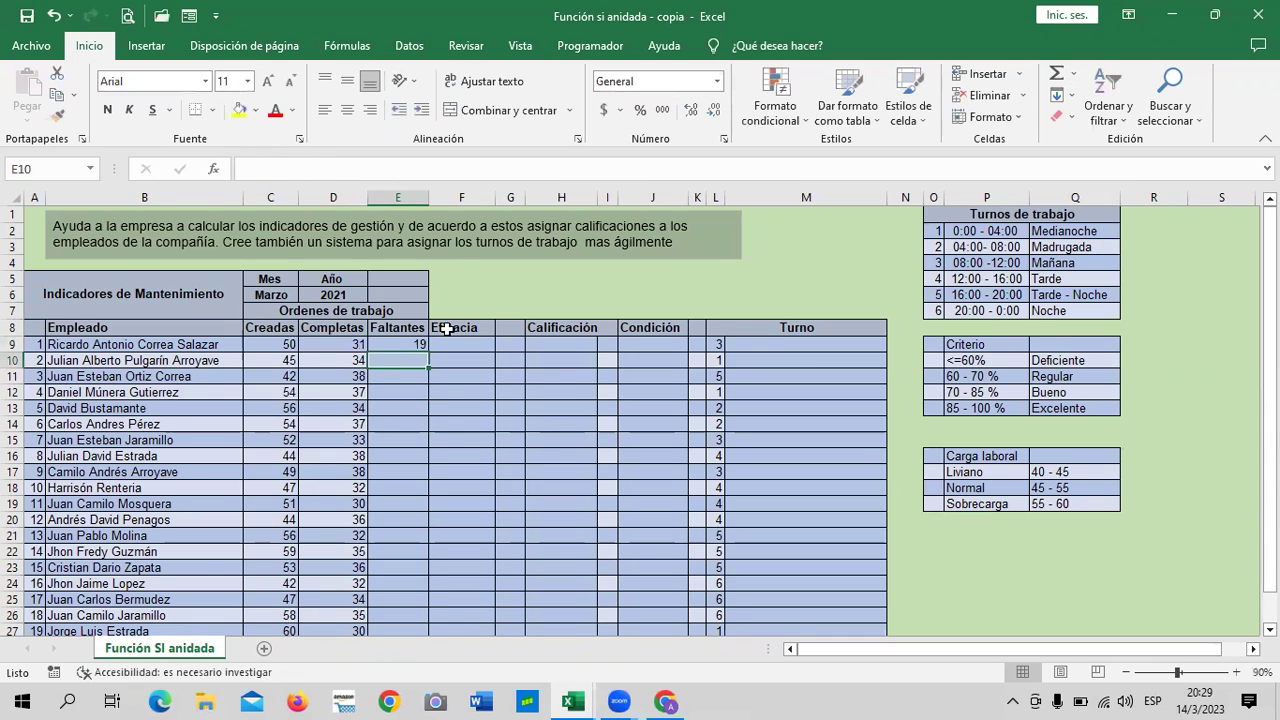
# Step: Copy the E9 Faltantes formula down through E28 with the fill handle
pyautogui.click(373, 343)
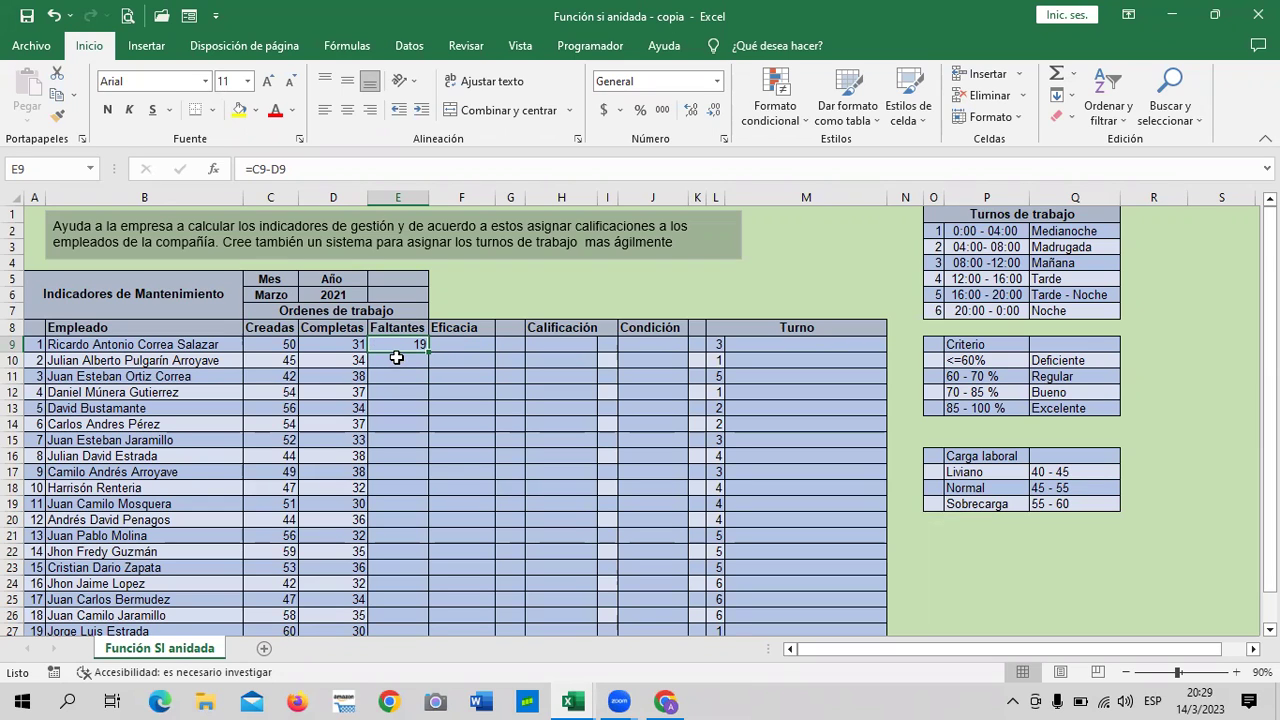
pyautogui.click(396, 359)
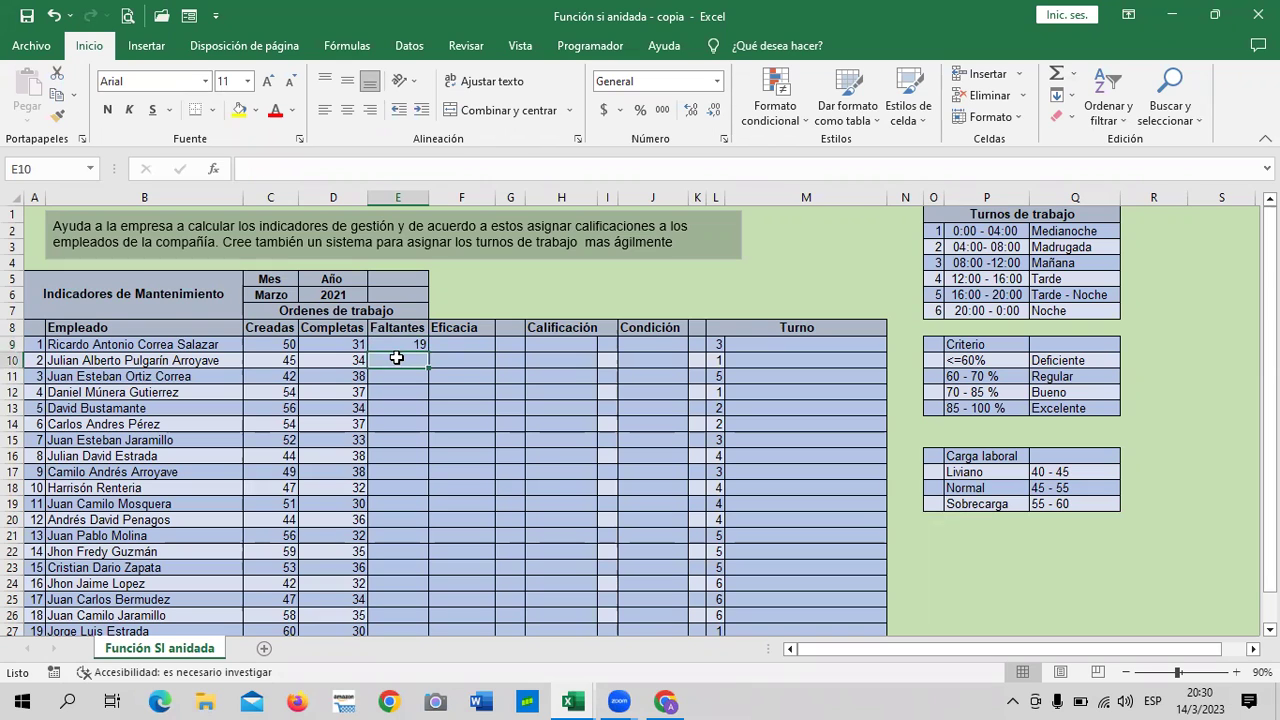
pyautogui.click(405, 340)
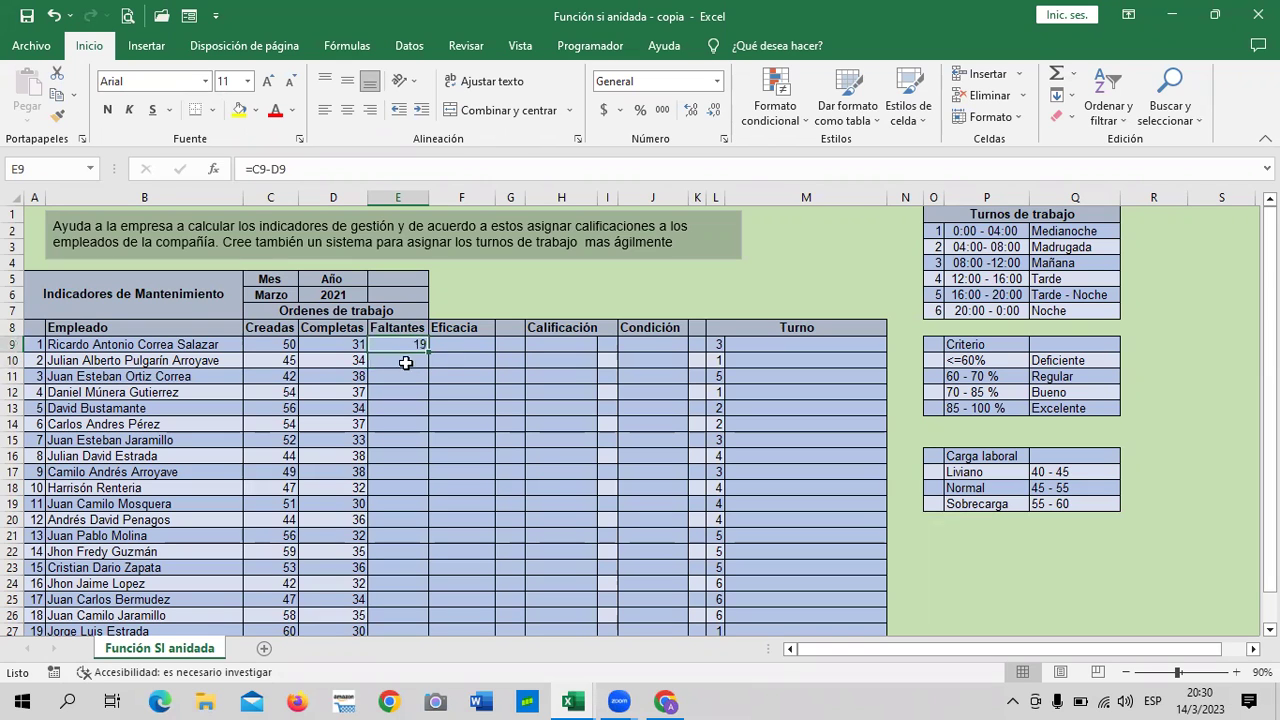
pyautogui.moveTo(428, 352)
pyautogui.mouseDown()
pyautogui.moveTo(441, 590)
pyautogui.moveTo(481, 490)
pyautogui.mouseUp()
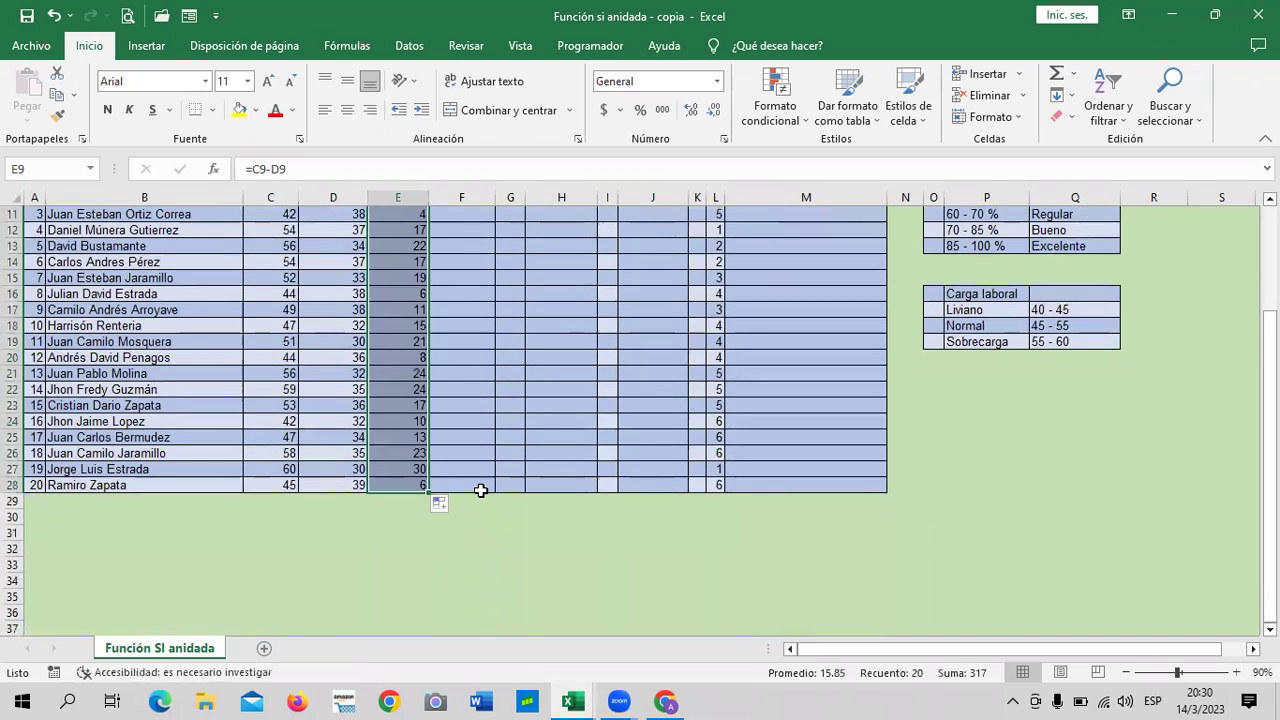
pyautogui.scroll(2, 481, 490)
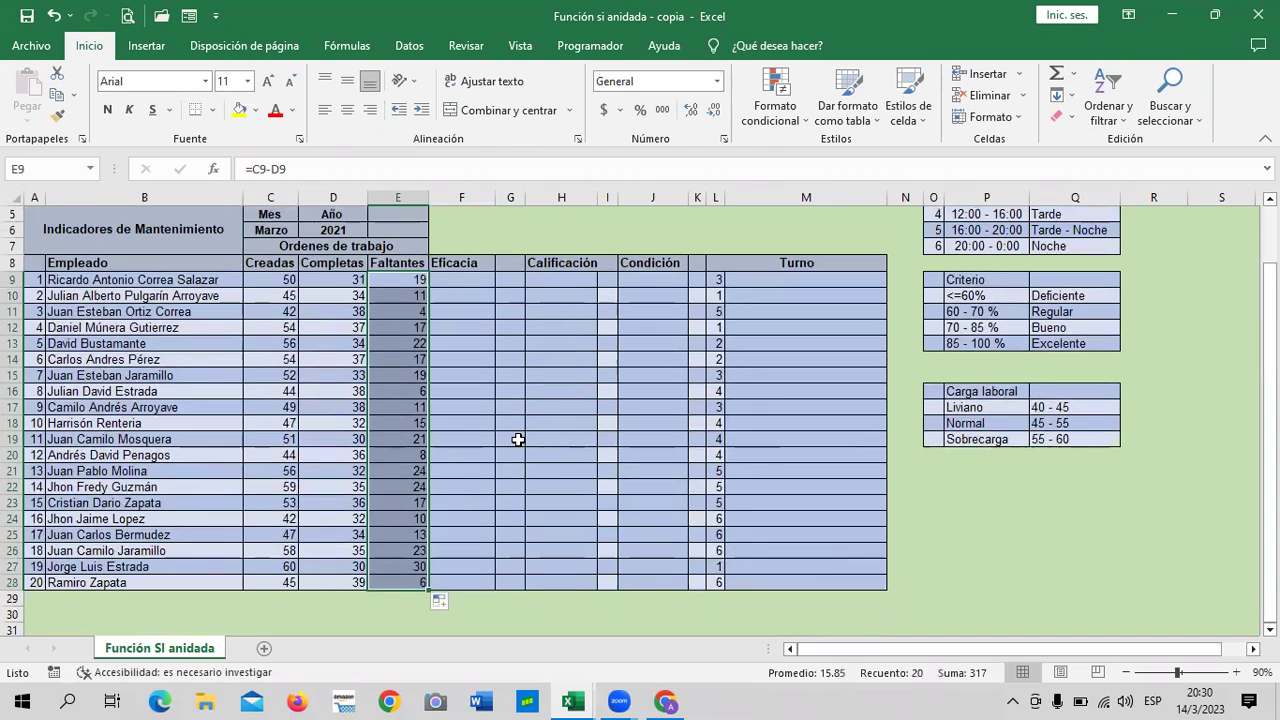
pyautogui.click(518, 439)
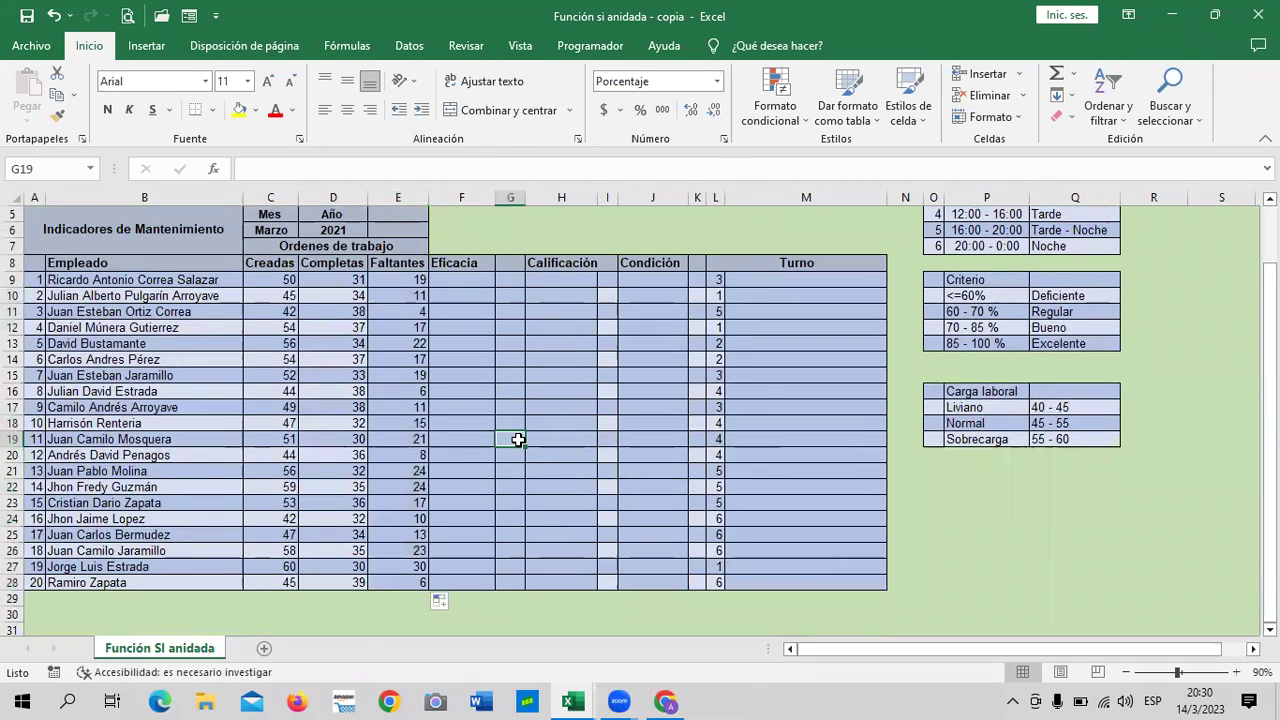
# Step: Check the copied Faltantes formulas, including E21, against the Creadas and Completas values
pyautogui.scroll(1, 560, 410)
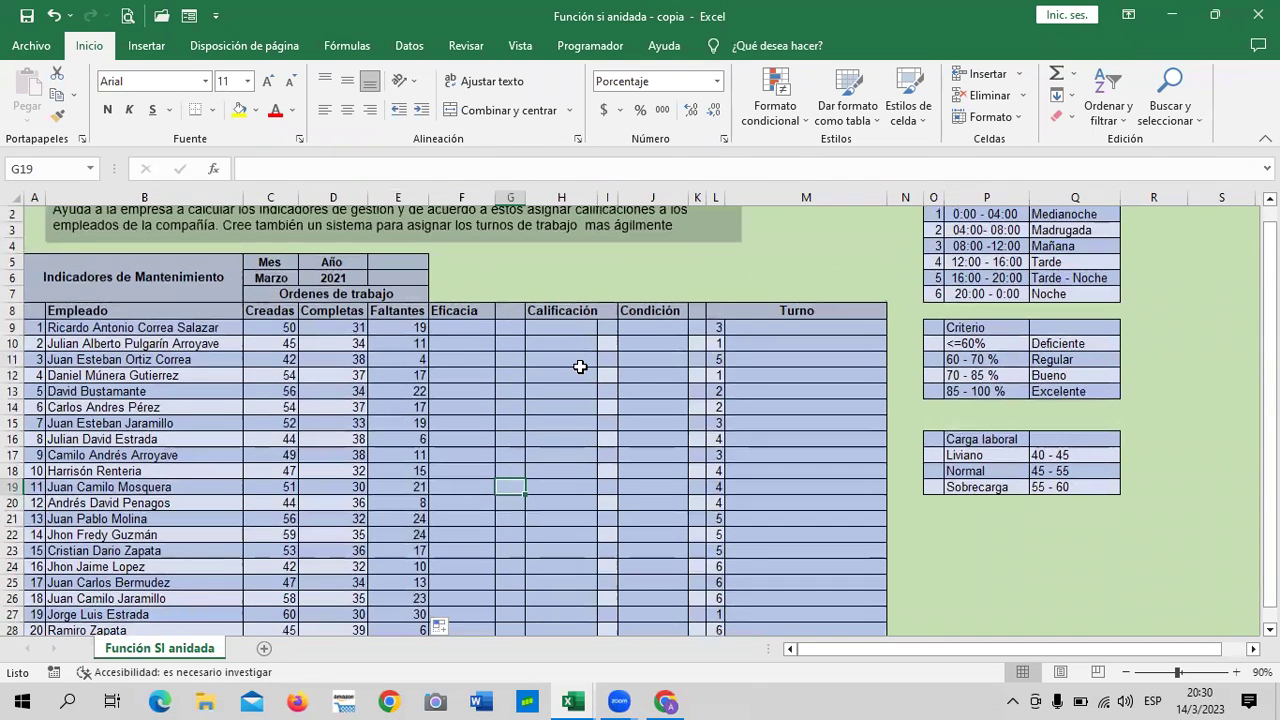
pyautogui.scroll(-1, 372, 307)
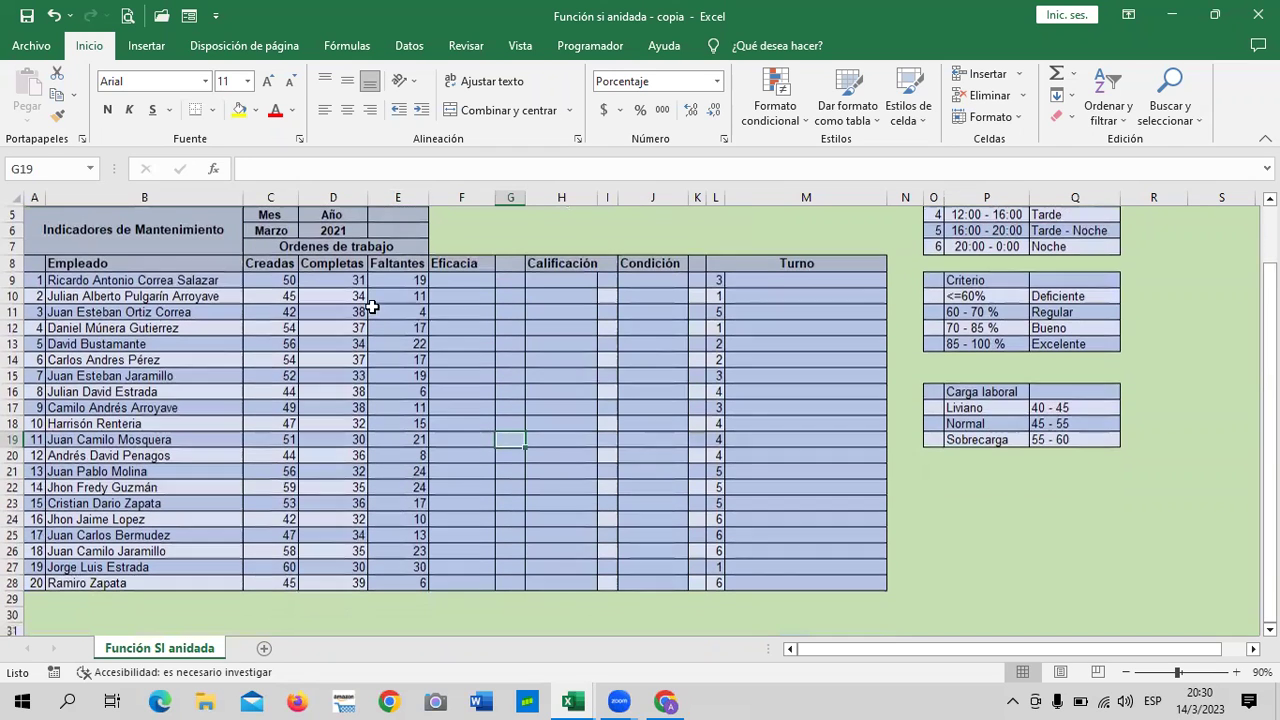
pyautogui.click(380, 296)
pyautogui.click(388, 328)
pyautogui.click(398, 471)
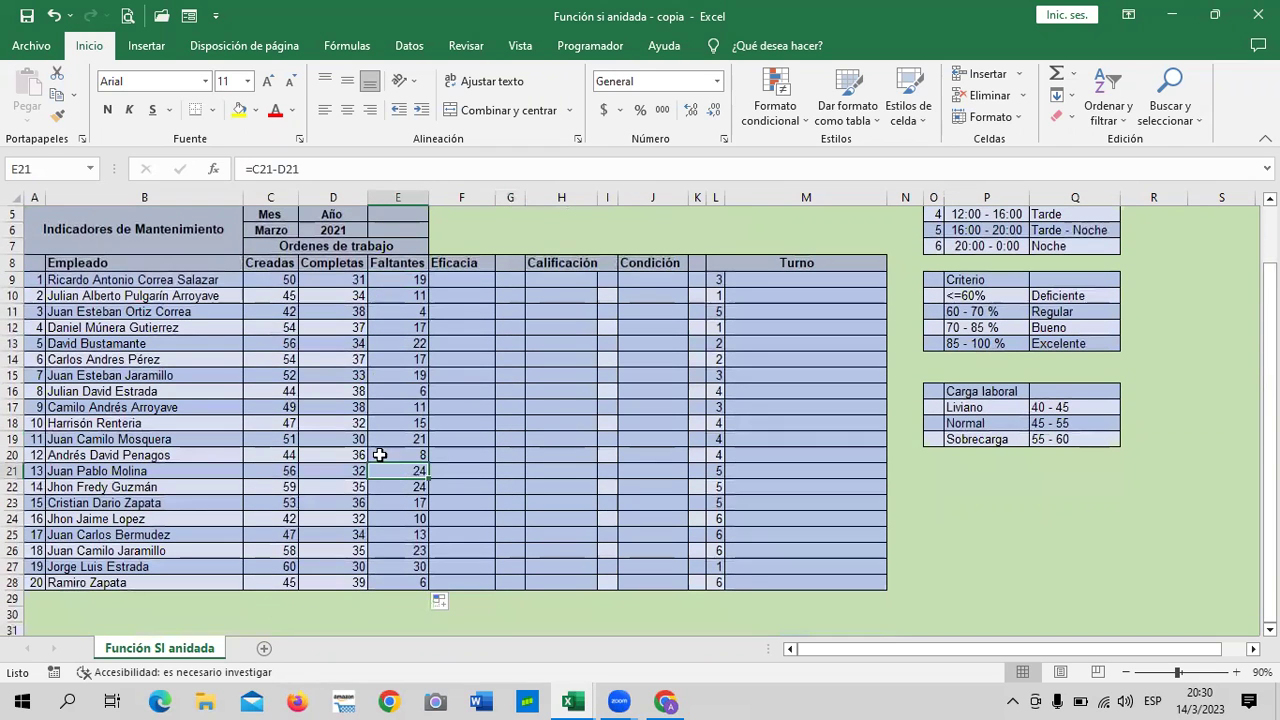
pyautogui.click(283, 296)
pyautogui.click(349, 281)
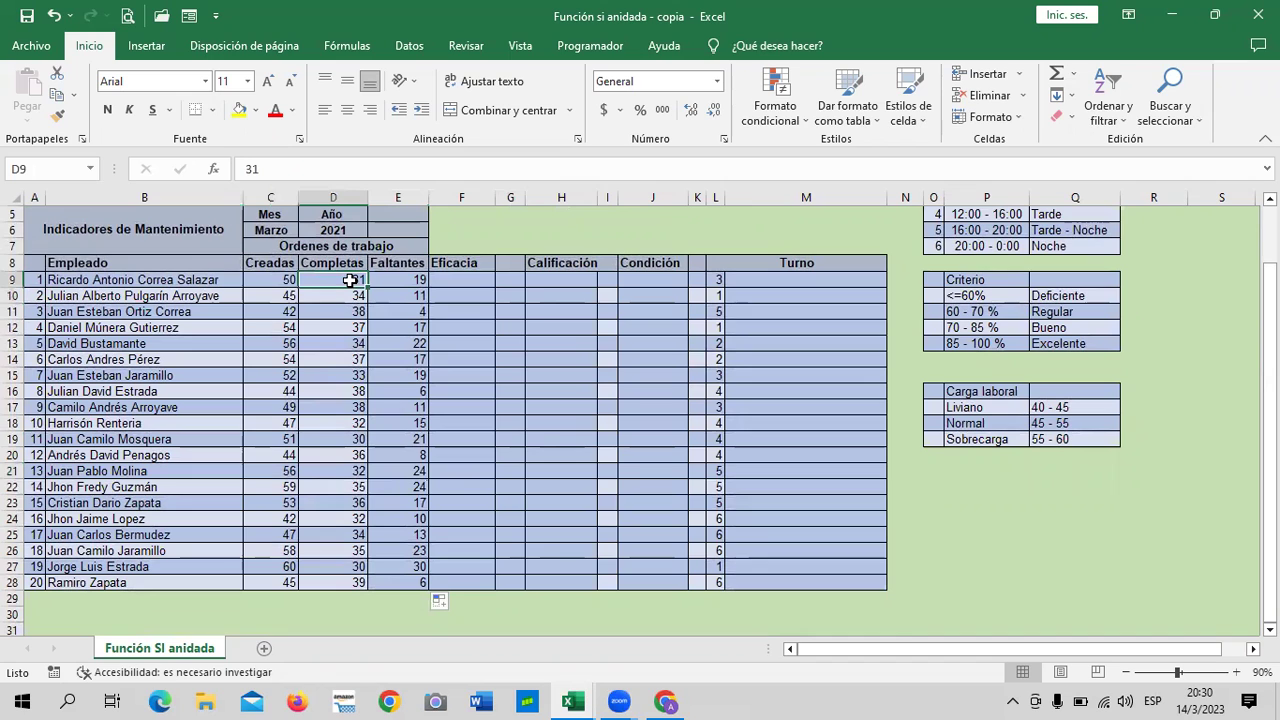
pyautogui.click(628, 405)
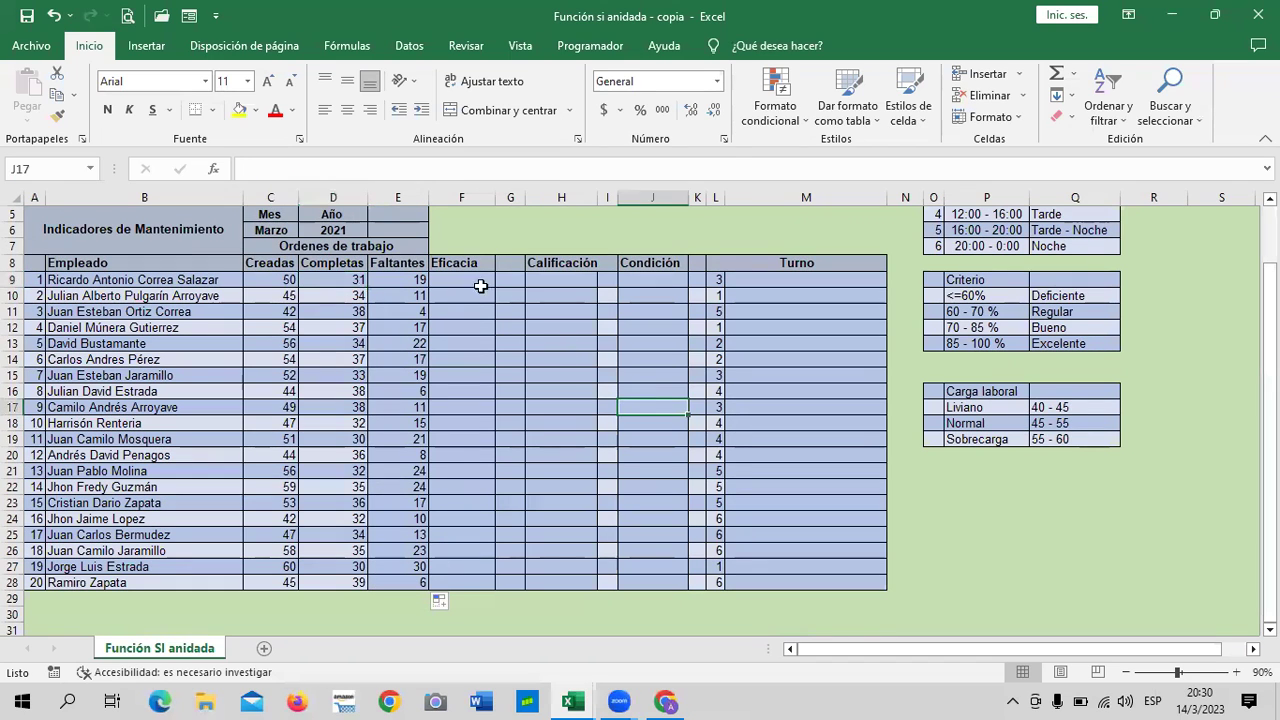
pyautogui.click(469, 279)
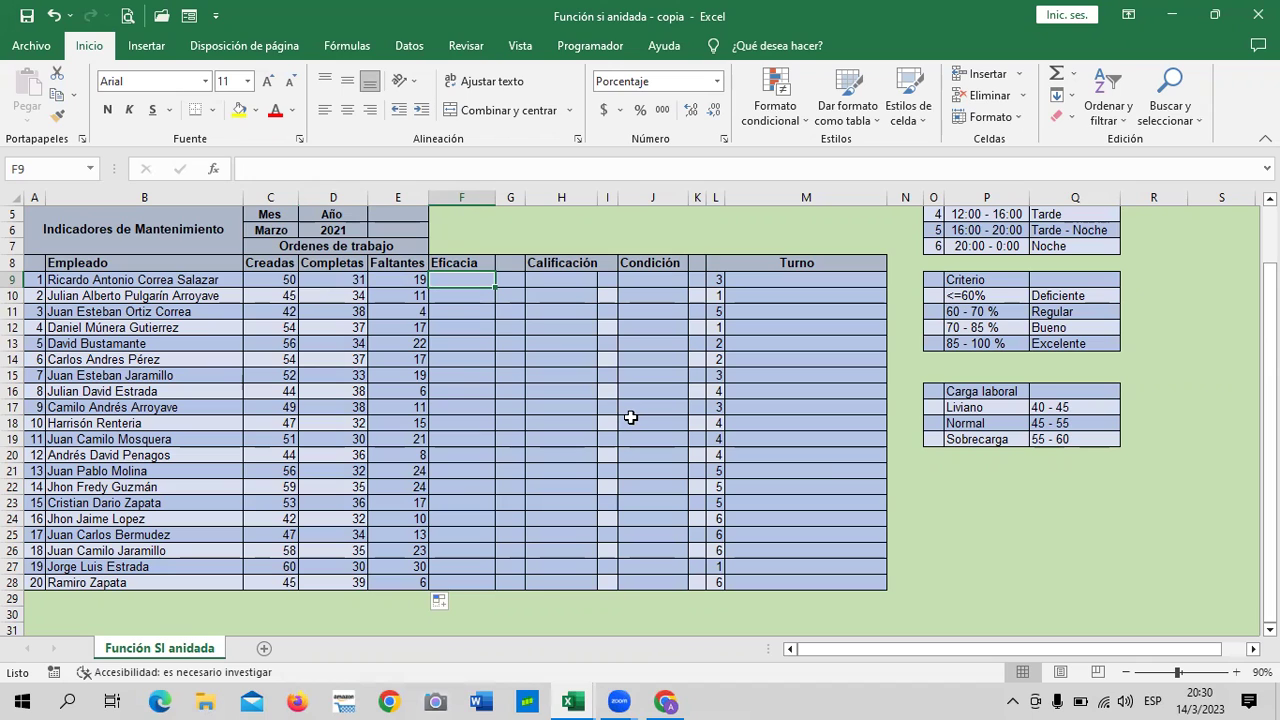
# Step: Compare the first Eficacia cell F9 with the Faltantes formula in E9
pyautogui.click(449, 330)
pyautogui.click(456, 281)
pyautogui.click(390, 276)
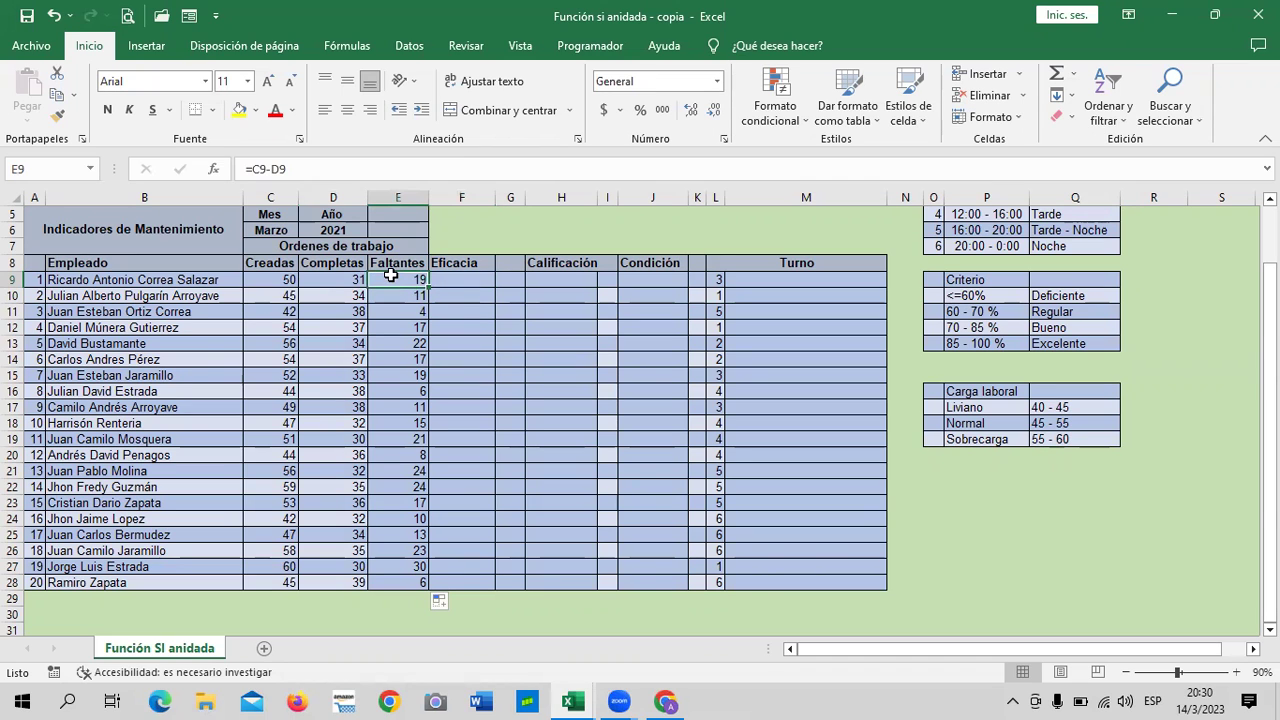
pyautogui.click(460, 279)
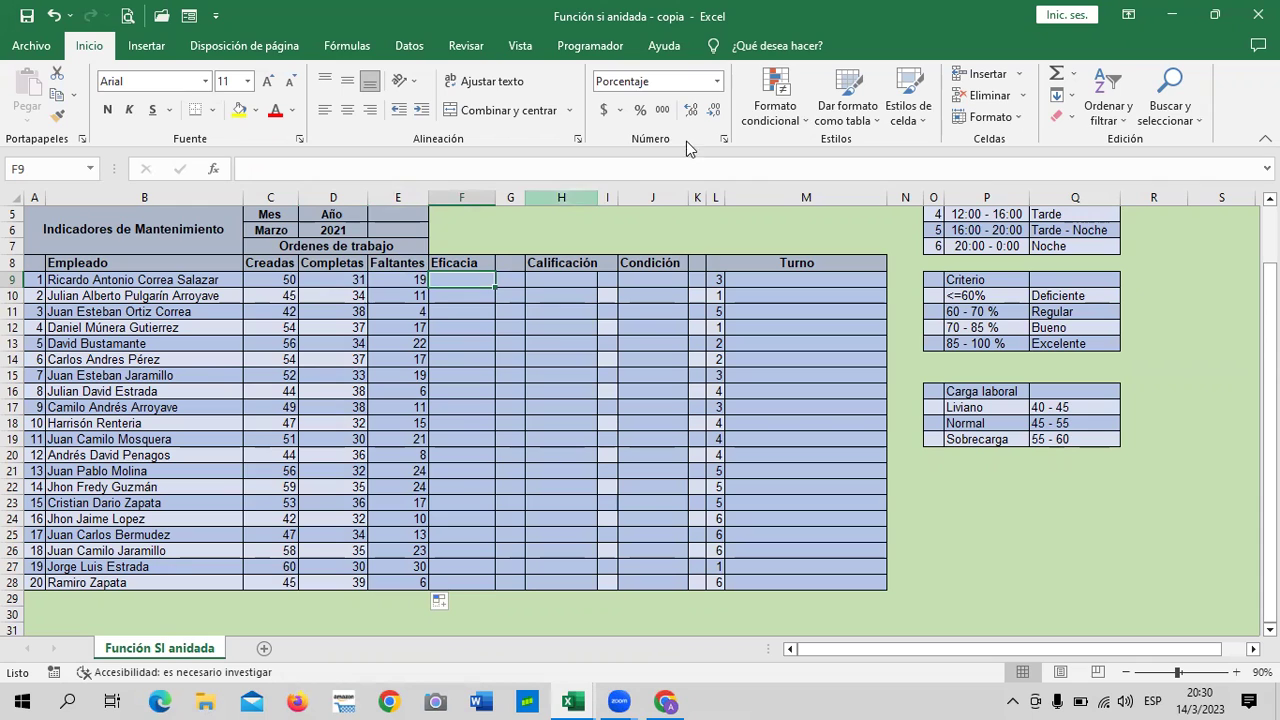
# Step: Apply the Porcentaje number format to the Eficacia cells F9:F28
pyautogui.click(477, 312)
pyautogui.moveTo(465, 280)
pyautogui.mouseDown()
pyautogui.moveTo(467, 579)
pyautogui.moveTo(467, 567)
pyautogui.mouseUp()
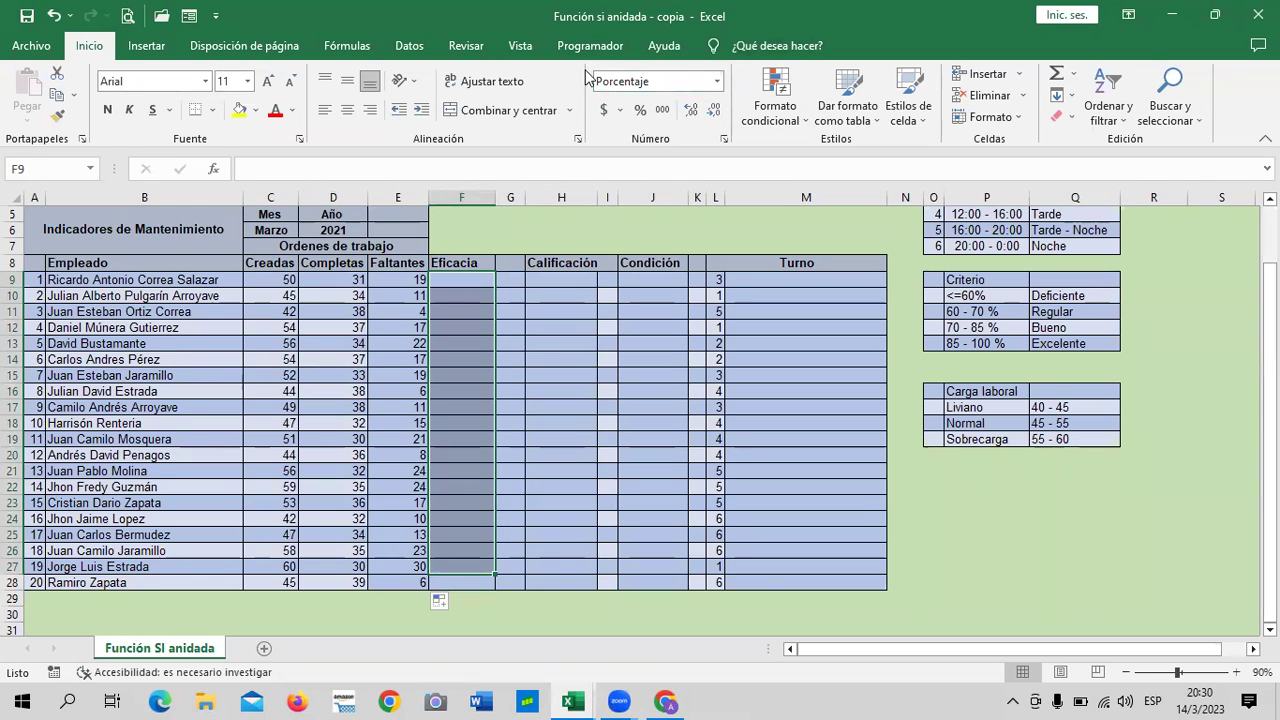
pyautogui.click(716, 81)
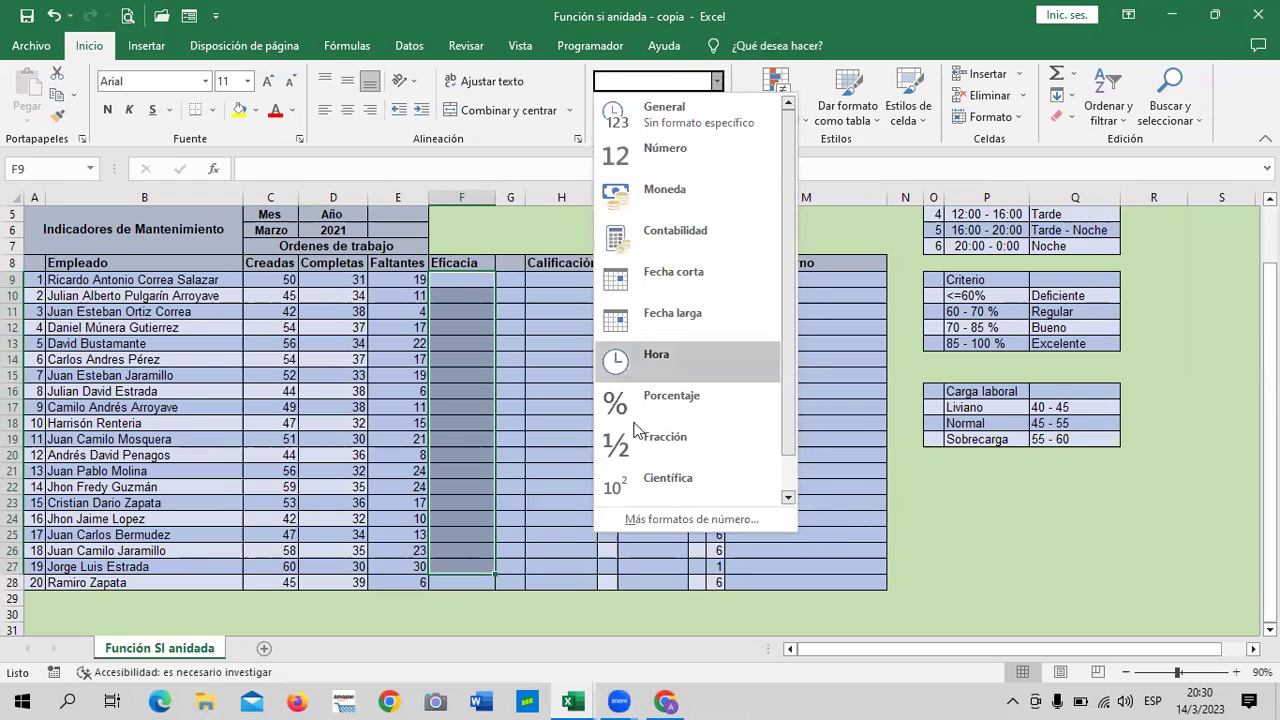
pyautogui.click(660, 402)
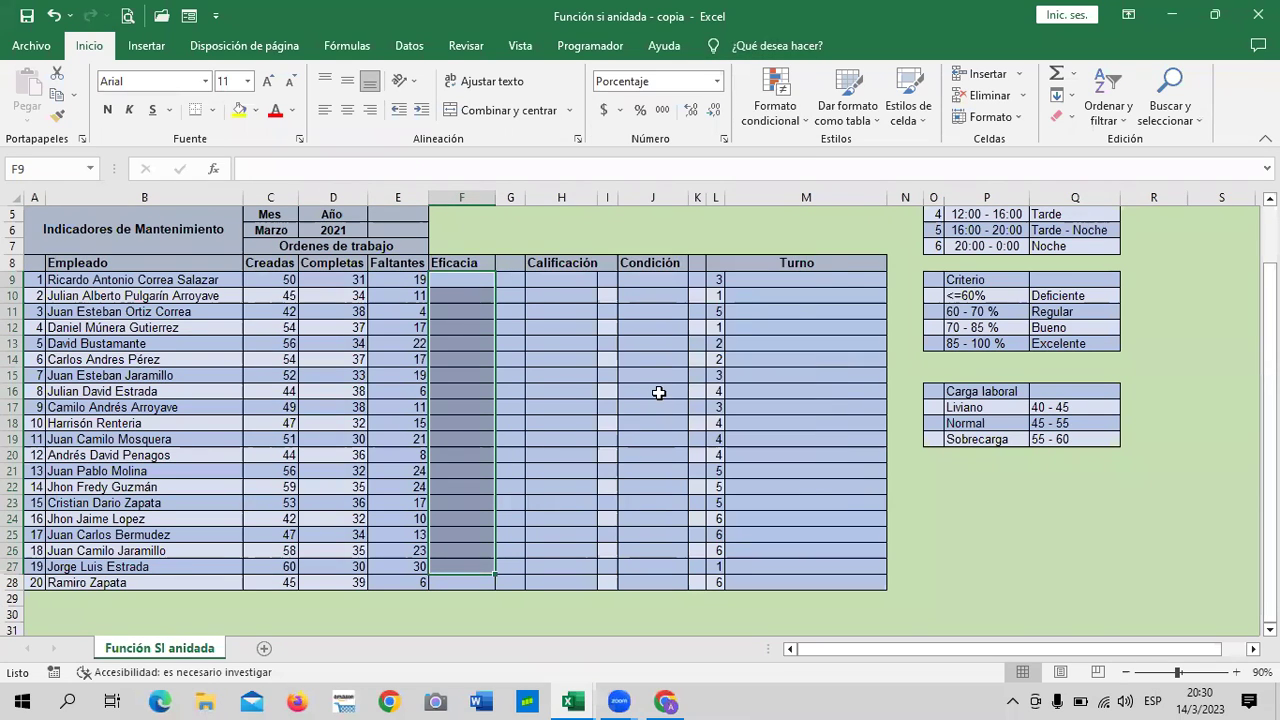
pyautogui.click(470, 582)
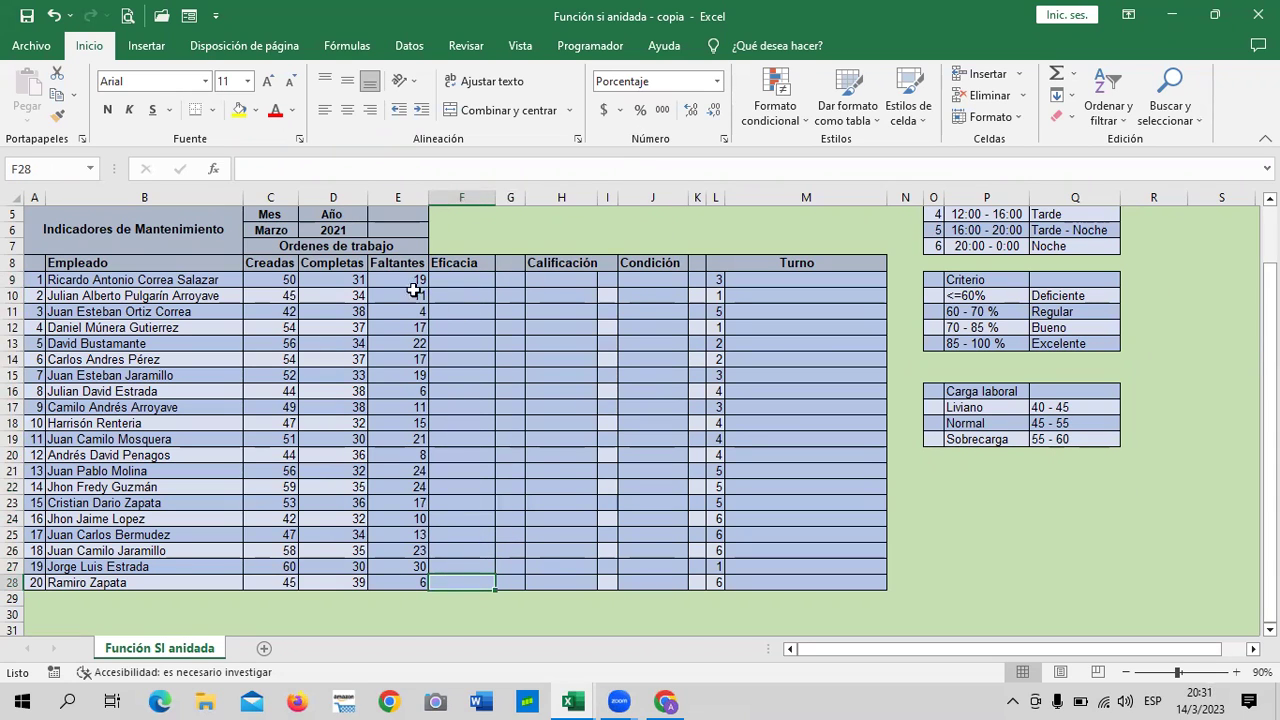
pyautogui.click(550, 313)
# Step: Begin a formula in Eficacia cell F9 by typing the equals sign
pyautogui.click(465, 281)
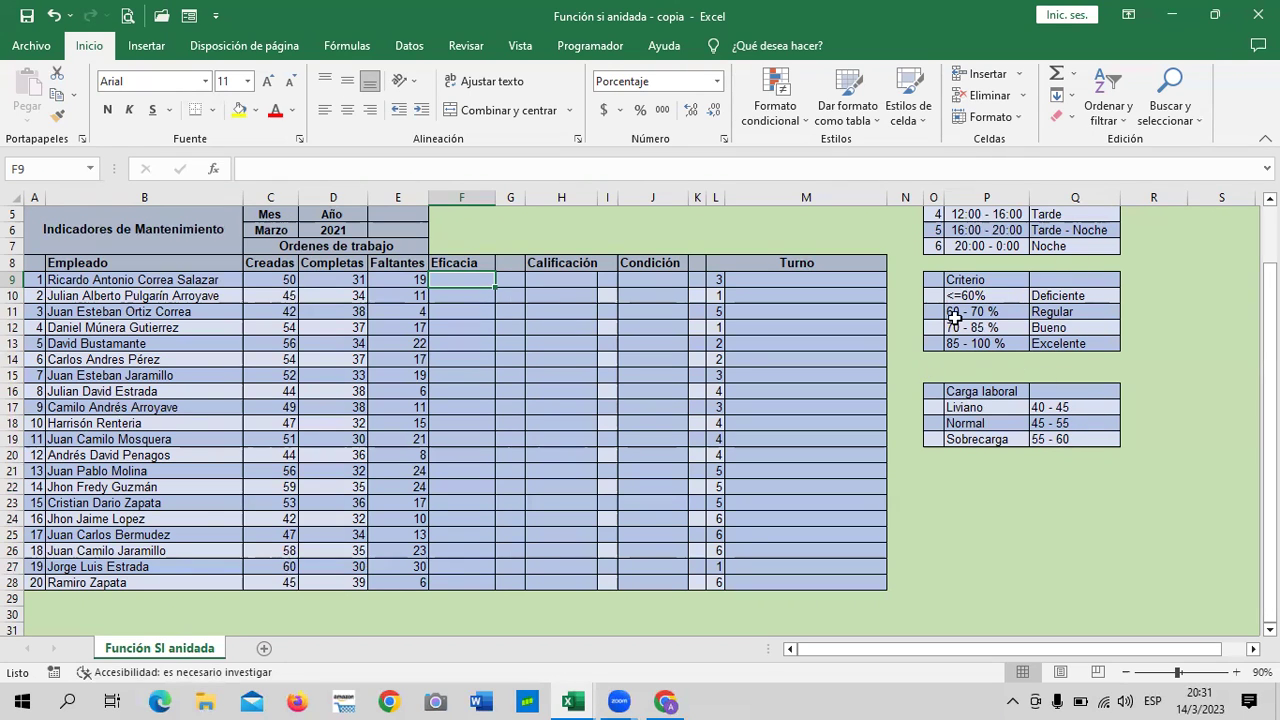
pyautogui.click(572, 366)
pyautogui.click(453, 287)
pyautogui.write('=')
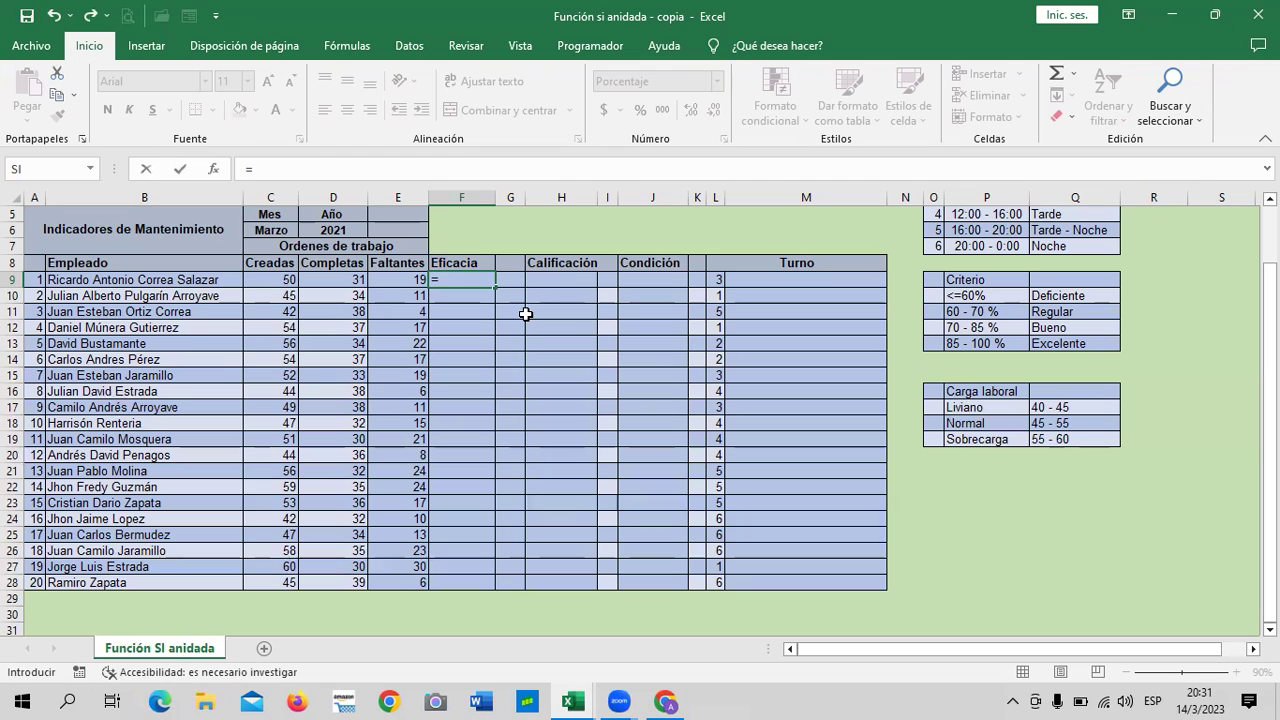
# Step: Enter =(D9*100%)/C9 in F9 so the first employee's Eficacia shows 62.00%
pyautogui.write('(')
pyautogui.click(326, 276)
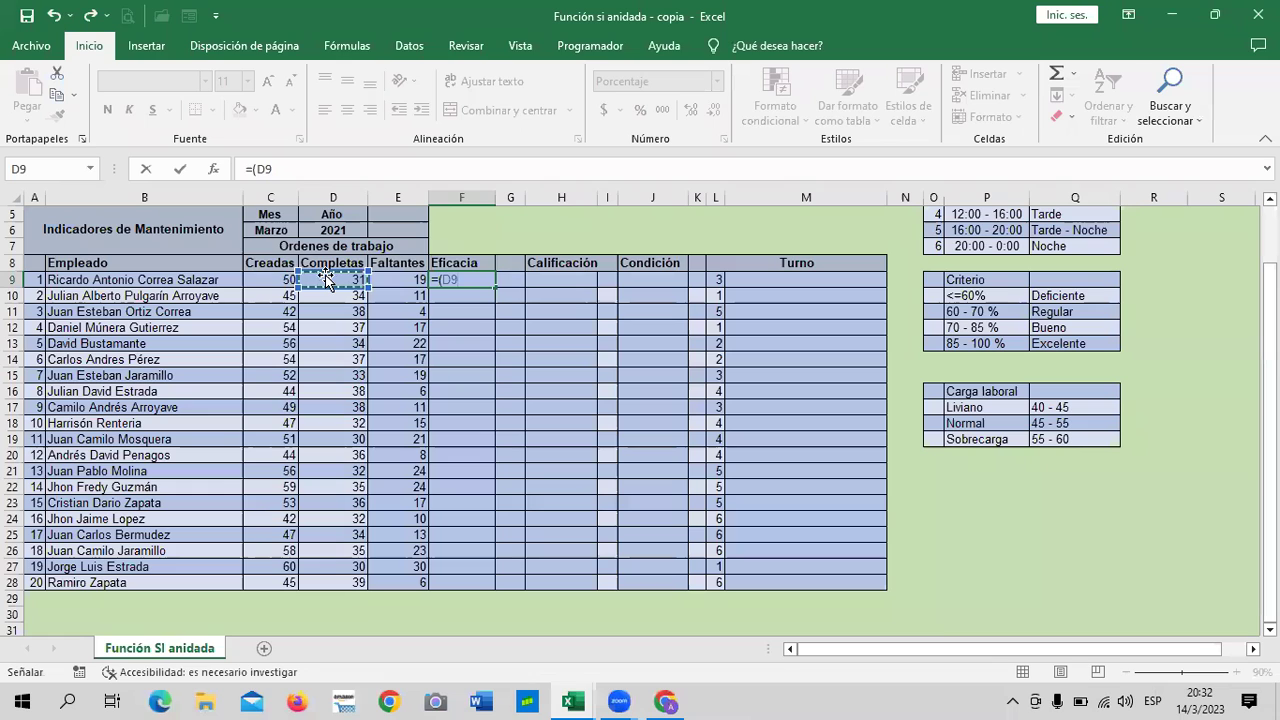
pyautogui.write('+')
pyautogui.press('BackSpace')
pyautogui.write('*')
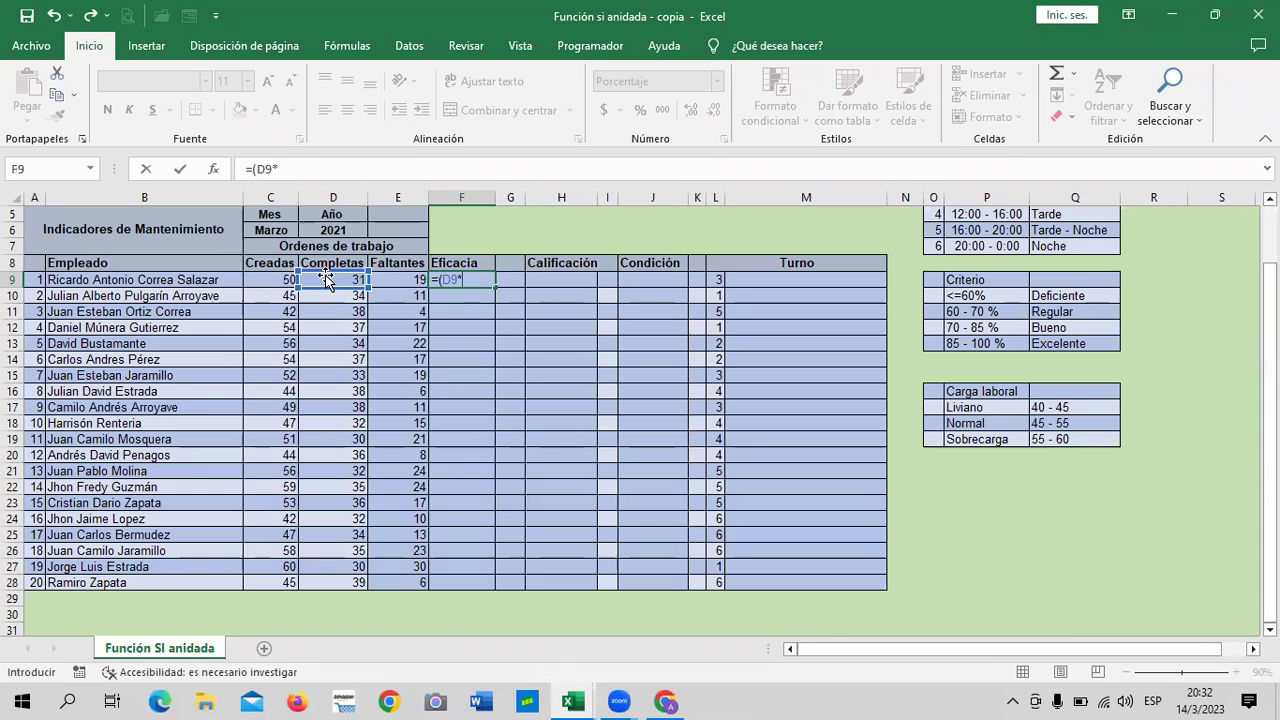
pyautogui.write('100')
pyautogui.write('%')
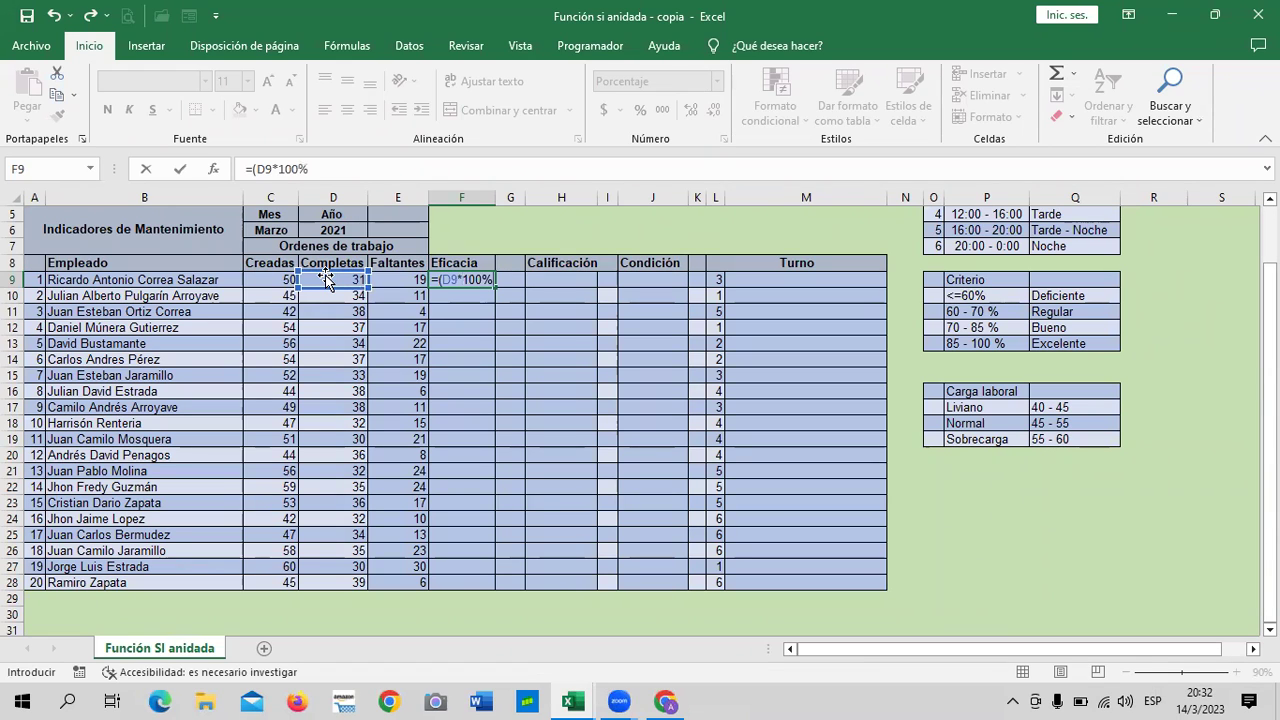
pyautogui.write(')')
pyautogui.write('7')
pyautogui.press('BackSpace')
pyautogui.write('/')
pyautogui.click(265, 278)
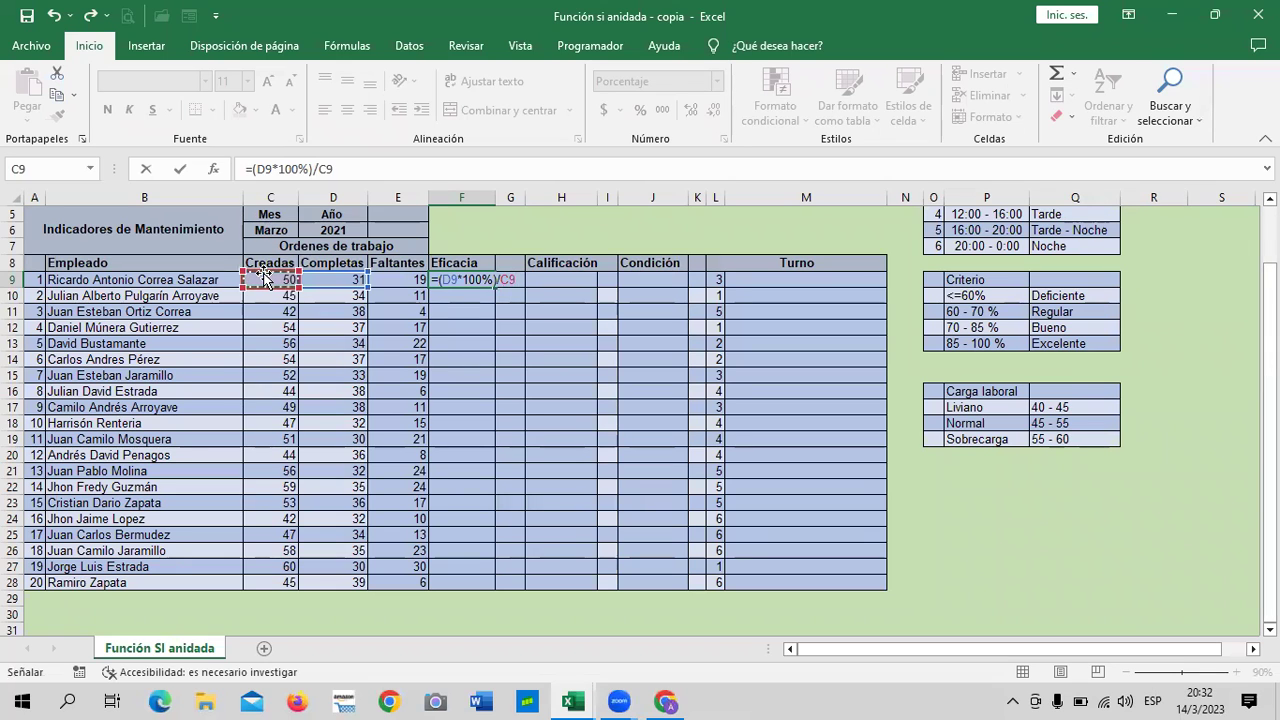
pyautogui.press('Return')
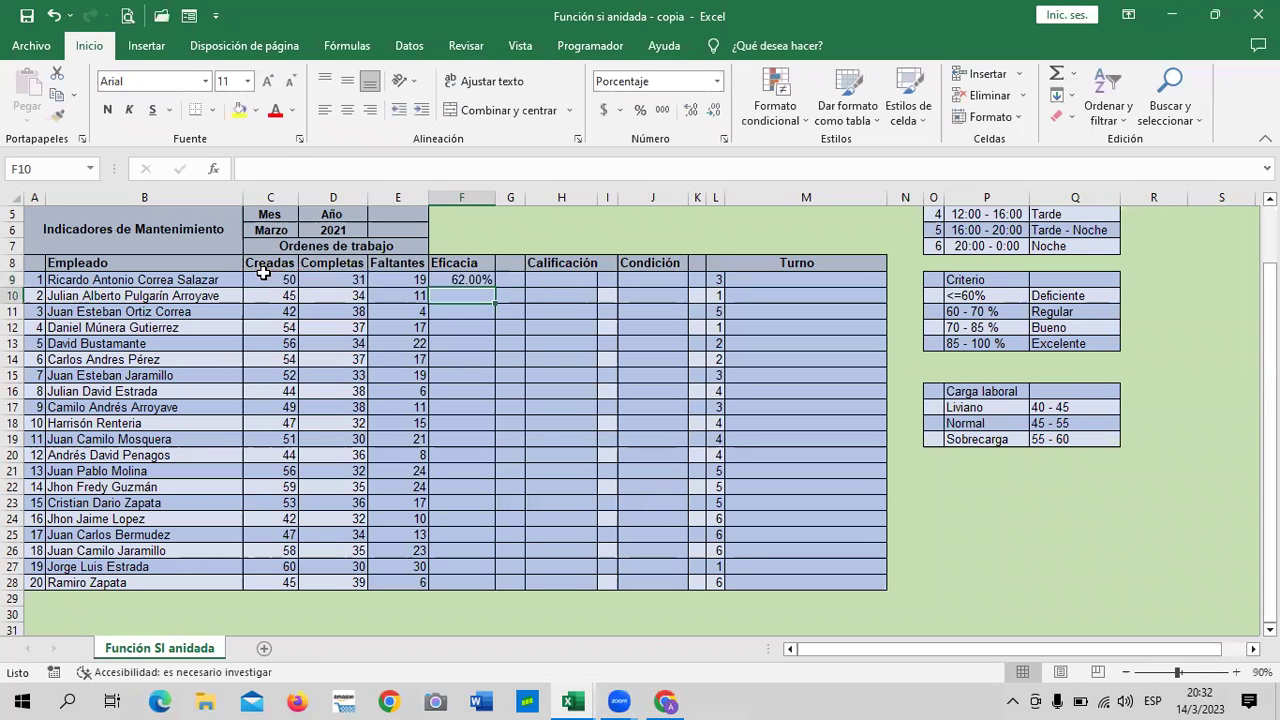
pyautogui.click(463, 277)
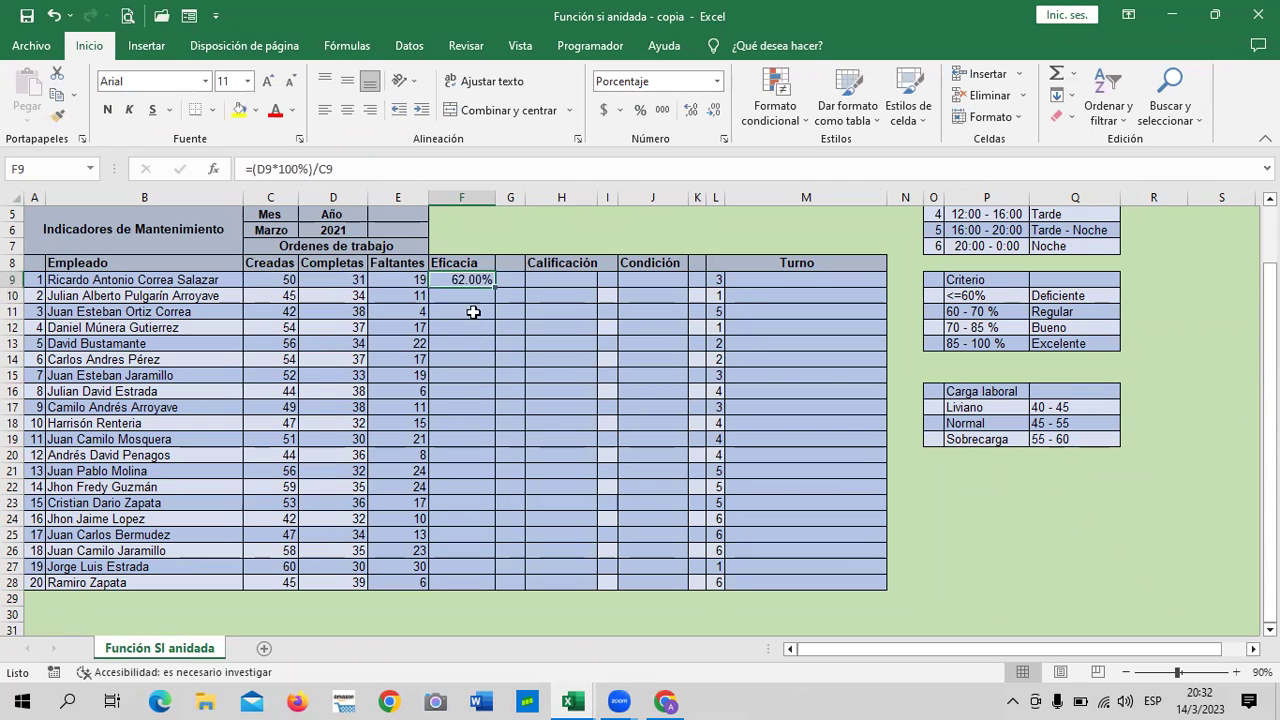
pyautogui.click(468, 343)
pyautogui.click(468, 279)
pyautogui.click(718, 82)
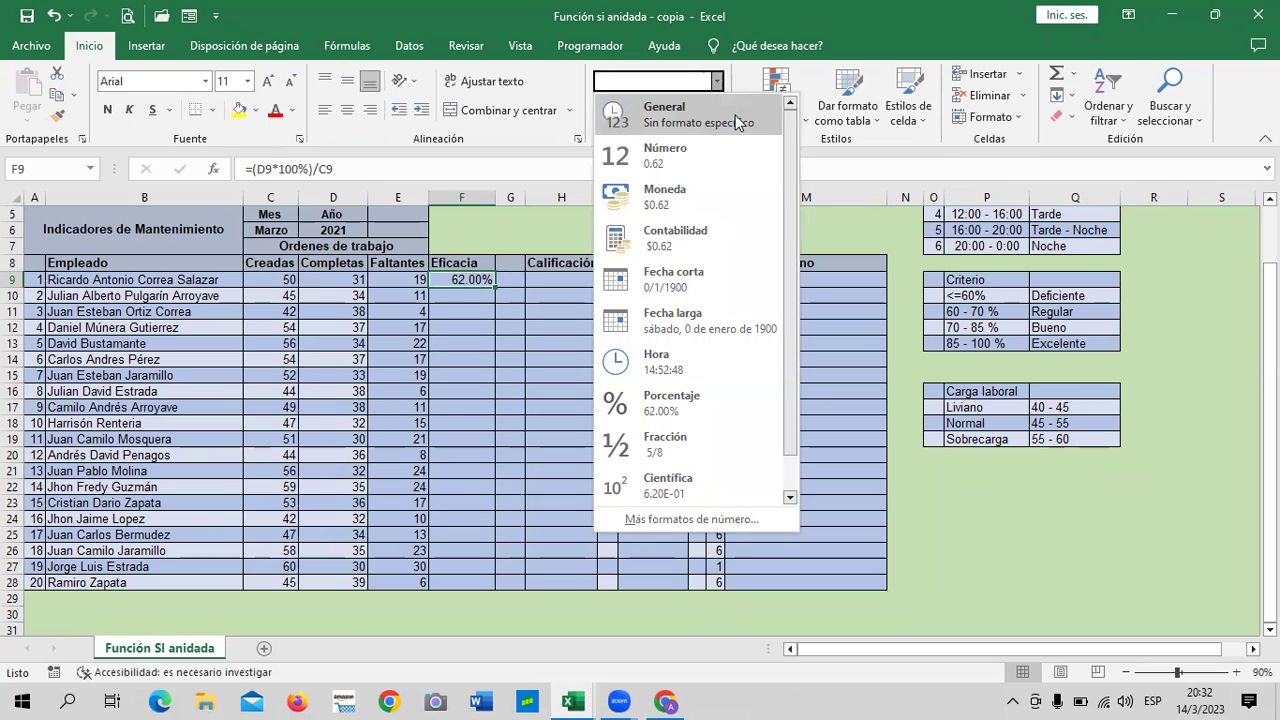
pyautogui.click(736, 121)
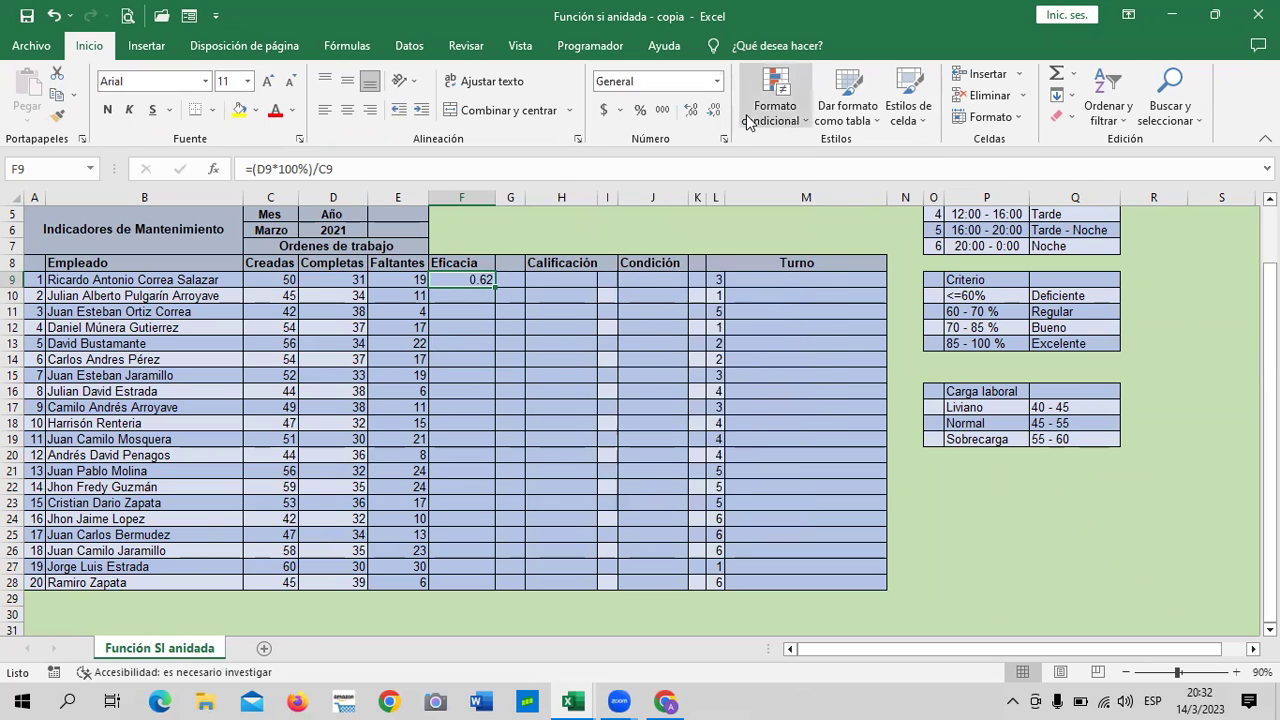
pyautogui.click(528, 388)
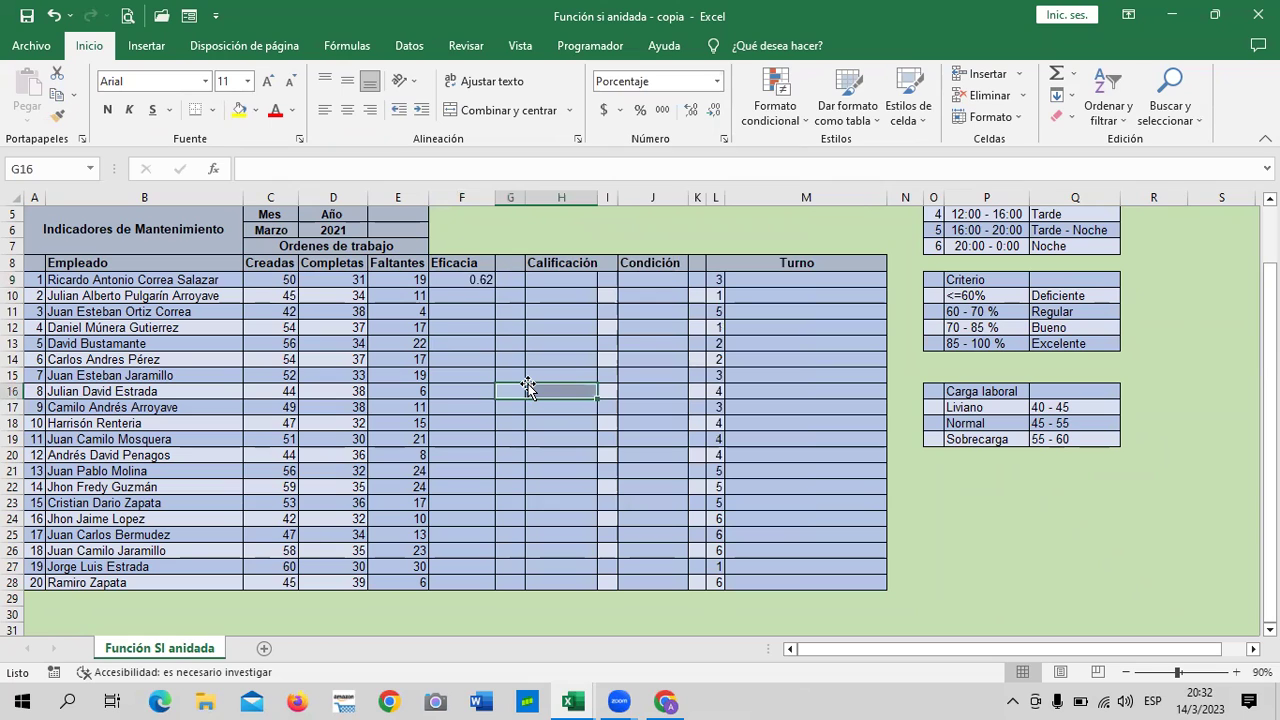
pyautogui.click(487, 278)
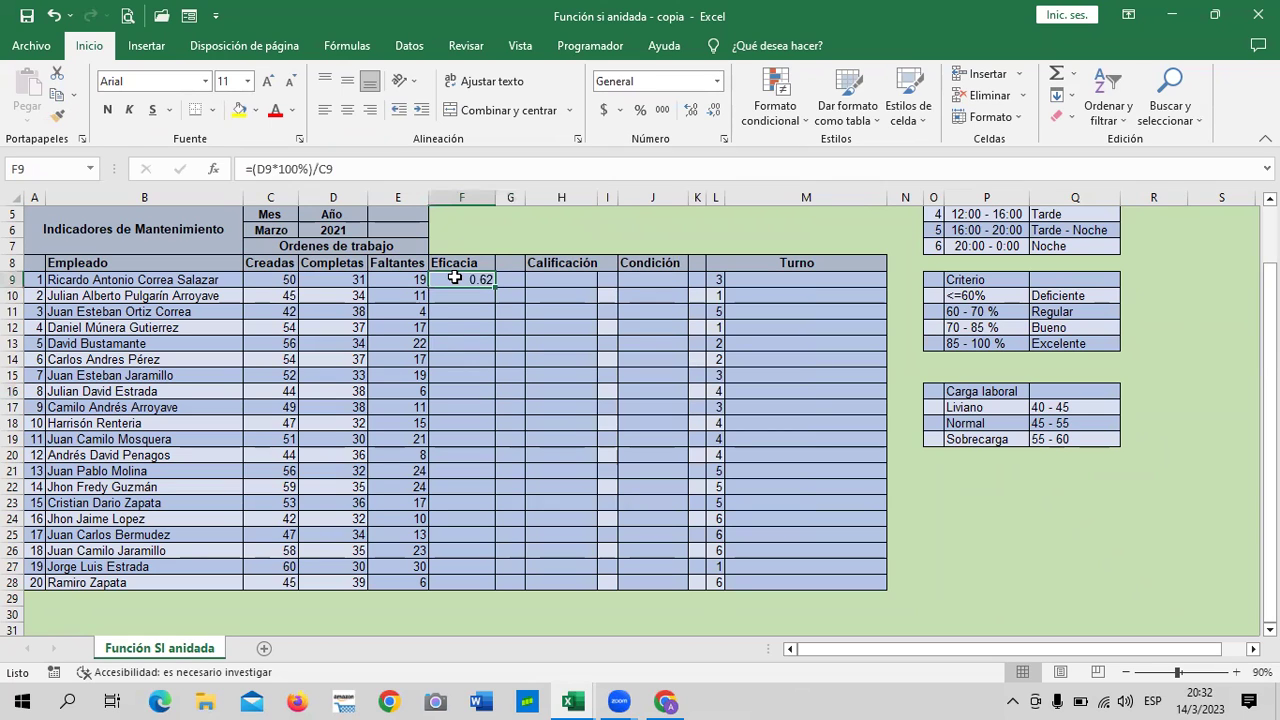
pyautogui.click(517, 320)
pyautogui.moveTo(471, 278); pyautogui.dragTo(456, 580)
pyautogui.click(561, 407)
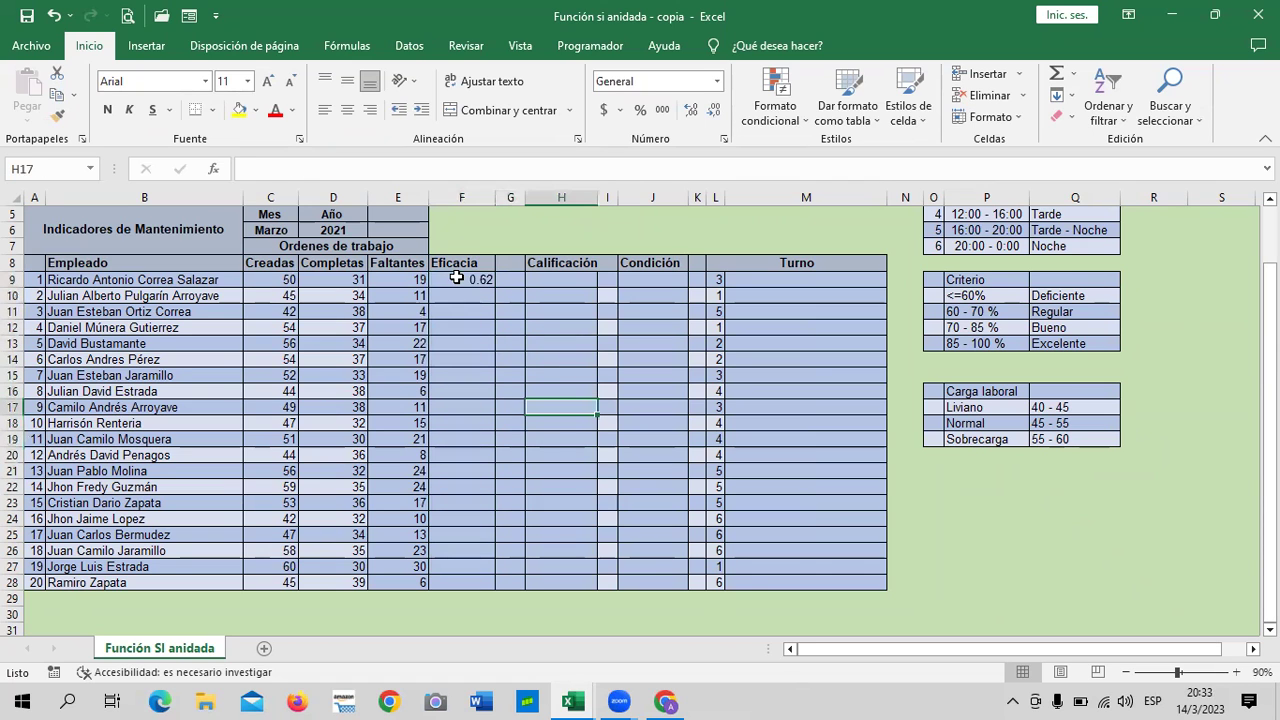
pyautogui.click(456, 278)
pyautogui.click(716, 81)
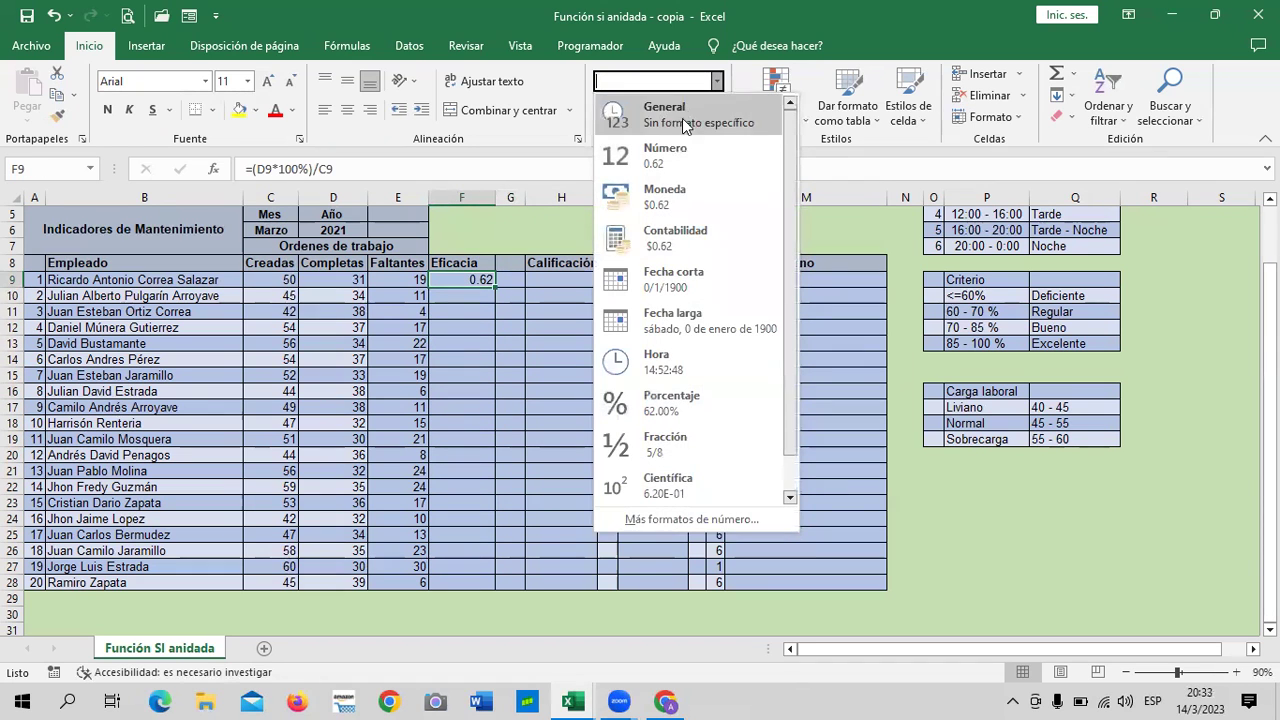
pyautogui.click(680, 402)
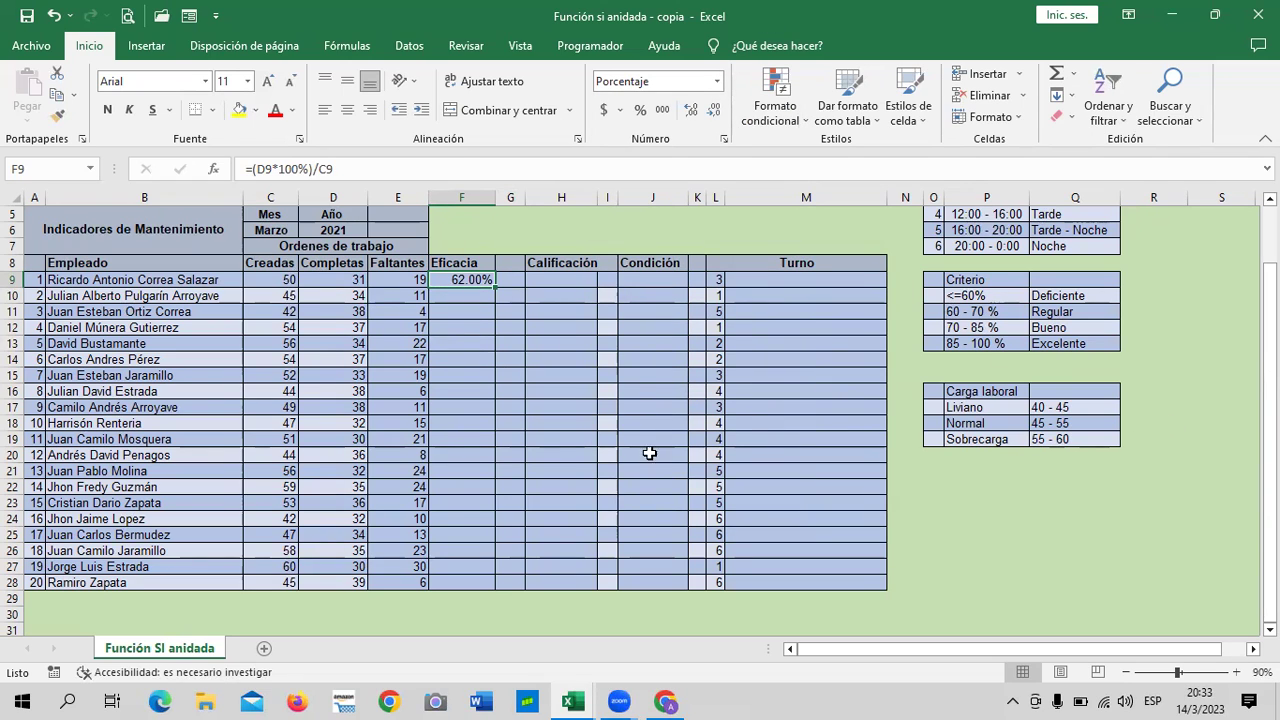
pyautogui.moveTo(480, 375); pyautogui.dragTo(486, 358)
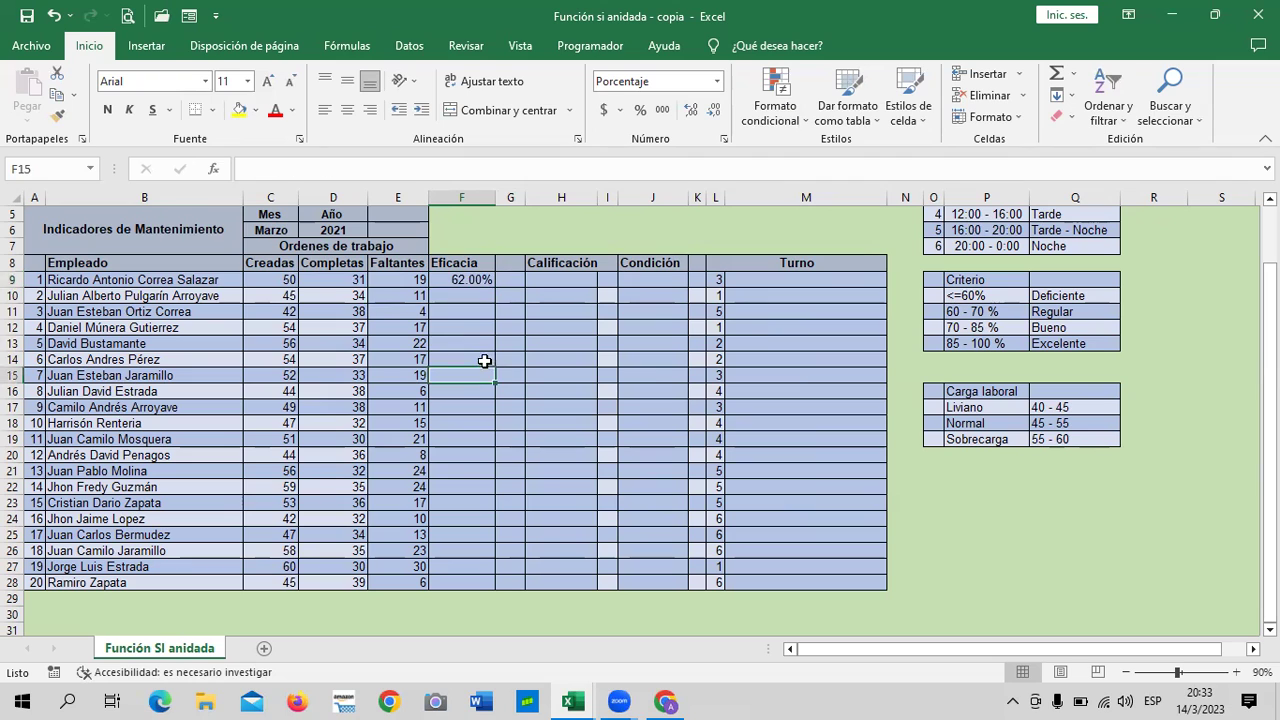
pyautogui.click(467, 280)
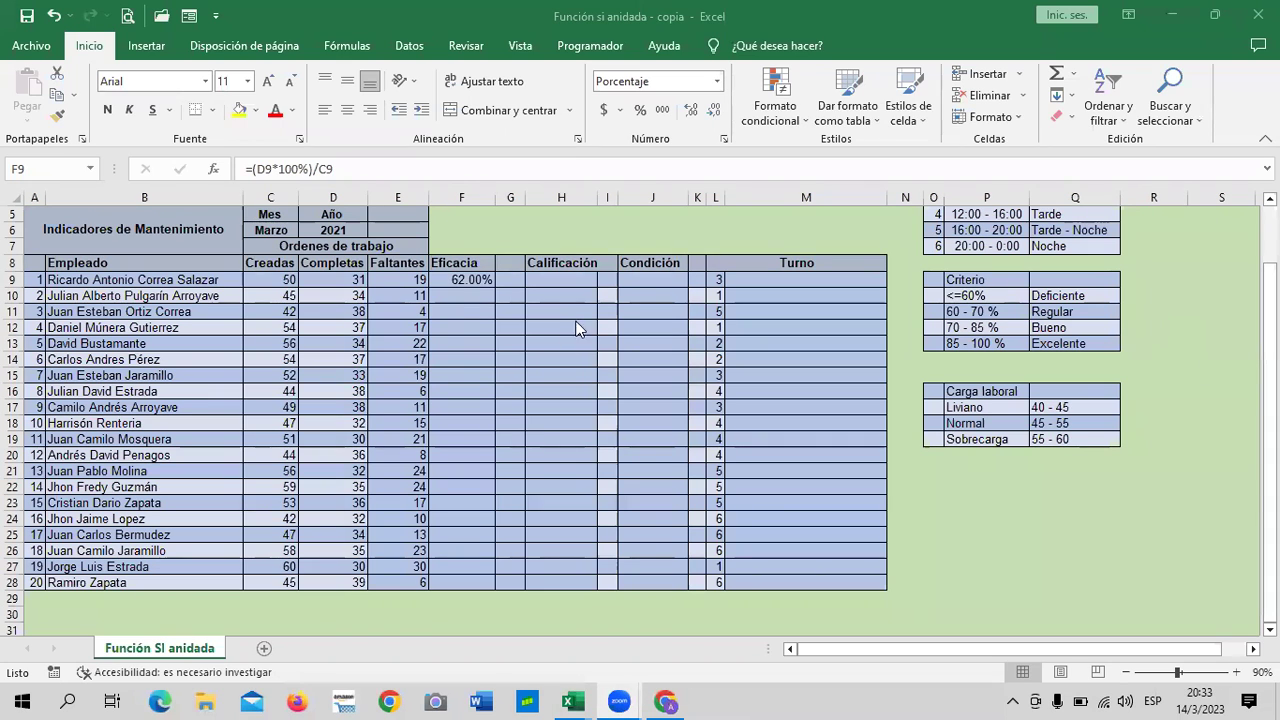
pyautogui.click(470, 282)
pyautogui.press('Delete')
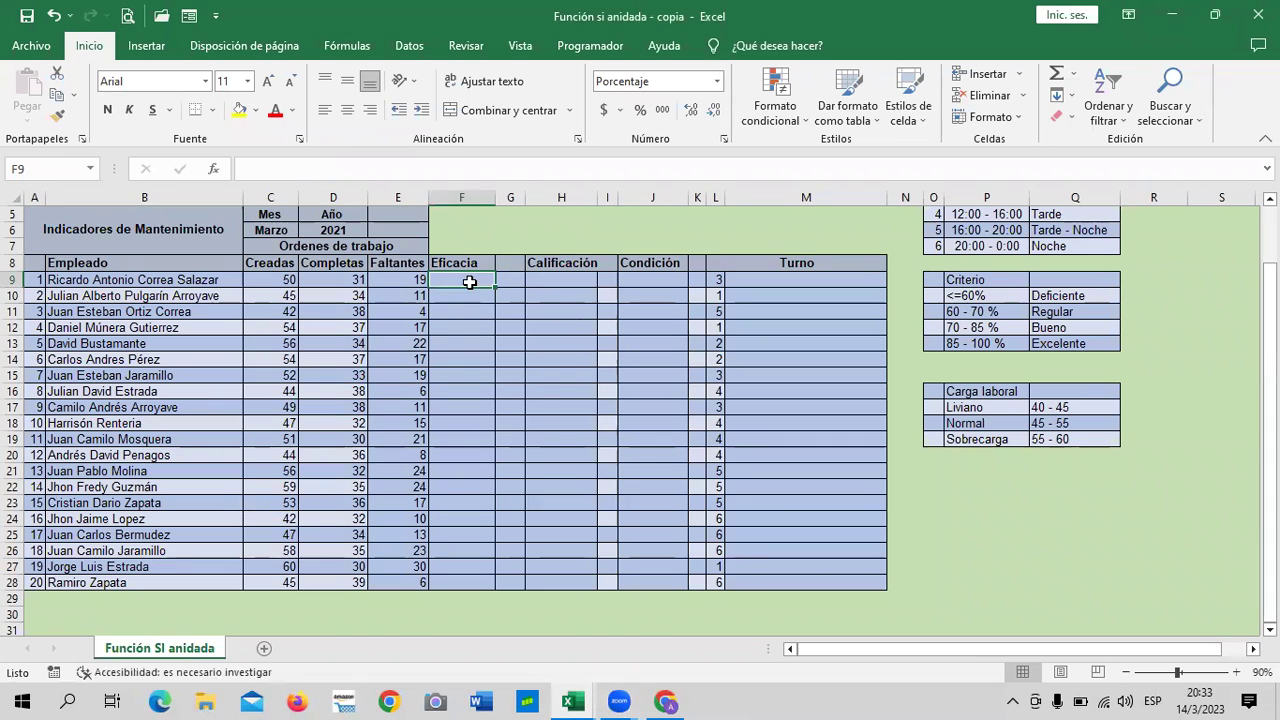
pyautogui.click(610, 428)
pyautogui.click(471, 275)
pyautogui.write('=')
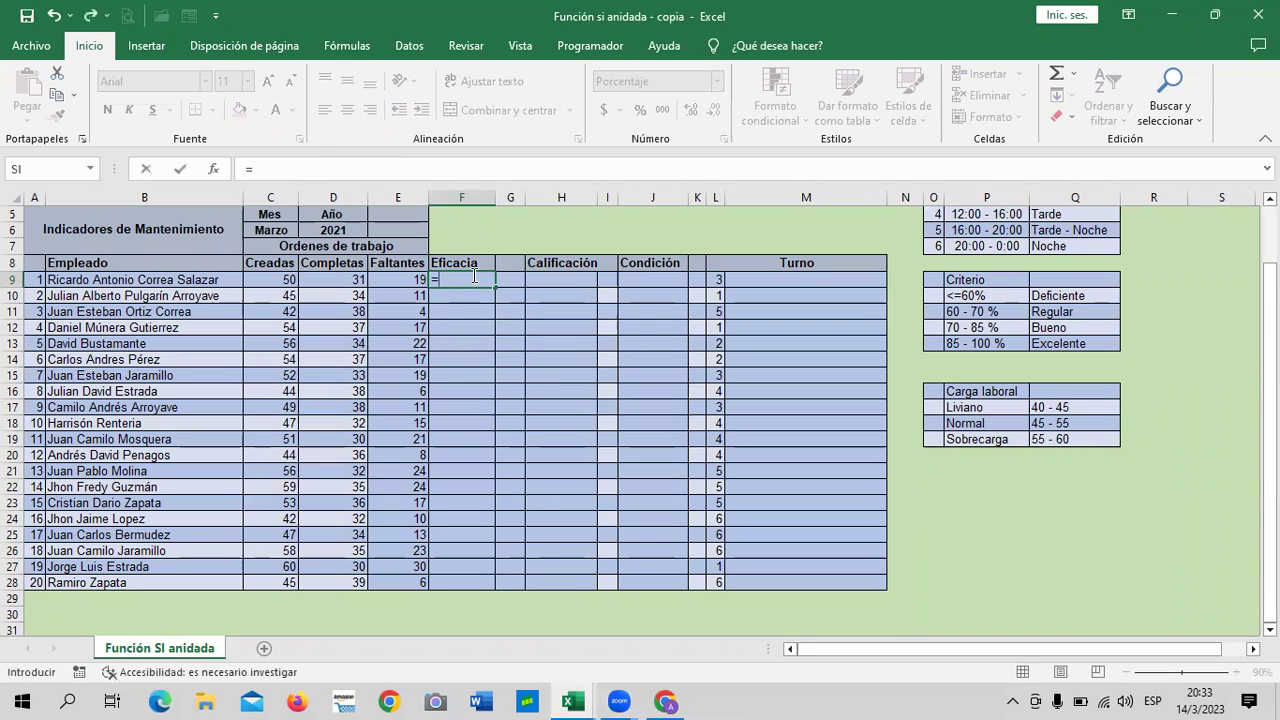
pyautogui.write('(')
pyautogui.press('XF86AudioLowerVolume')
pyautogui.press('XF86AudioLowerVolume')
pyautogui.click(334, 280)
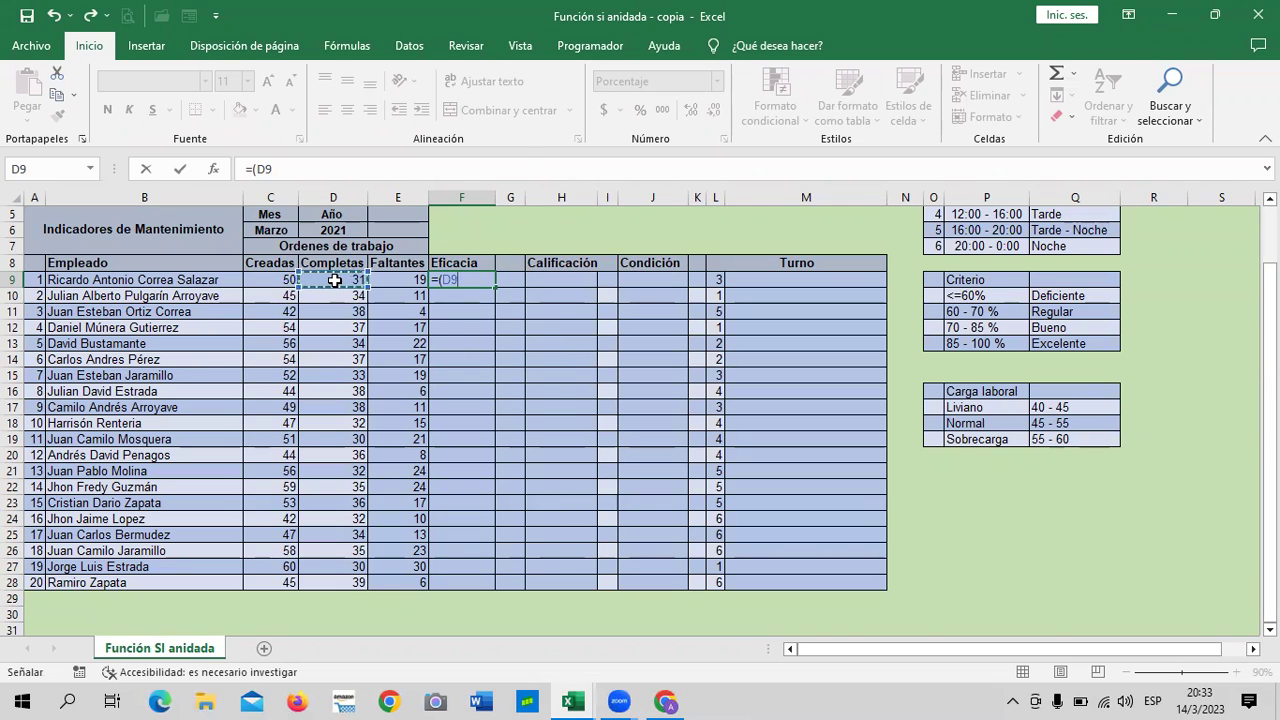
pyautogui.write('*')
pyautogui.write('100')
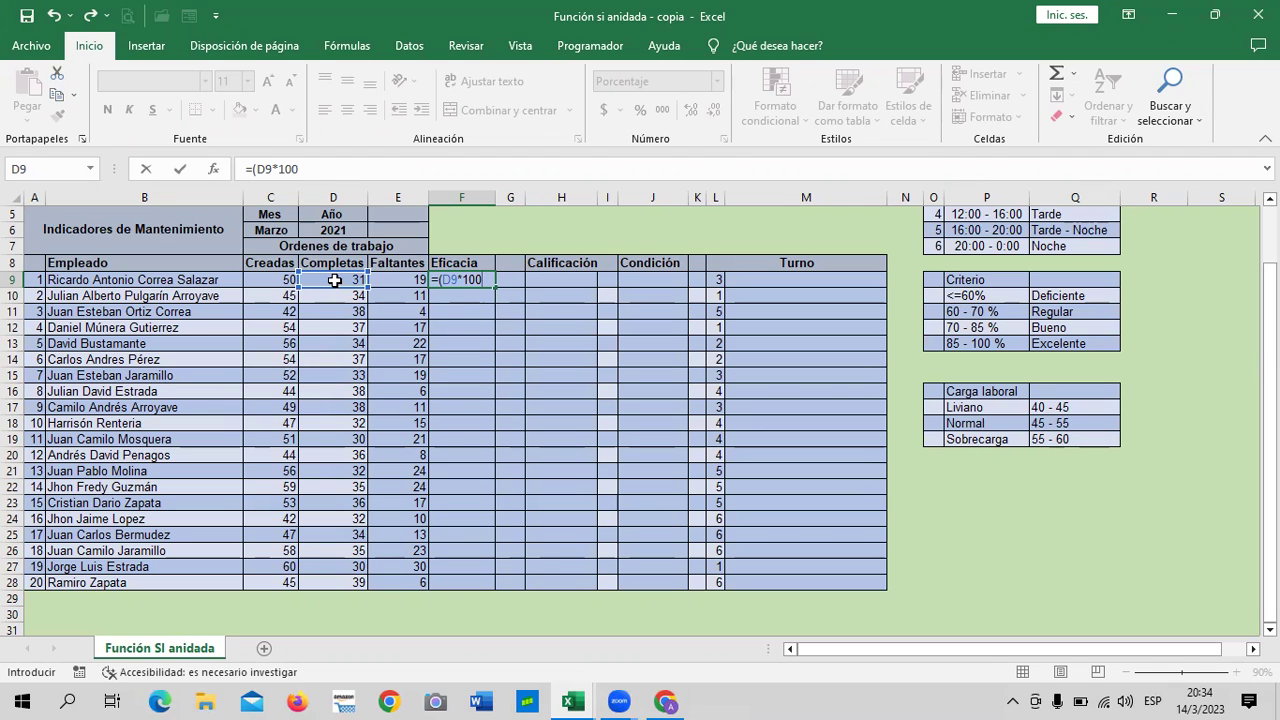
pyautogui.write('%)')
pyautogui.write('/')
pyautogui.click(262, 283)
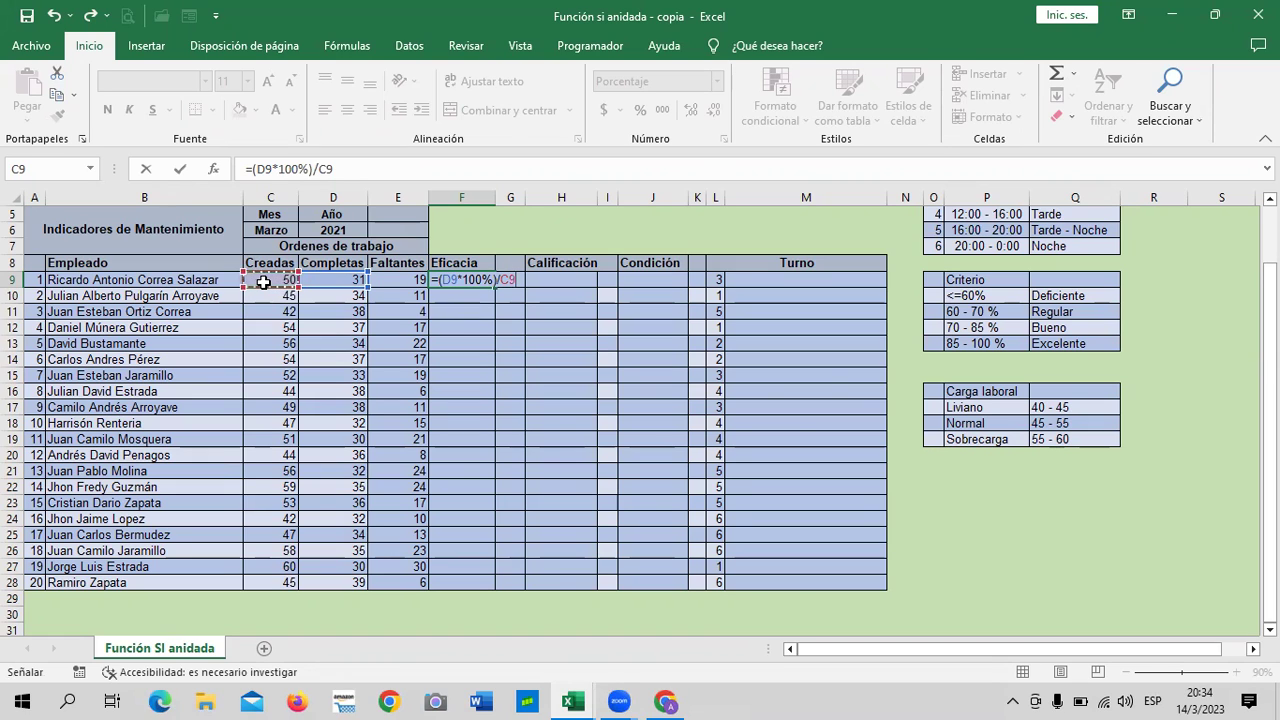
pyautogui.press('Return')
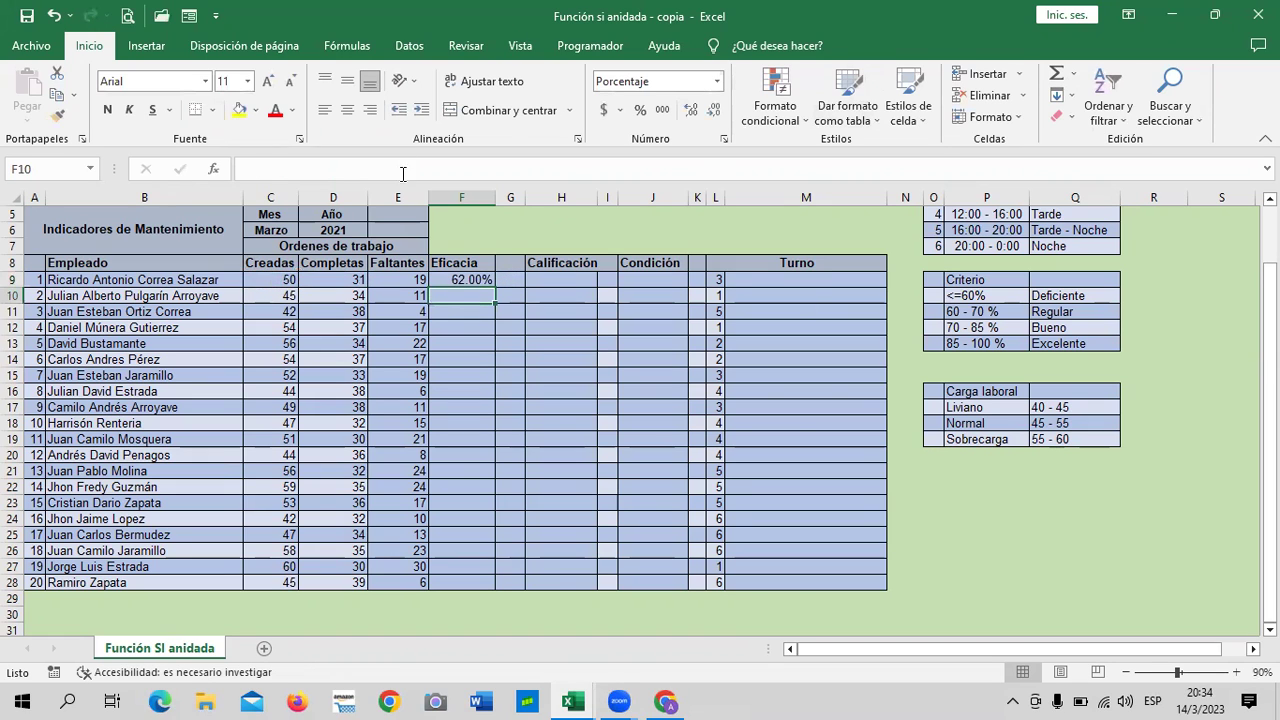
# Step: Fill the F9 Eficacia formula down to F28, giving 50.00% to 90.48%
pyautogui.click(453, 279)
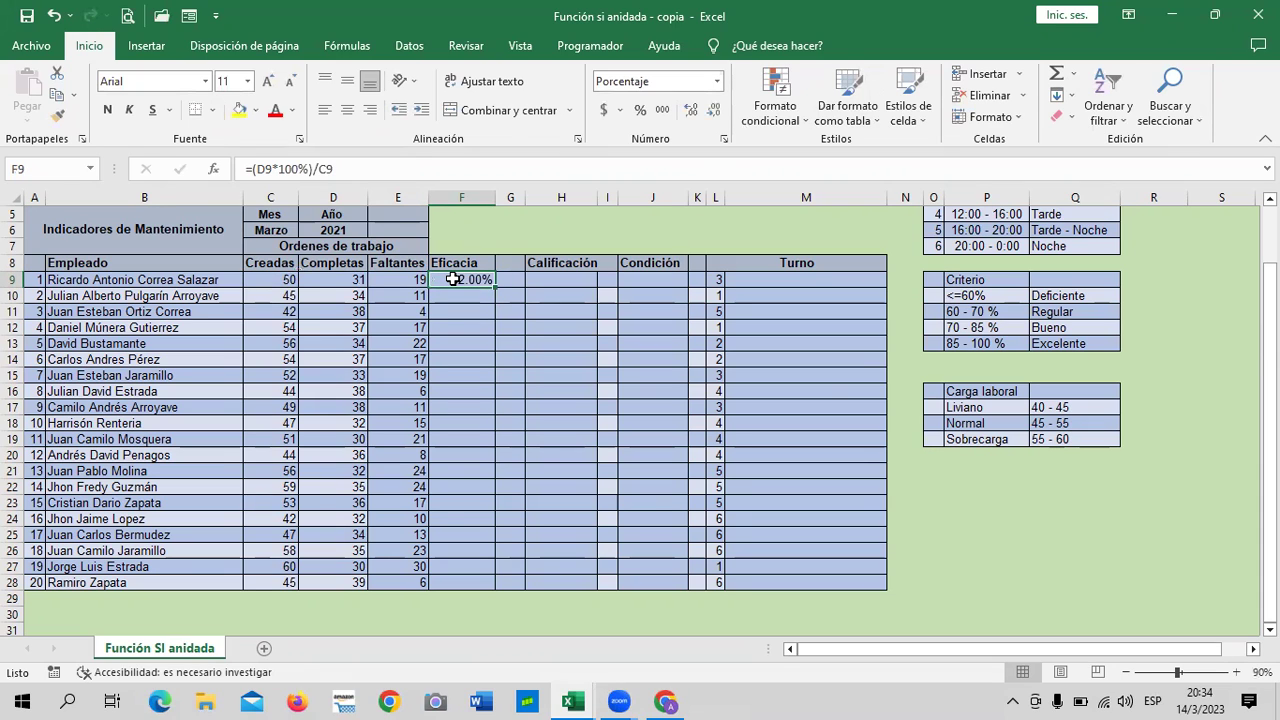
pyautogui.moveTo(494, 287); pyautogui.dragTo(507, 588)
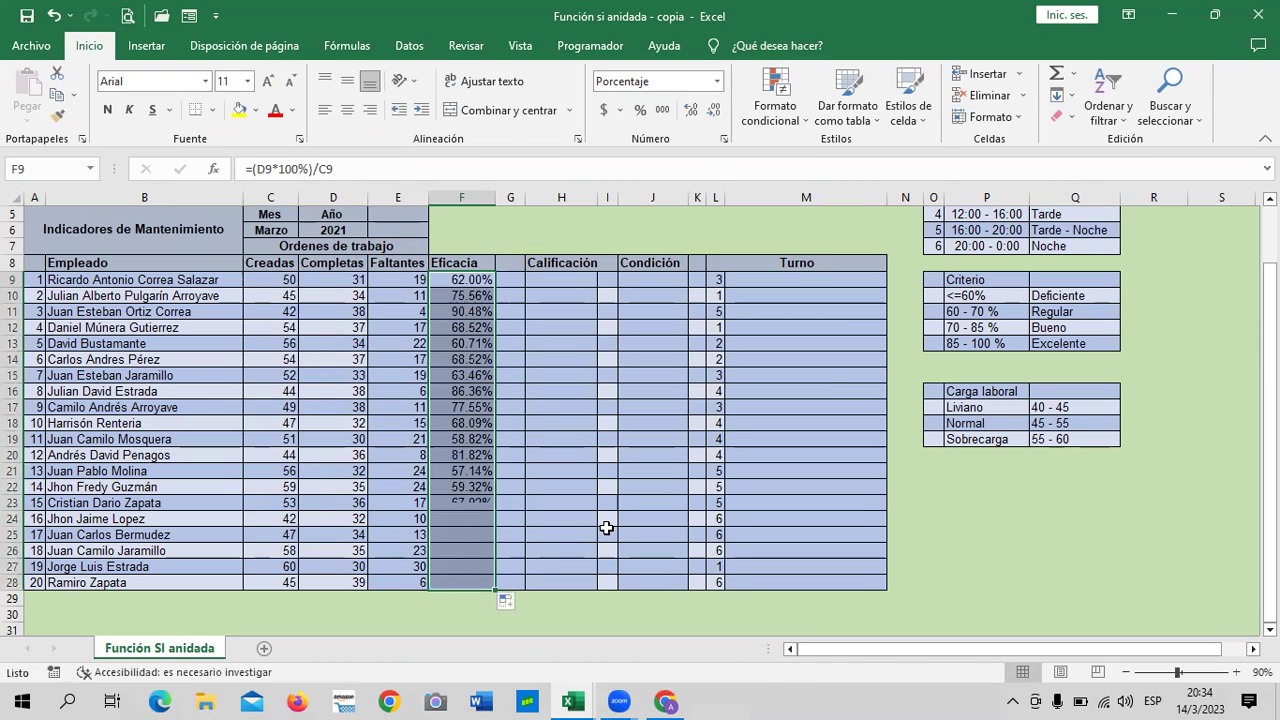
pyautogui.click(624, 503)
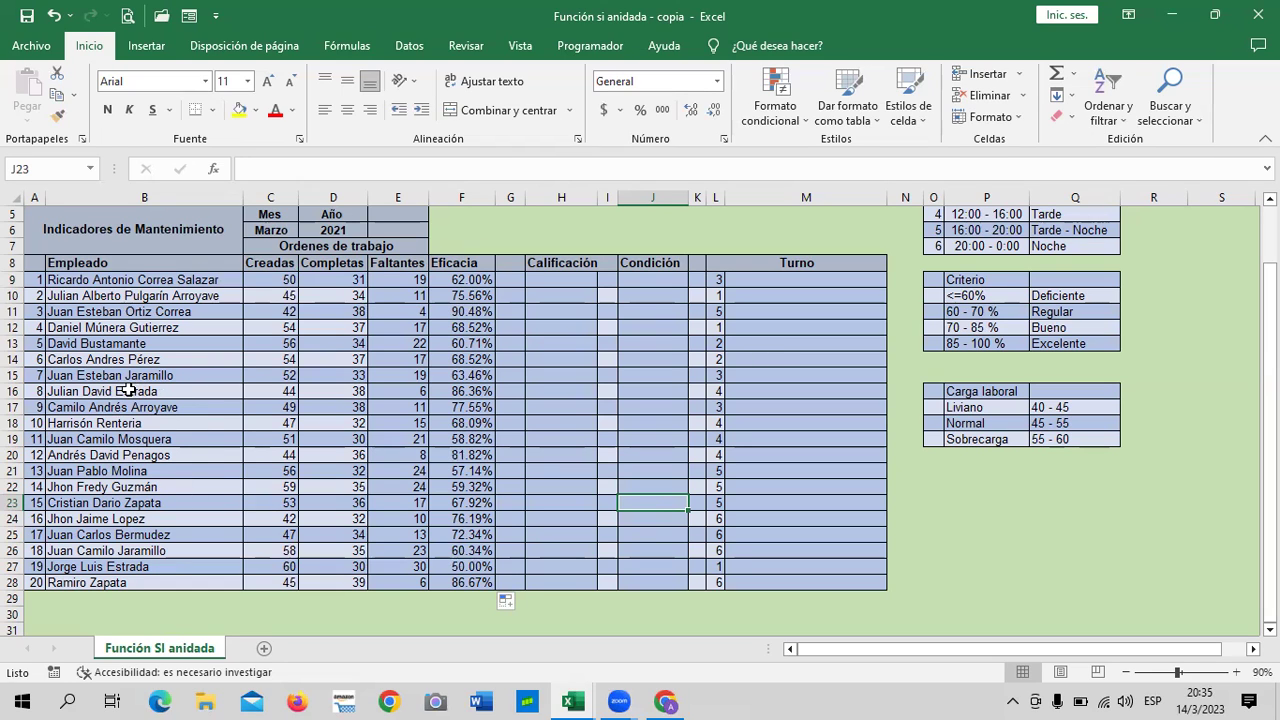
pyautogui.click(263, 279)
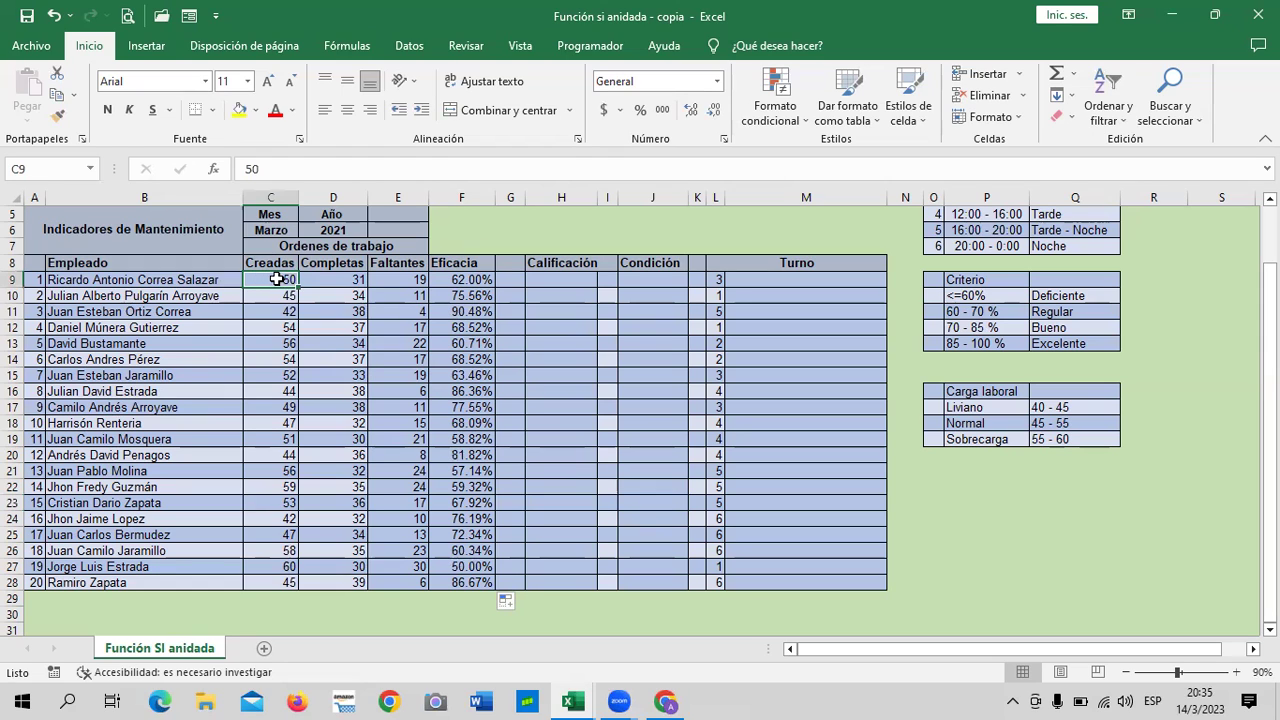
pyautogui.click(327, 278)
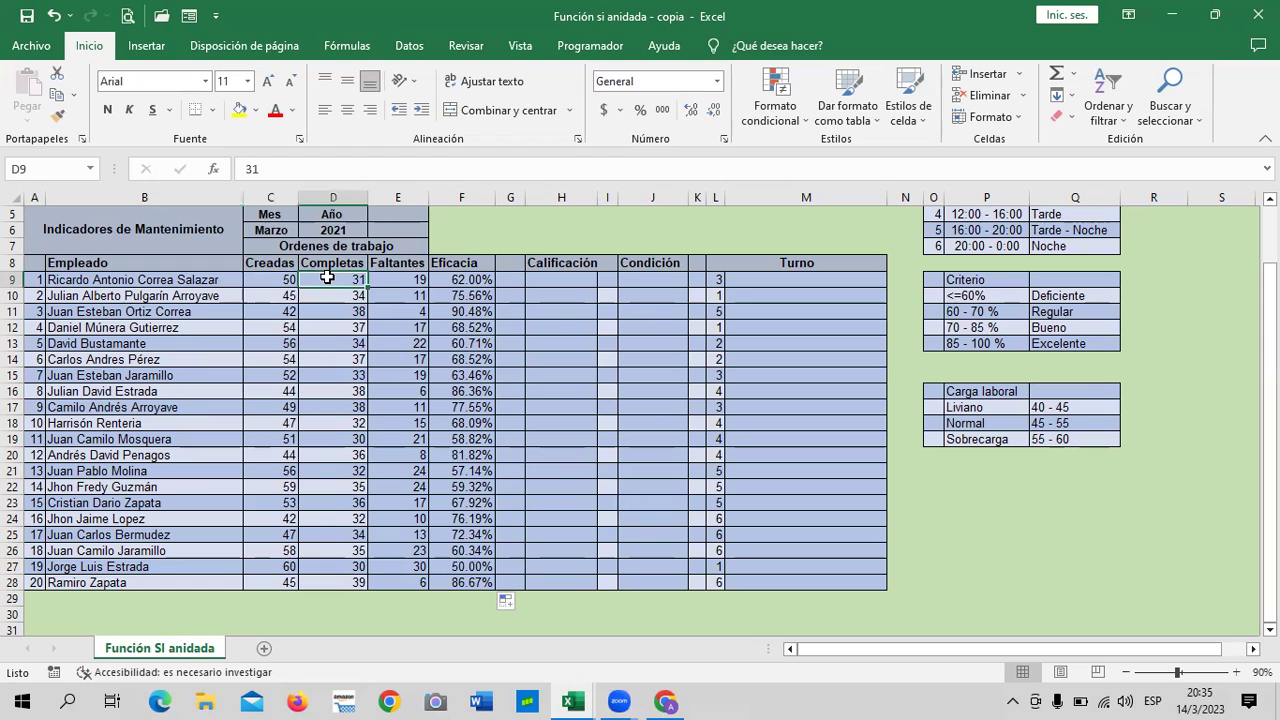
pyautogui.click(401, 278)
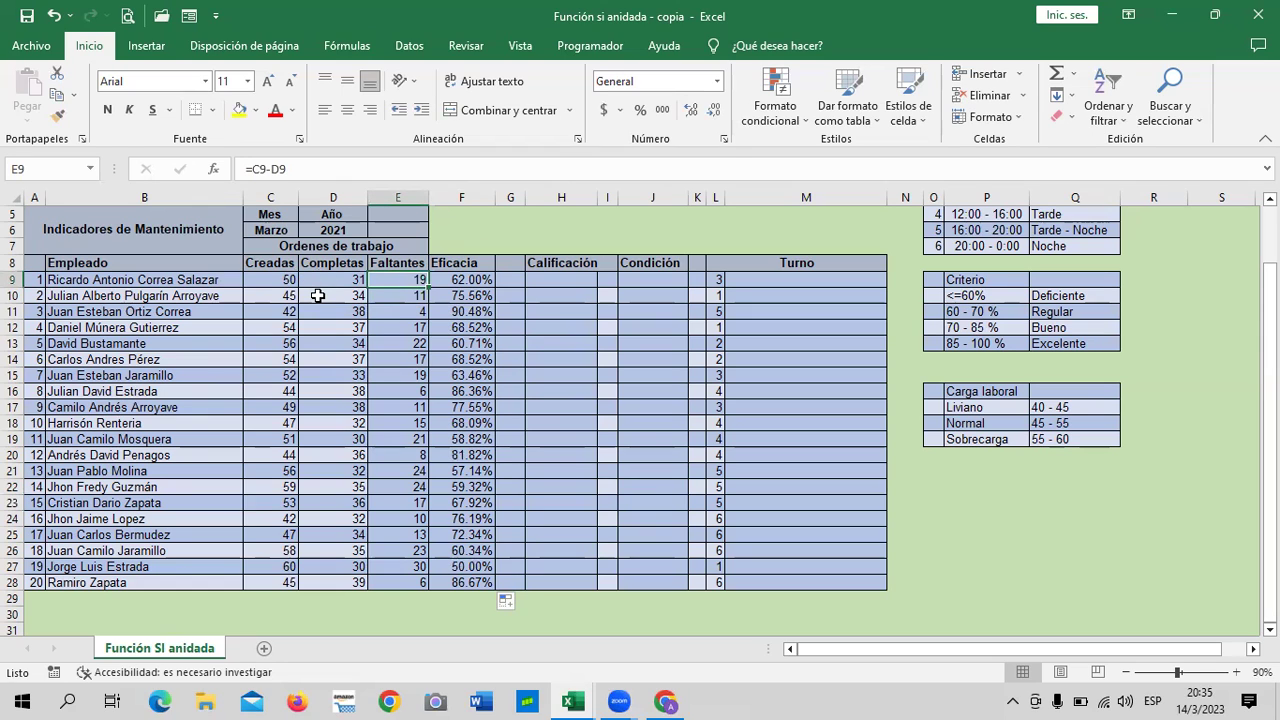
pyautogui.click(274, 281)
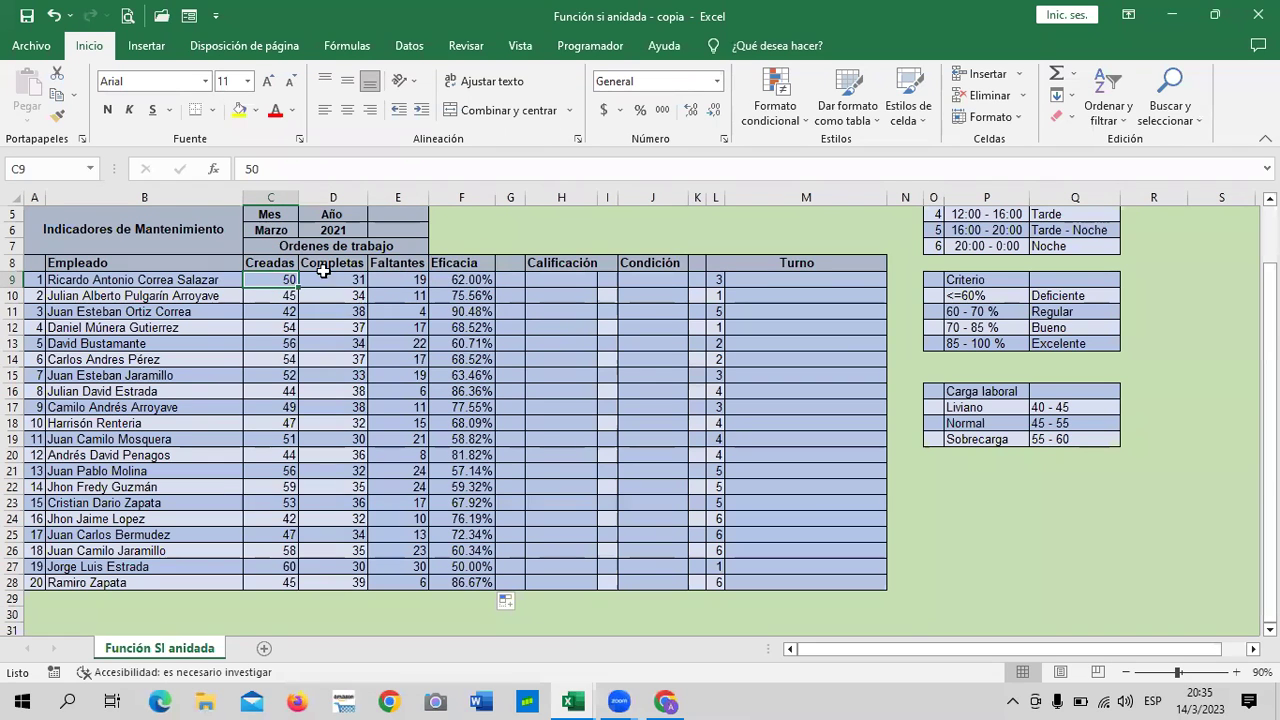
pyautogui.click(452, 280)
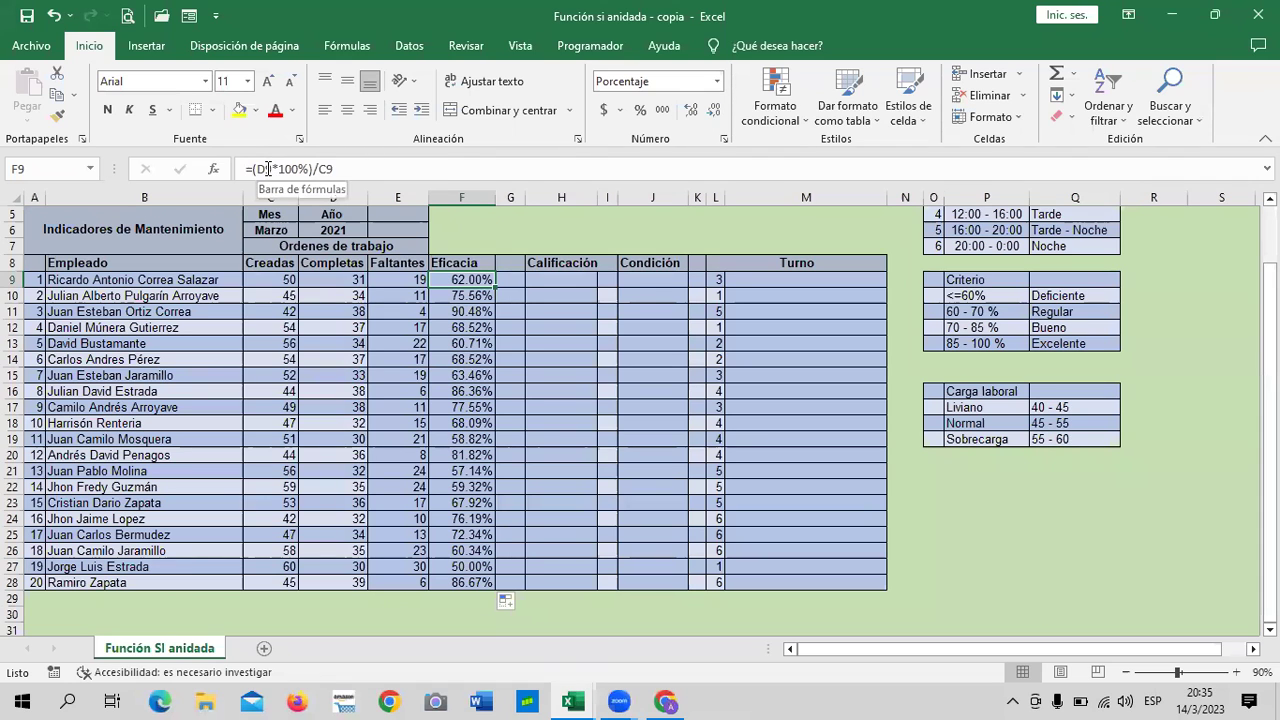
pyautogui.moveTo(561, 270); pyautogui.dragTo(546, 278)
pyautogui.click(560, 278)
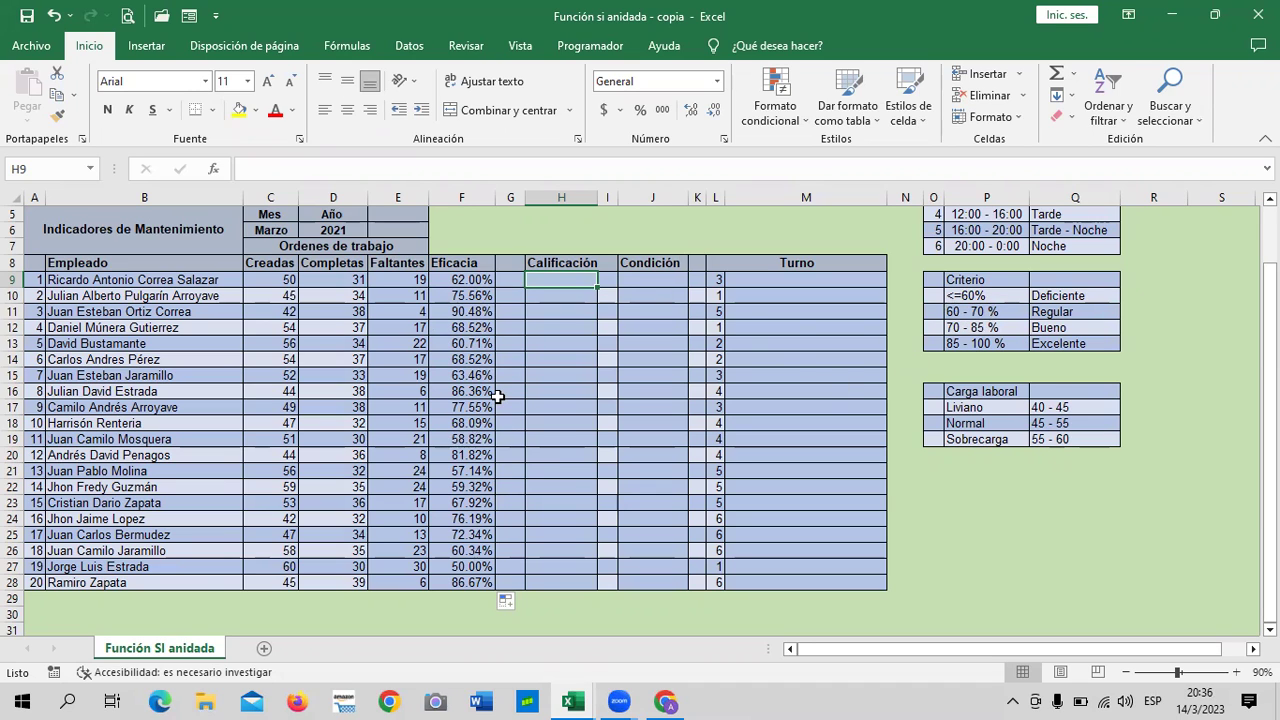
pyautogui.click(455, 279)
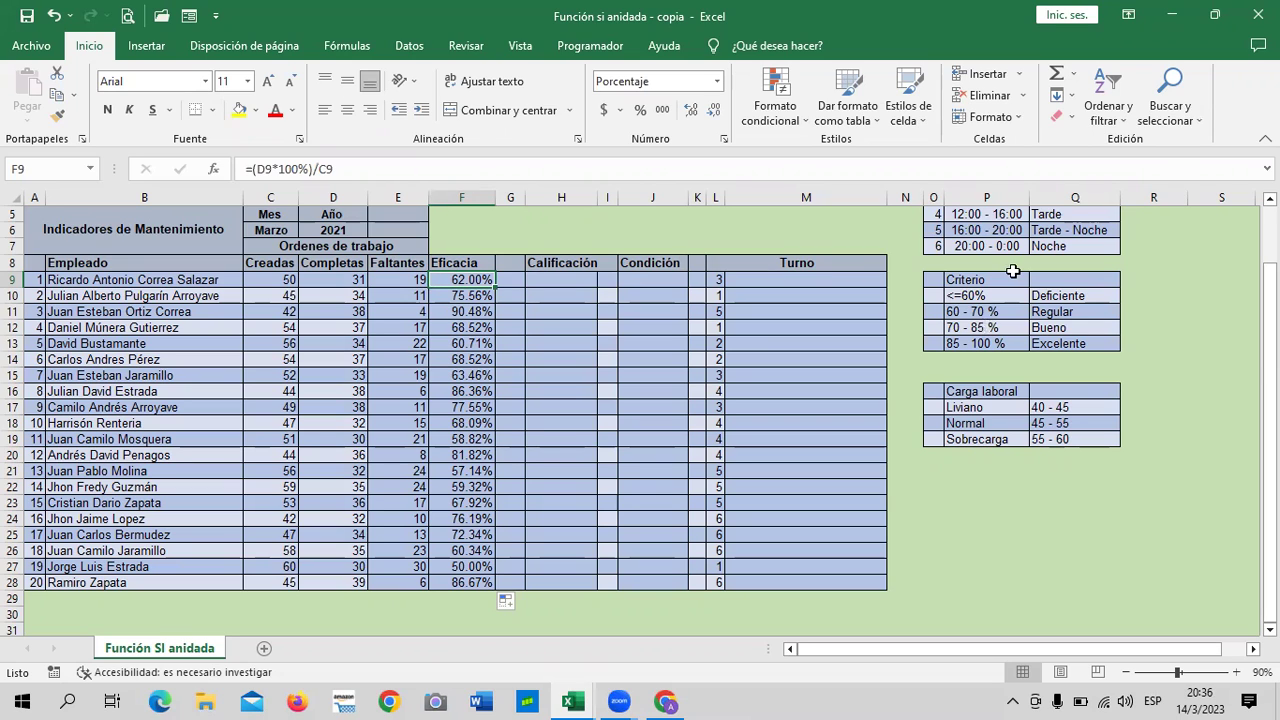
pyautogui.click(568, 279)
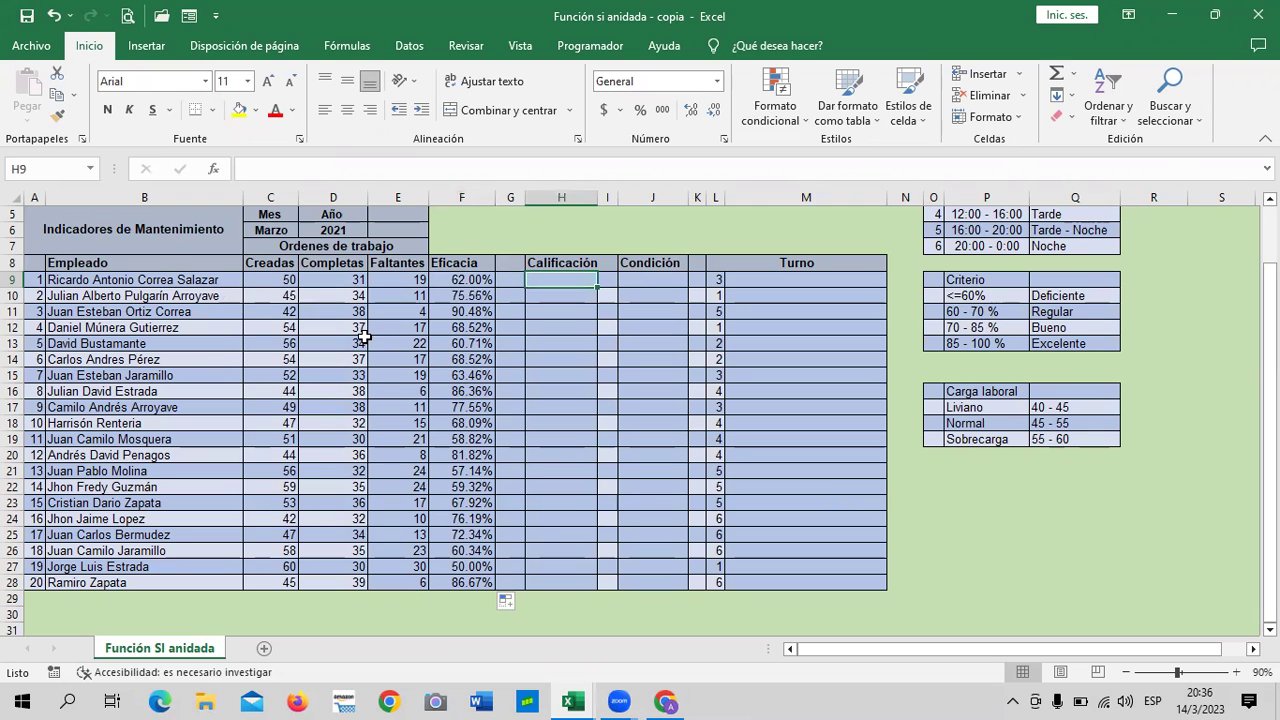
pyautogui.click(999, 298)
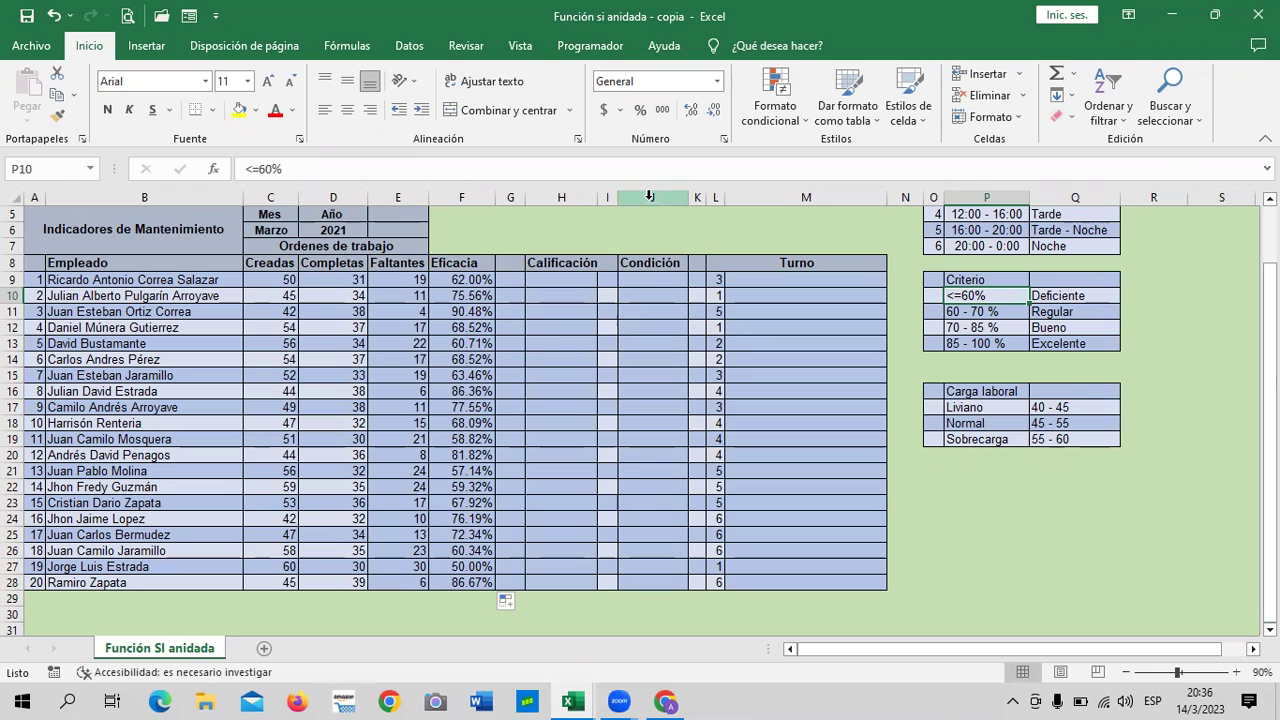
pyautogui.click(992, 311)
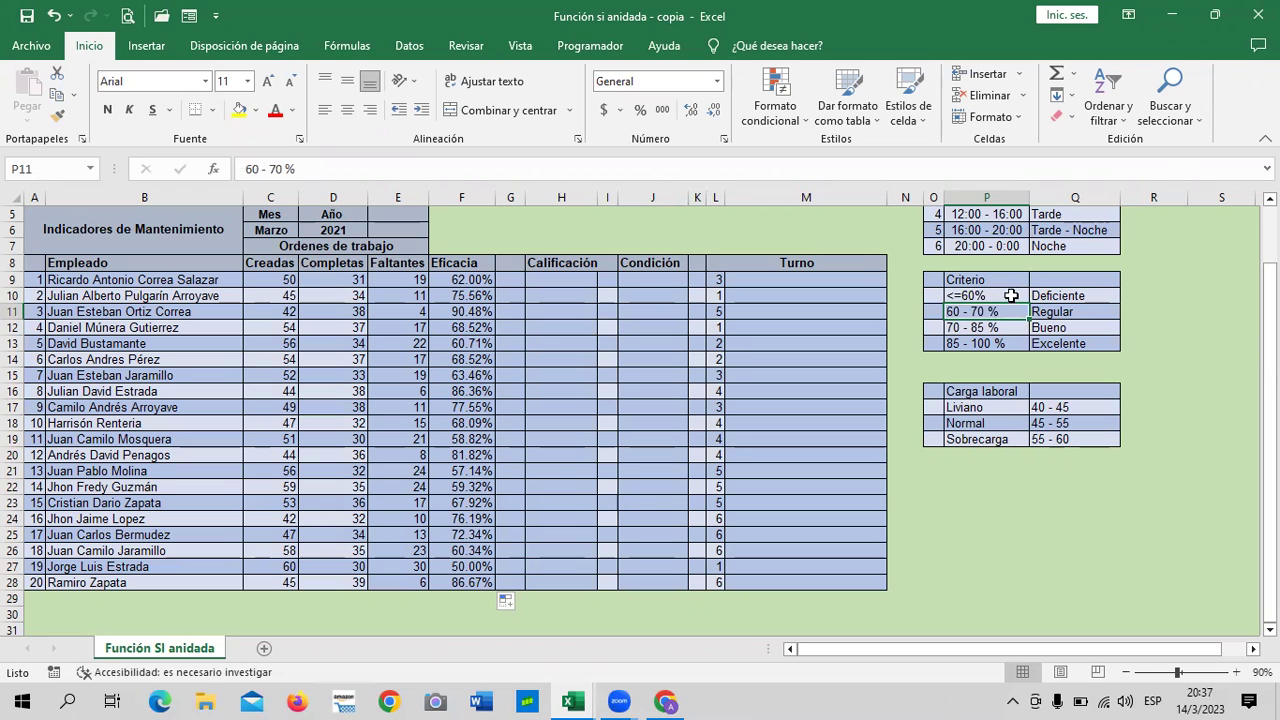
pyautogui.click(959, 342)
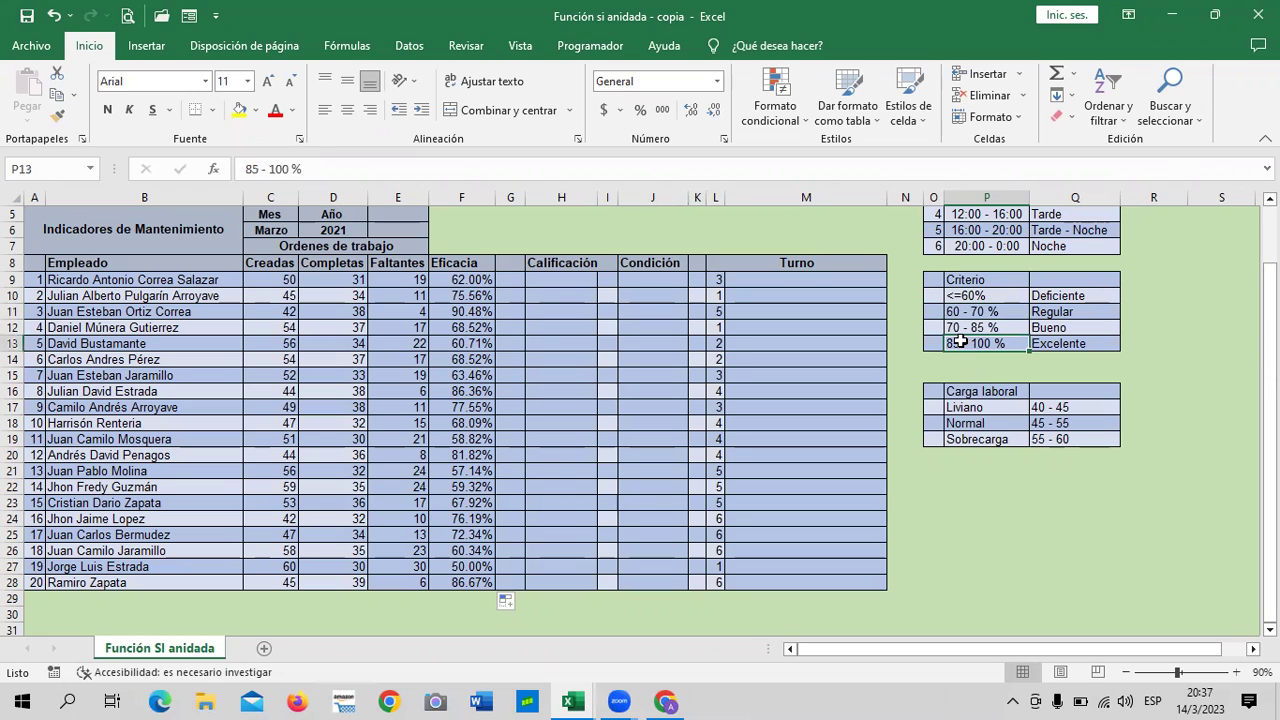
pyautogui.click(1010, 295)
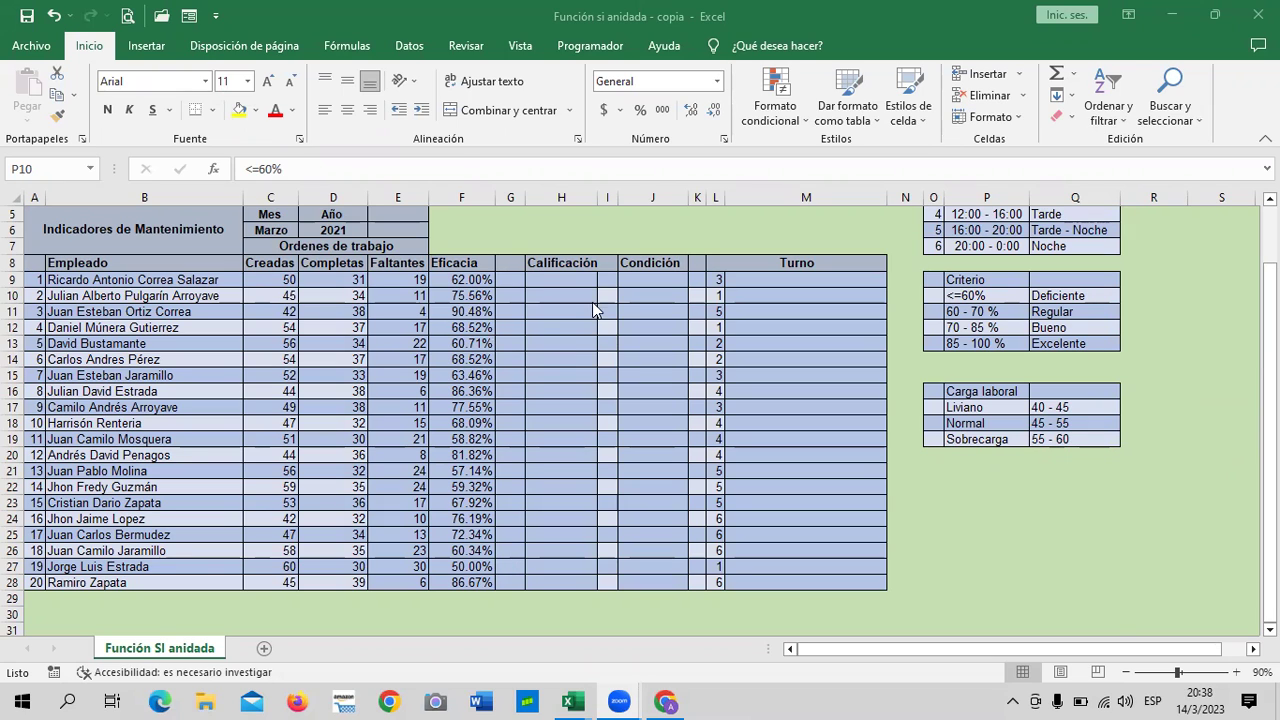
# Step: Type =SI(F9<=60%;"Deficiente"; in H9 and insert a nested SI
pyautogui.click(563, 278)
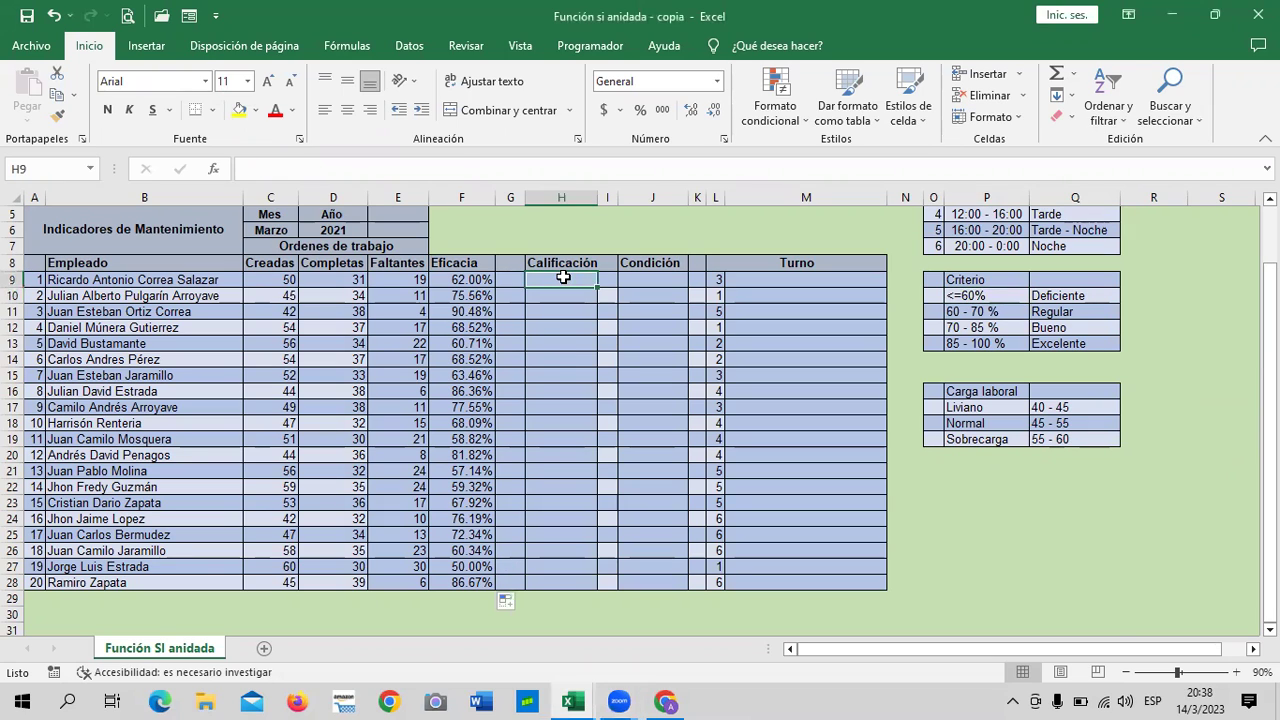
pyautogui.write('=si')
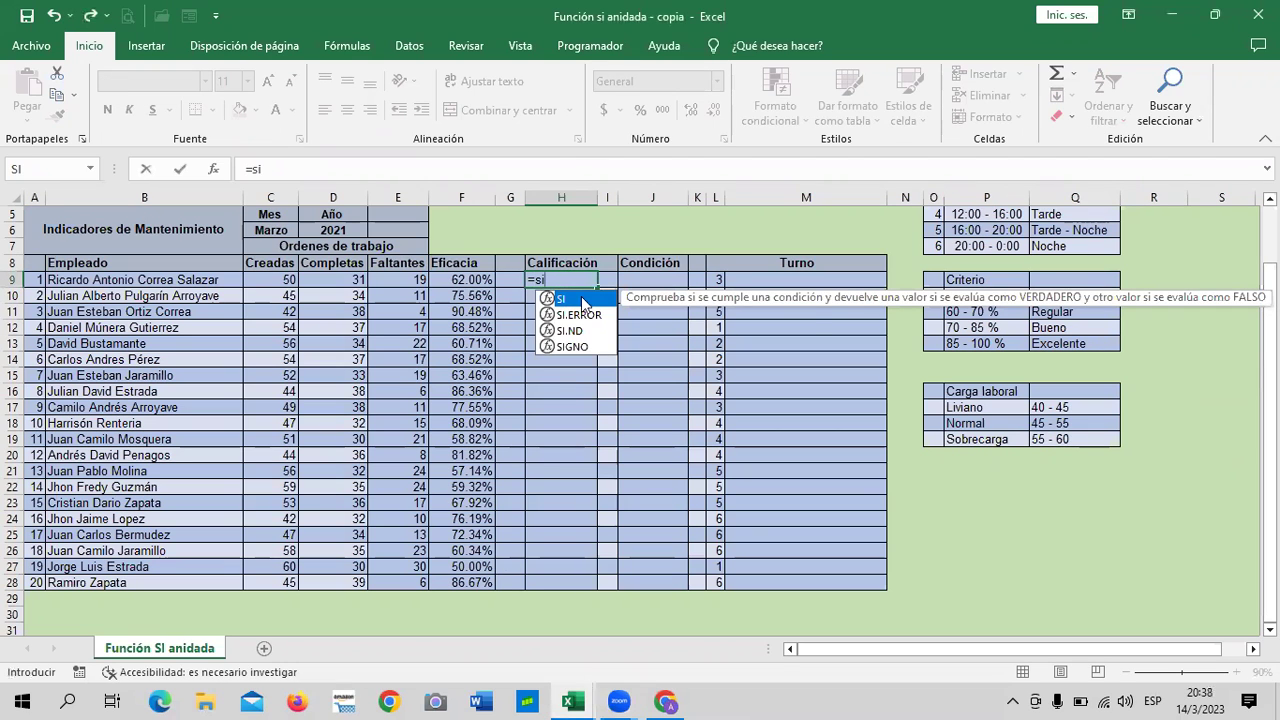
pyautogui.doubleClick(583, 299)
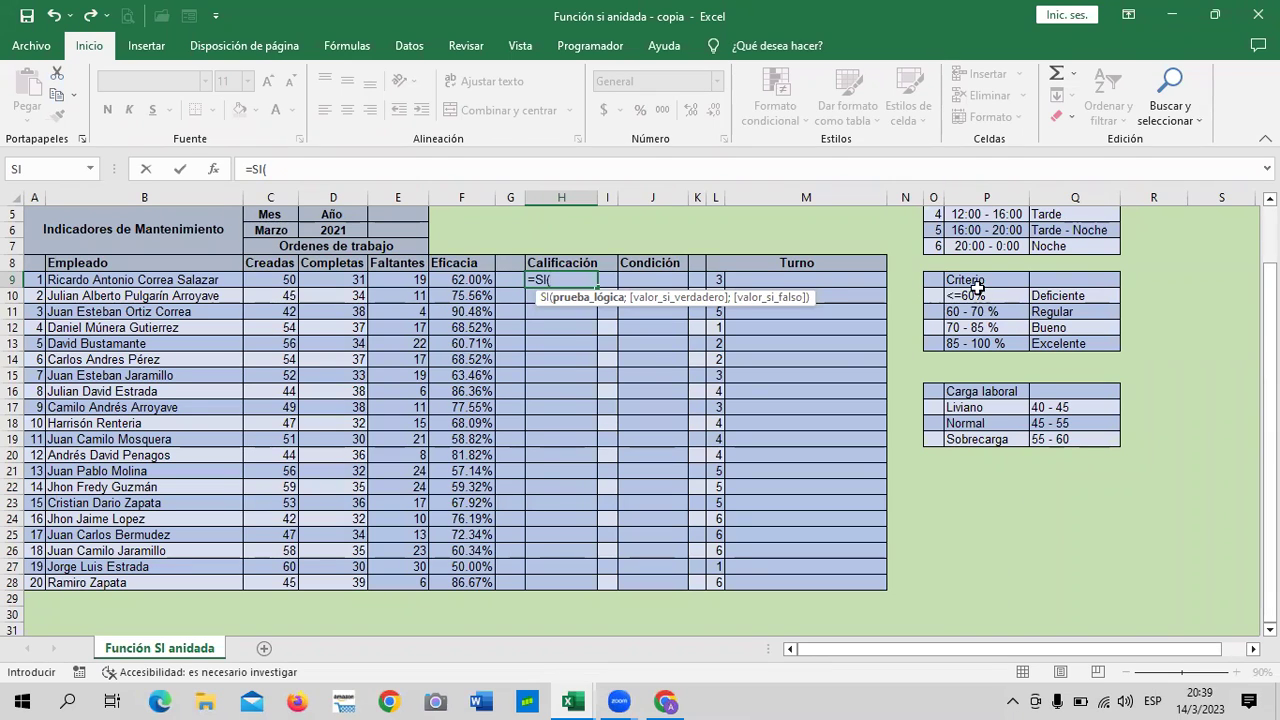
pyautogui.click(463, 281)
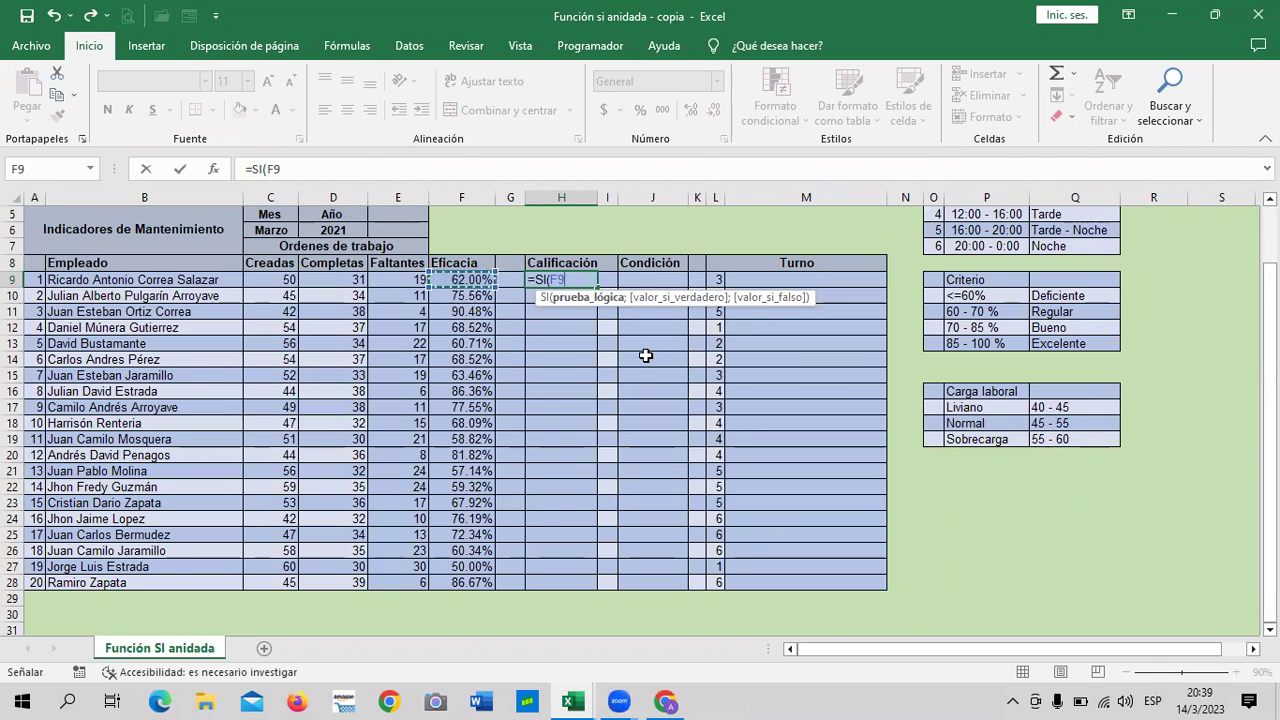
pyautogui.write('<')
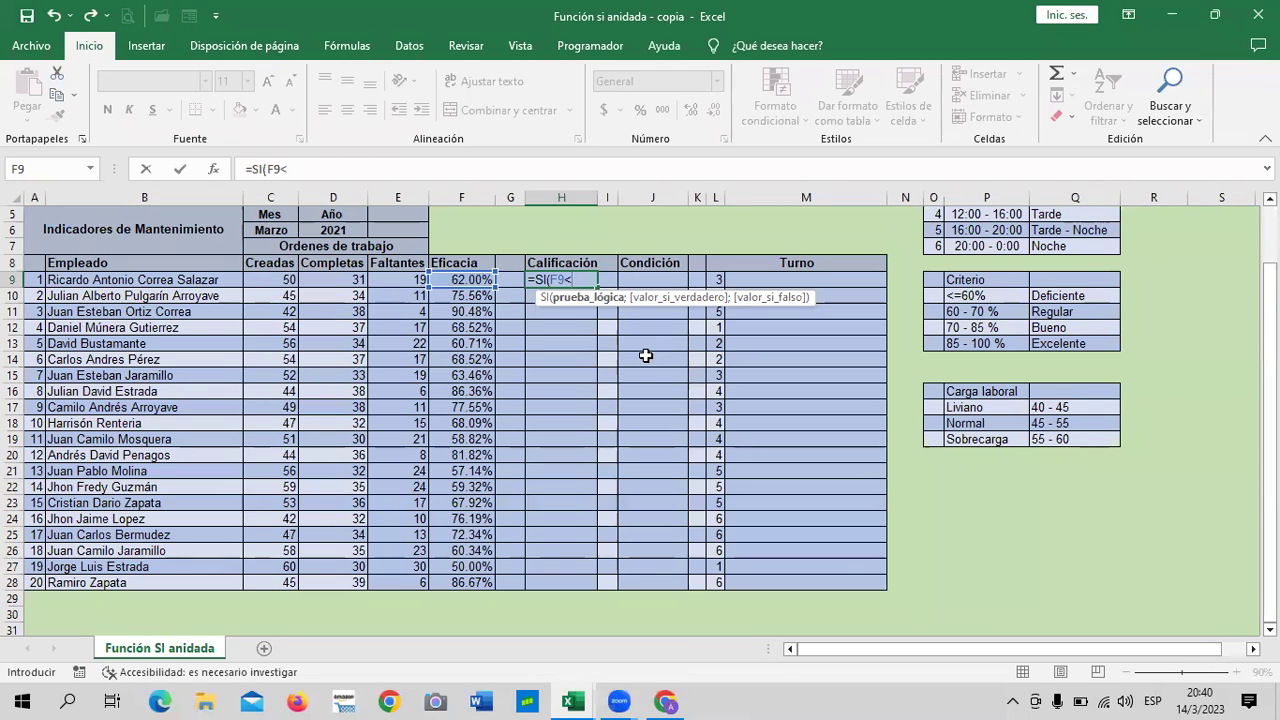
pyautogui.write('=')
pyautogui.write('60')
pyautogui.write('%;"')
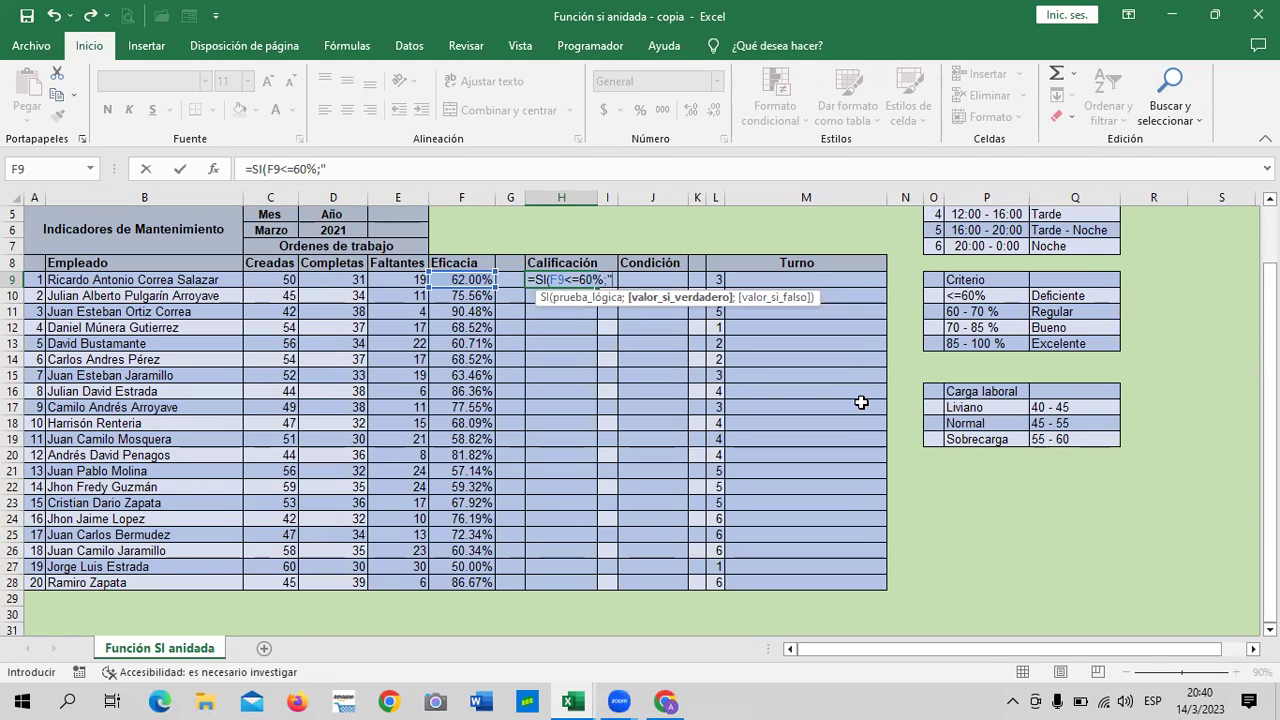
pyautogui.write('De')
pyautogui.write('ficiente')
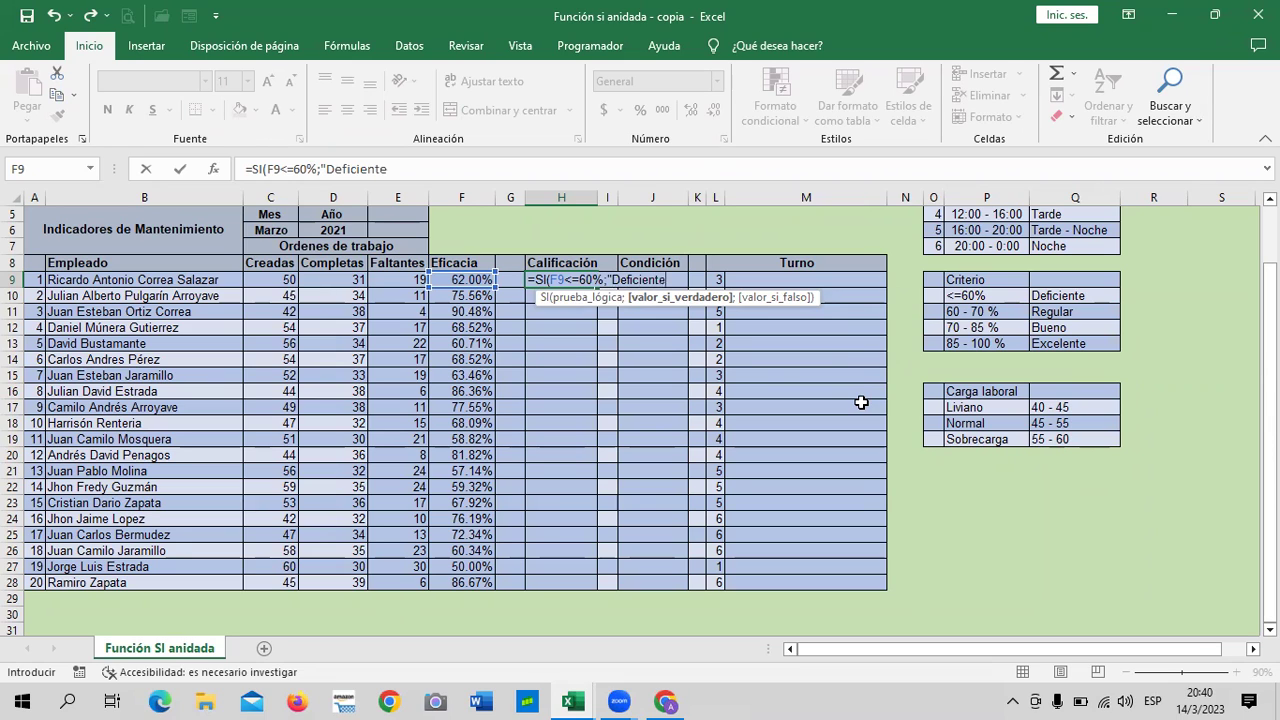
pyautogui.write('";')
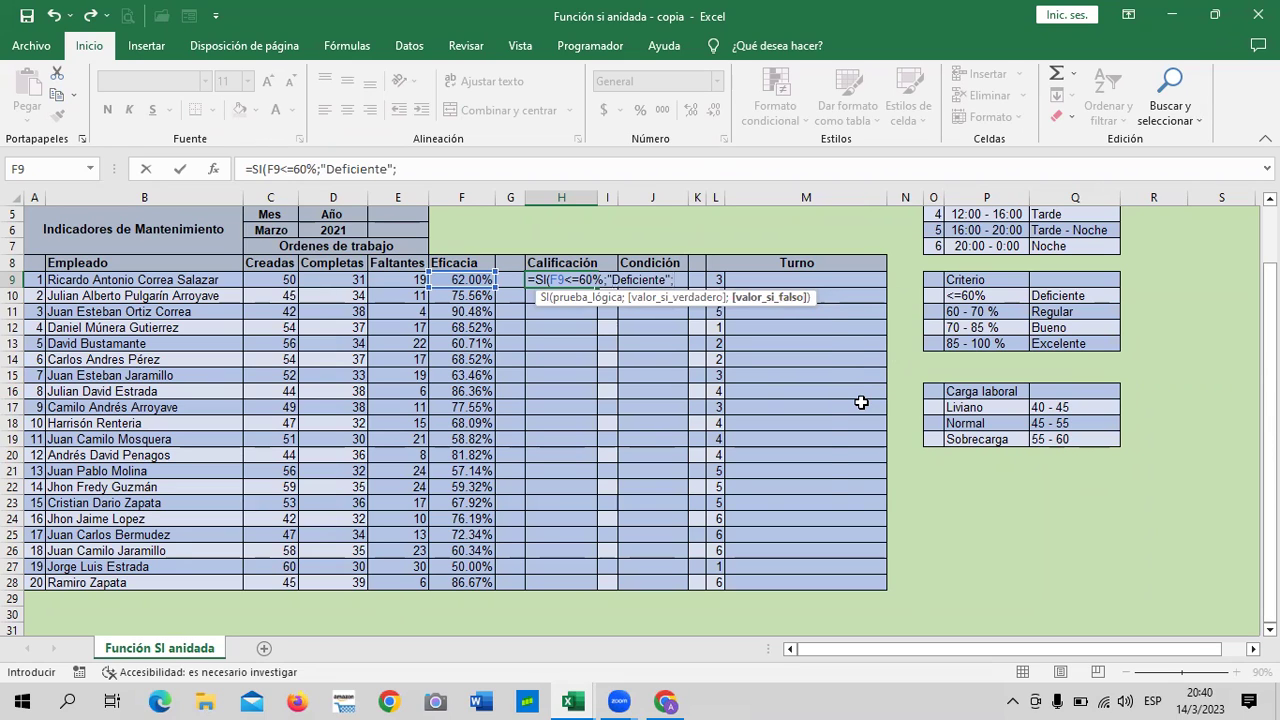
pyautogui.write('si')
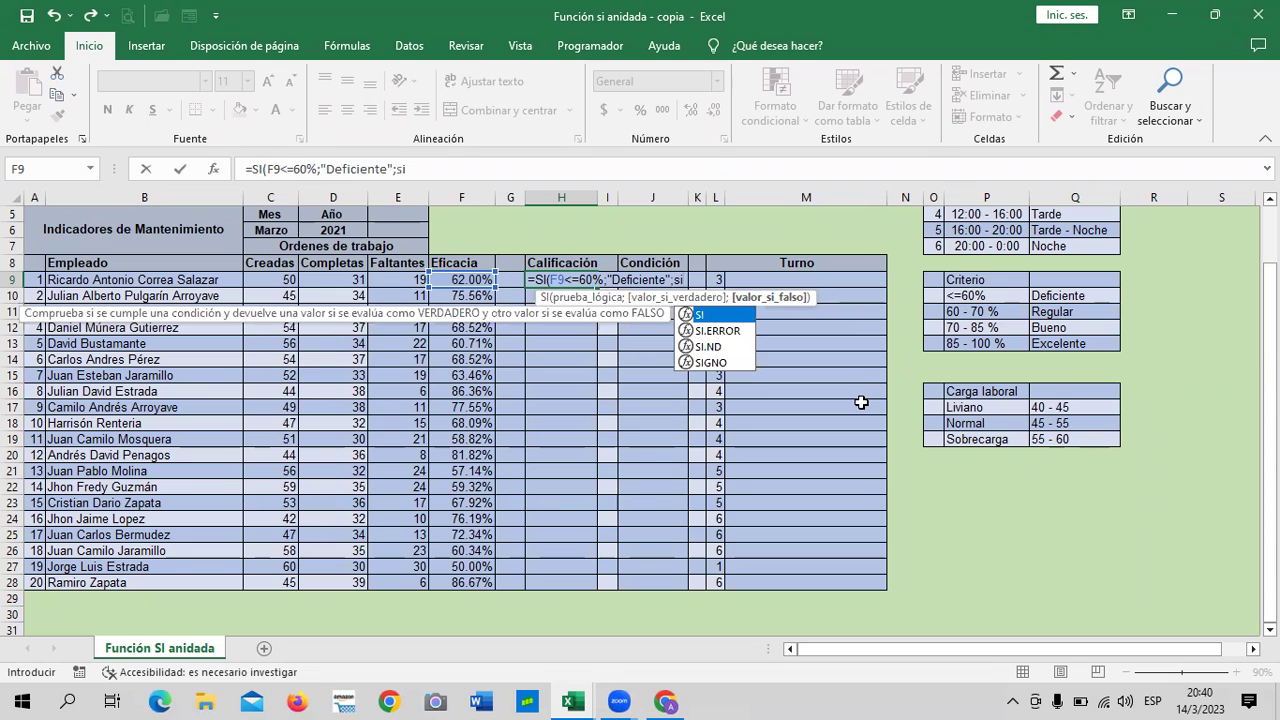
# Step: Add the nested SI(F9<70%;"Regular"; tier to the H9 formula
pyautogui.doubleClick(722, 316)
pyautogui.click(466, 281)
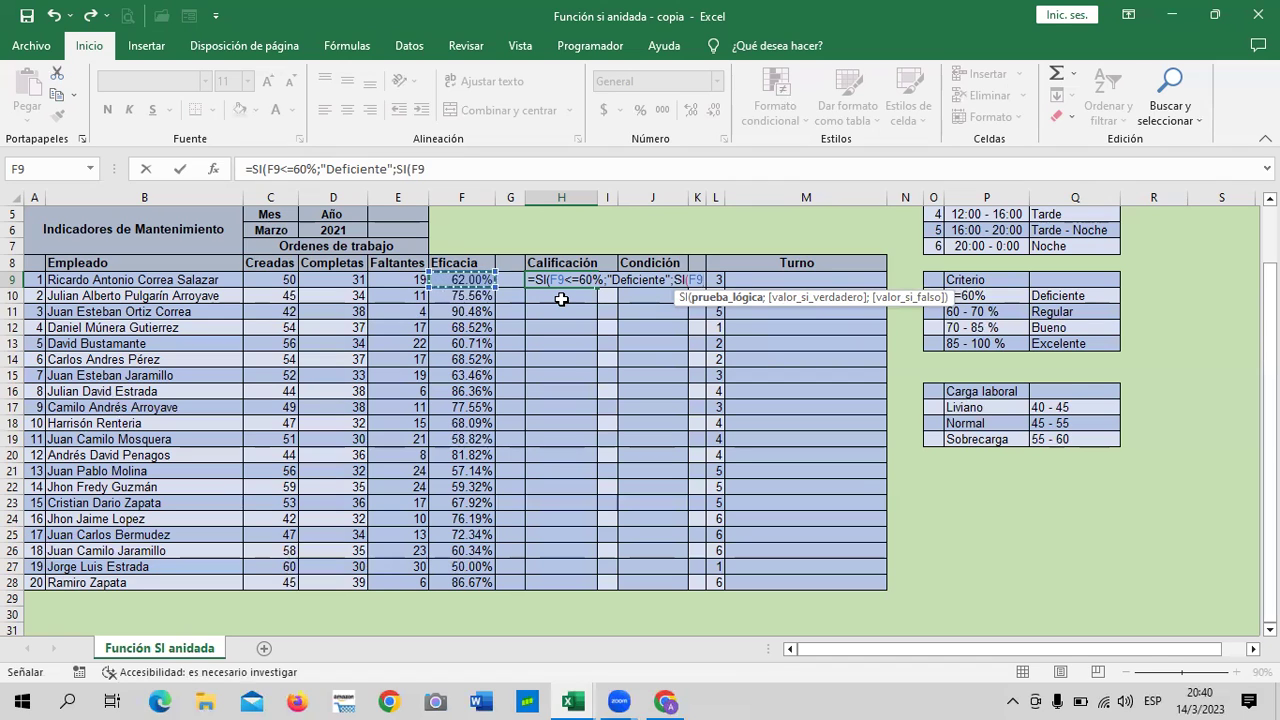
pyautogui.write('70')
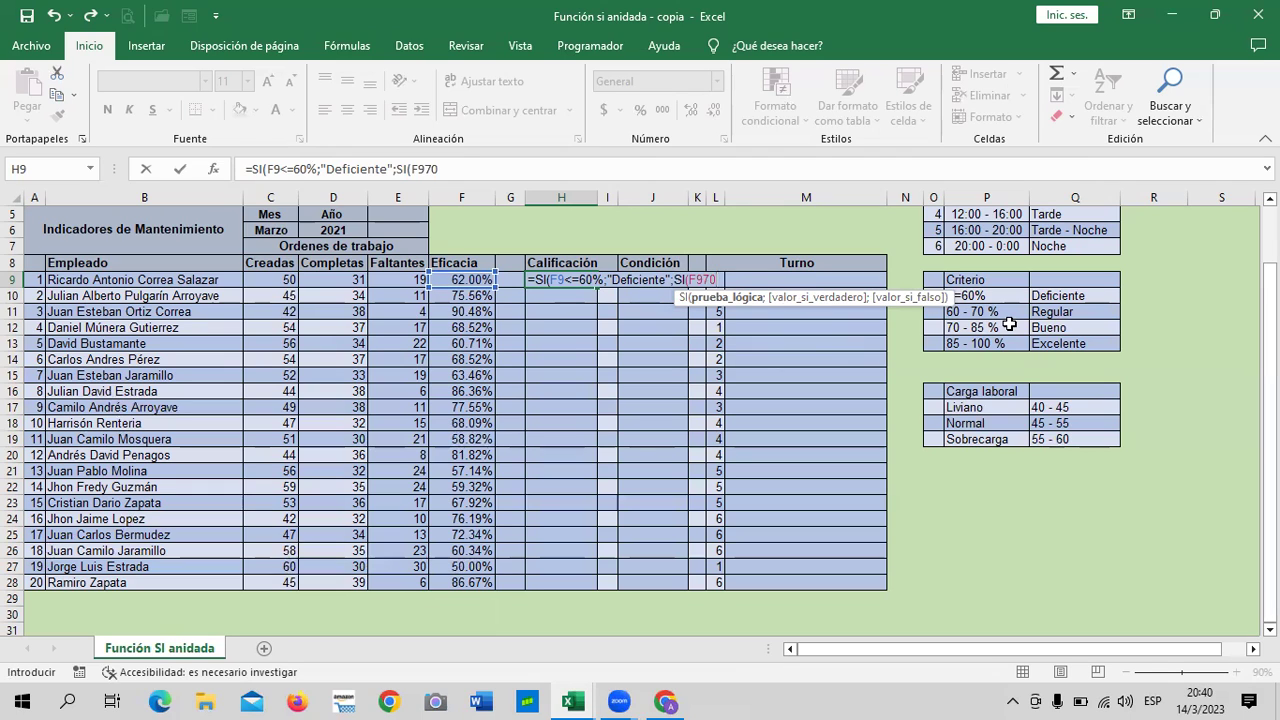
pyautogui.write('%')
pyautogui.click(760, 297)
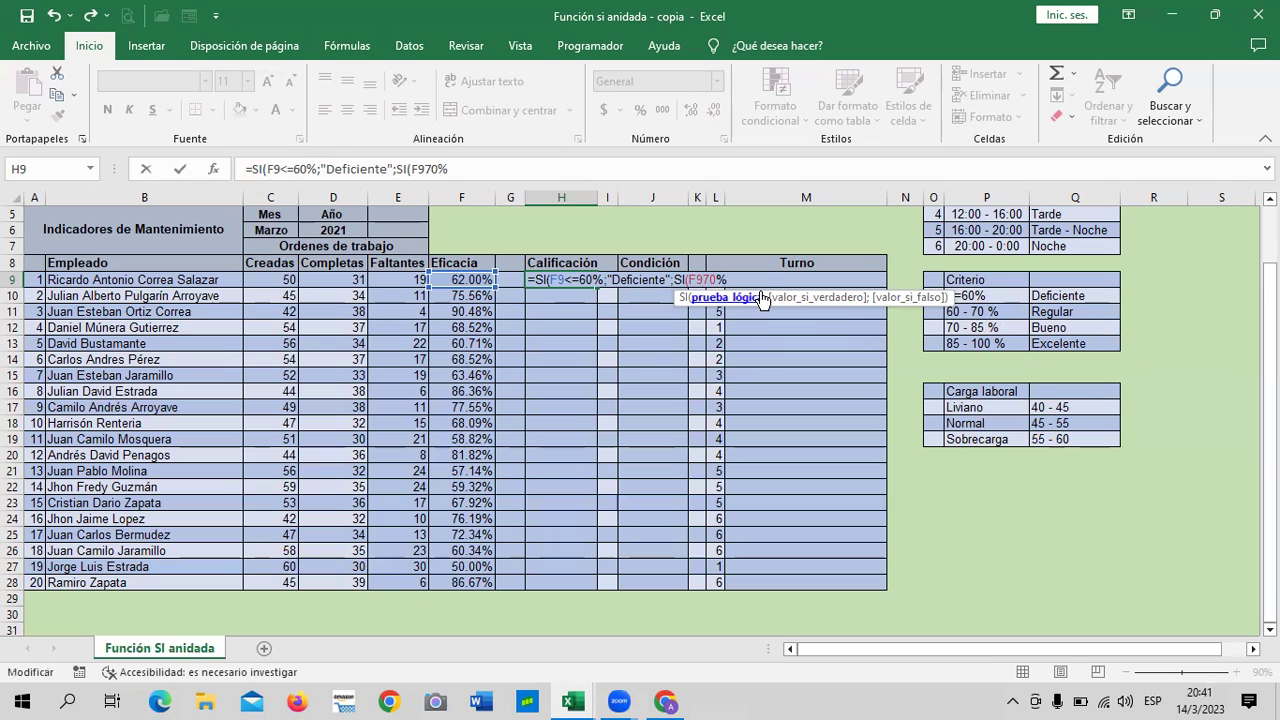
pyautogui.write('>')
pyautogui.press('BackSpace')
pyautogui.write('<')
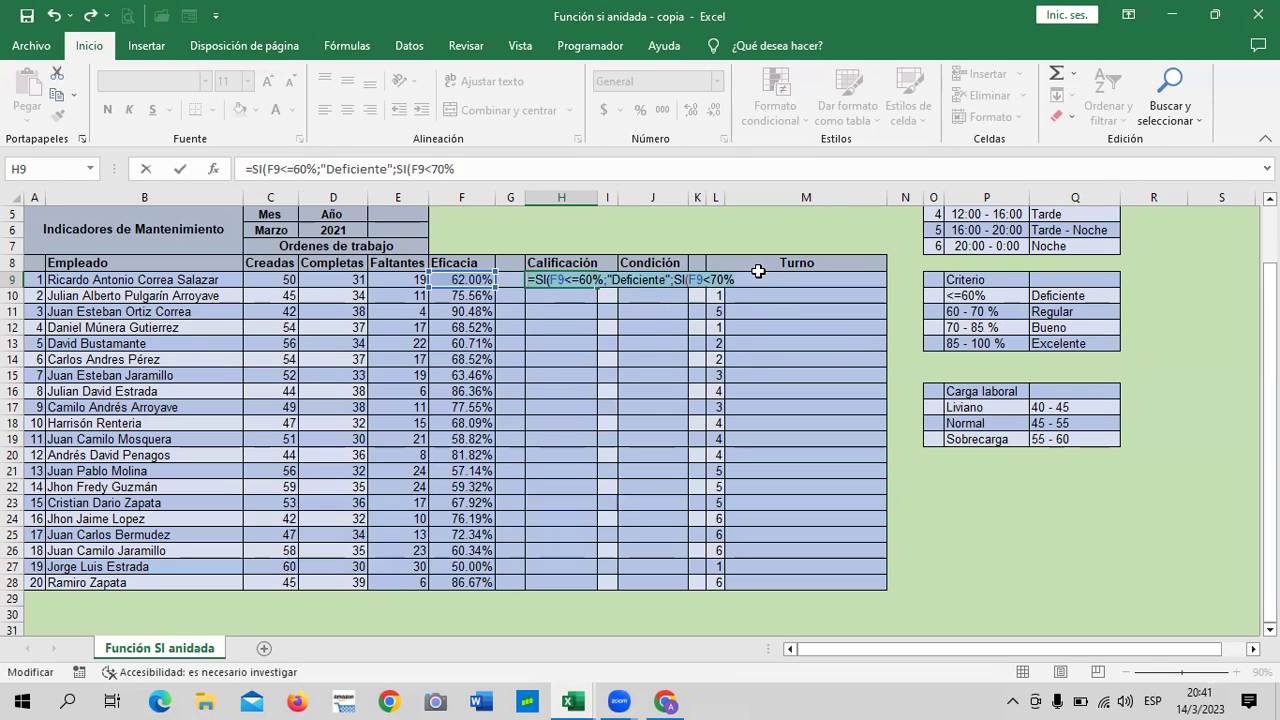
pyautogui.click(761, 277)
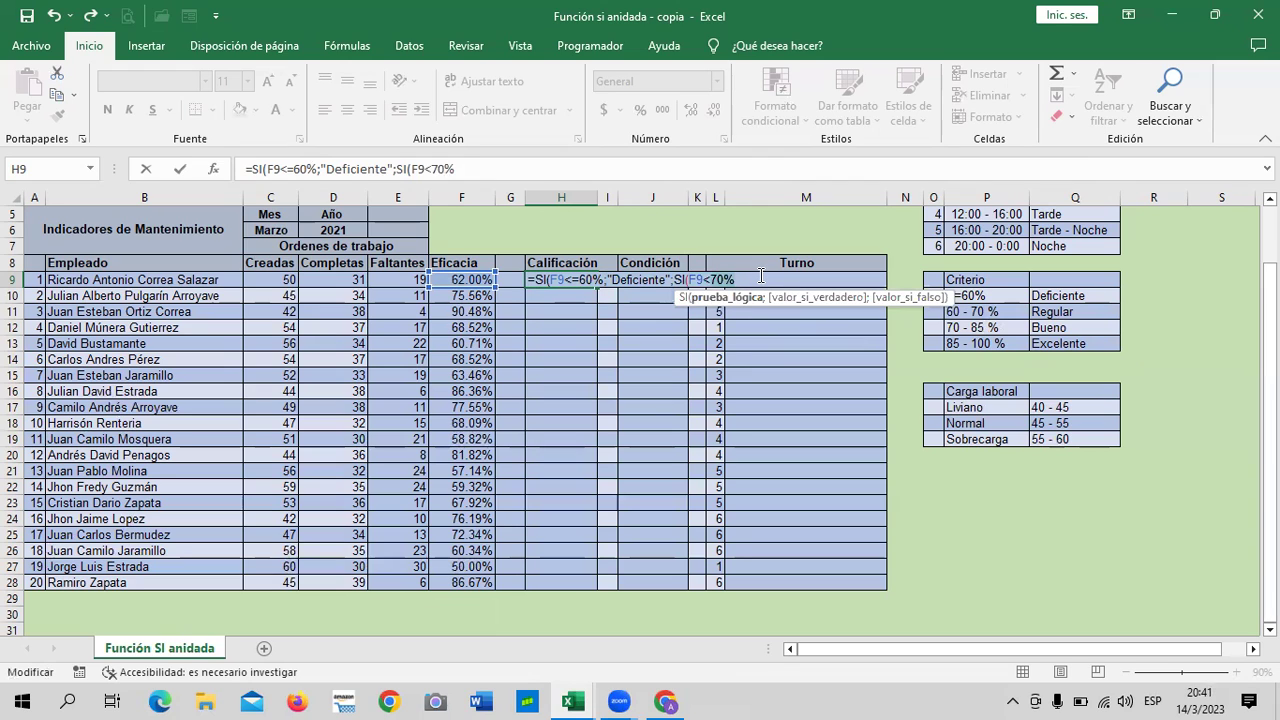
pyautogui.write(';')
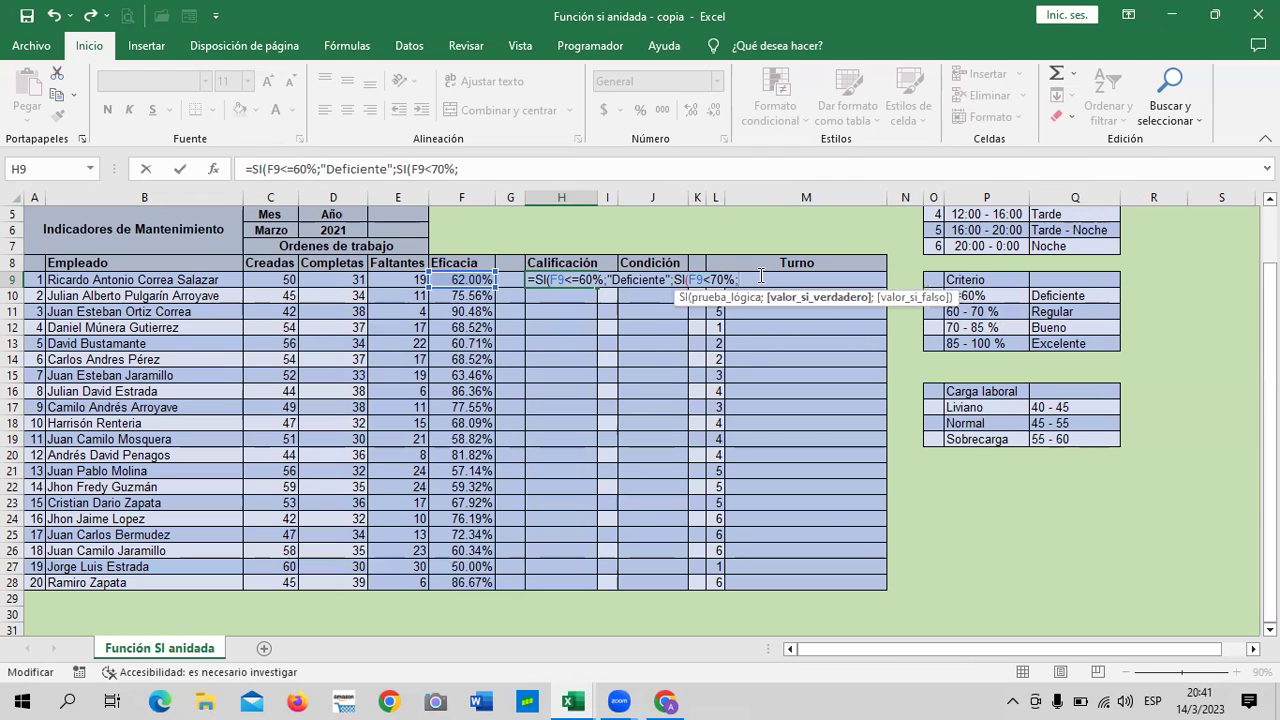
pyautogui.write('"')
pyautogui.write('Regular')
pyautogui.write('";')
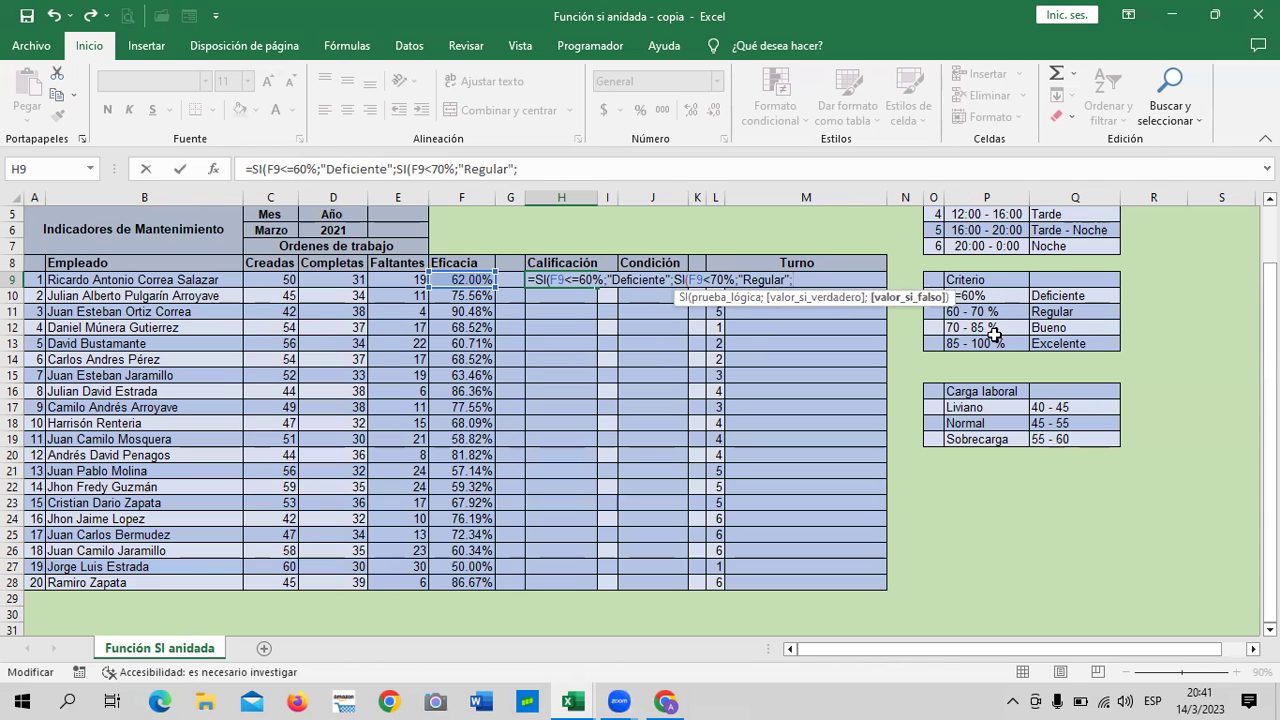
pyautogui.write('si')
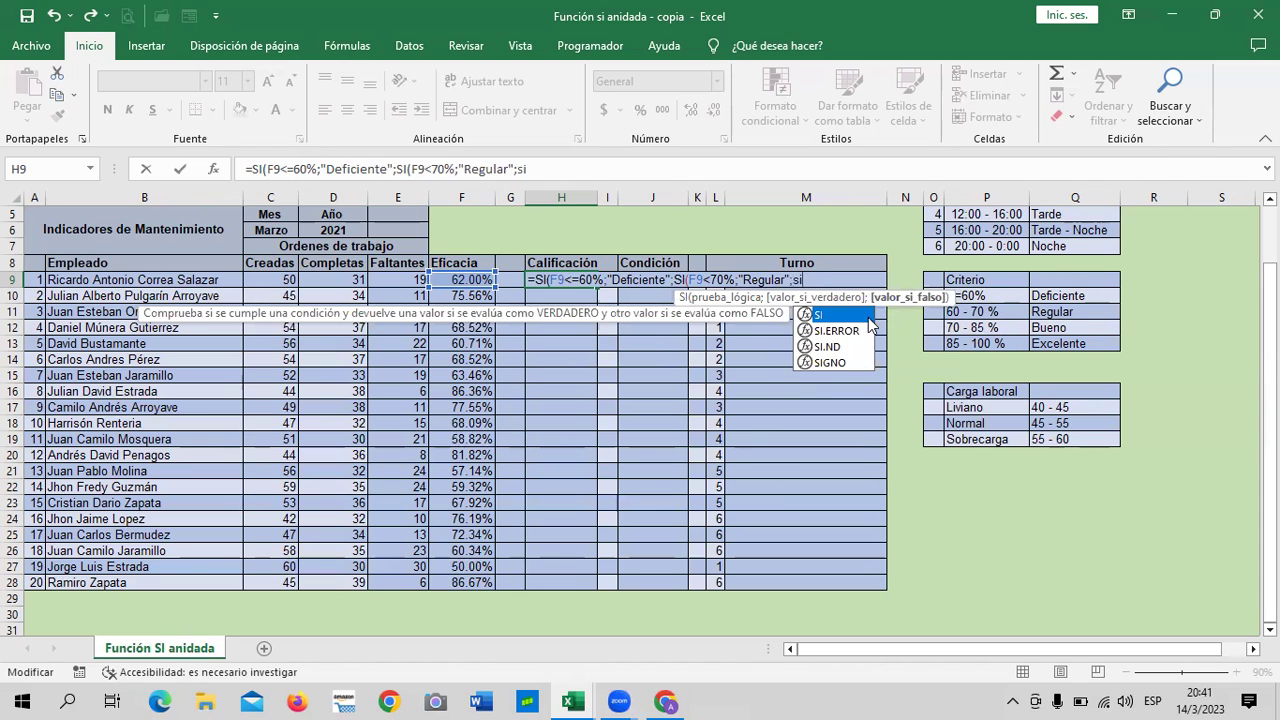
# Step: Add the SI(F9<85%;"Bueno"; tier and open a fourth SI on F9
pyautogui.doubleClick(858, 315)
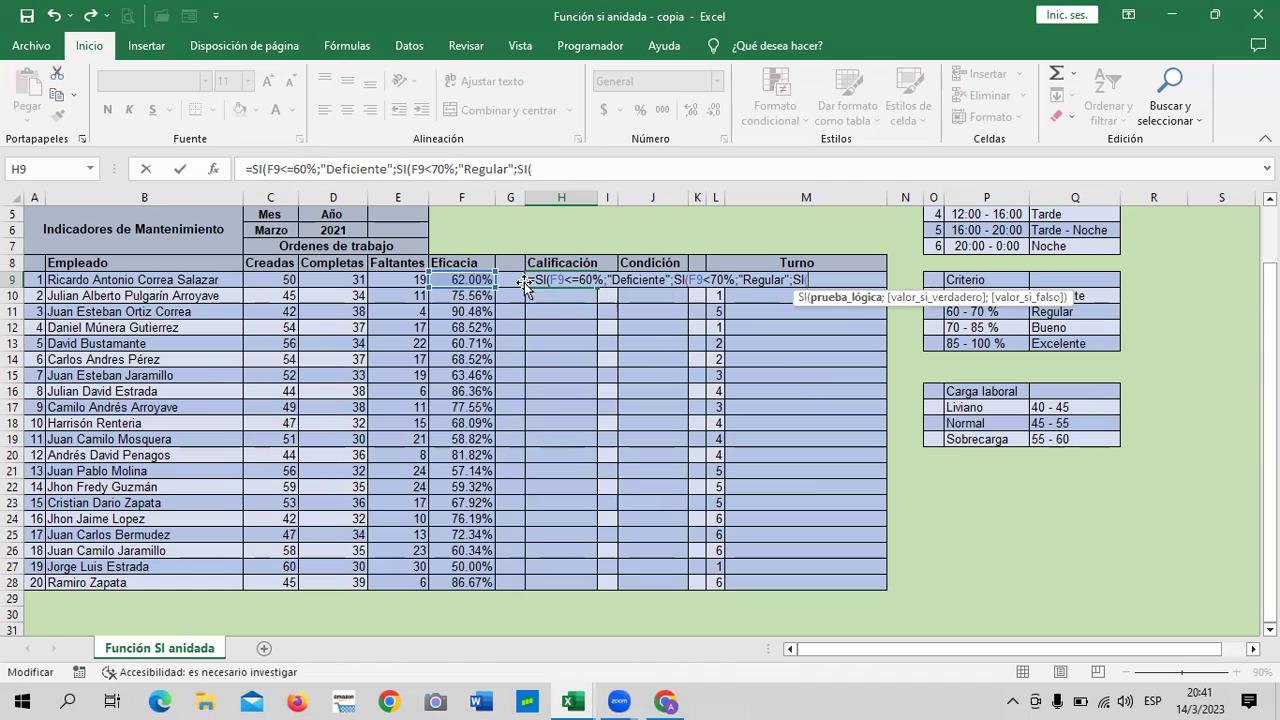
pyautogui.click(469, 280)
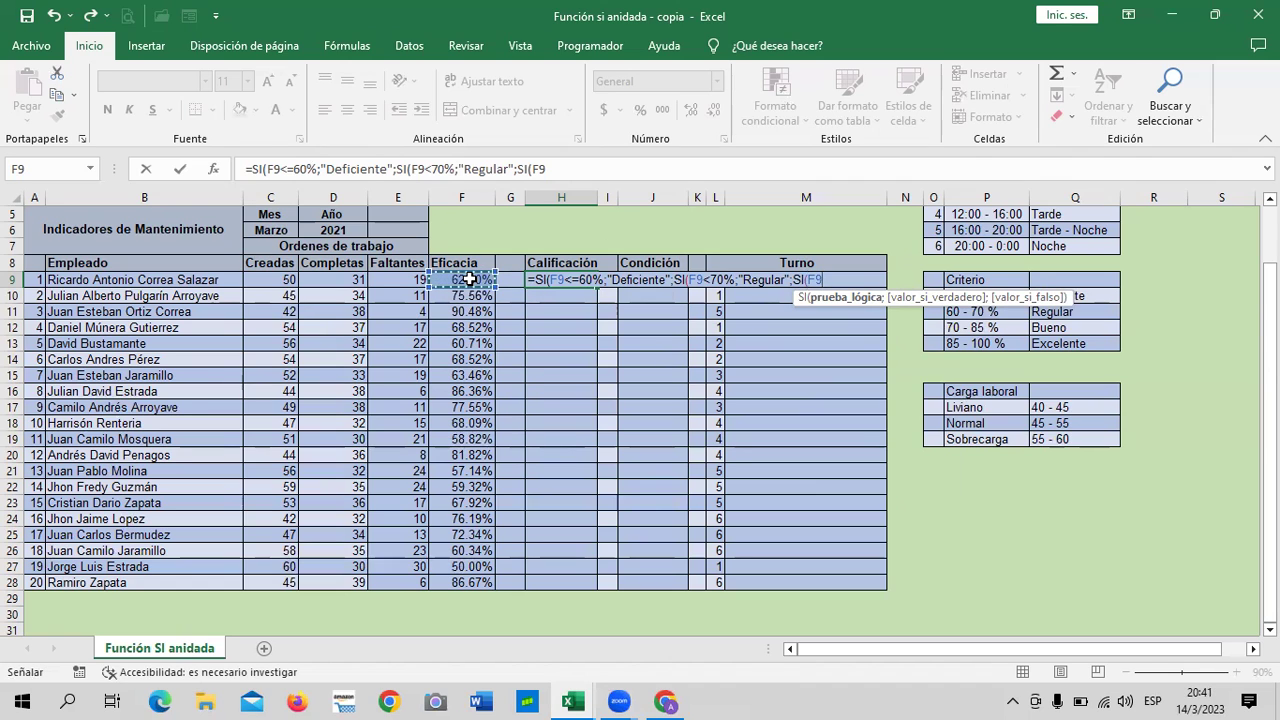
pyautogui.write('>')
pyautogui.press('BackSpace')
pyautogui.write('<85')
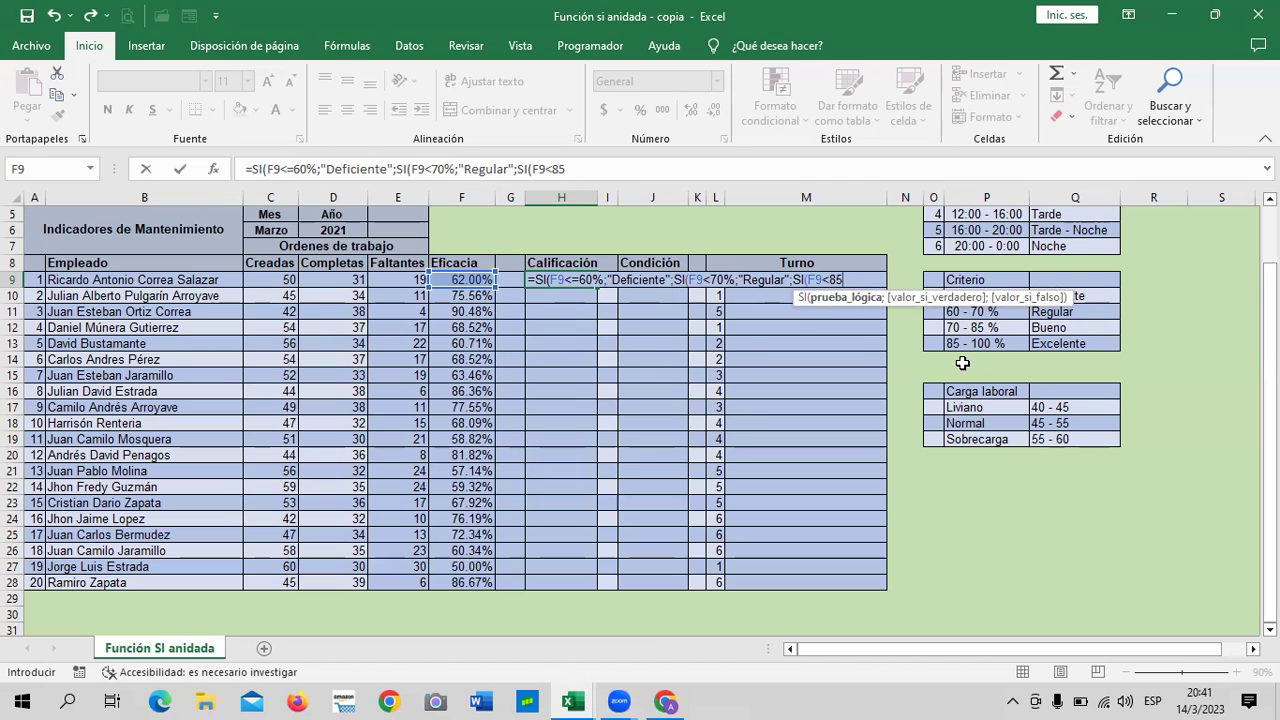
pyautogui.write('%')
pyautogui.write(';"')
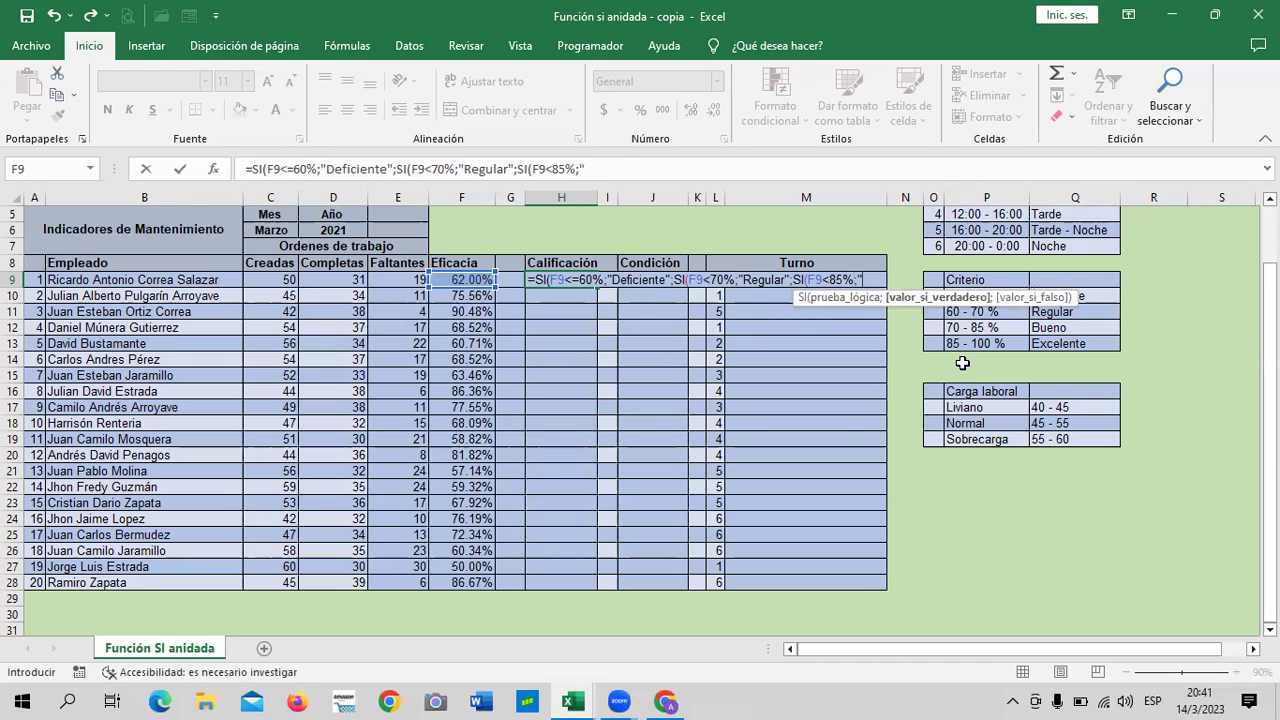
pyautogui.write('Bueno')
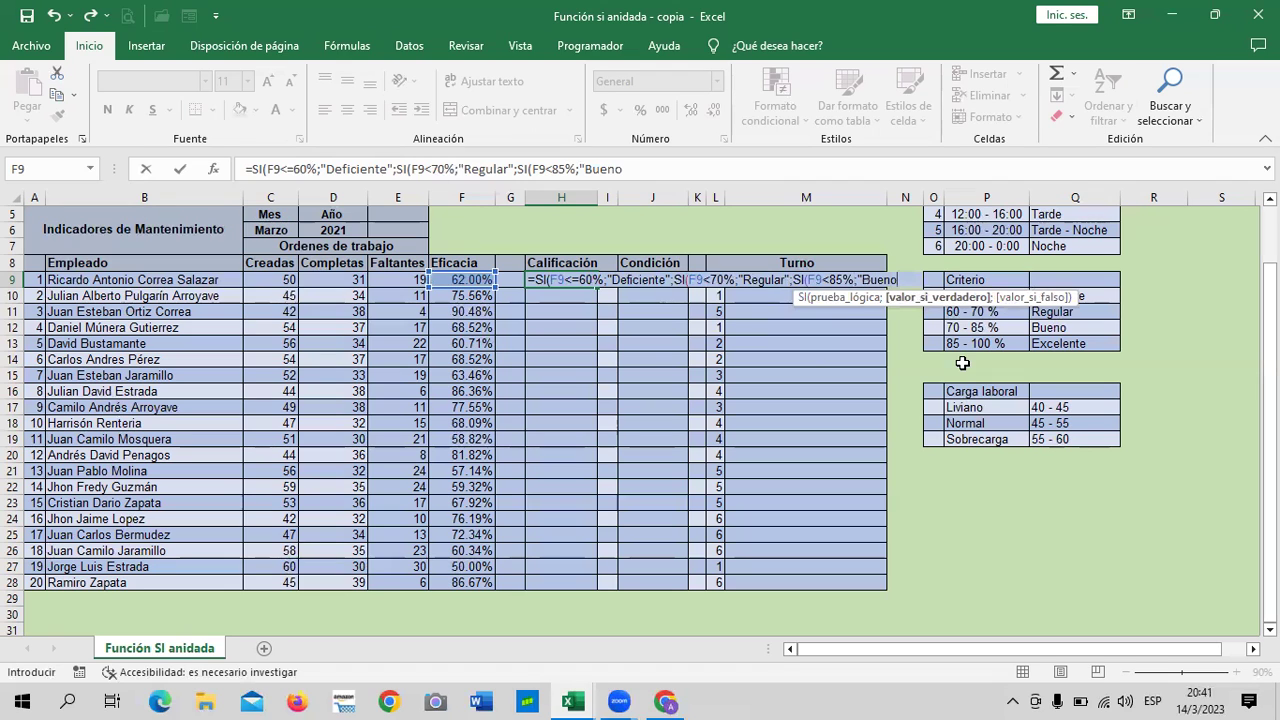
pyautogui.write('"')
pyautogui.write(';')
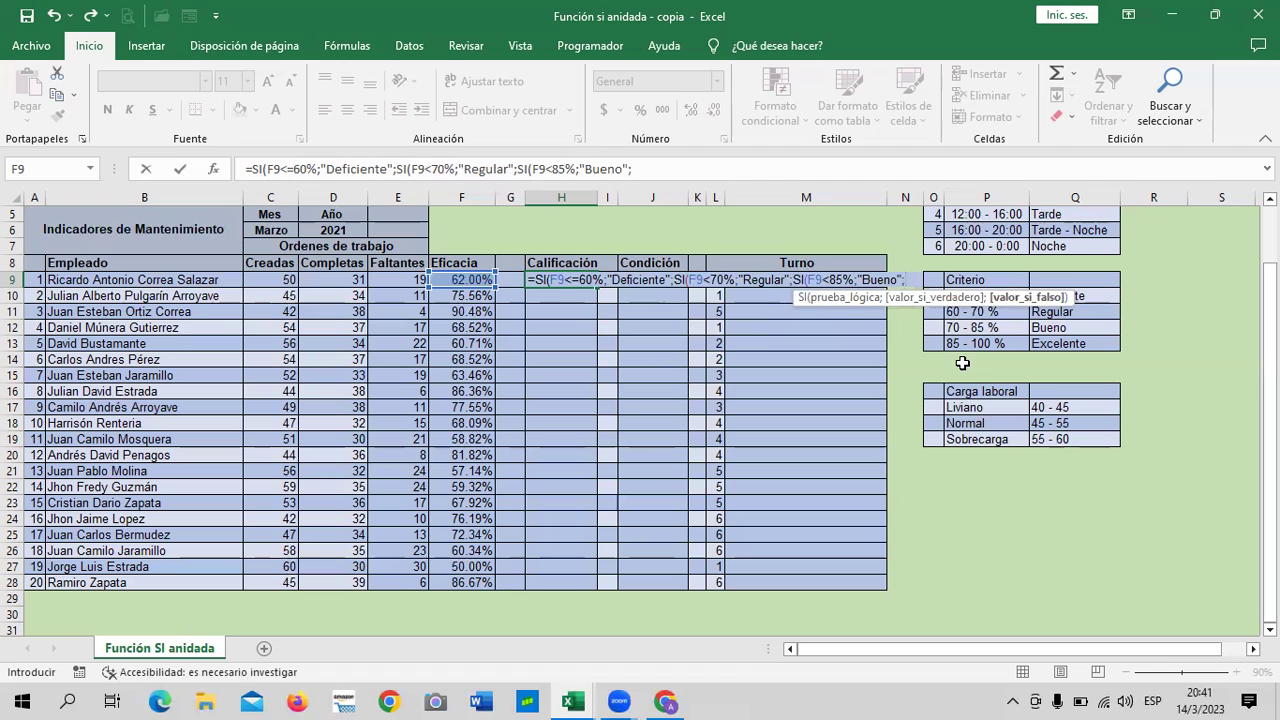
pyautogui.write('si')
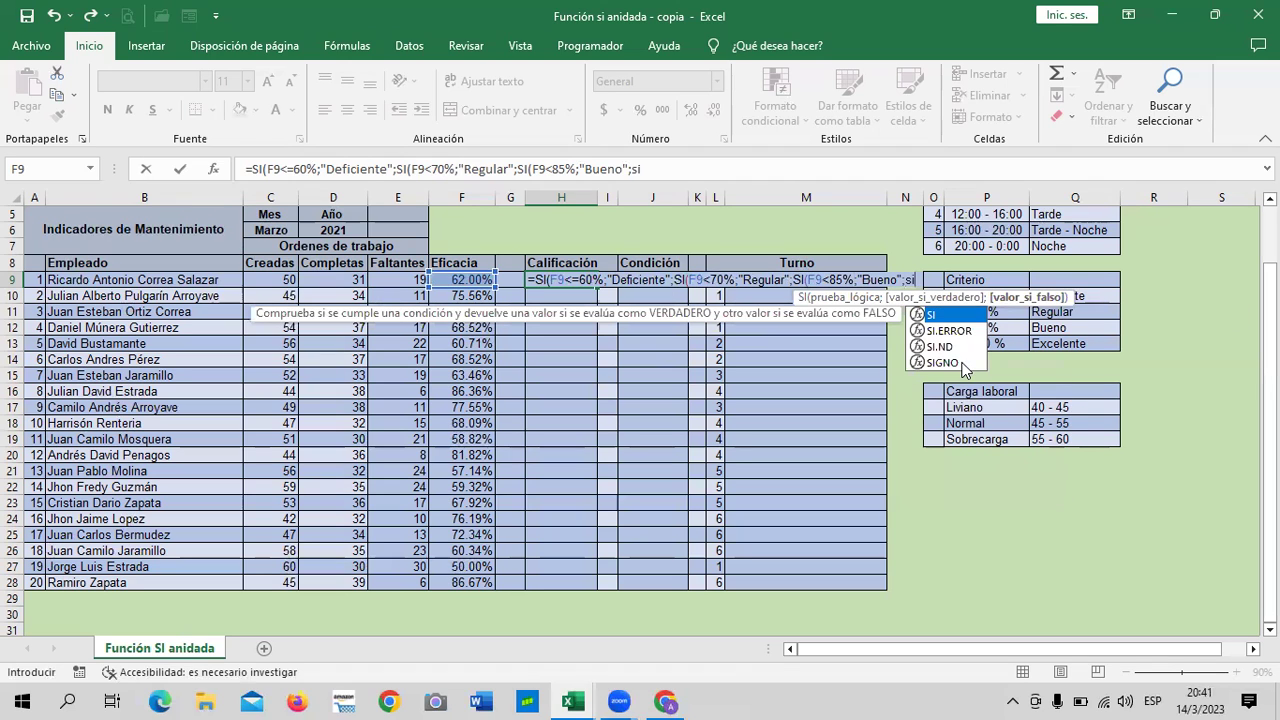
pyautogui.doubleClick(946, 316)
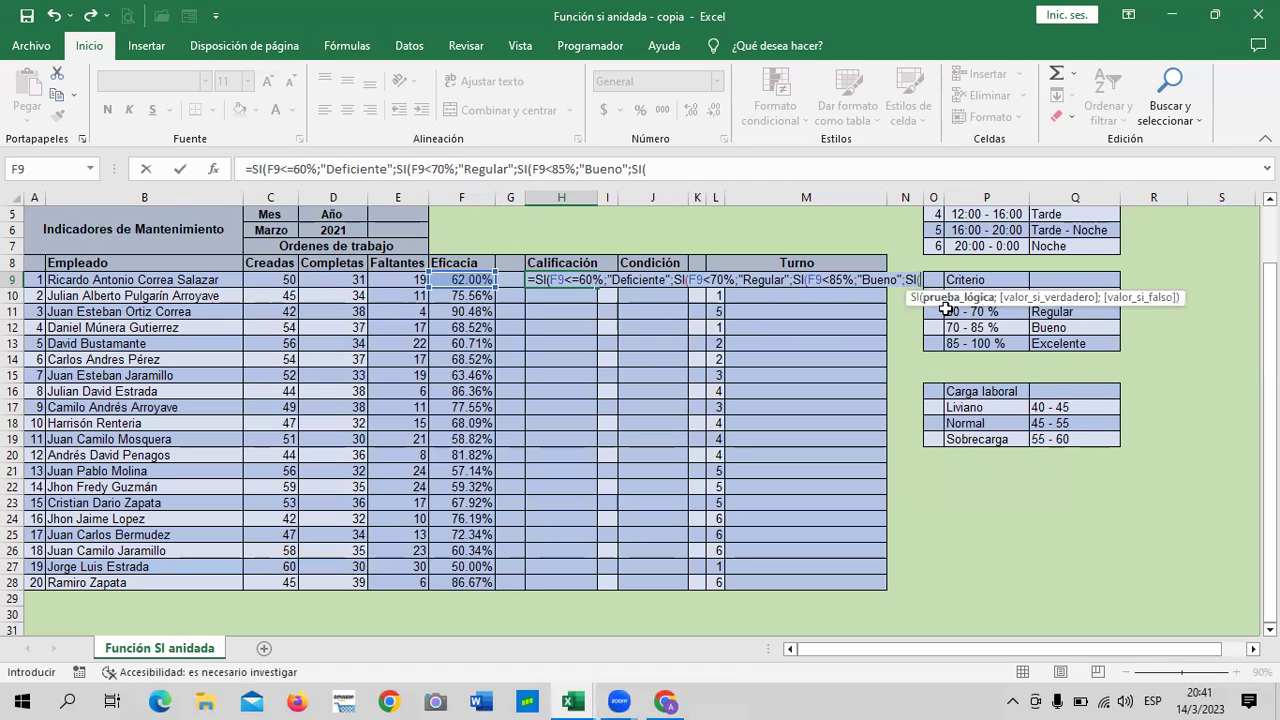
pyautogui.click(450, 280)
# Step: End the H9 formula with >=85%;"Excelente" plus closing parentheses, and submit it
pyautogui.click(681, 169)
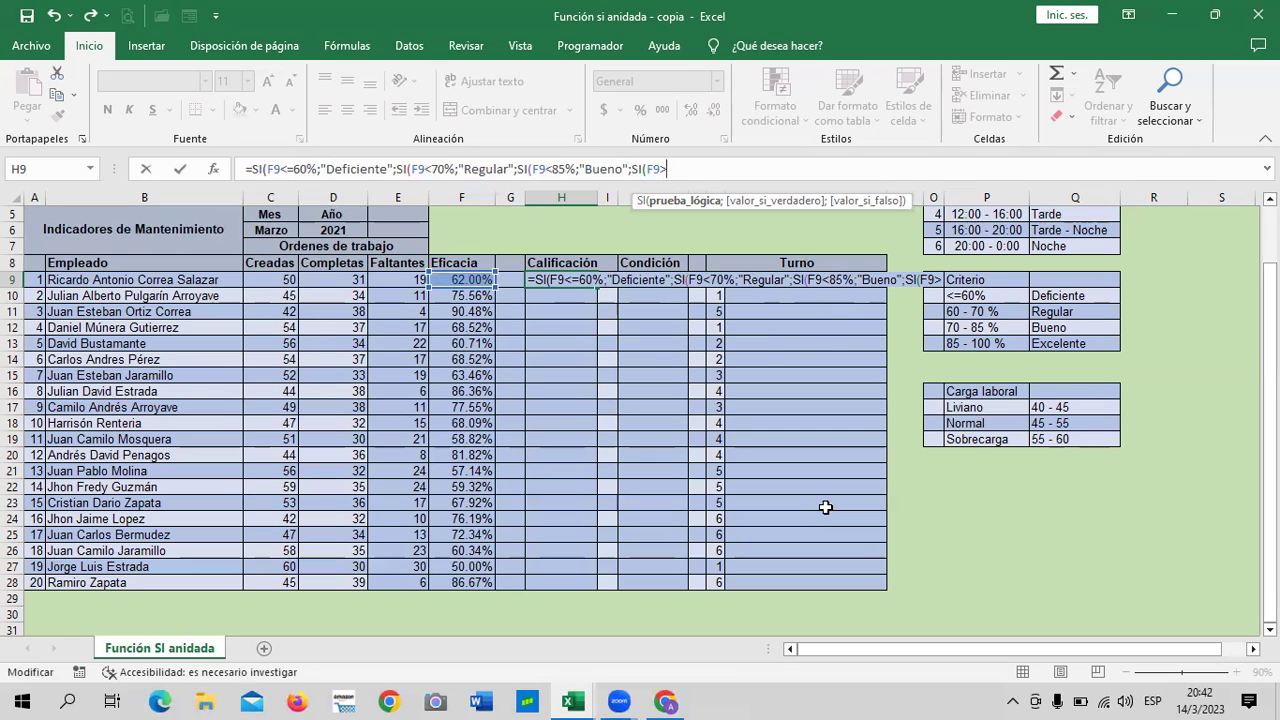
pyautogui.write('=')
pyautogui.press('BackSpace')
pyautogui.write('085%')
pyautogui.press('BackSpace')
pyautogui.press('BackSpace')
pyautogui.press('BackSpace')
pyautogui.press('BackSpace')
pyautogui.write('=')
pyautogui.write('85%;"')
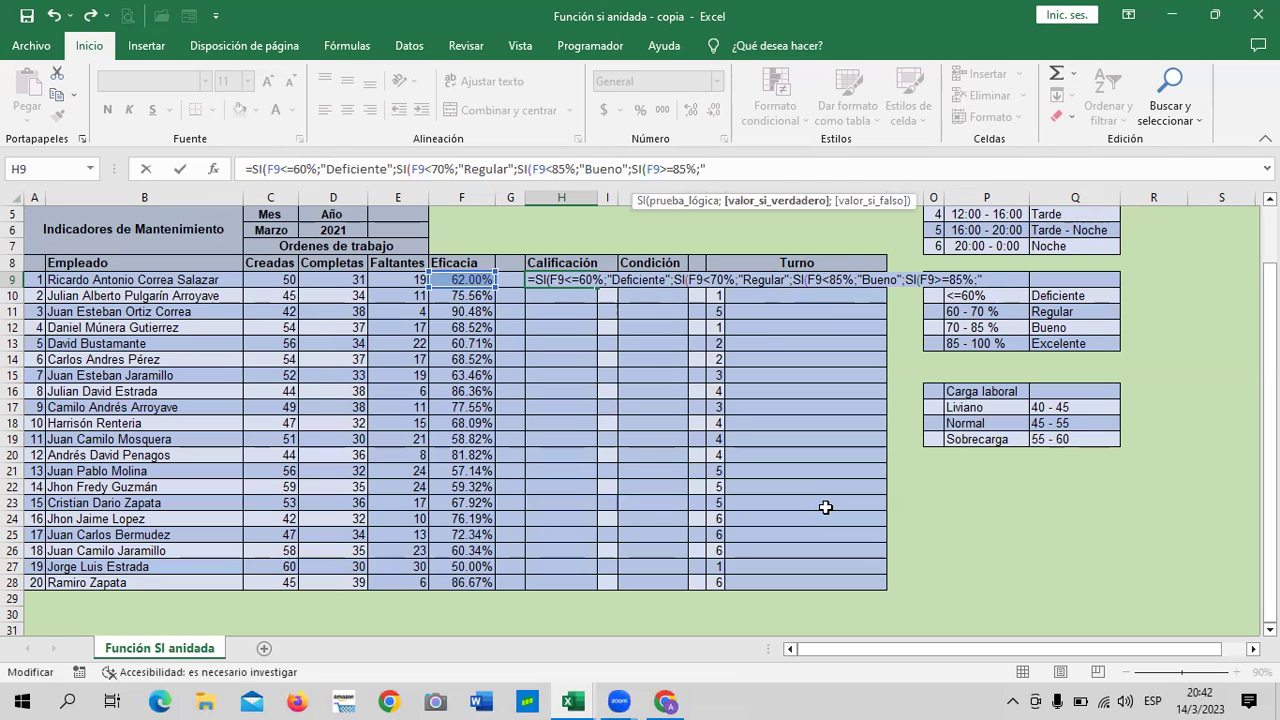
pyautogui.write('Excelente"')
pyautogui.write(')')
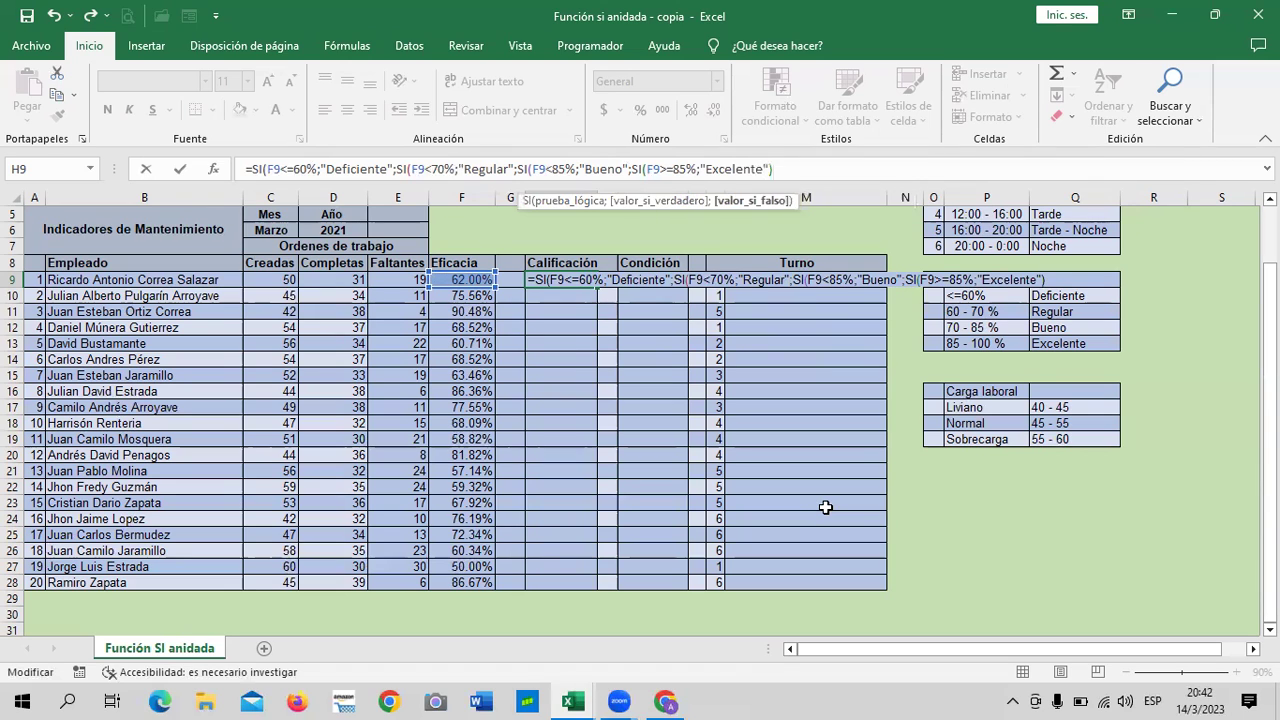
pyautogui.write('))')
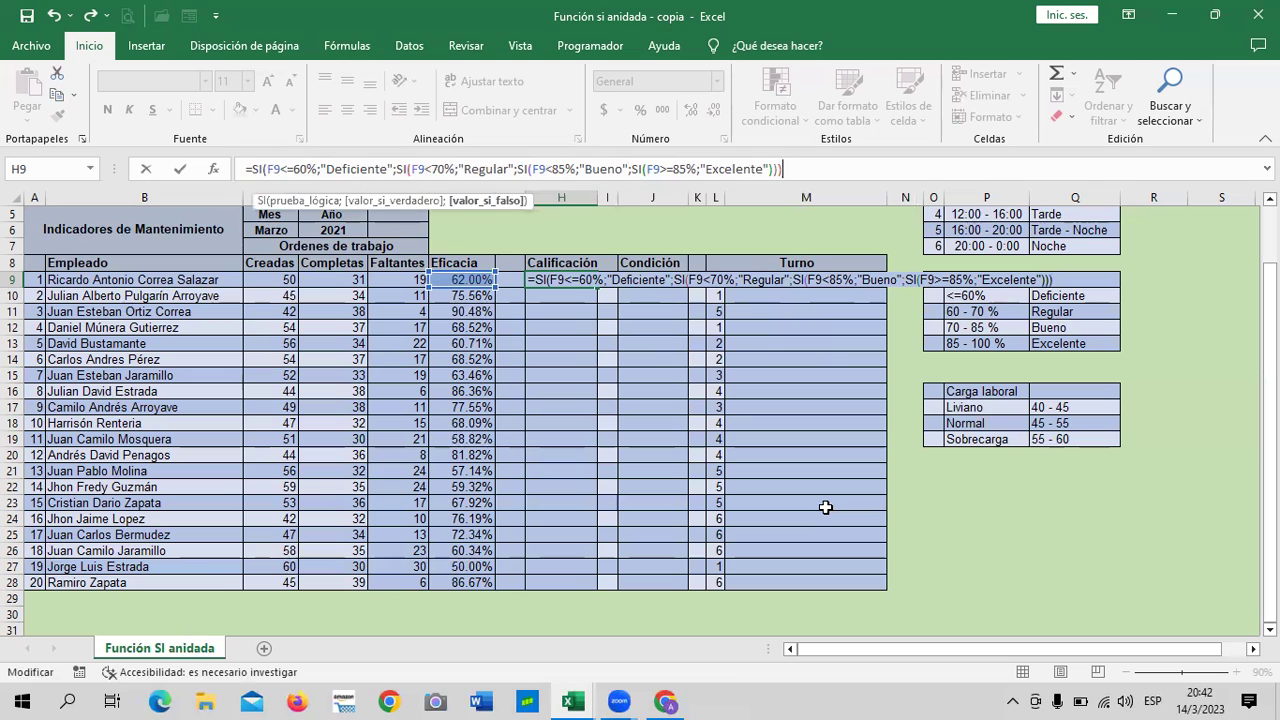
pyautogui.write(')')
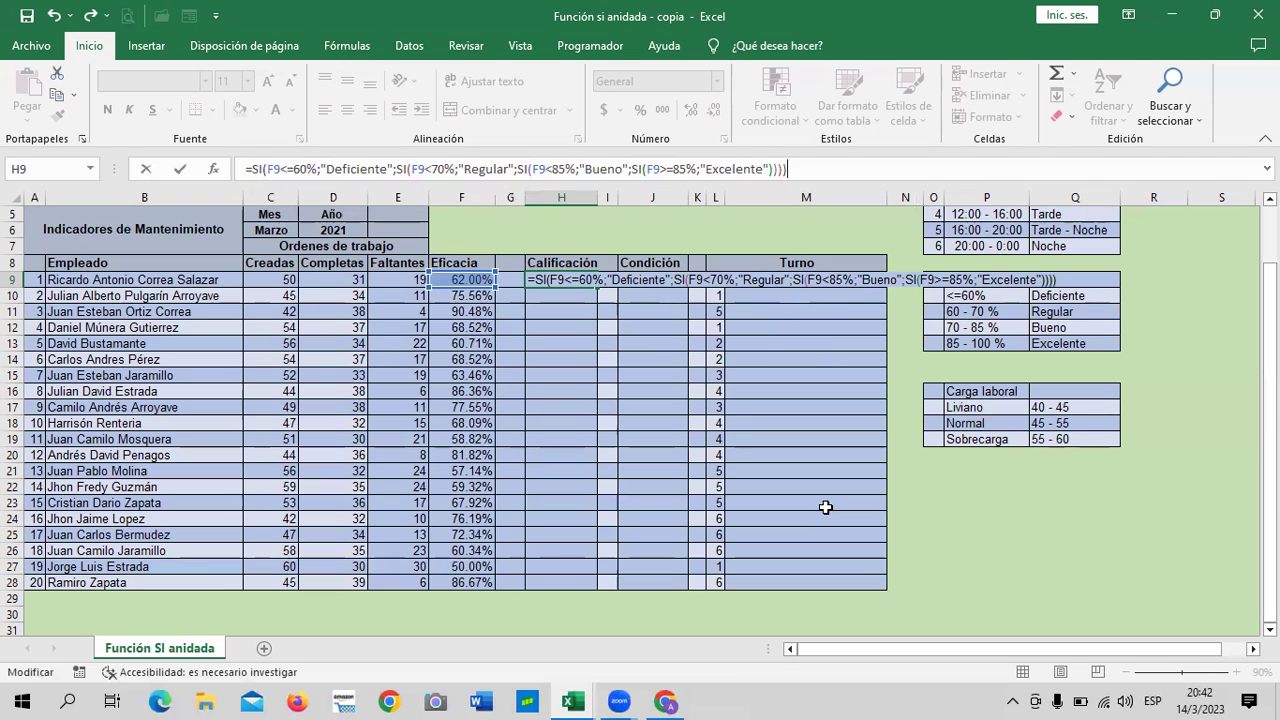
pyautogui.press('BackSpace')
pyautogui.press('BackSpace')
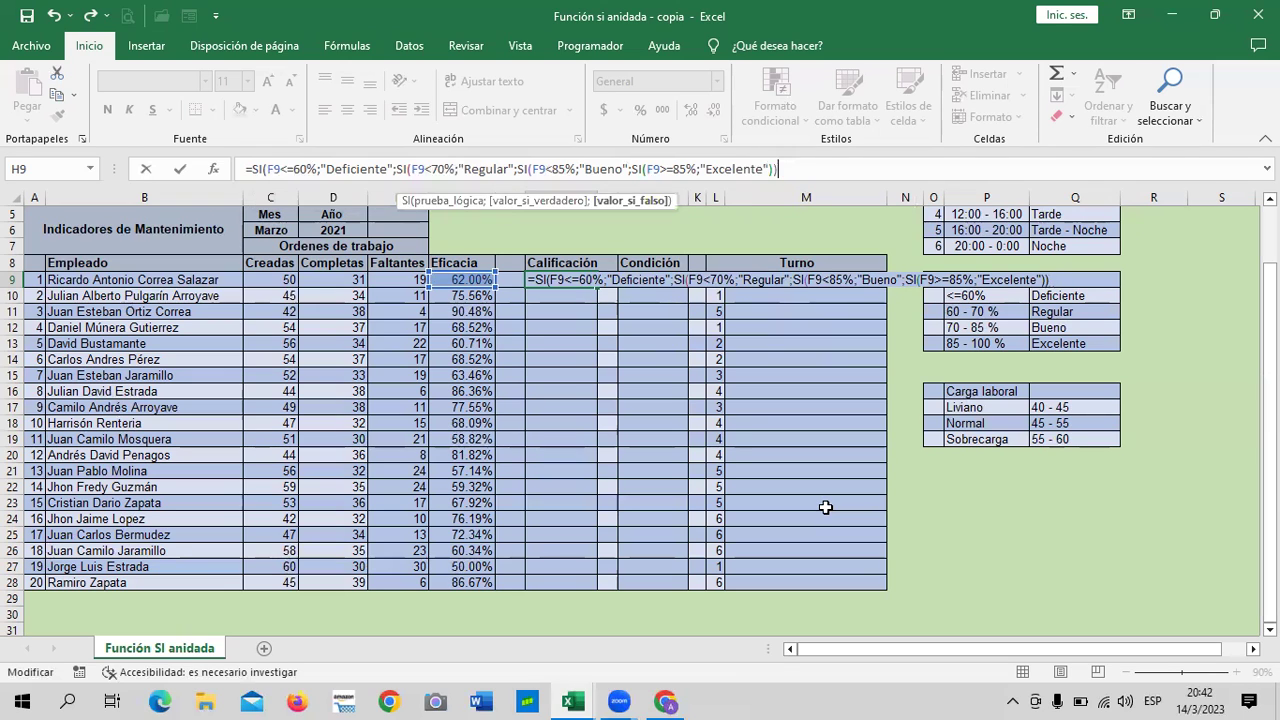
pyautogui.press('BackSpace')
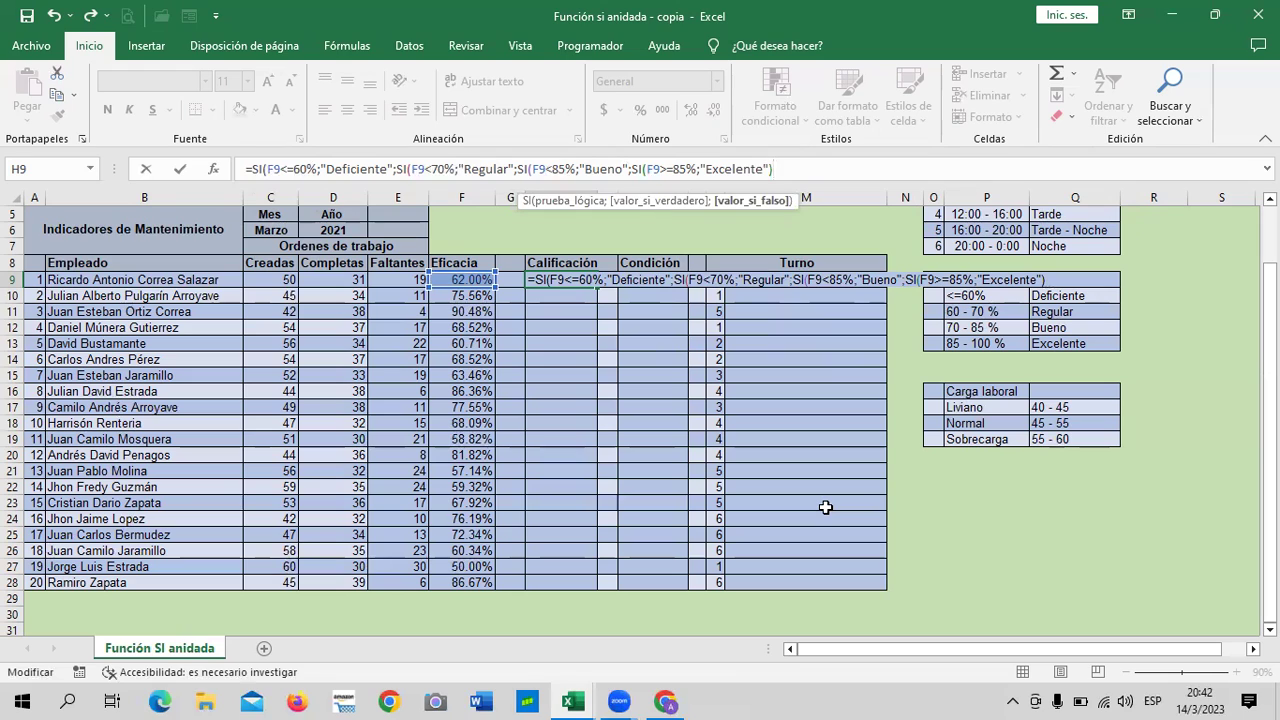
pyautogui.write(')')
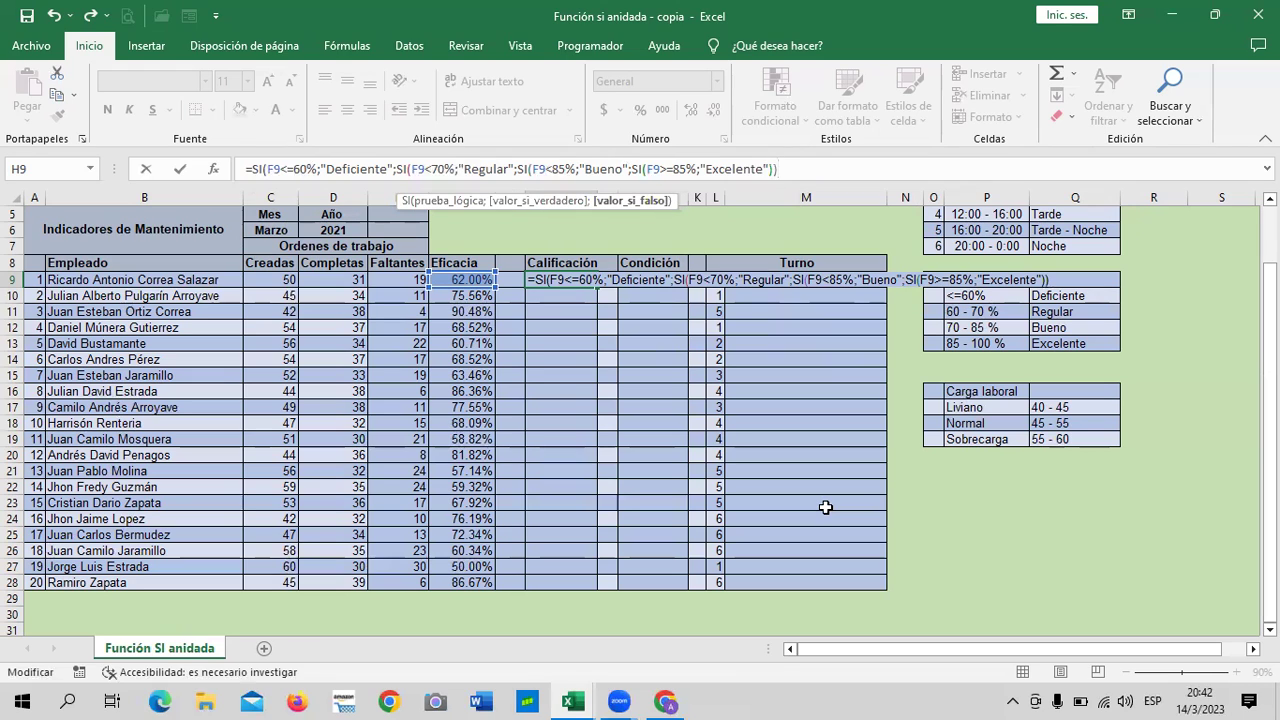
pyautogui.write(')')
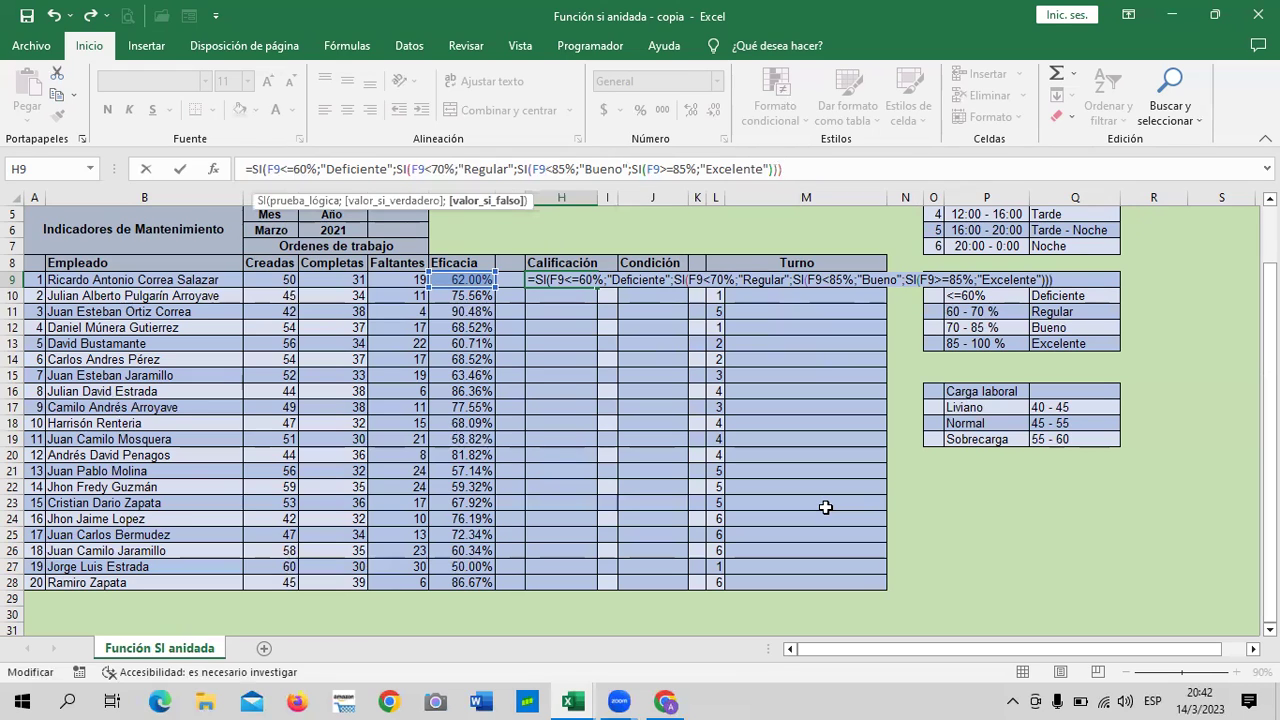
pyautogui.write(')')
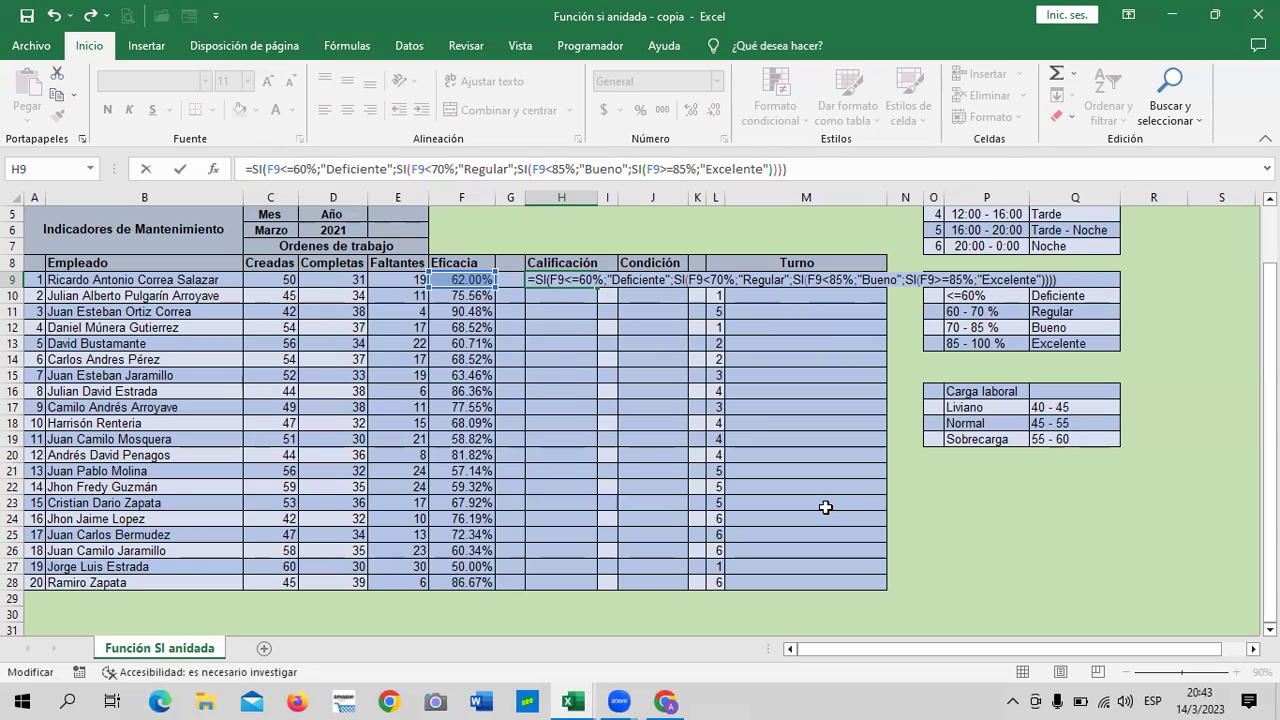
pyautogui.press('BackSpace')
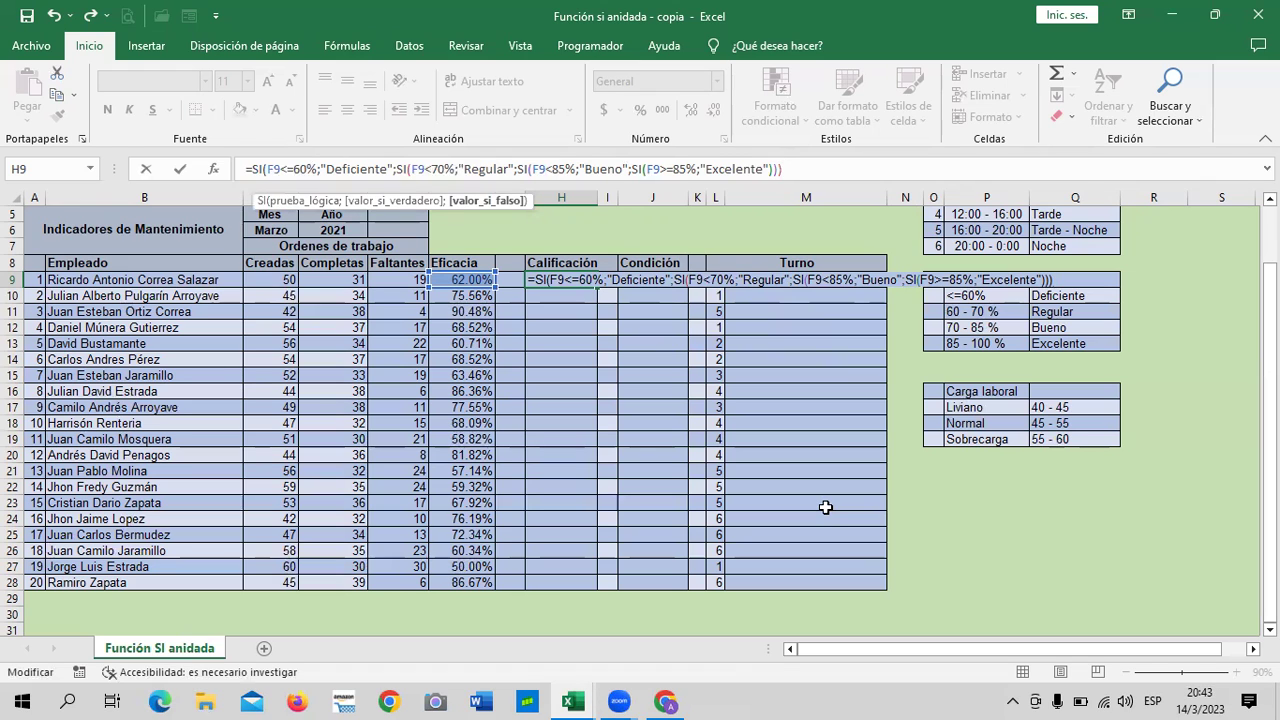
pyautogui.press('Return')
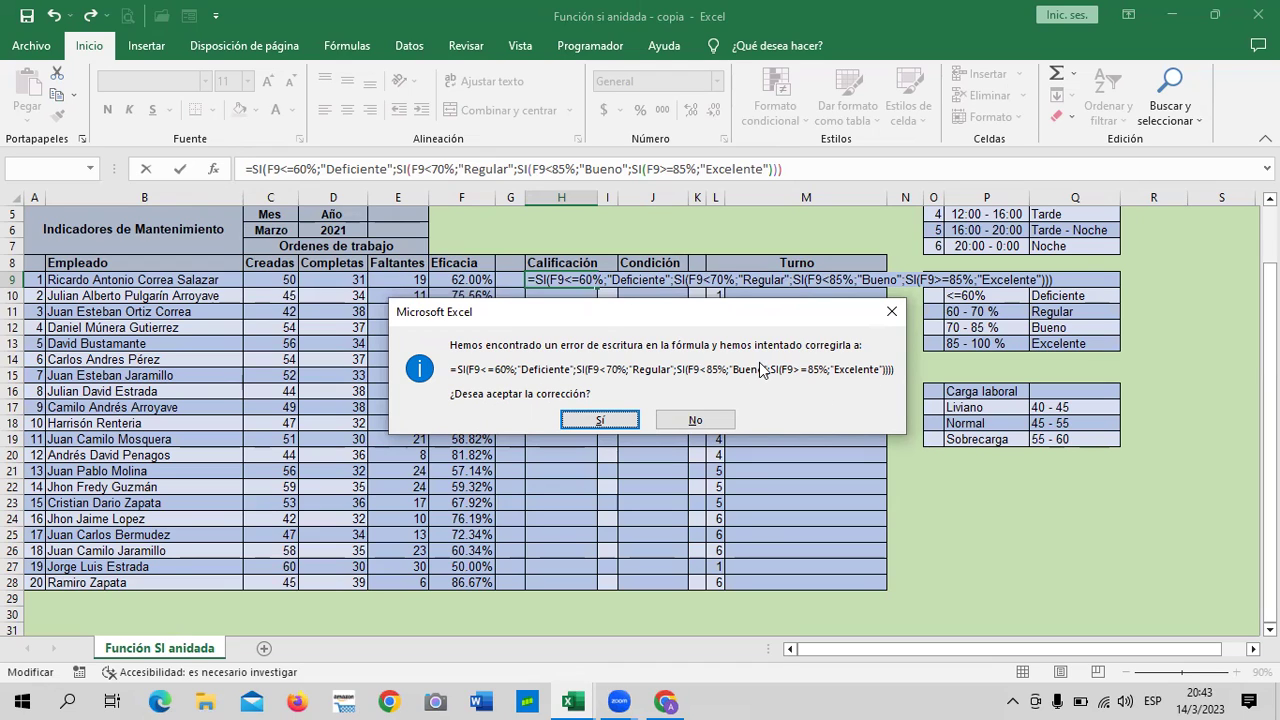
# Step: Accept Excel's parenthesis fix, then change the test to F9<=70% so H9 shows Regular
pyautogui.click(596, 421)
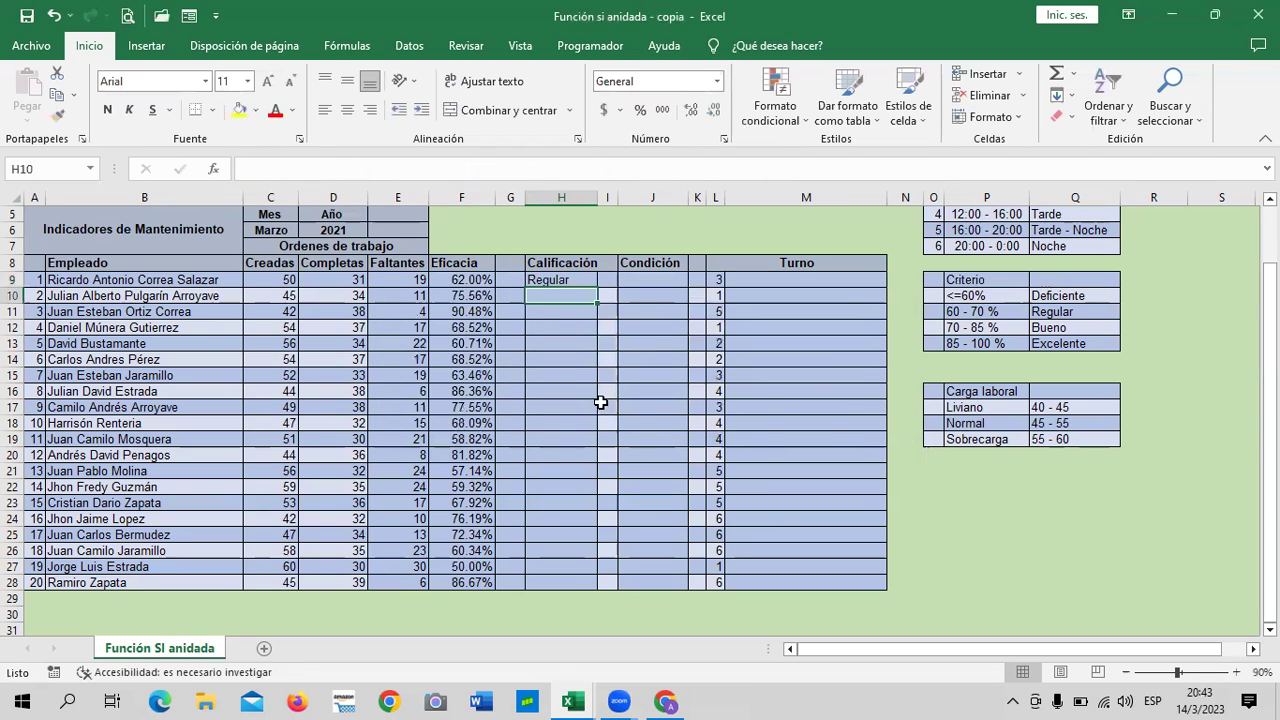
pyautogui.click(567, 278)
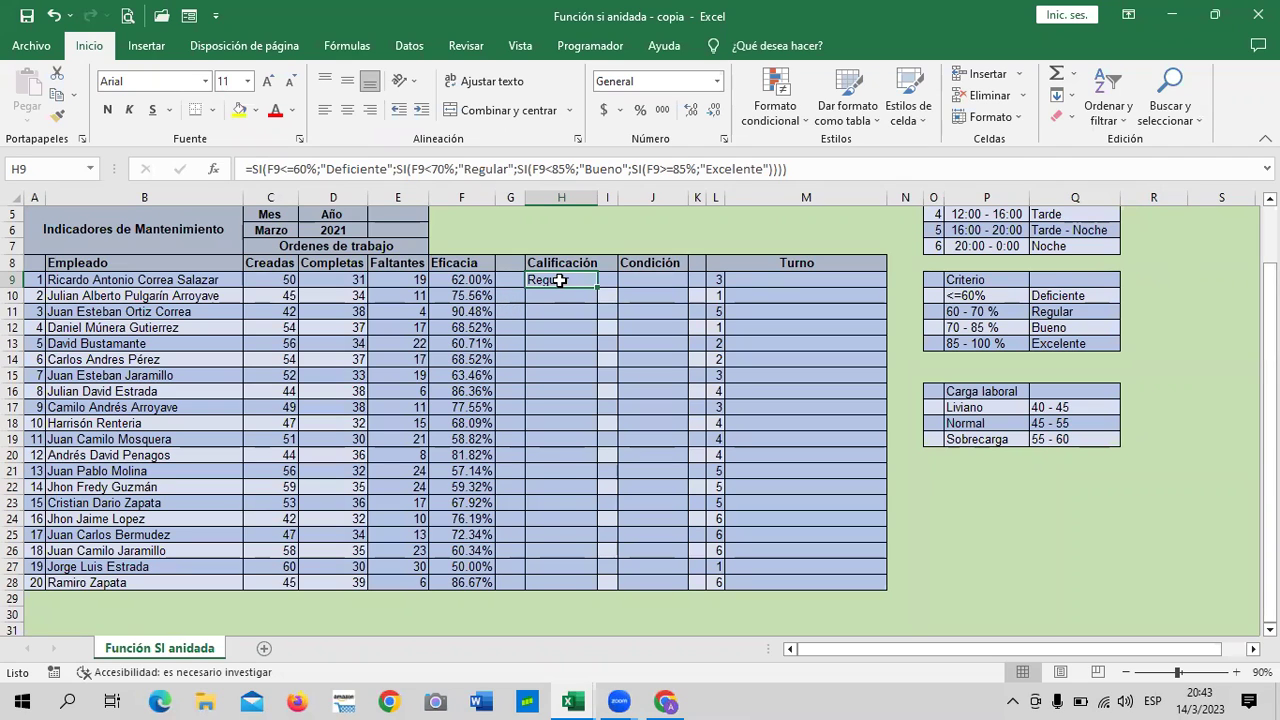
pyautogui.click(430, 169)
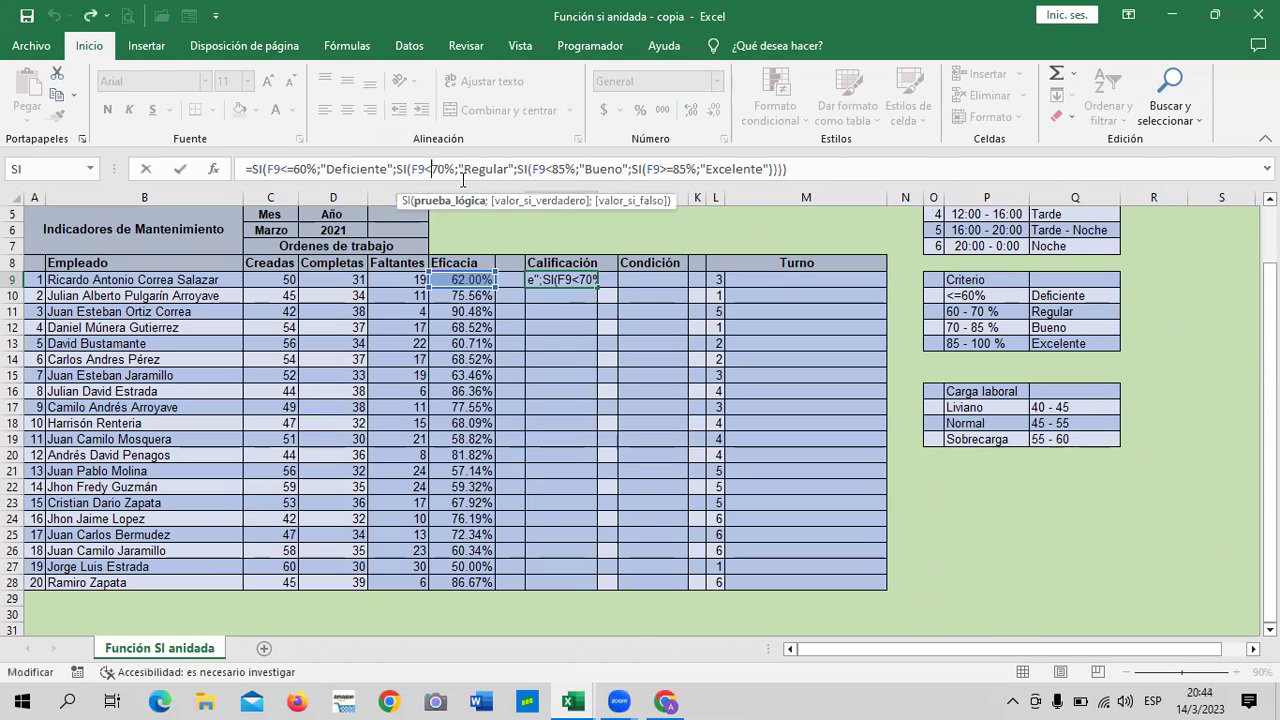
pyautogui.write('=')
pyautogui.press('Return')
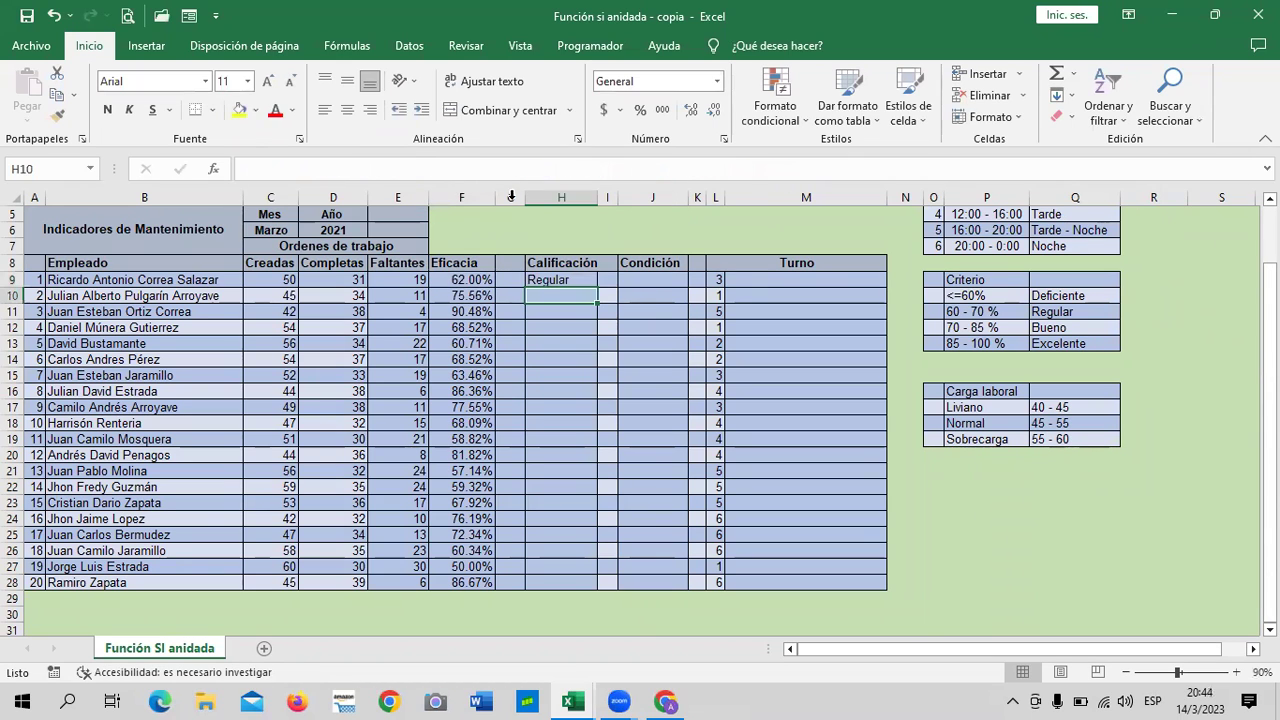
# Step: Copy H9's Calificación formula down through H28, then zoom in to review the grades
pyautogui.click(575, 278)
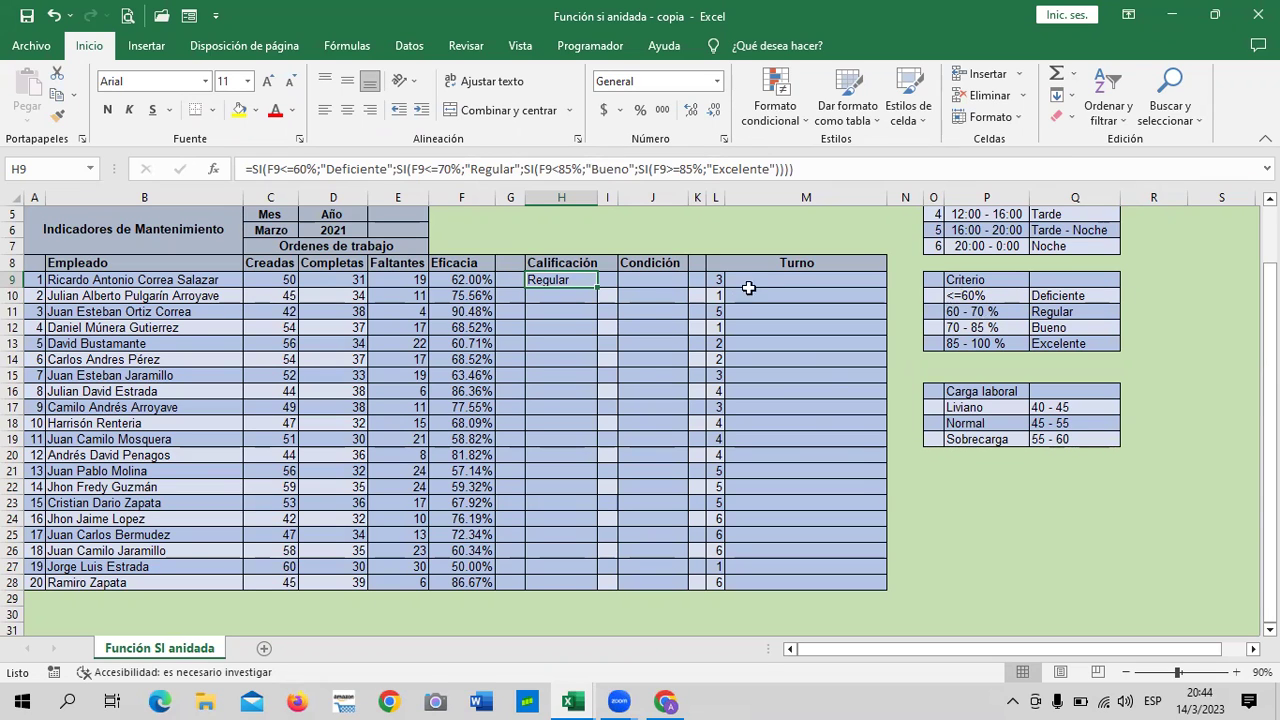
pyautogui.moveTo(597, 288); pyautogui.dragTo(587, 588)
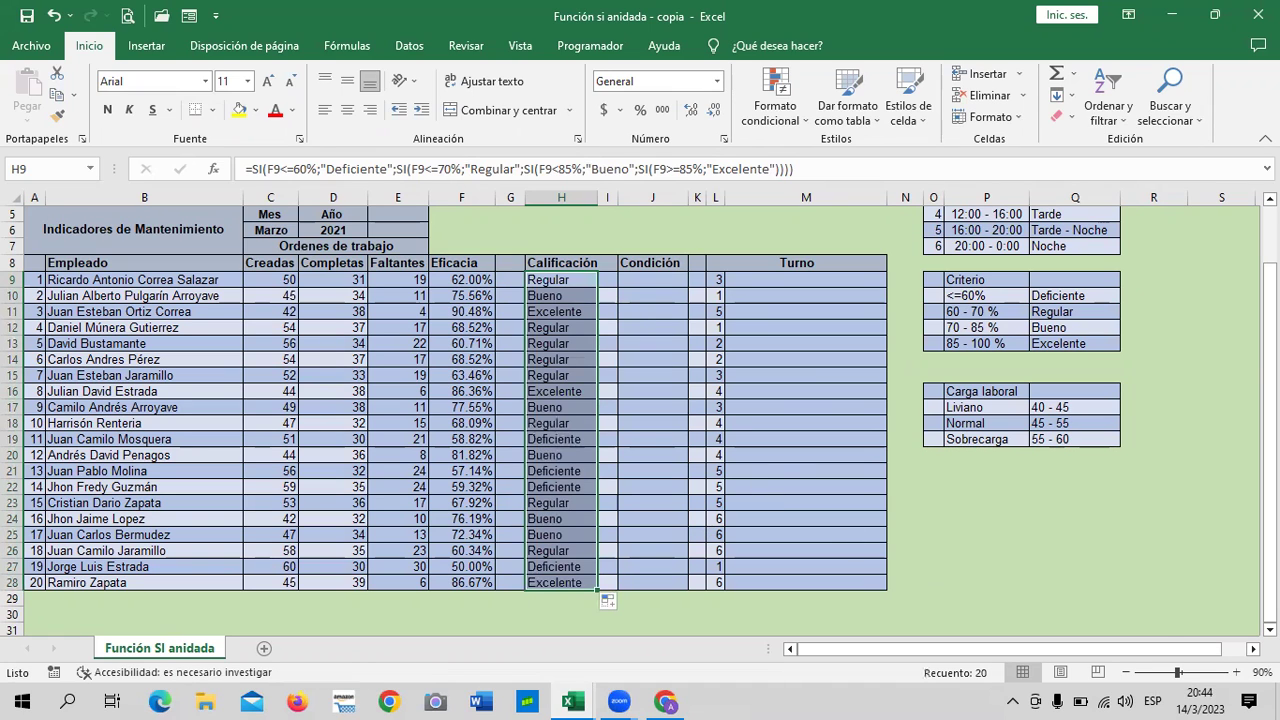
pyautogui.click(1237, 673)
pyautogui.click(1237, 673)
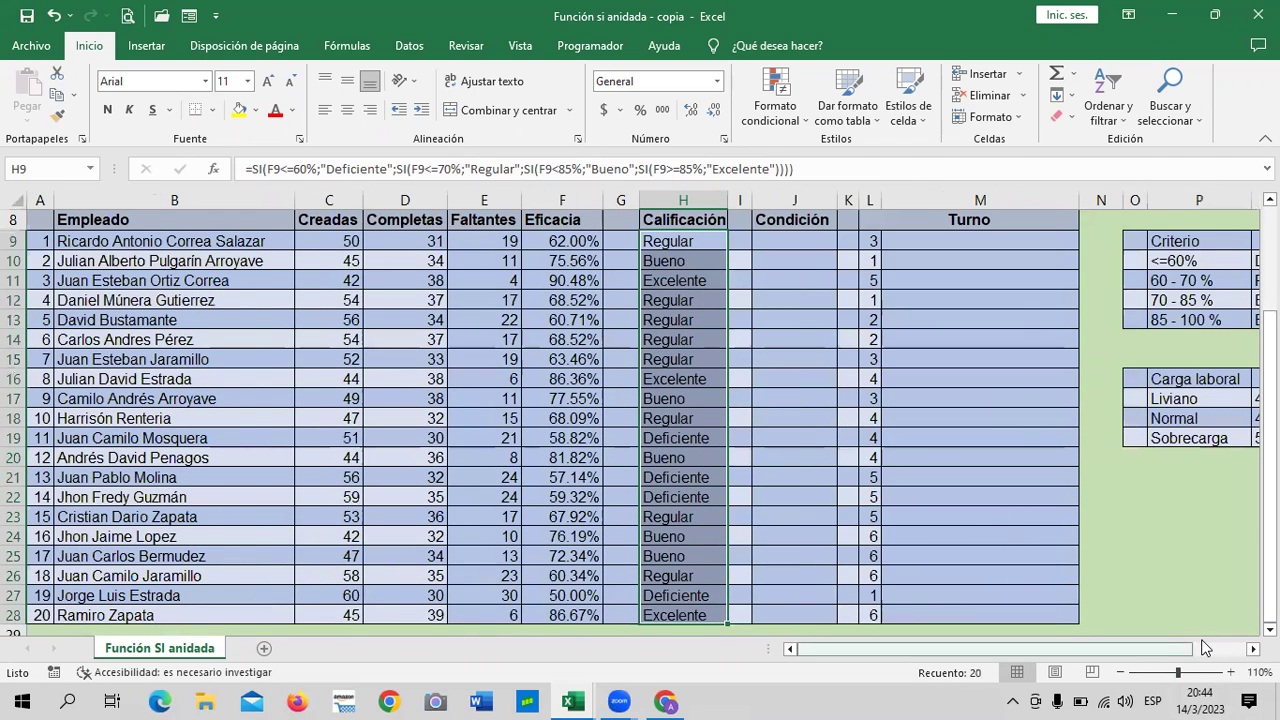
pyautogui.hscroll(1, 1205, 648)
pyautogui.click(945, 390)
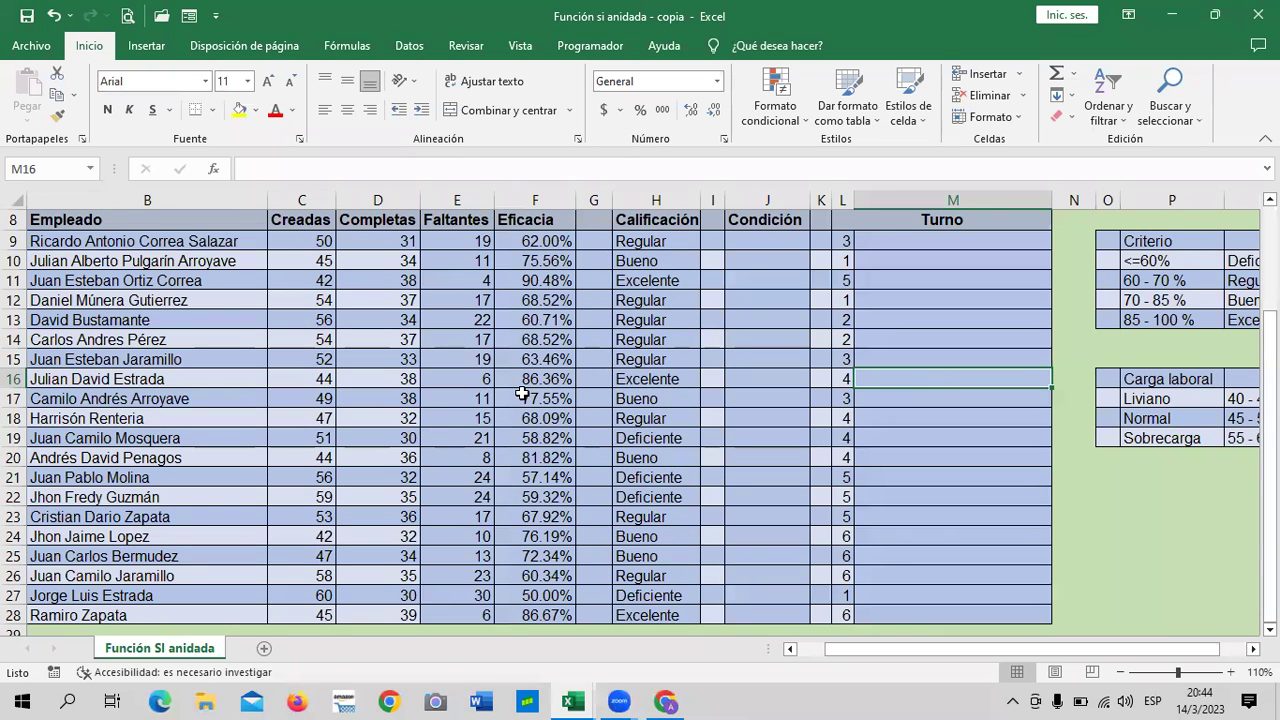
pyautogui.click(535, 438)
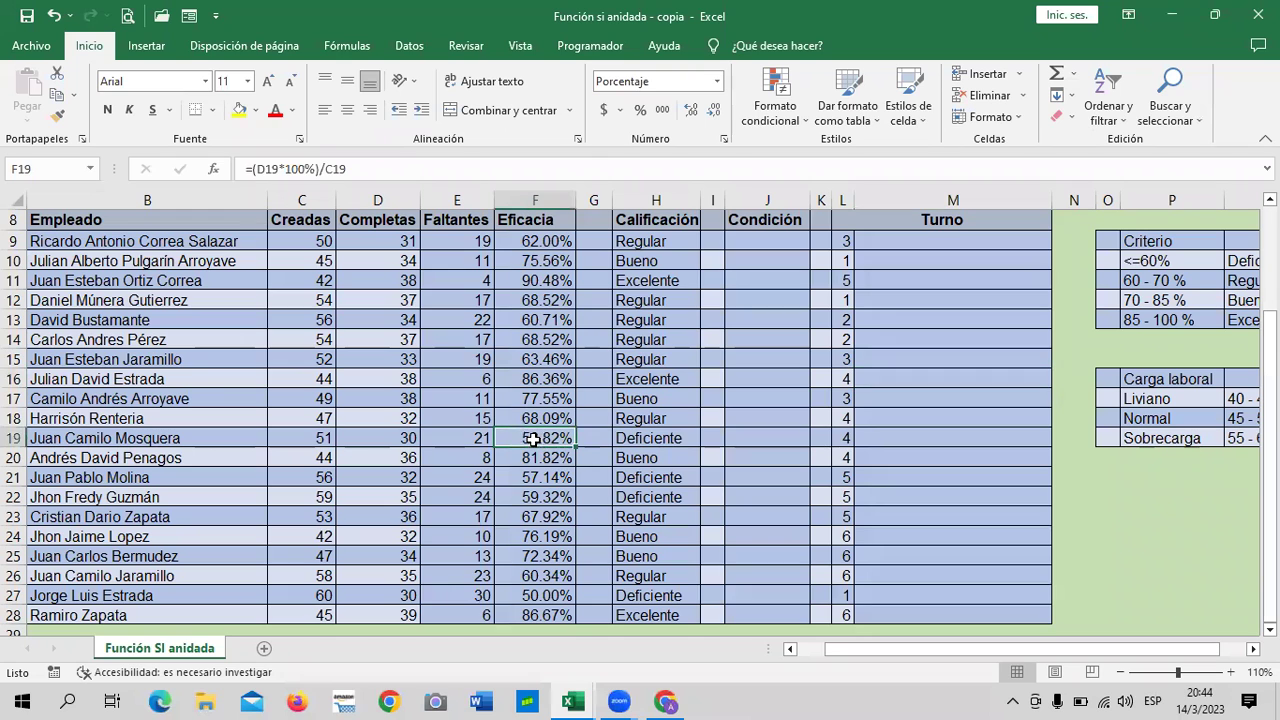
pyautogui.click(640, 441)
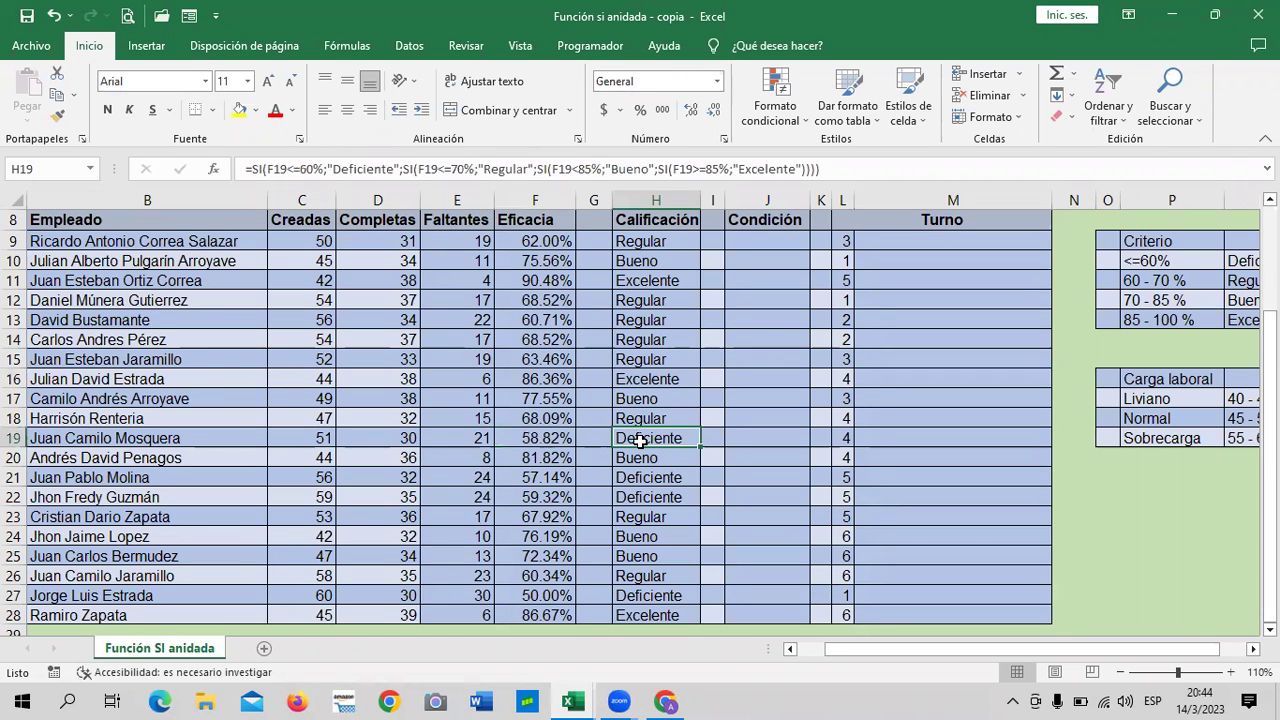
pyautogui.scroll(-3, 571, 503)
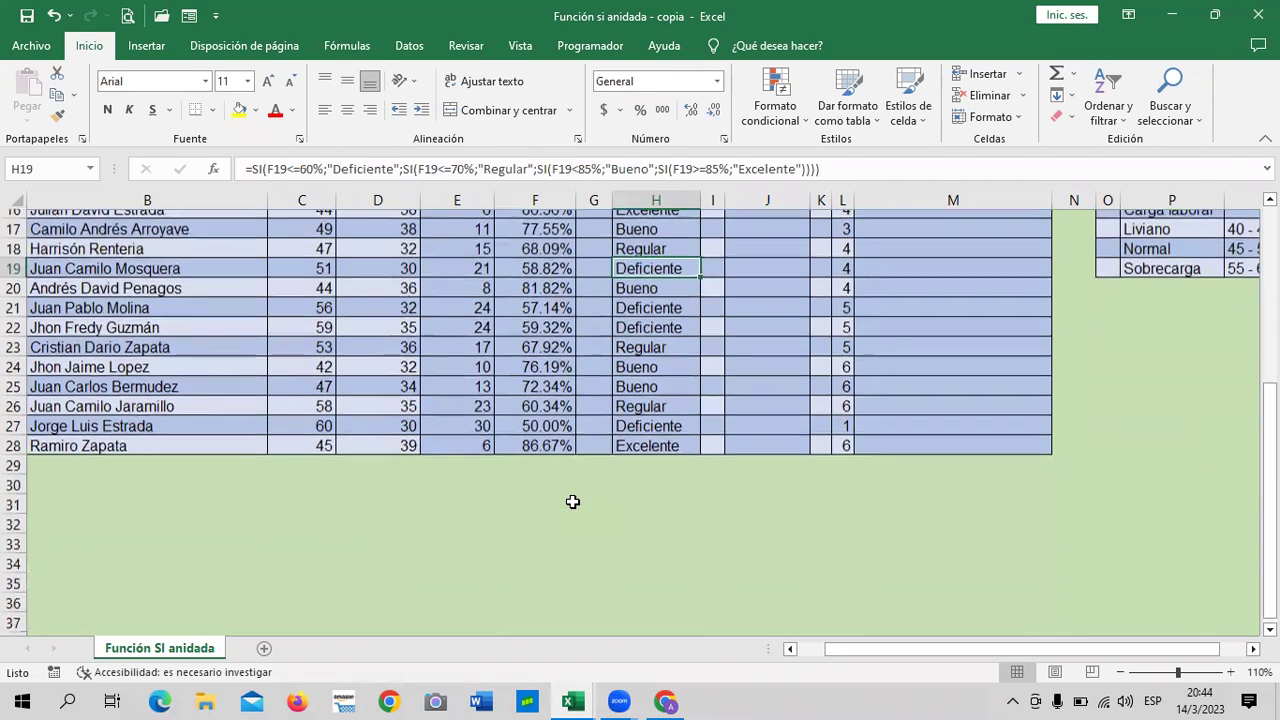
pyautogui.click(518, 437)
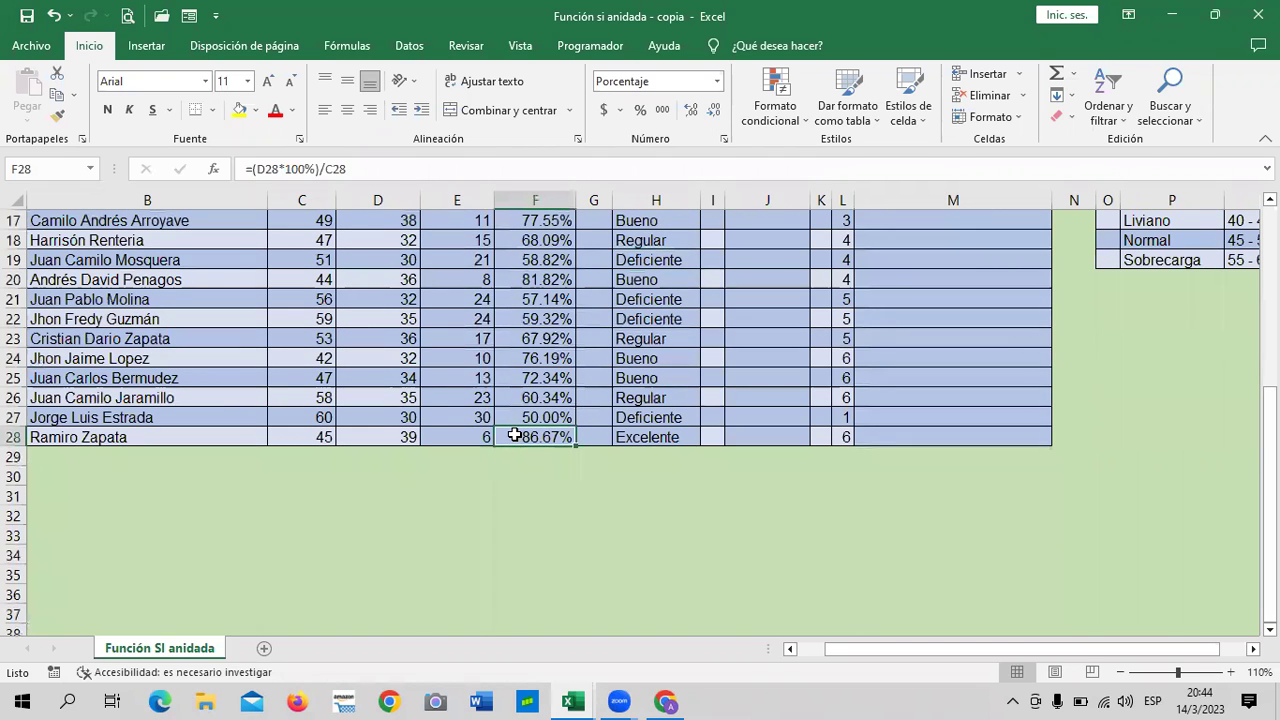
pyautogui.click(655, 440)
pyautogui.click(648, 417)
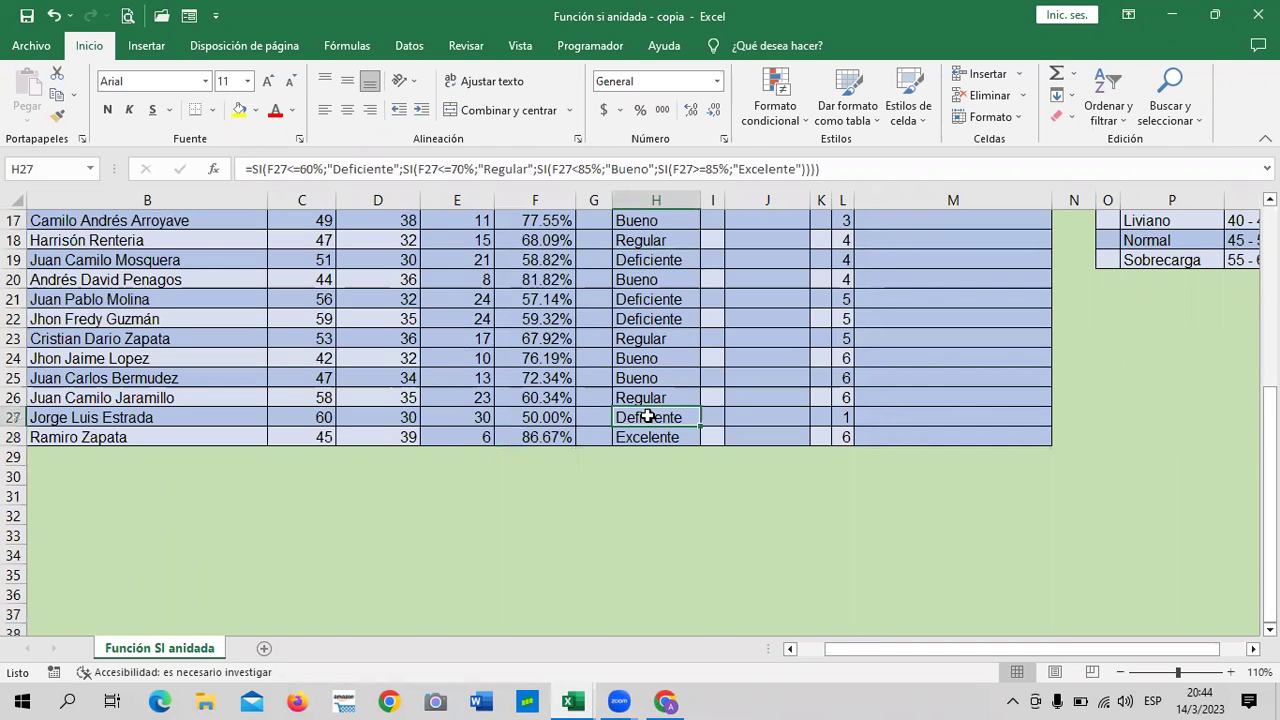
pyautogui.scroll(3, 648, 417)
pyautogui.scroll(3, 646, 419)
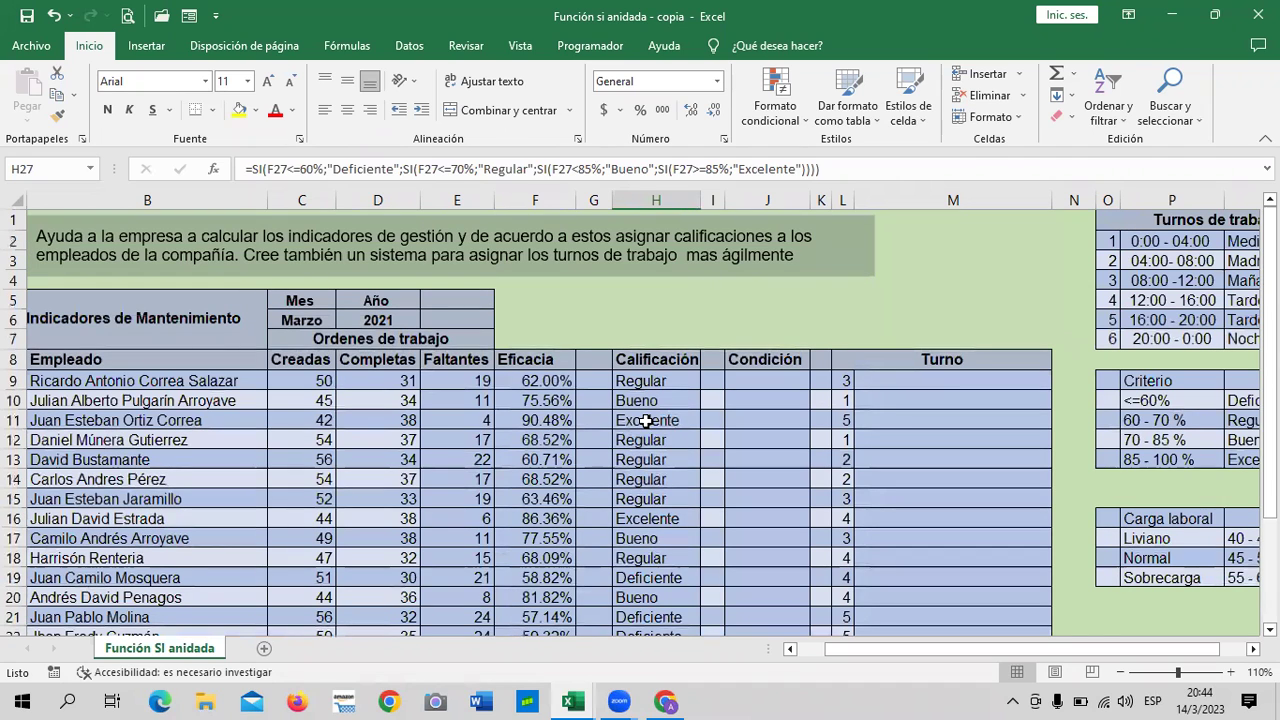
pyautogui.click(1130, 672)
pyautogui.click(718, 363)
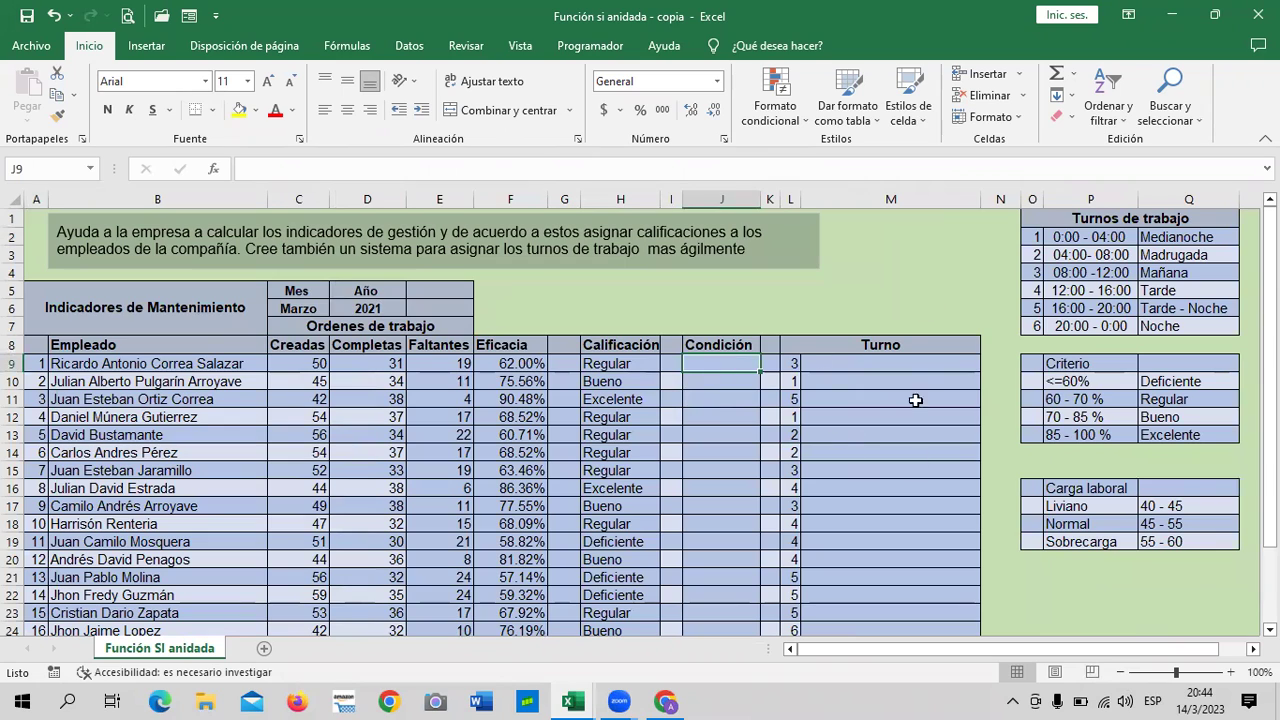
pyautogui.click(805, 366)
pyautogui.click(706, 366)
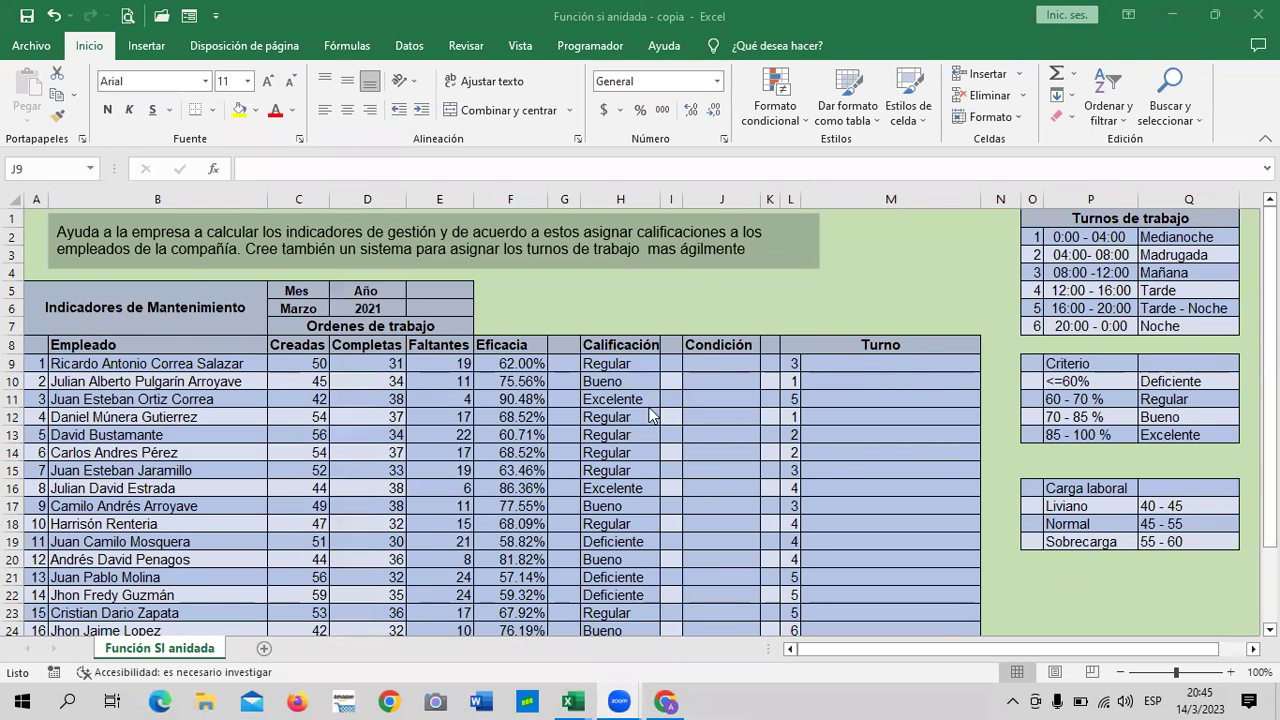
# Step: Undo the ratings filled into H10:H28 so only H9 keeps its Regular grade
pyautogui.click(637, 366)
pyautogui.scroll(-2, 632, 386)
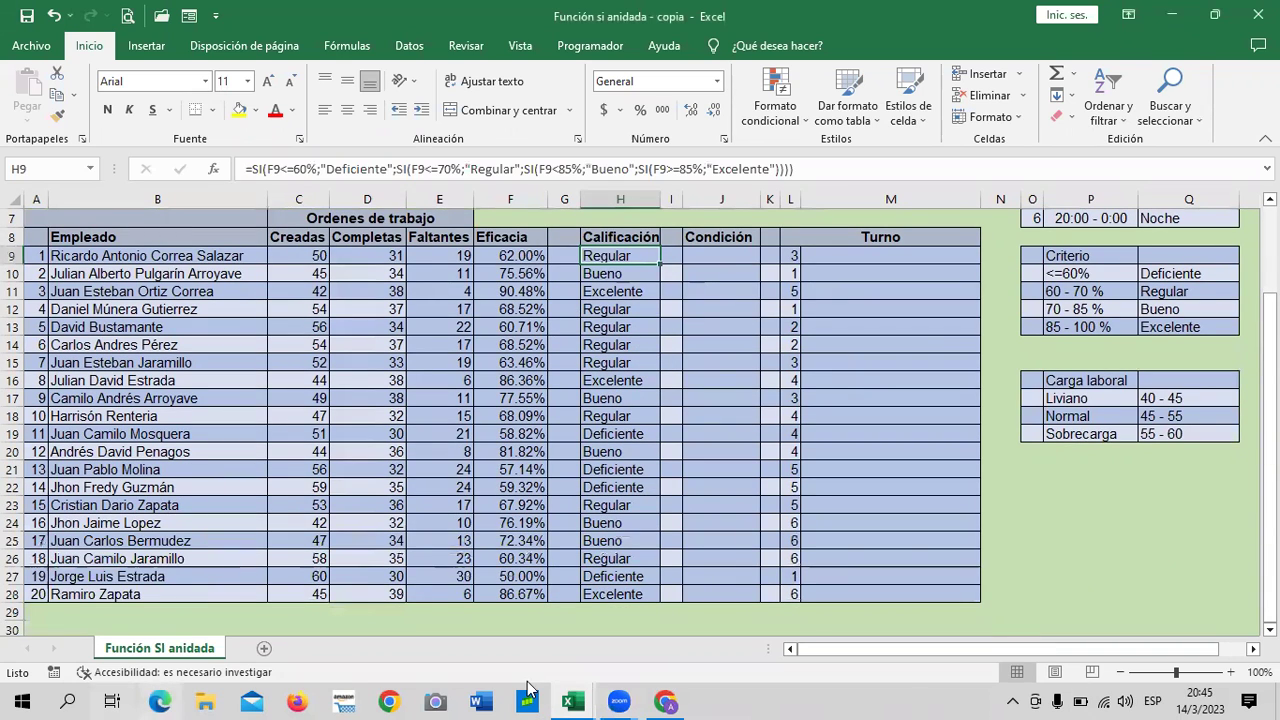
pyautogui.moveTo(616, 273); pyautogui.dragTo(625, 505)
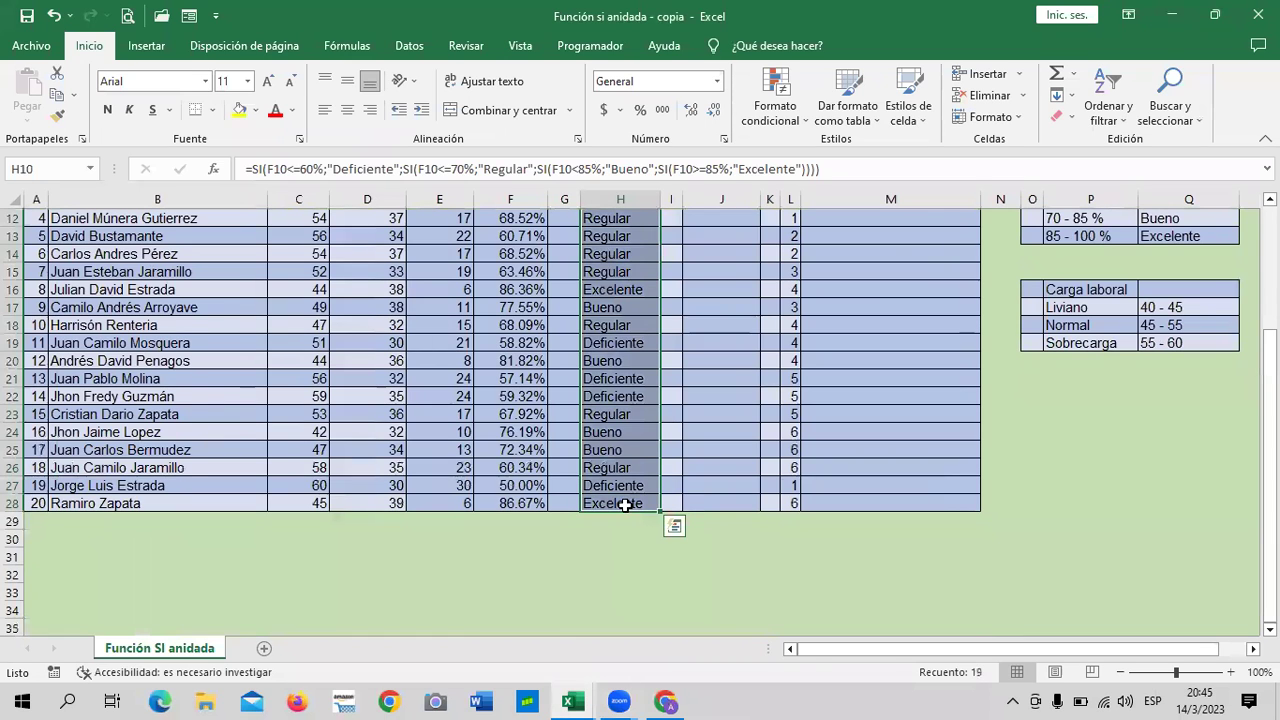
pyautogui.hotkey('ctrl', 'z')
# Step: Zoom the sheet to 110%, confirm H13 is empty, and start copying H9's formula down
pyautogui.click(622, 363)
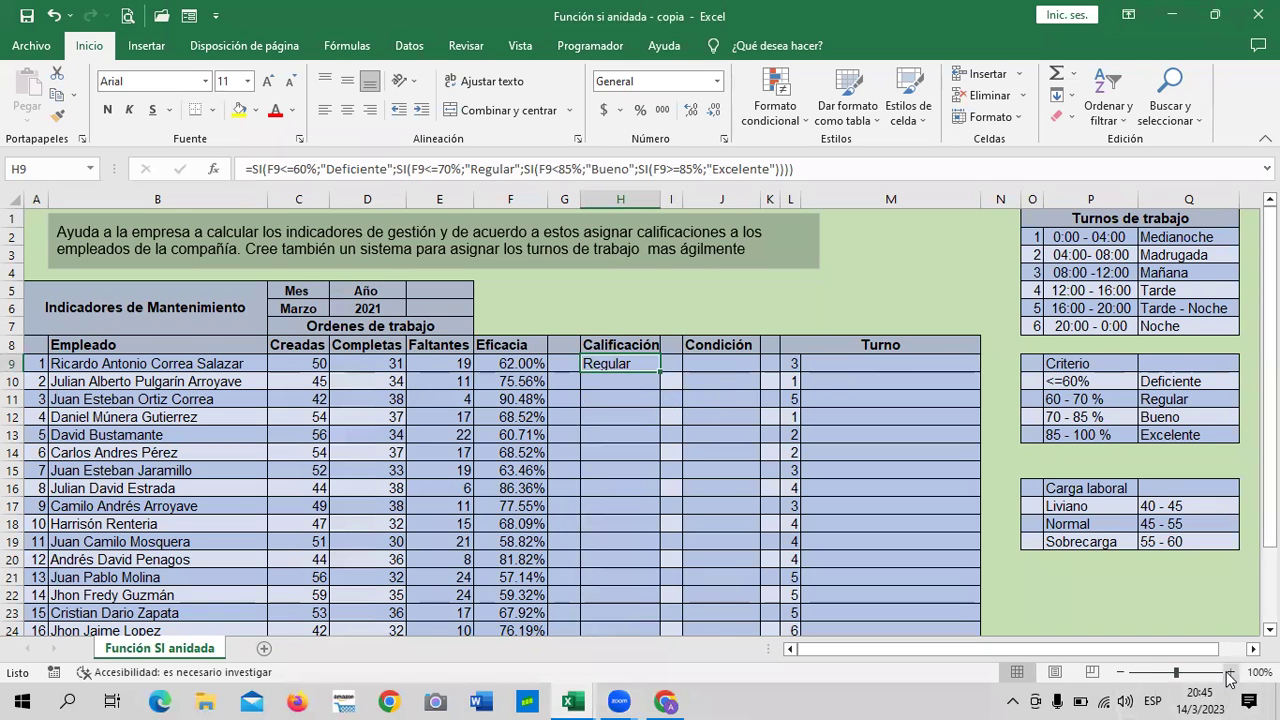
pyautogui.click(1229, 676)
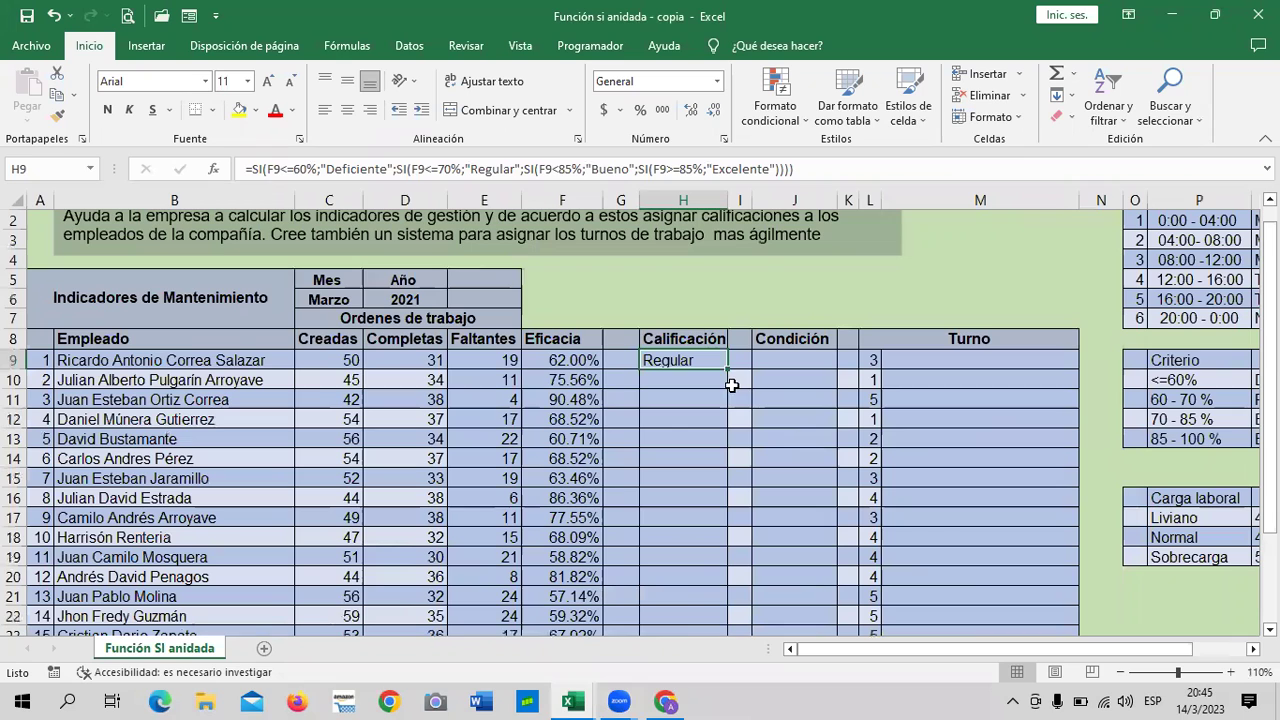
pyautogui.click(710, 437)
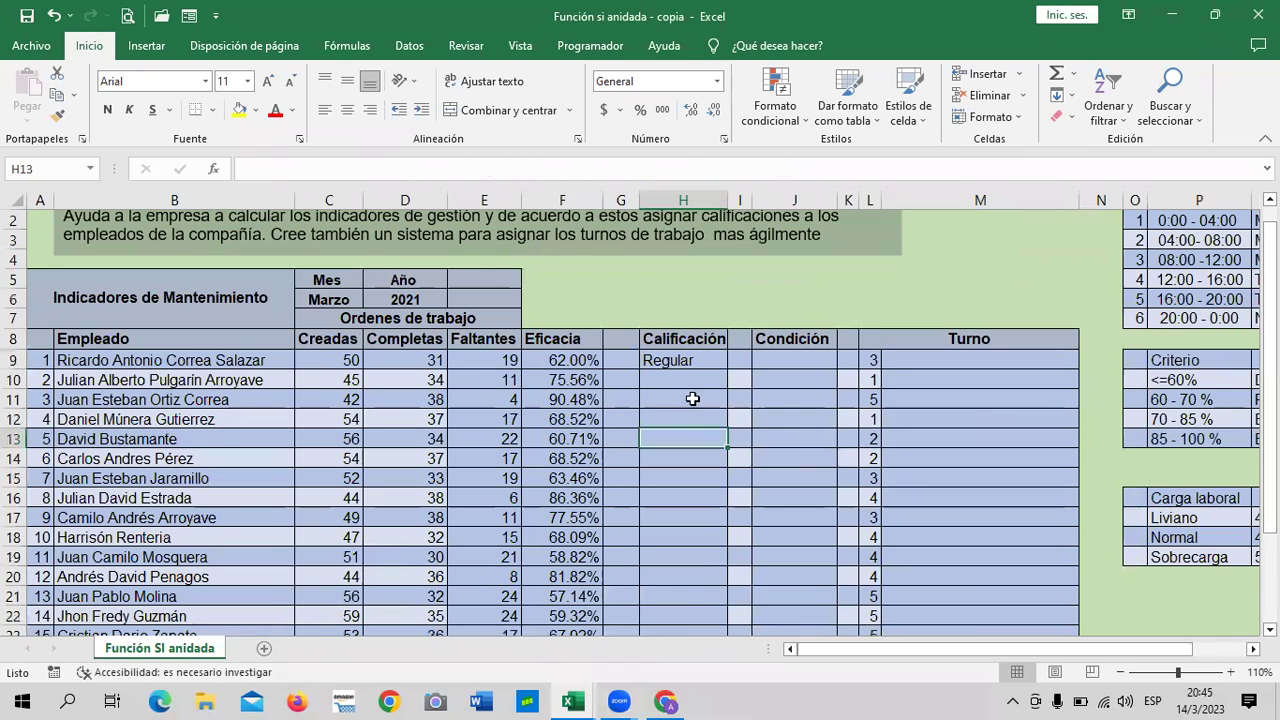
pyautogui.click(686, 362)
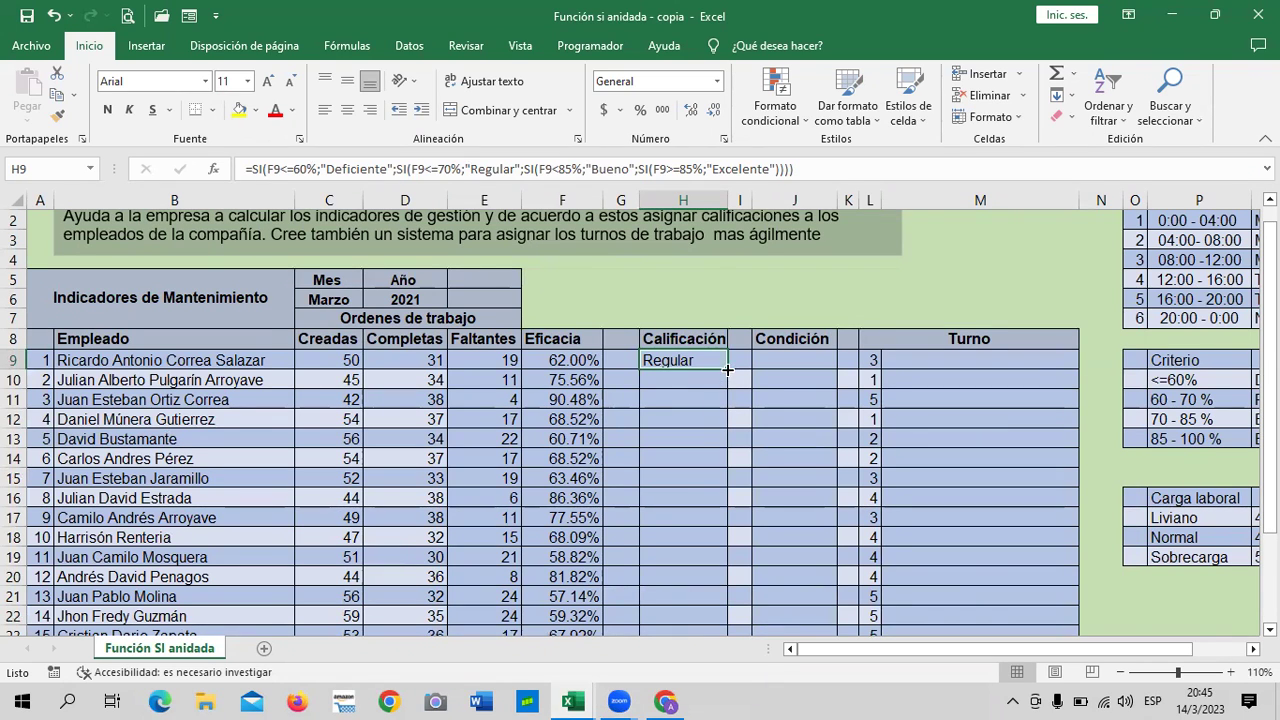
pyautogui.moveTo(728, 368); pyautogui.dragTo(712, 594)
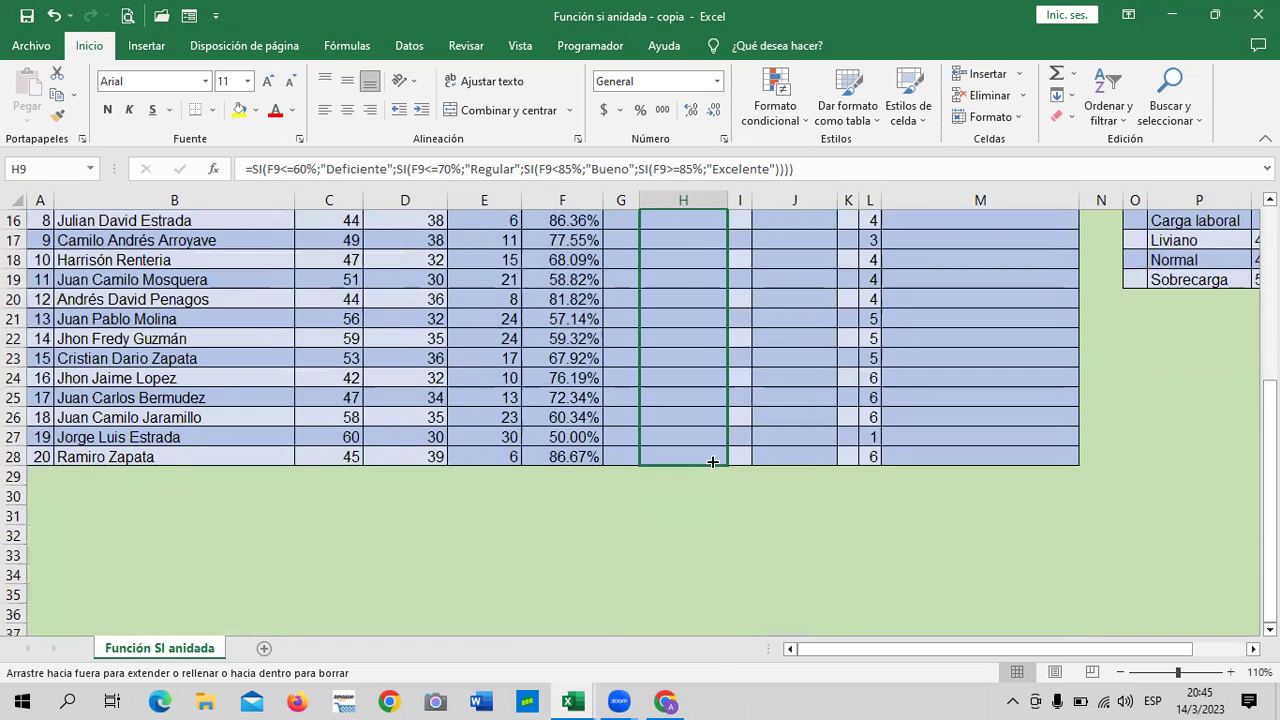
# Step: Finish filling H9's nested SI rating formula to H28, then deselect the column
pyautogui.moveTo(712, 594); pyautogui.dragTo(707, 457)
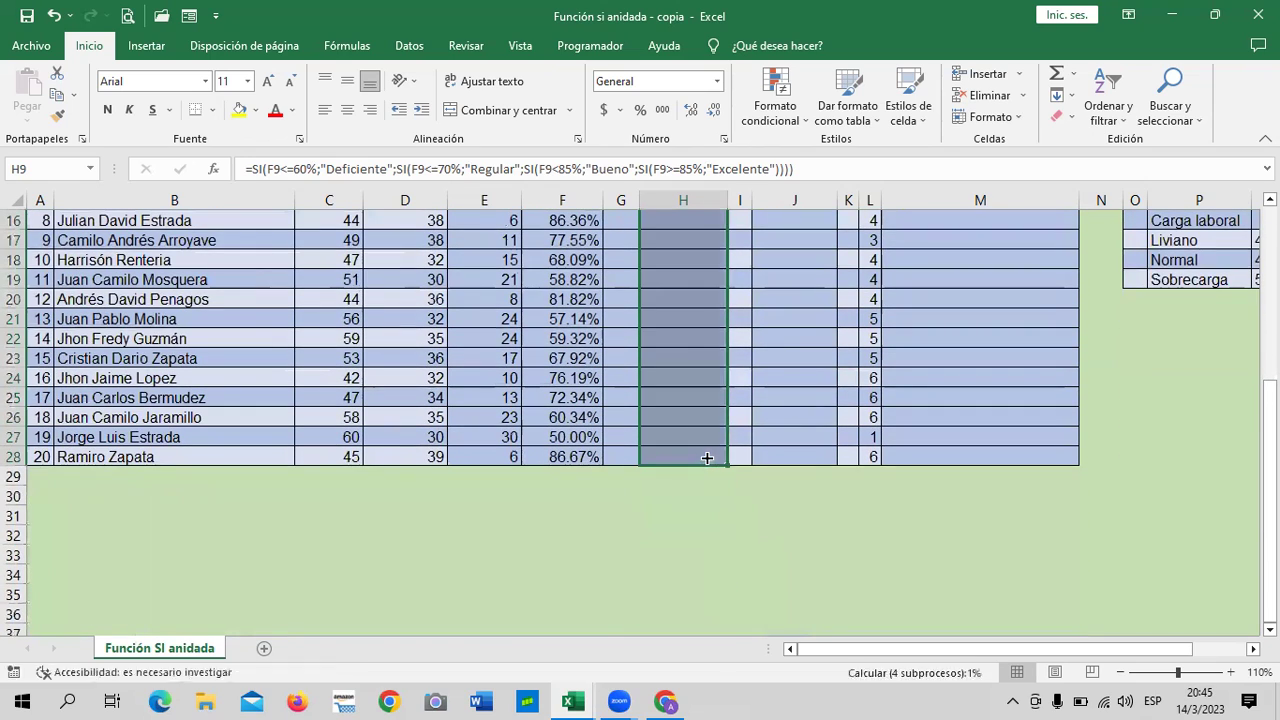
pyautogui.click(775, 418)
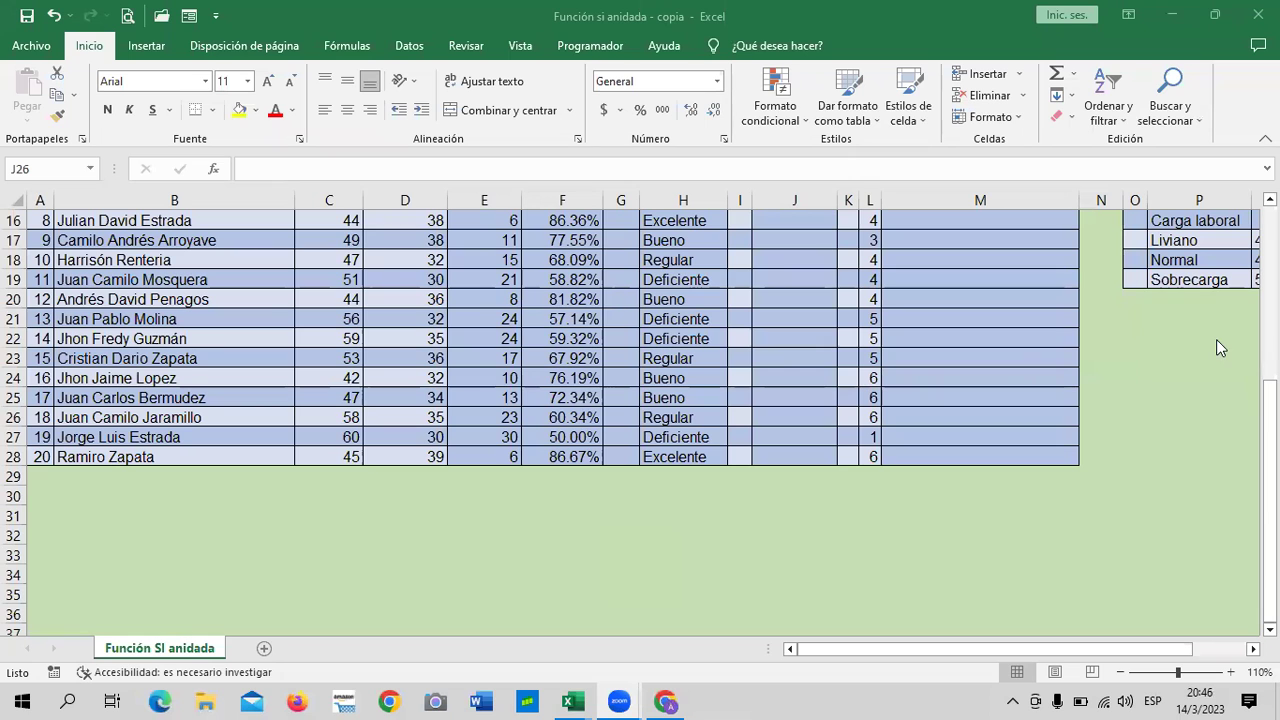
pyautogui.scroll(2, 821, 520)
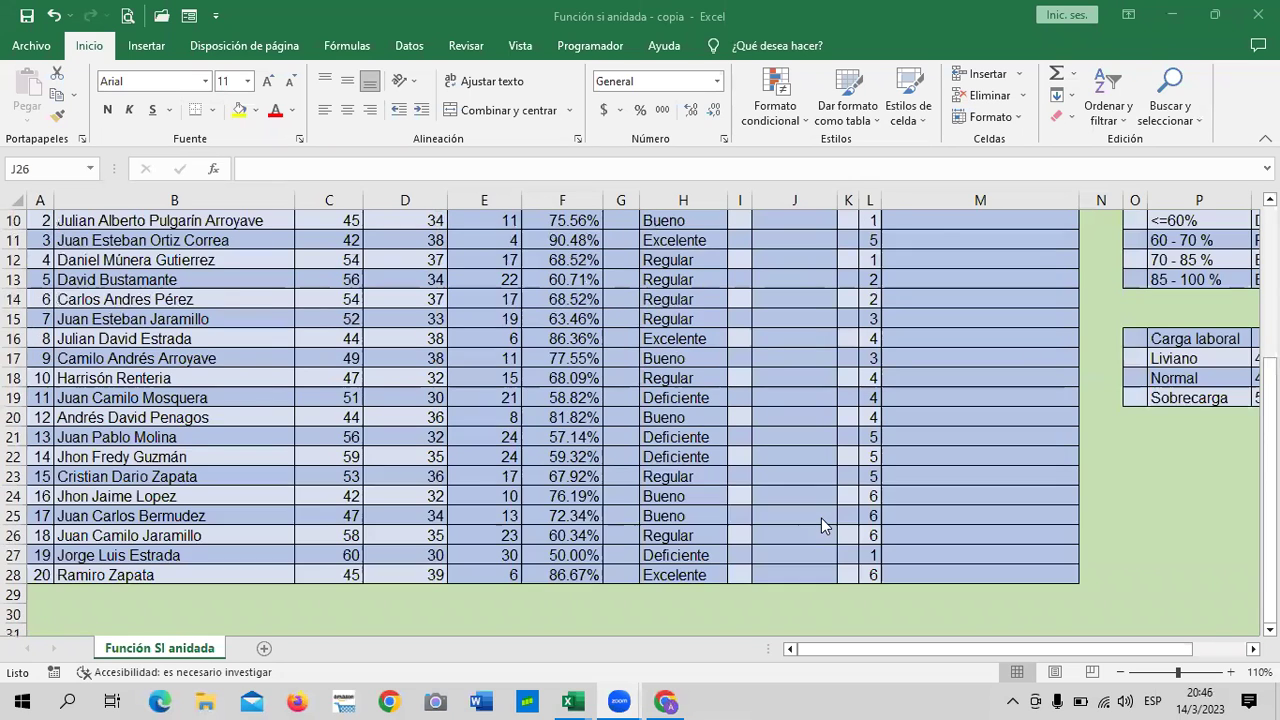
pyautogui.scroll(2, 821, 518)
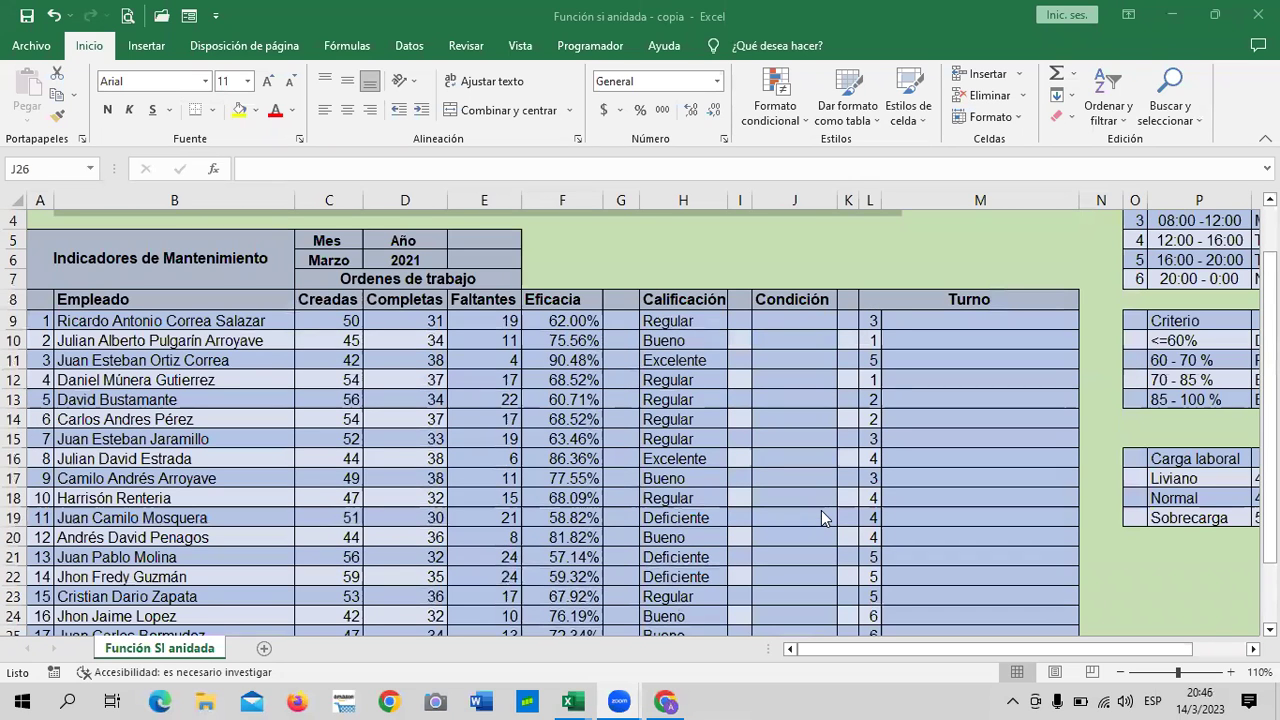
pyautogui.click(1121, 672)
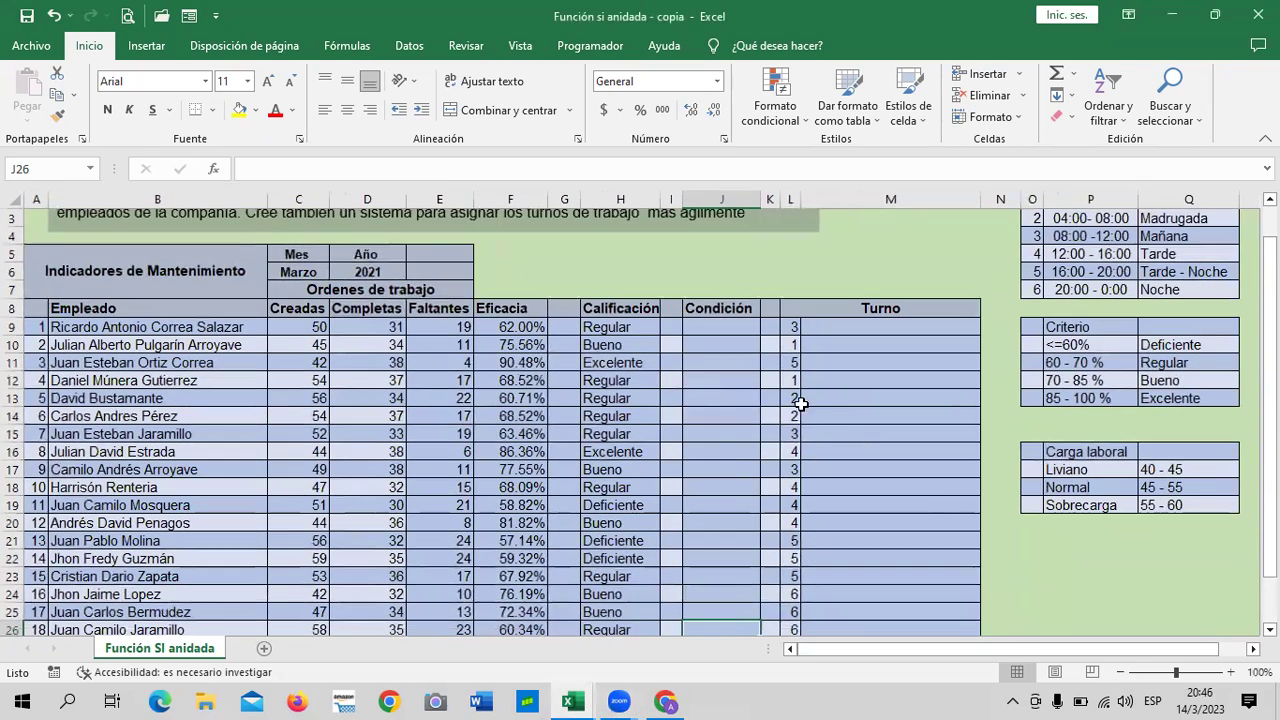
pyautogui.scroll(-2, 732, 455)
pyautogui.scroll(1, 732, 455)
pyautogui.click(724, 272)
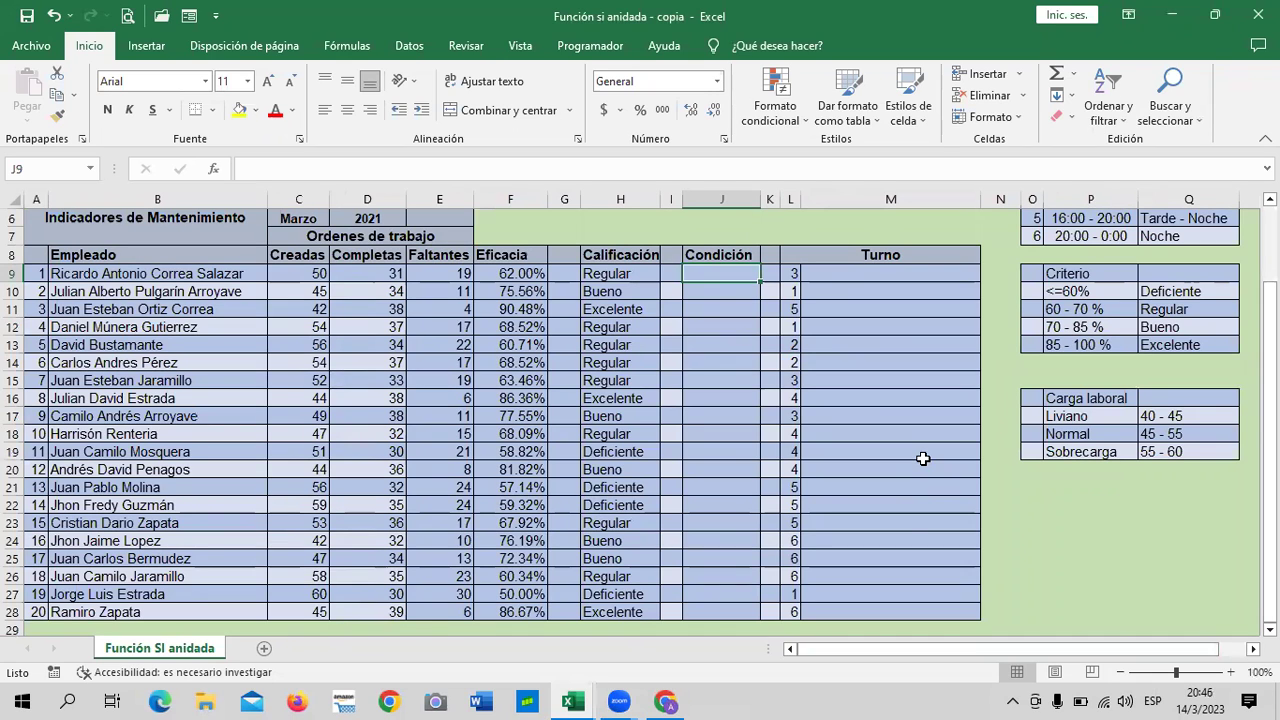
pyautogui.click(289, 277)
pyautogui.click(297, 394)
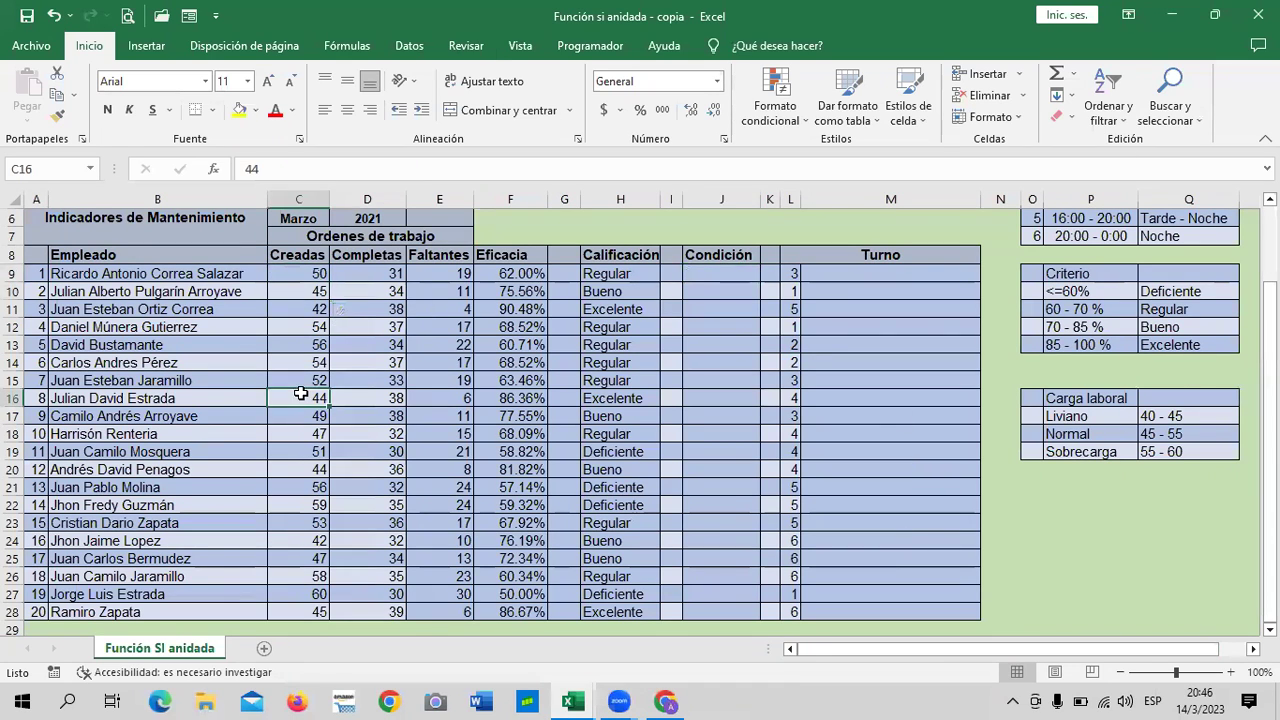
pyautogui.click(1174, 414)
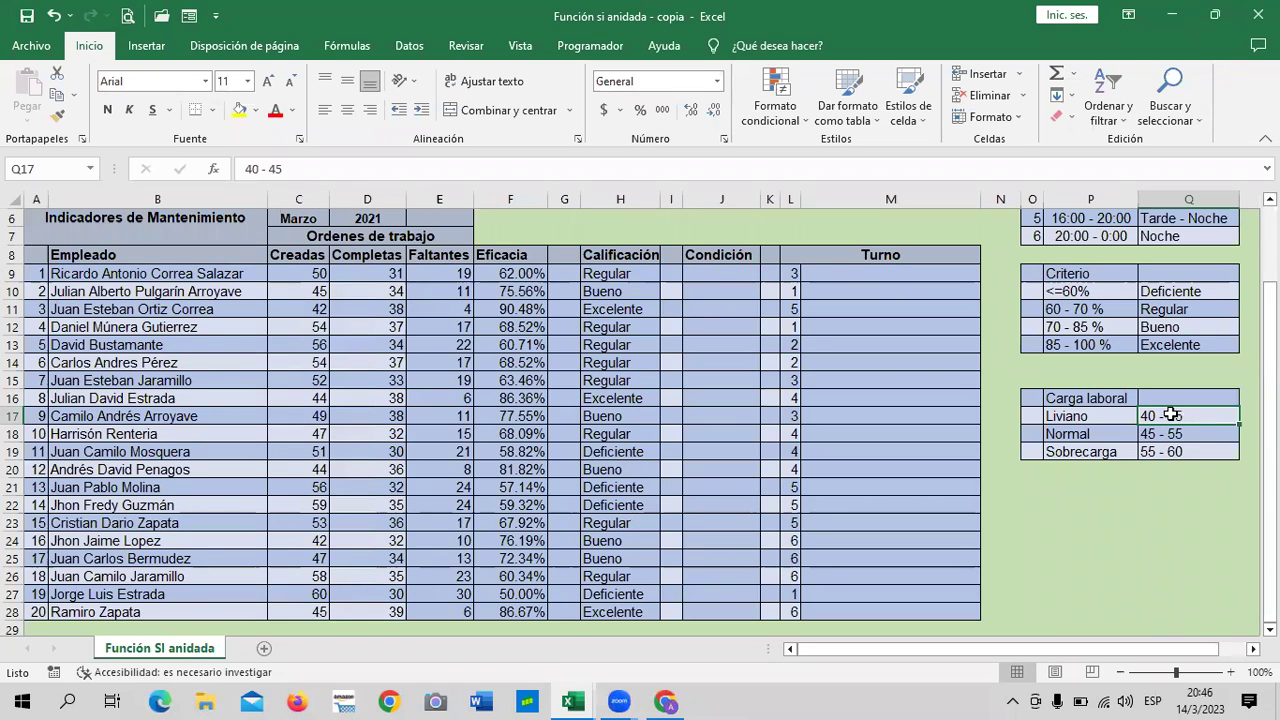
pyautogui.click(1184, 436)
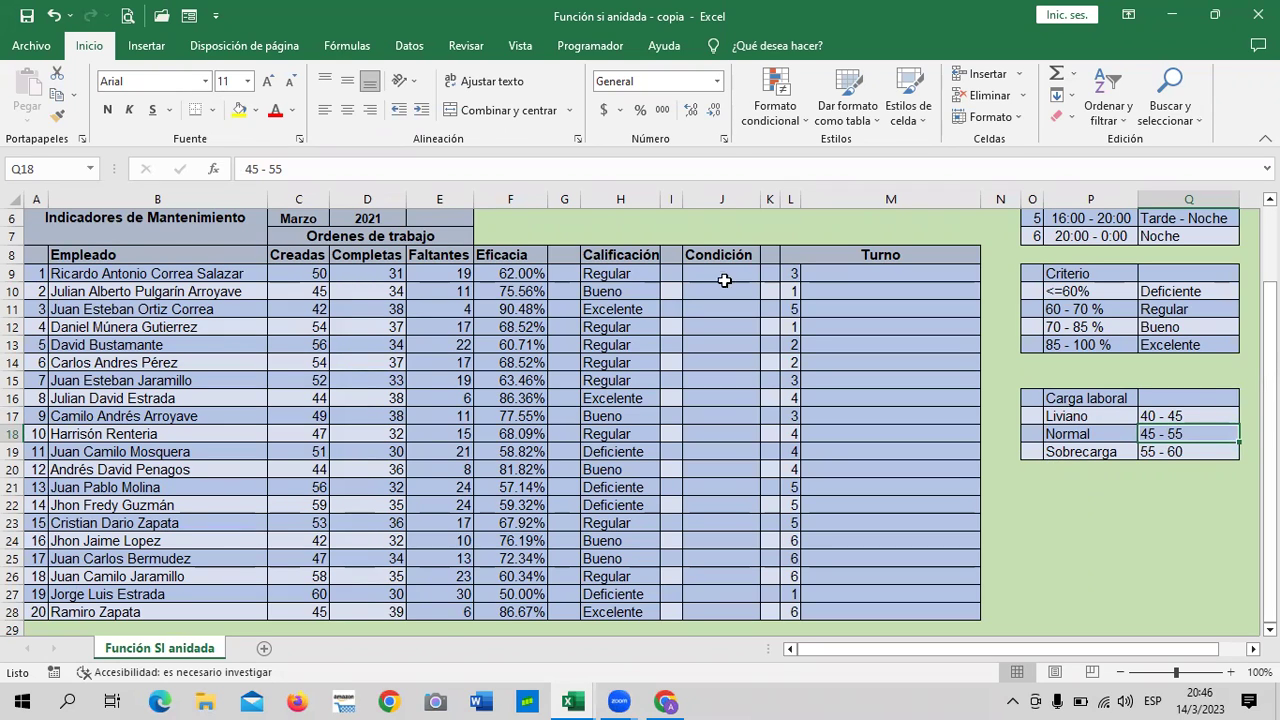
pyautogui.click(720, 275)
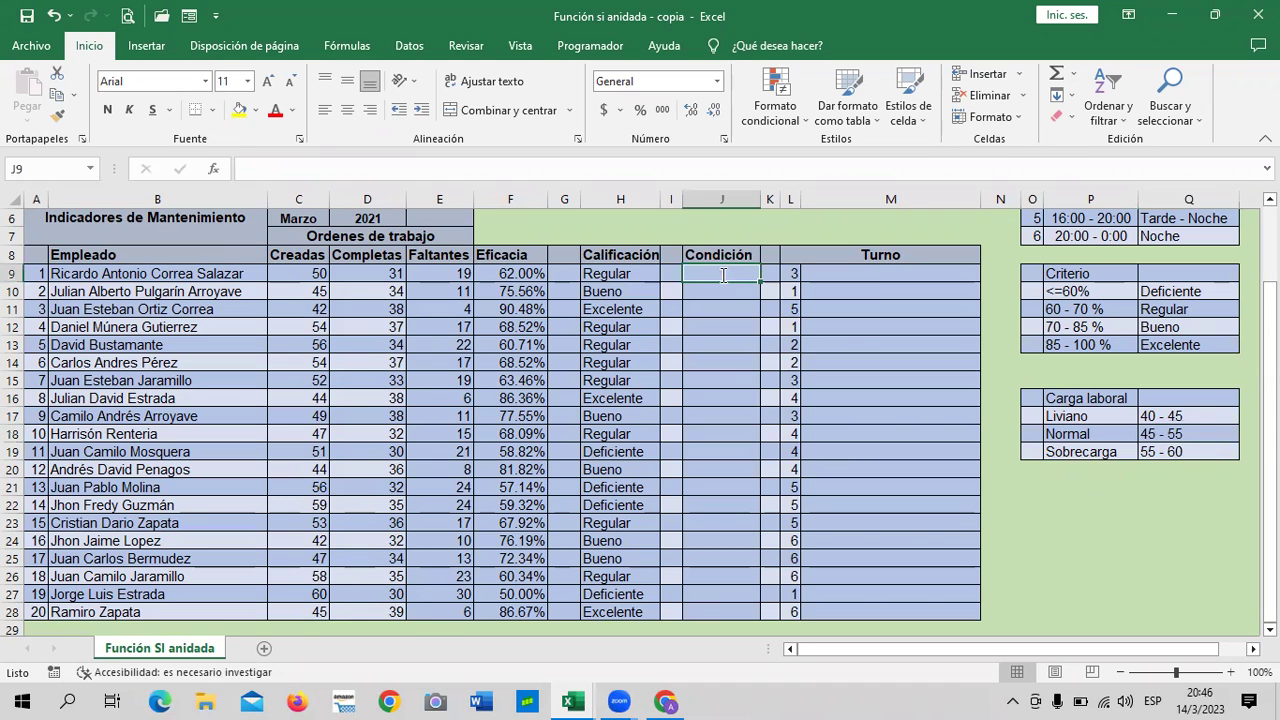
# Step: In J9 enter =SI(C9<45;"Liviano"; and begin a nested SI
pyautogui.write('=si')
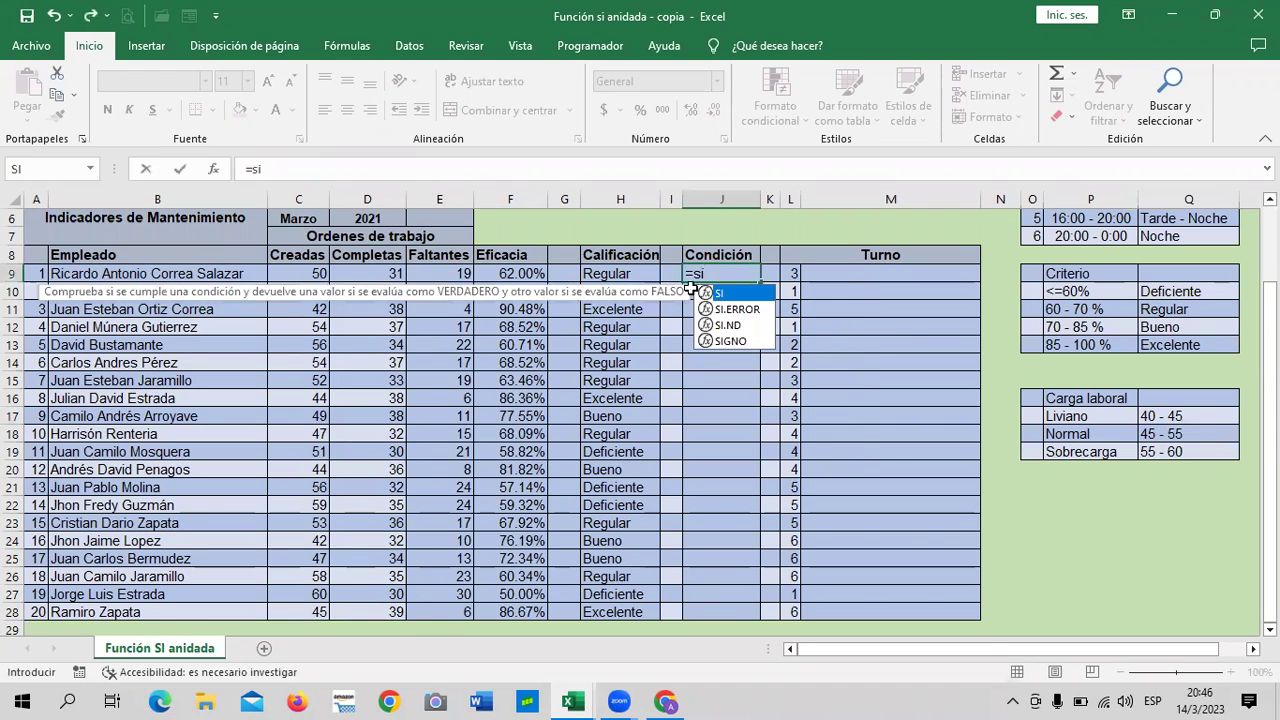
pyautogui.doubleClick(740, 295)
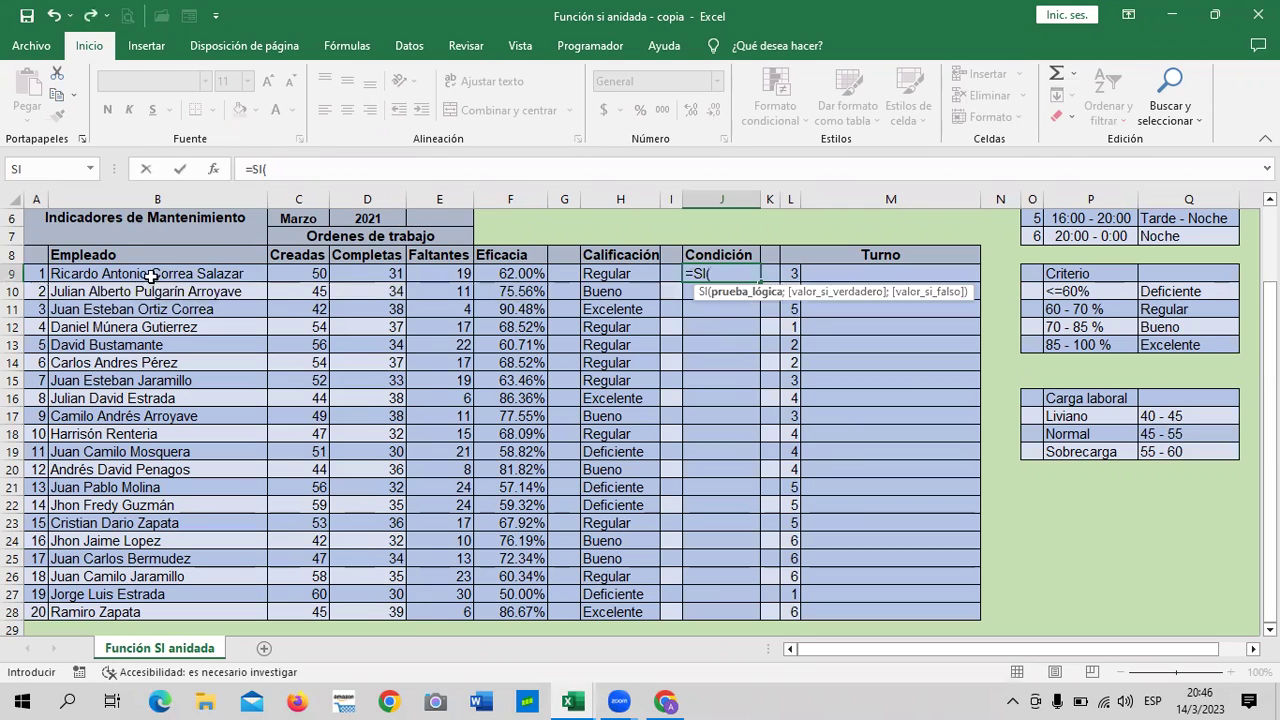
pyautogui.click(287, 275)
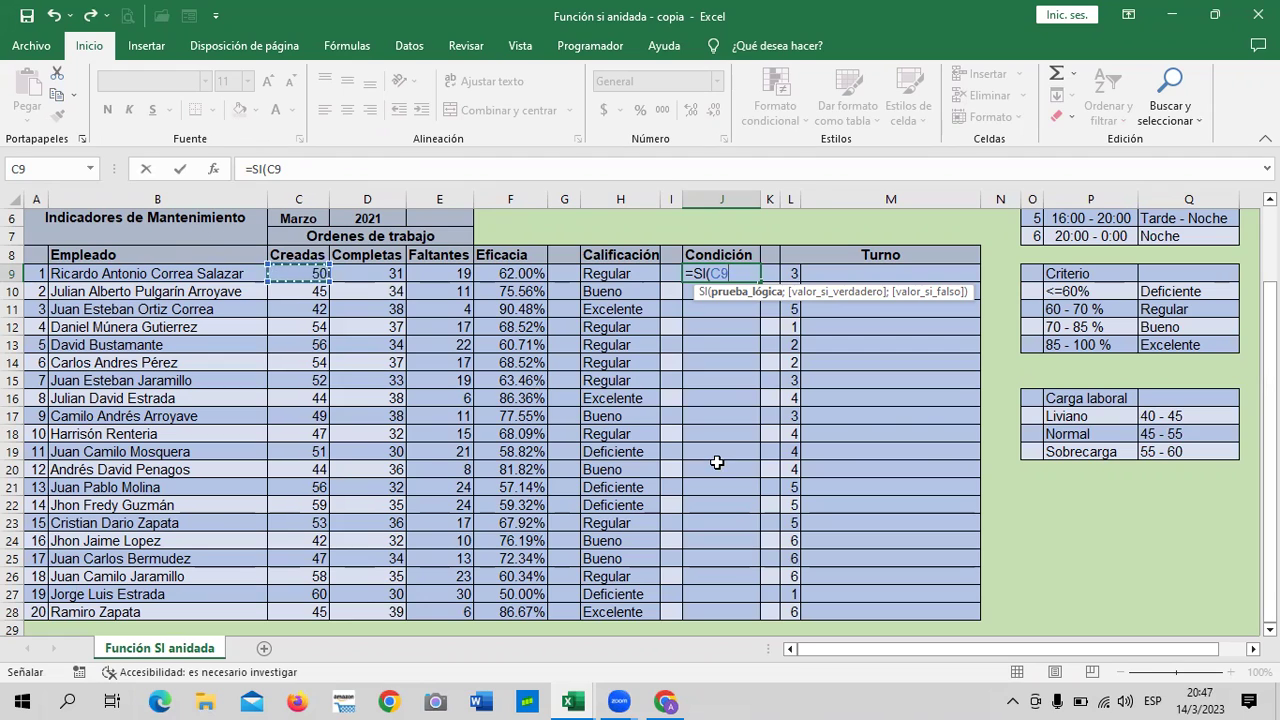
pyautogui.write('>')
pyautogui.press('BackSpace')
pyautogui.write('<')
pyautogui.write('45;')
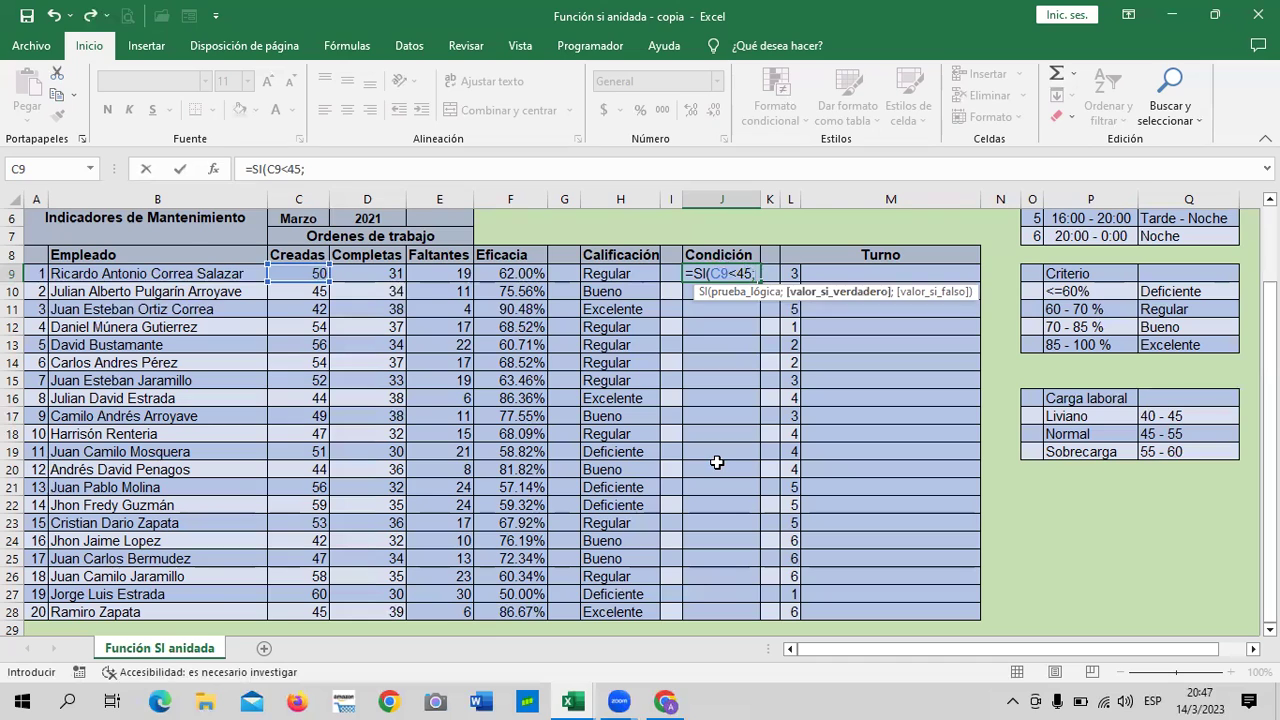
pyautogui.write('"Liviano')
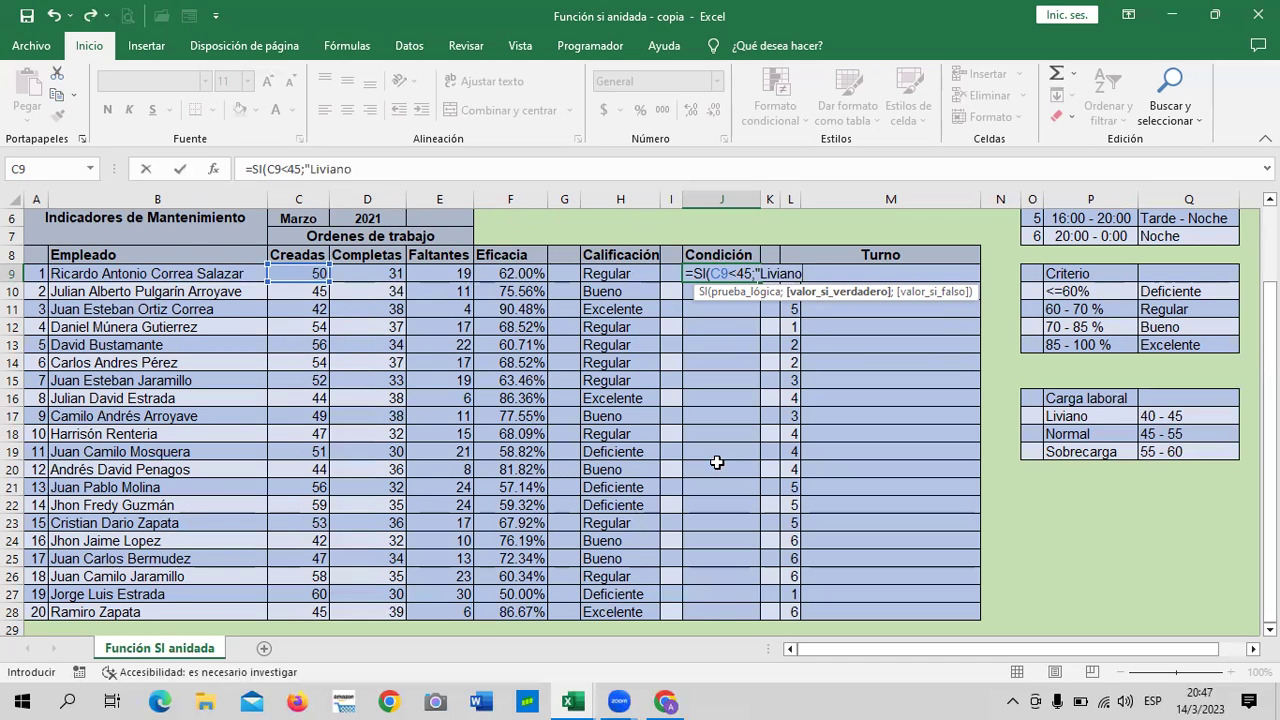
pyautogui.write('";')
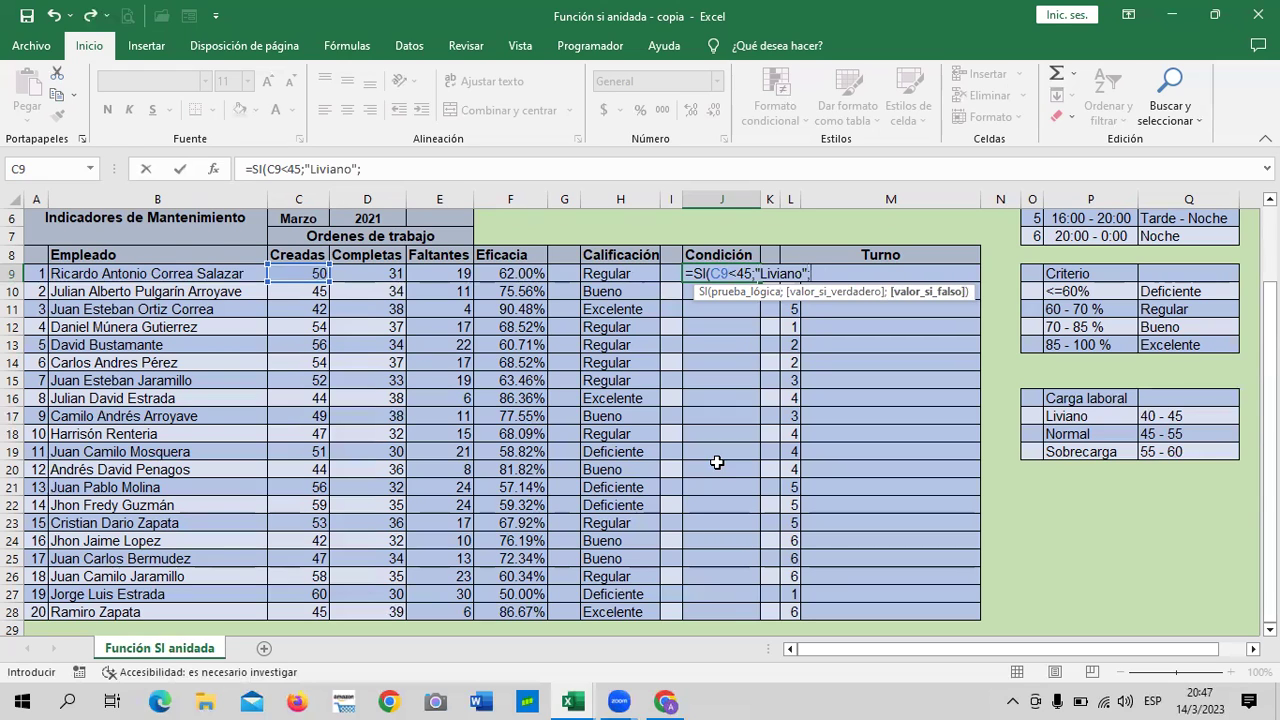
pyautogui.write('si')
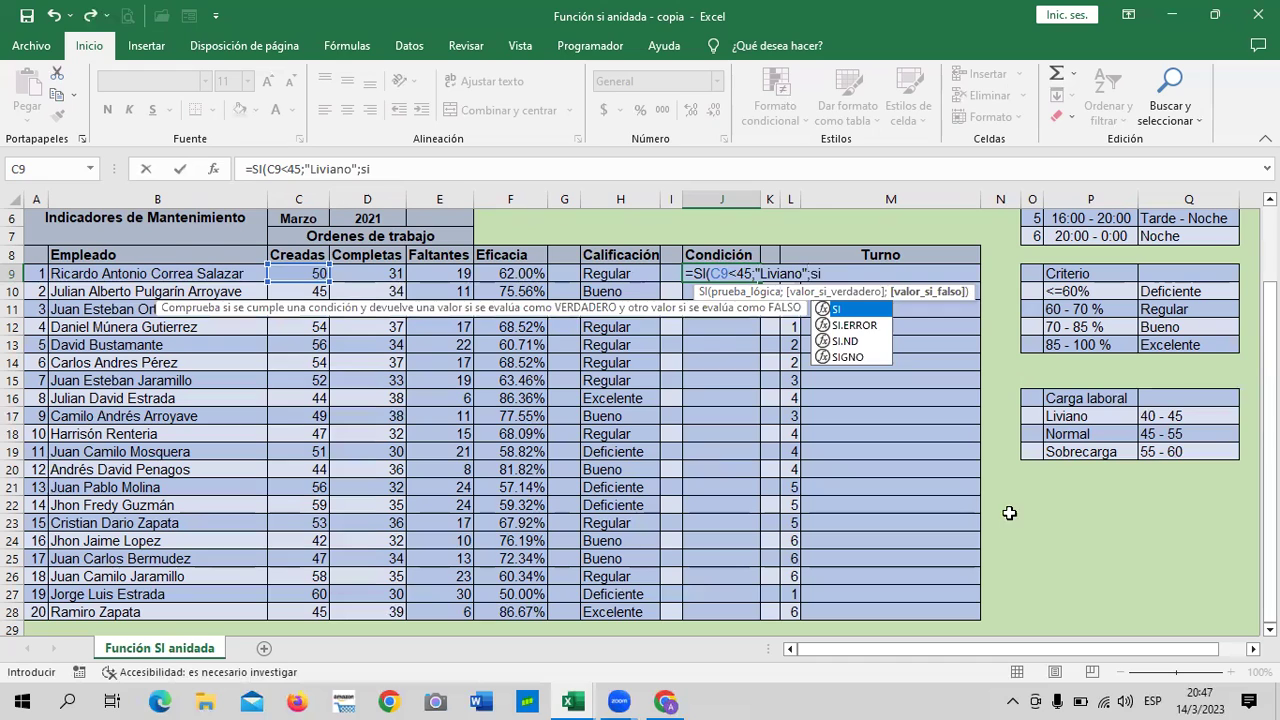
# Step: Complete J9 as =SI(C9<45;"Liviano";SI(C9<55;"Normal";SI(C9>=55;"Sobrecarga"))) and commit it
pyautogui.doubleClick(869, 310)
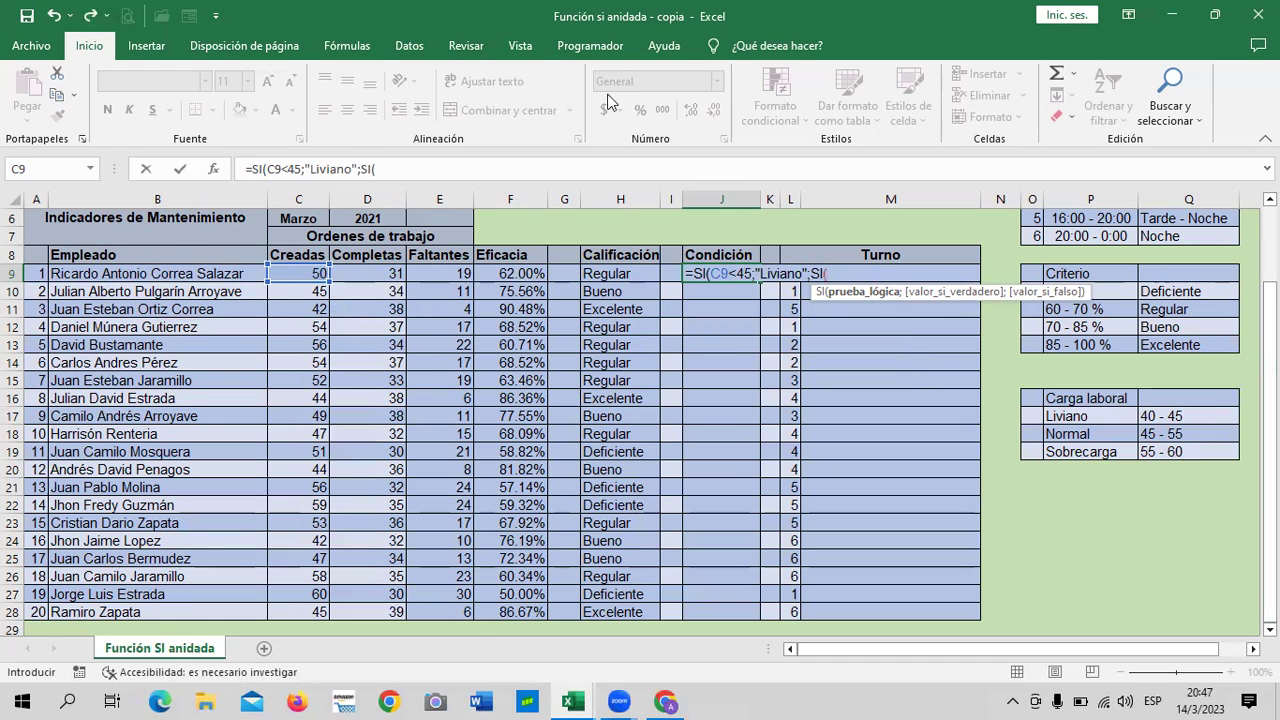
pyautogui.click(286, 272)
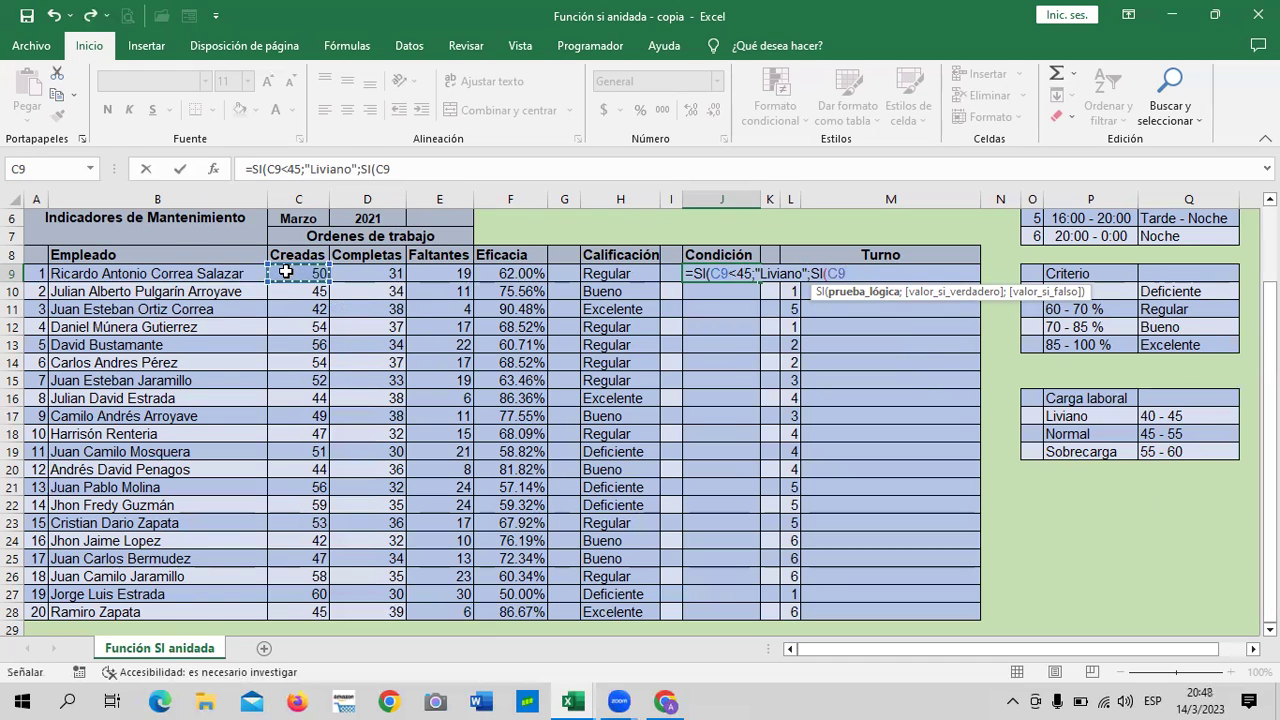
pyautogui.write('<')
pyautogui.write('55')
pyautogui.write(';"')
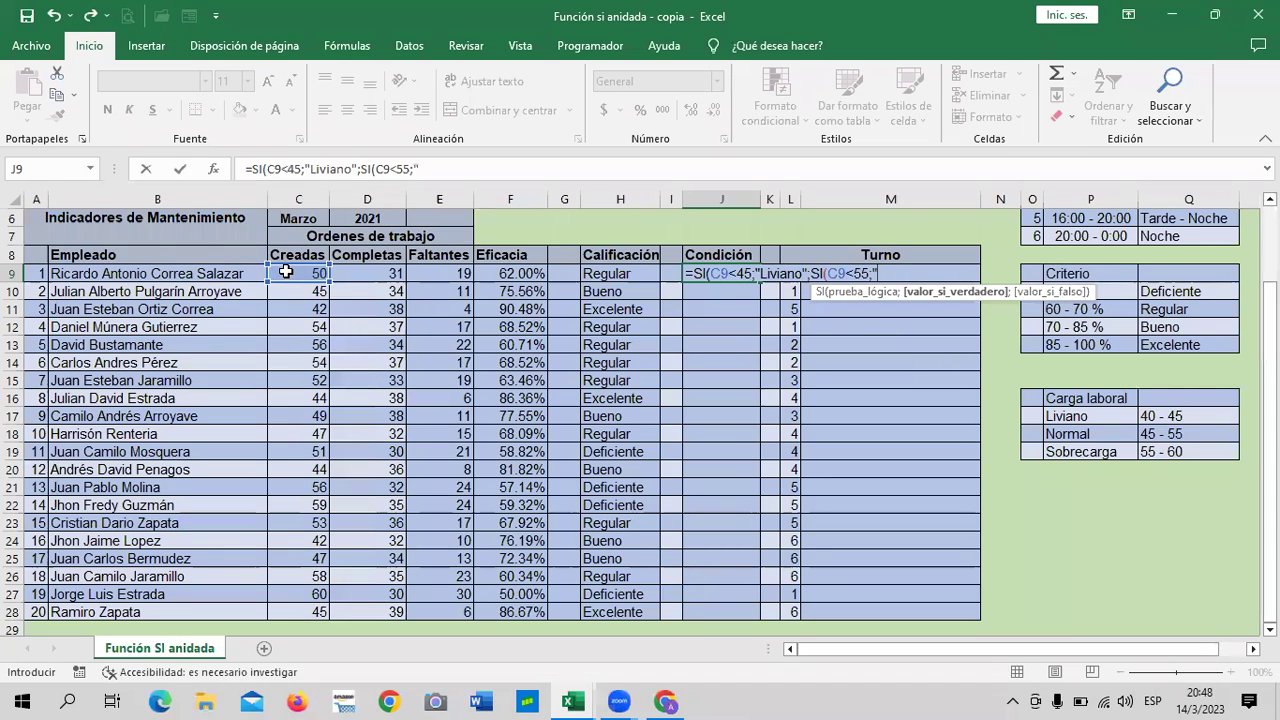
pyautogui.write('Normal')
pyautogui.write('";')
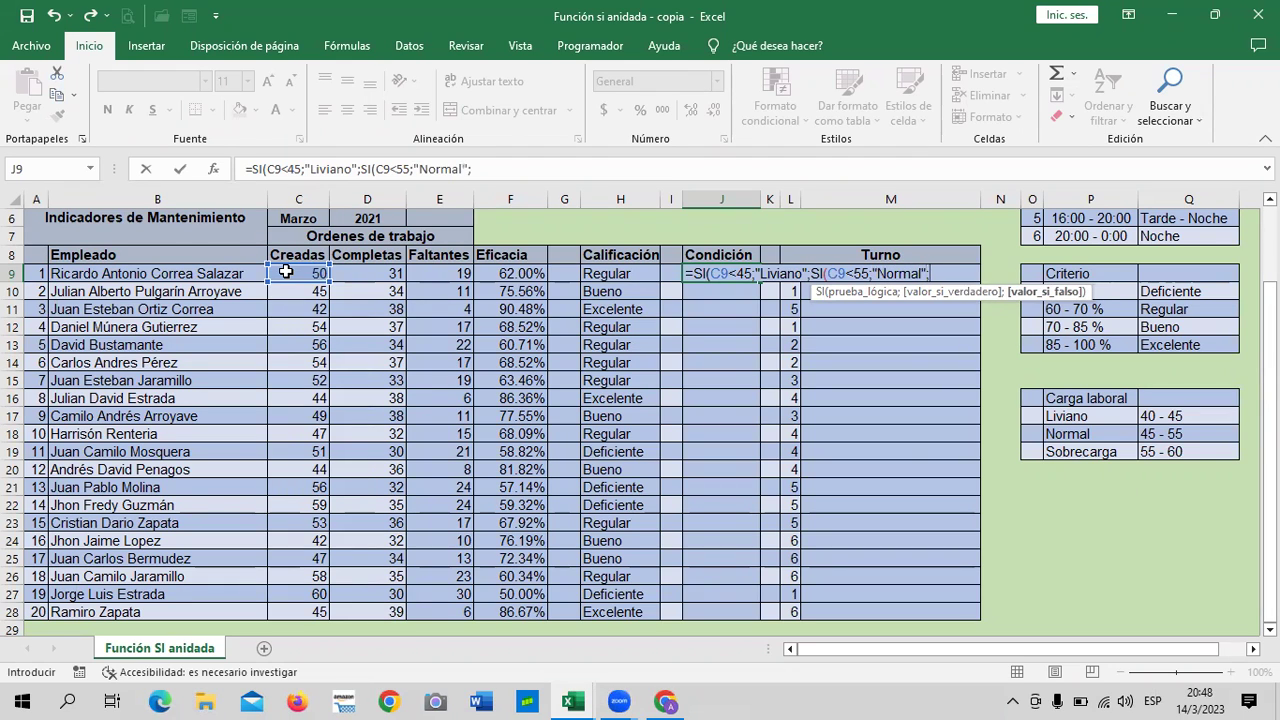
pyautogui.write('si')
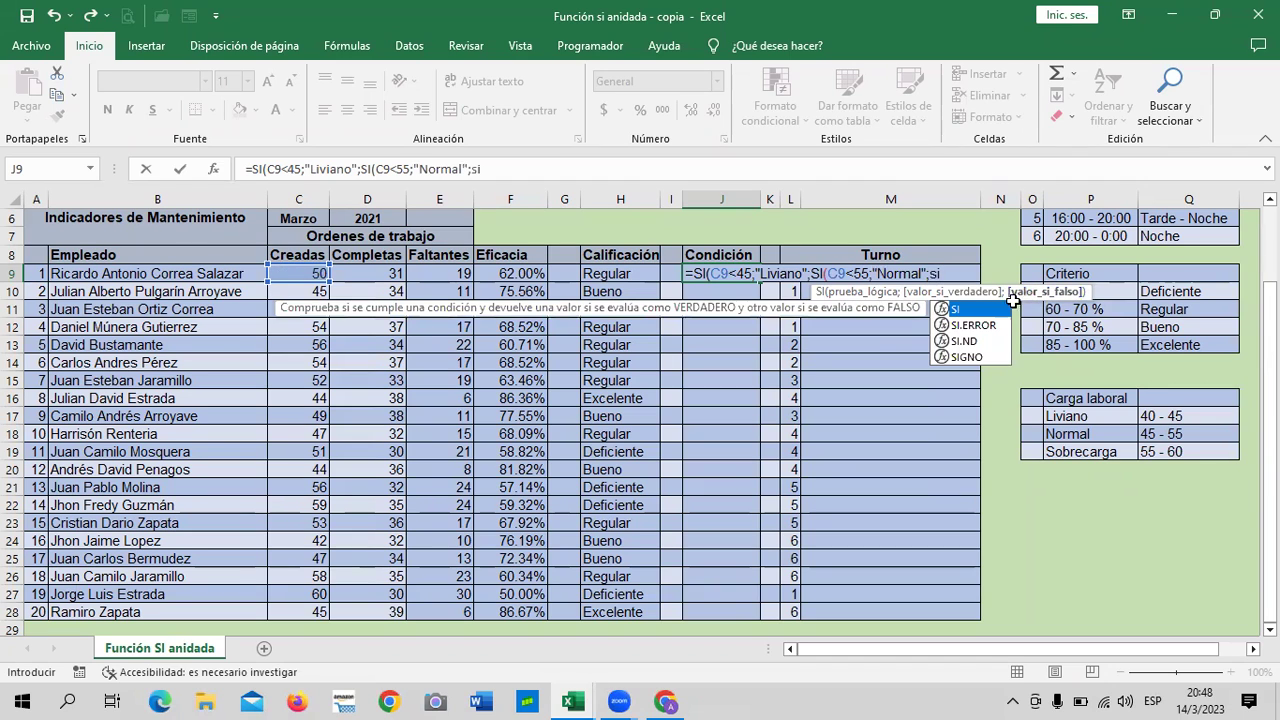
pyautogui.doubleClick(983, 309)
pyautogui.click(279, 270)
pyautogui.click(514, 168)
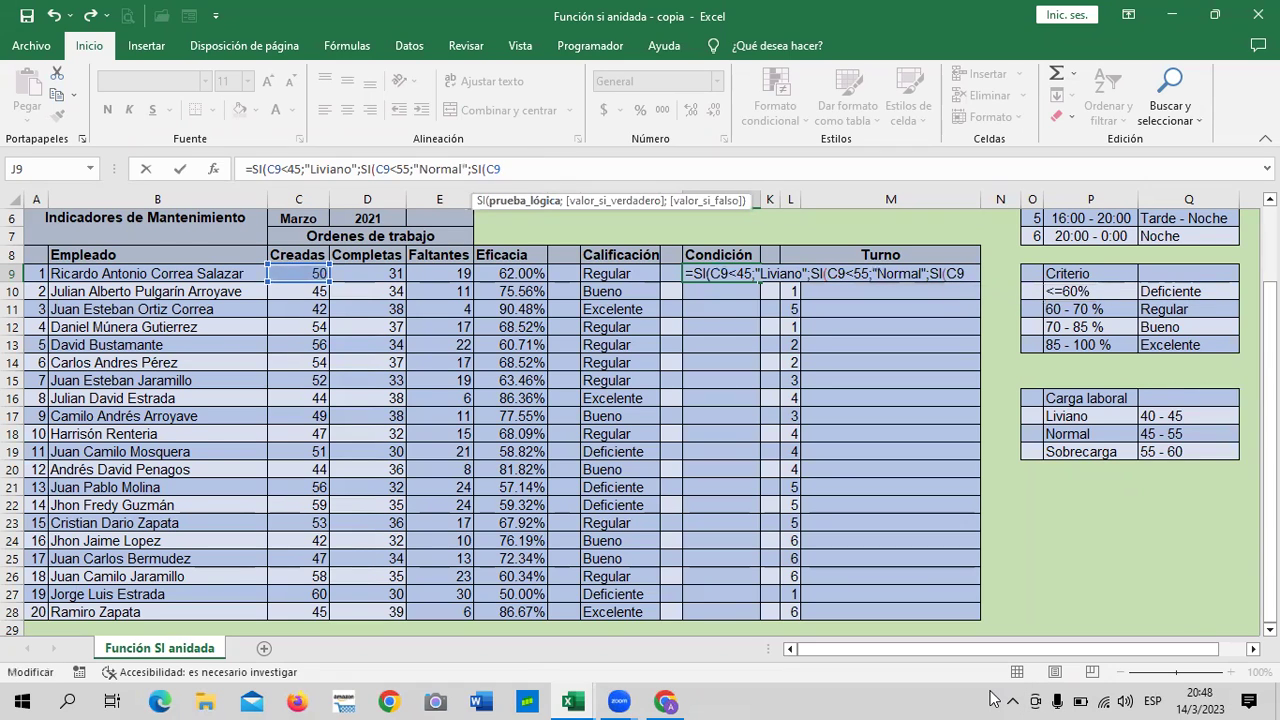
pyautogui.write('>=')
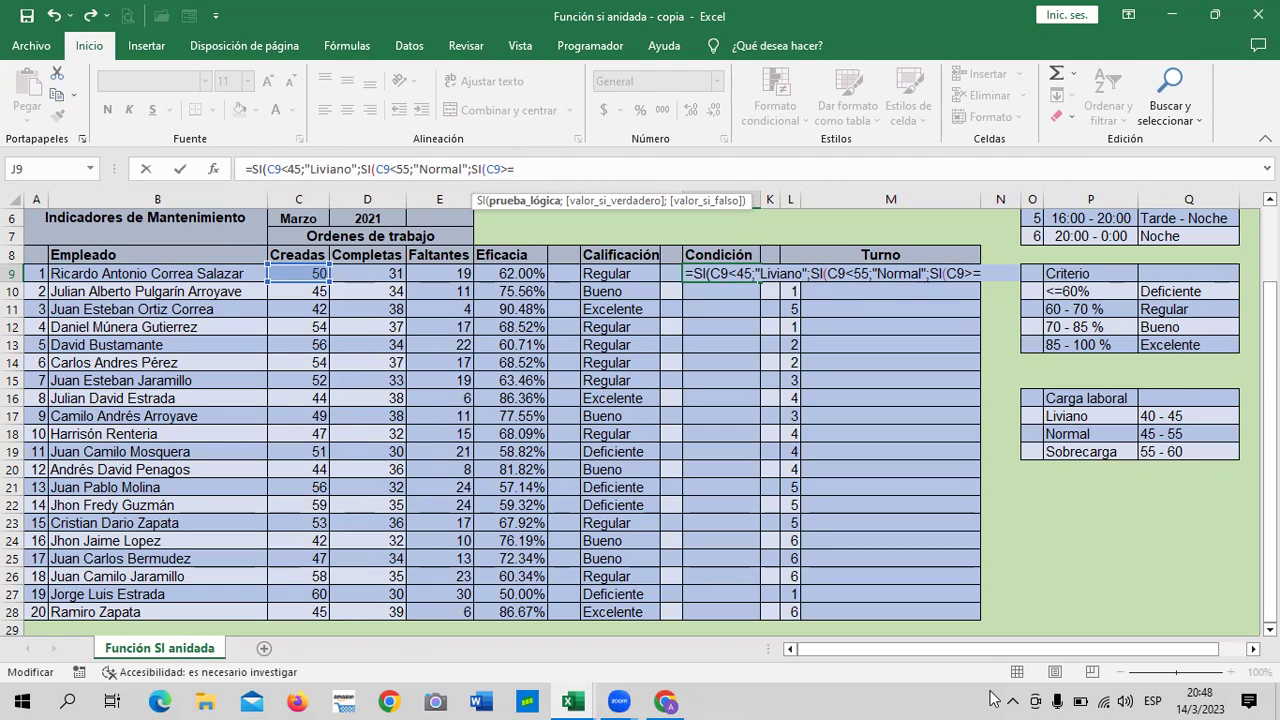
pyautogui.write('55;"')
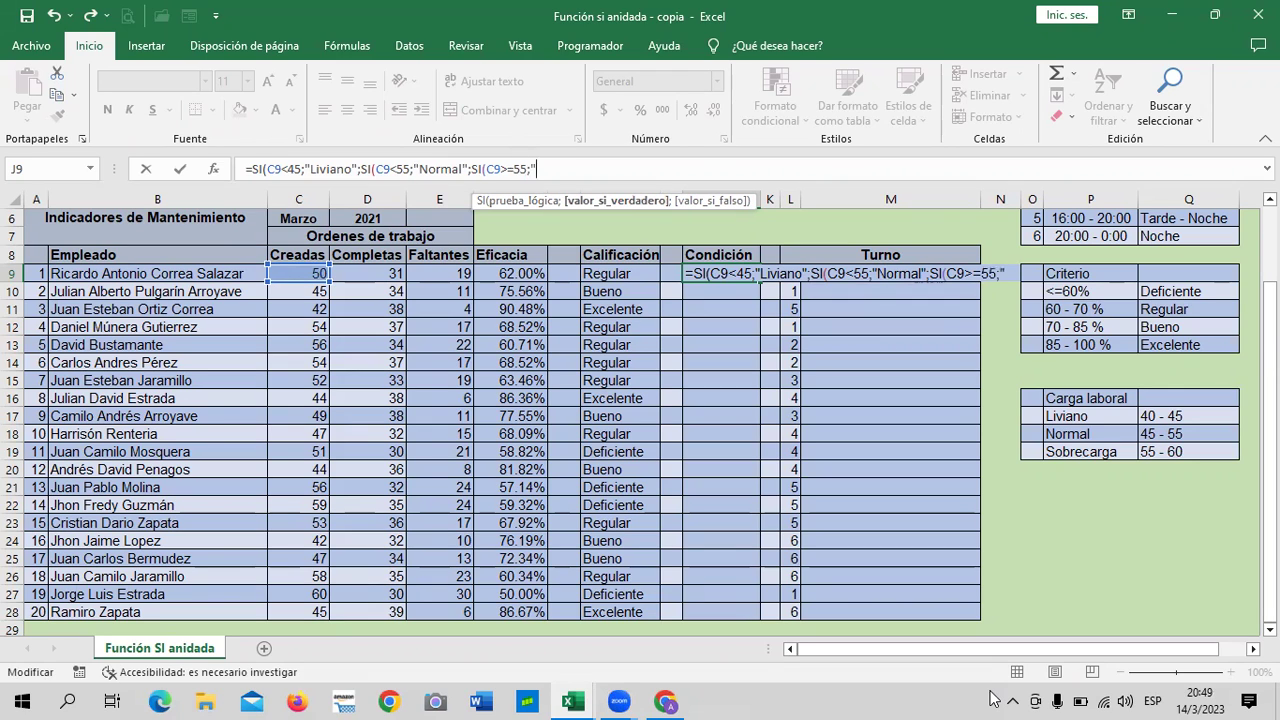
pyautogui.write('Sobrecarga')
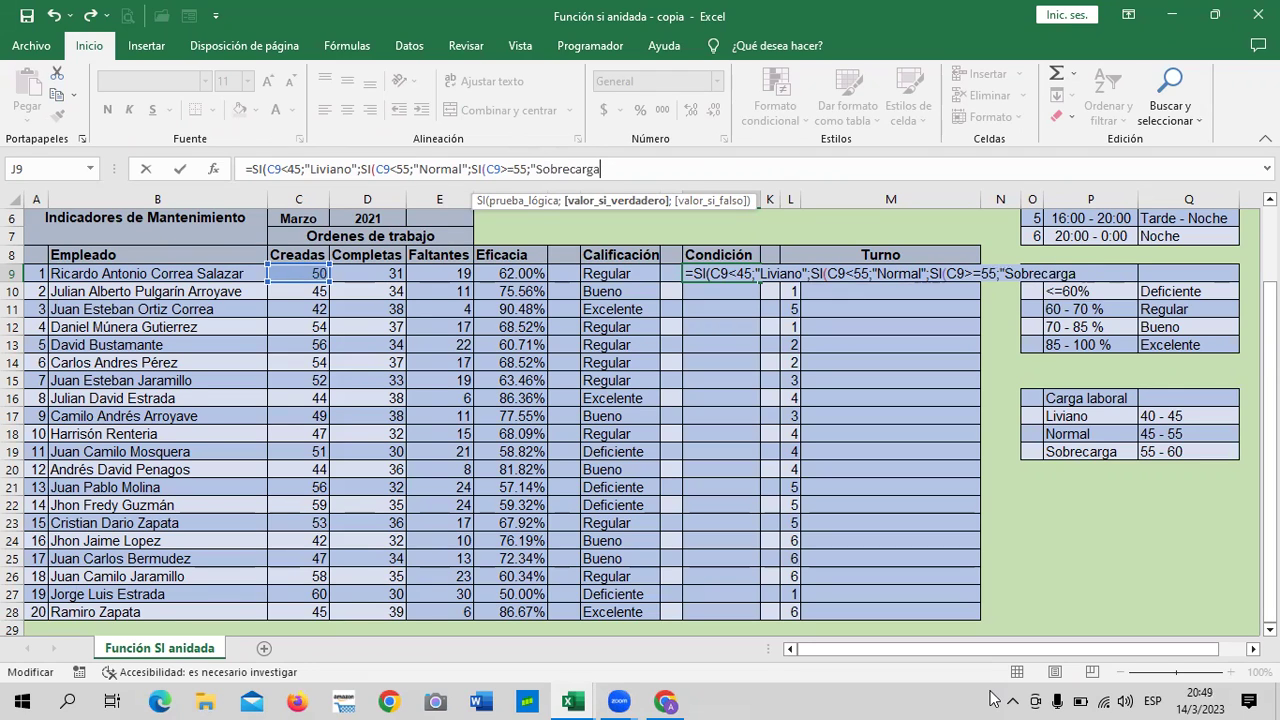
pyautogui.write('"))')
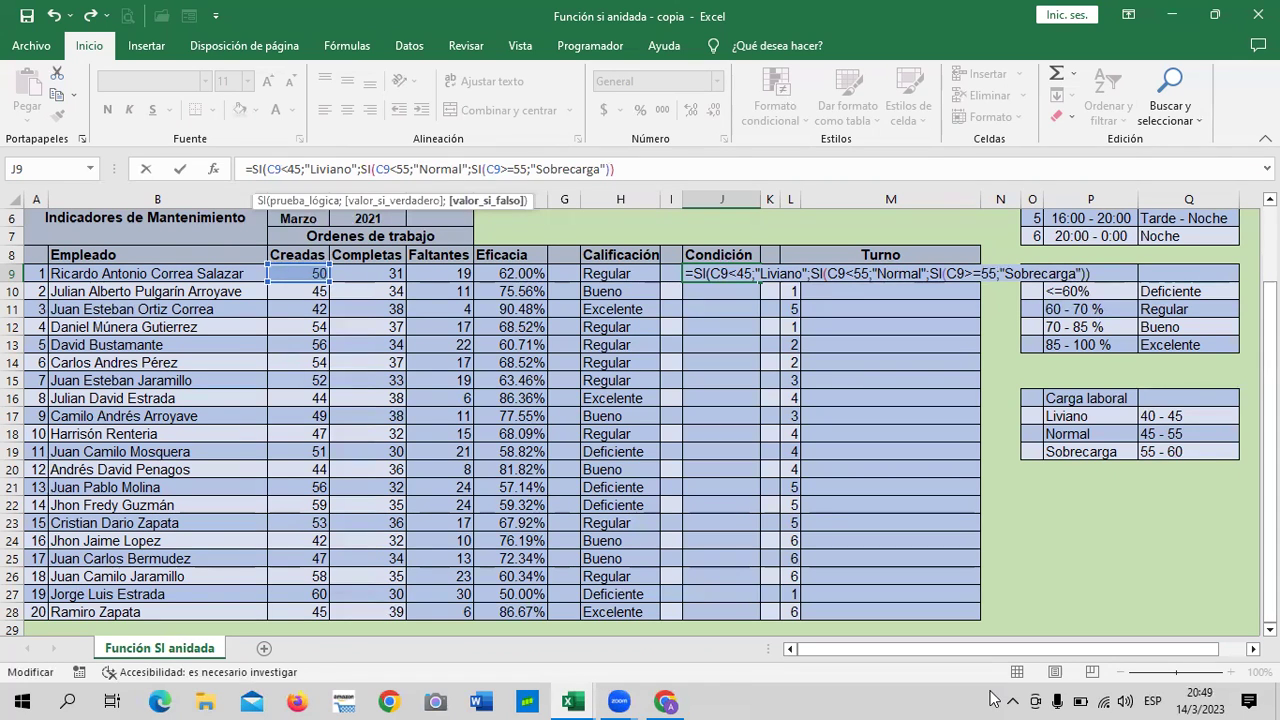
pyautogui.write(')')
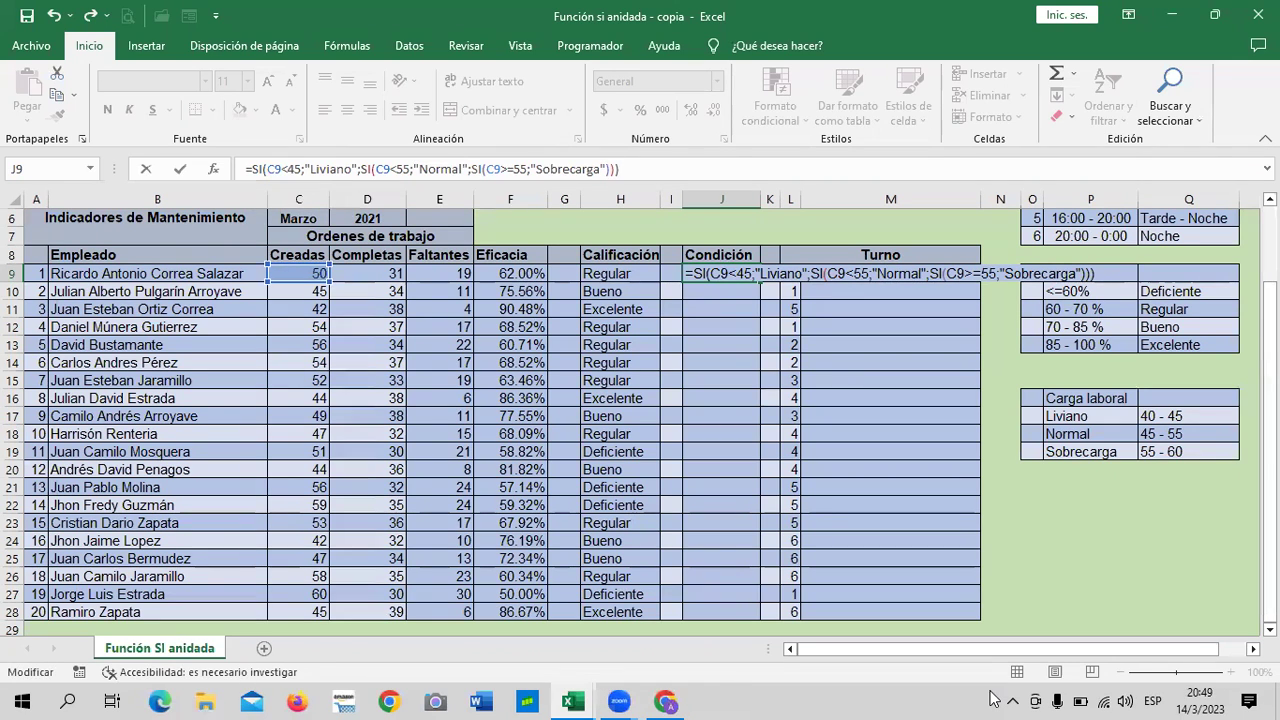
pyautogui.press('Return')
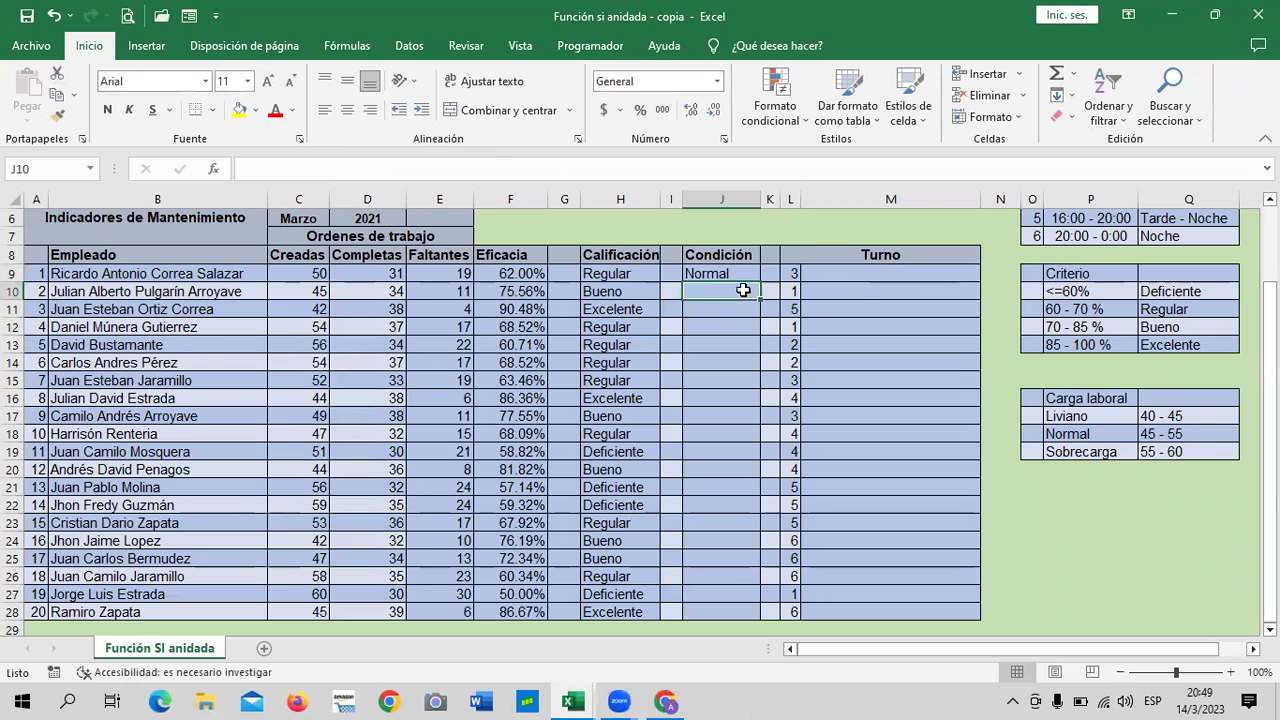
# Step: Copy J9's Condición formula down to J28 and widen column J to fit Sobrecarga
pyautogui.click(737, 273)
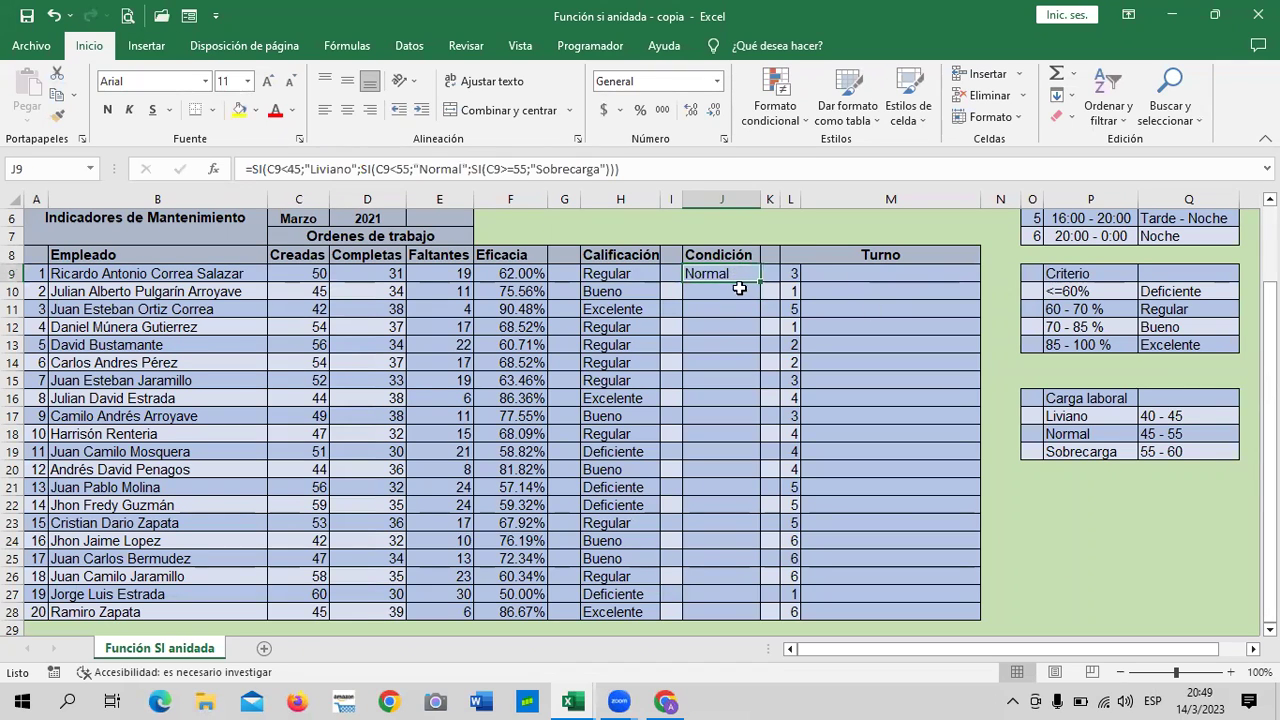
pyautogui.moveTo(763, 284); pyautogui.dragTo(768, 565)
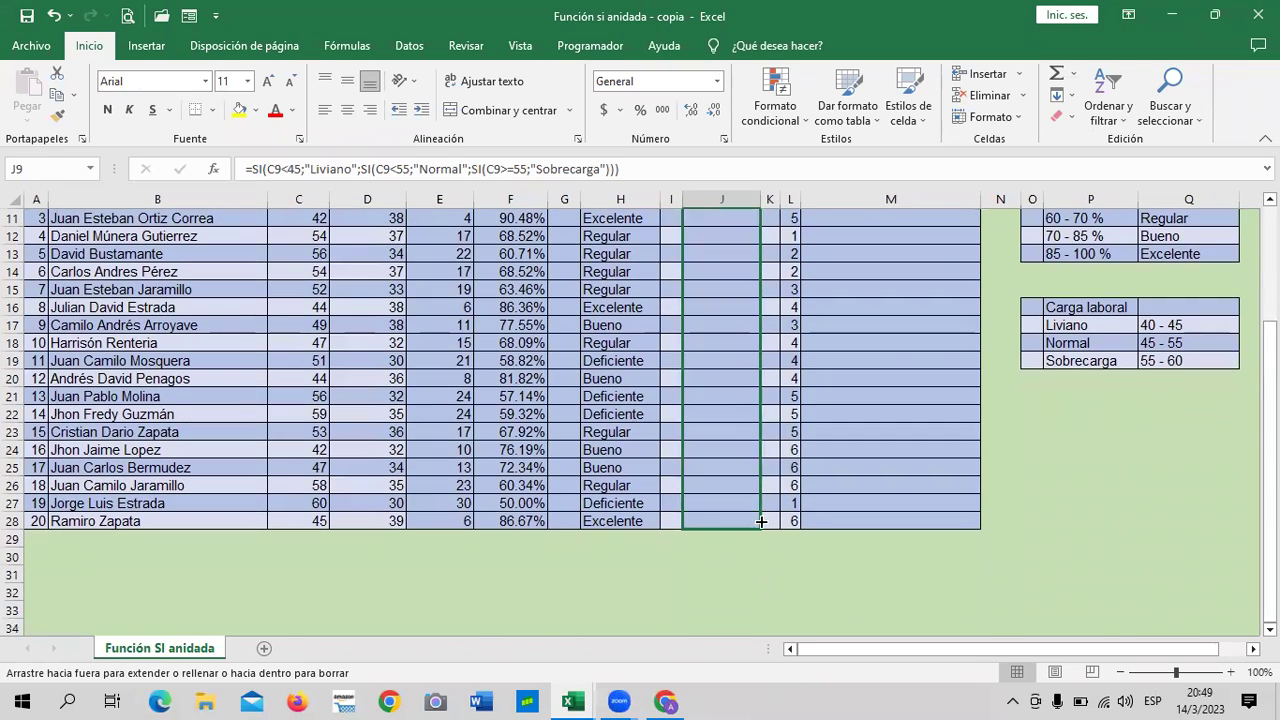
pyautogui.moveTo(768, 565); pyautogui.dragTo(757, 527)
pyautogui.scroll(2, 770, 500)
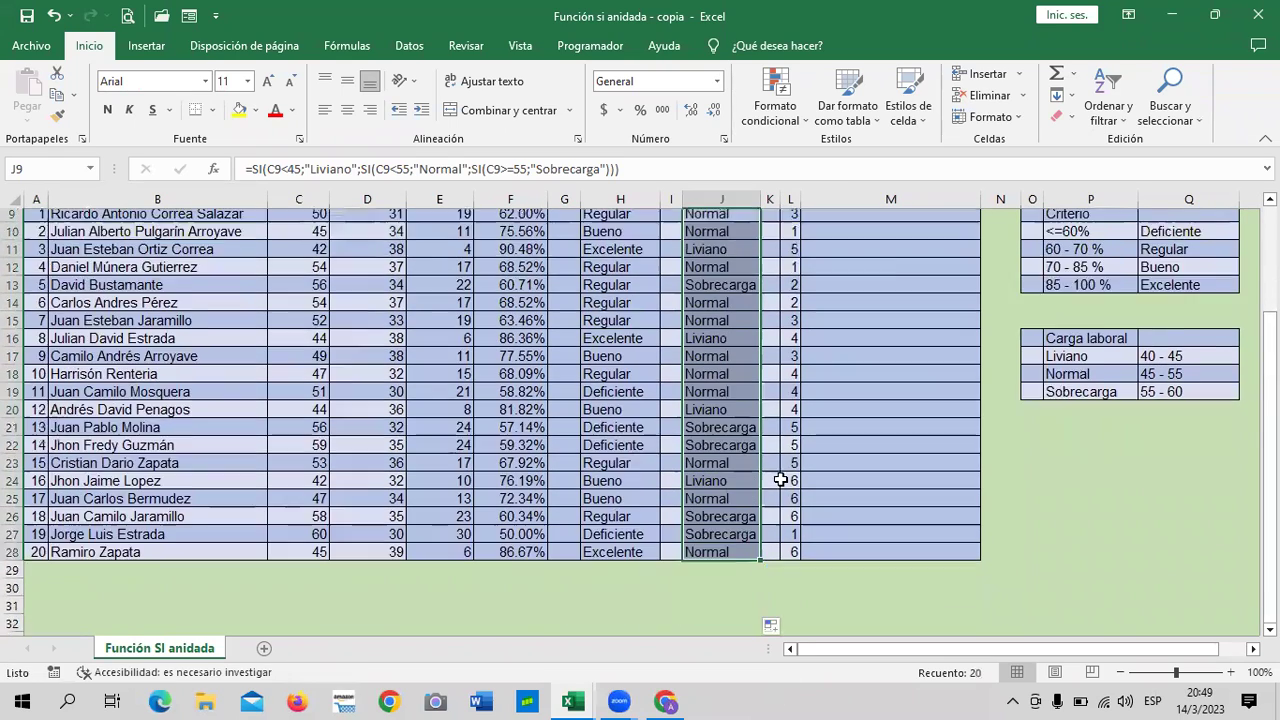
pyautogui.moveTo(779, 199); pyautogui.dragTo(779, 199)
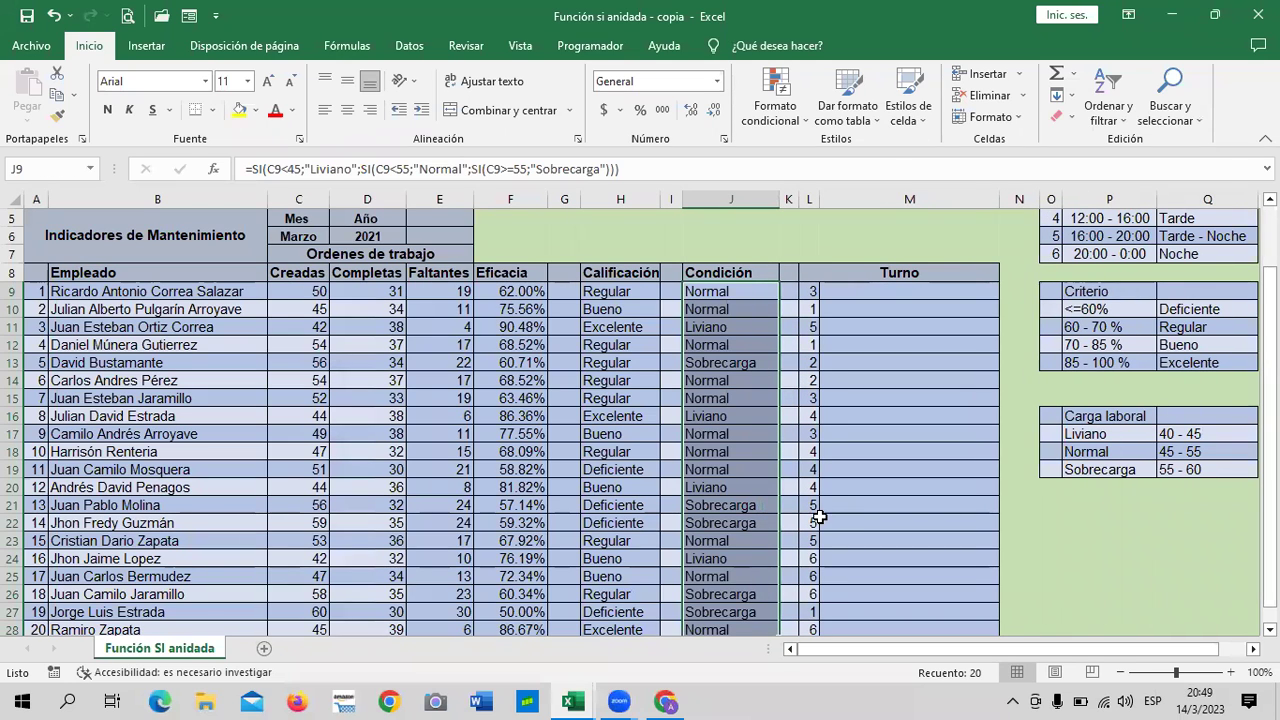
# Step: Spot-check Condición results against Creadas values 59 in C22, 45 in C28 and 44 in C16
pyautogui.click(706, 450)
pyautogui.click(704, 364)
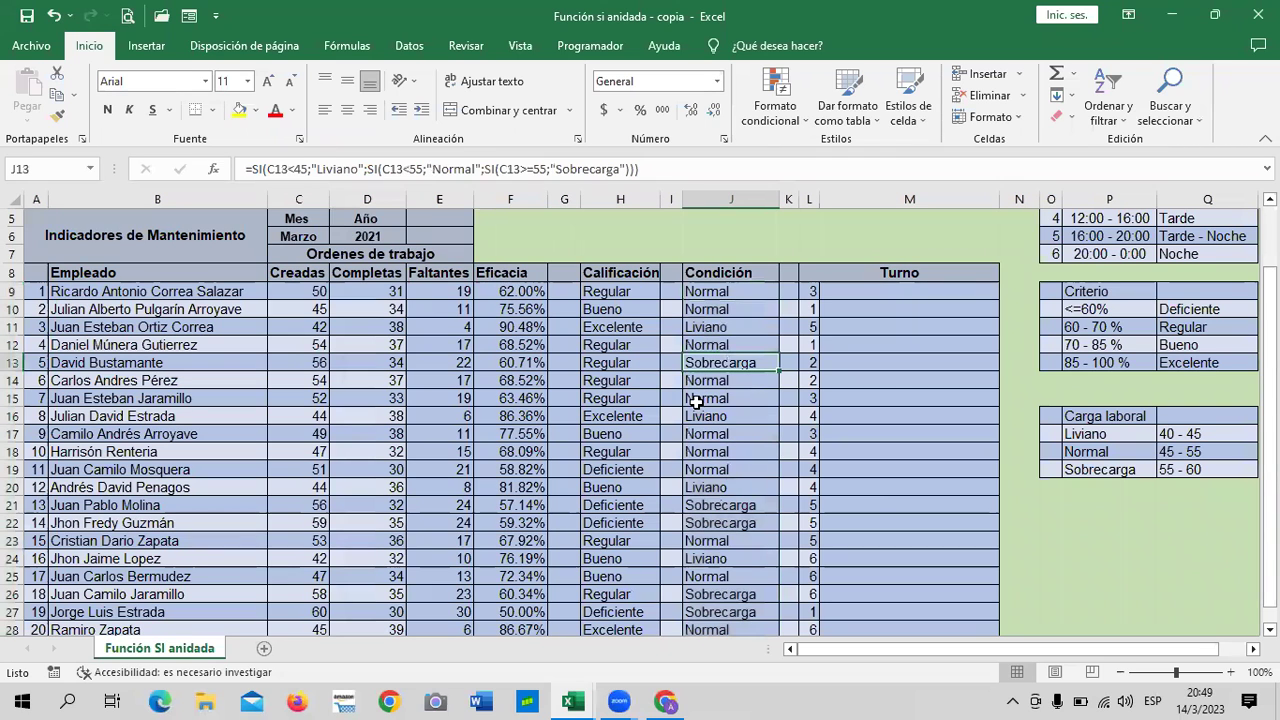
pyautogui.click(310, 523)
pyautogui.scroll(-1, 750, 498)
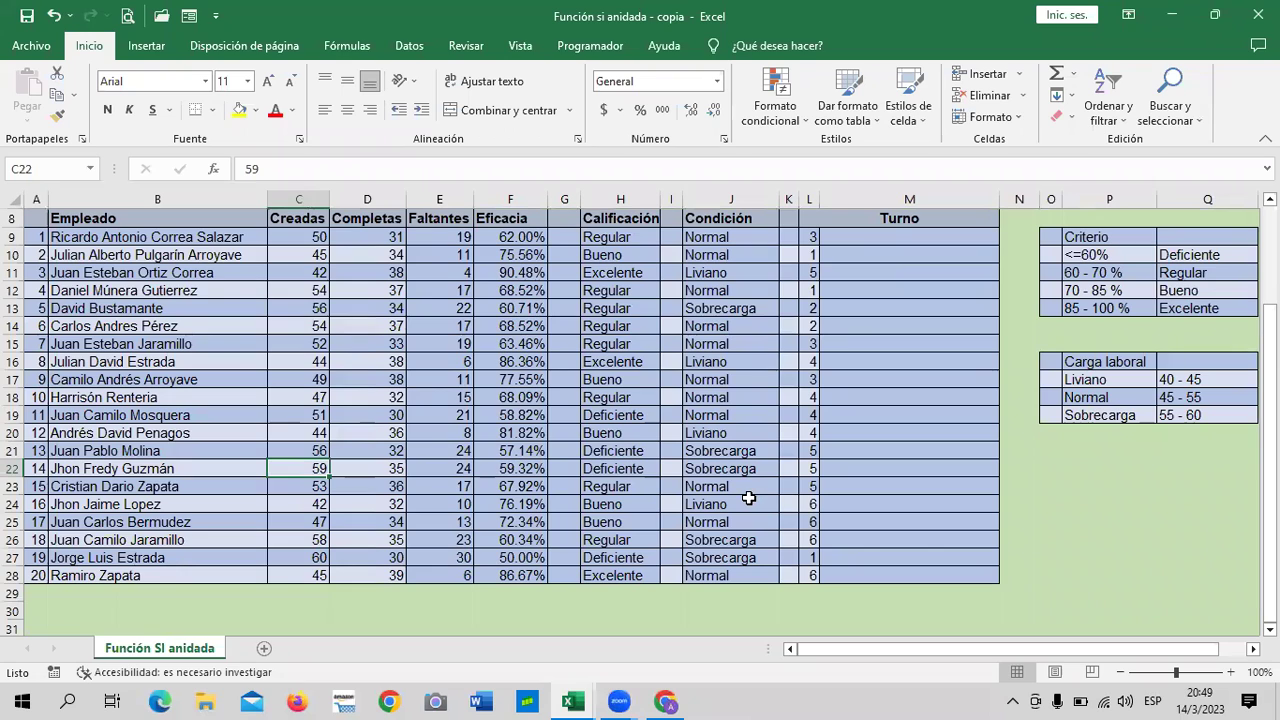
pyautogui.click(304, 575)
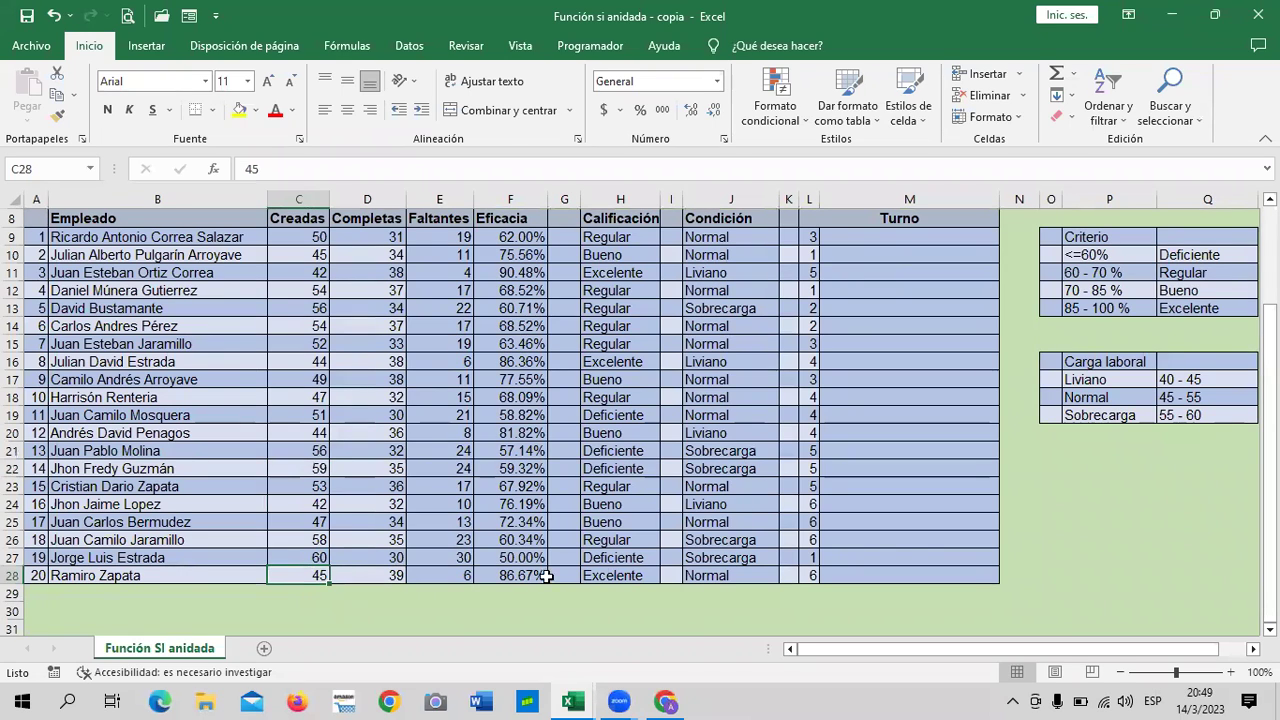
pyautogui.click(715, 575)
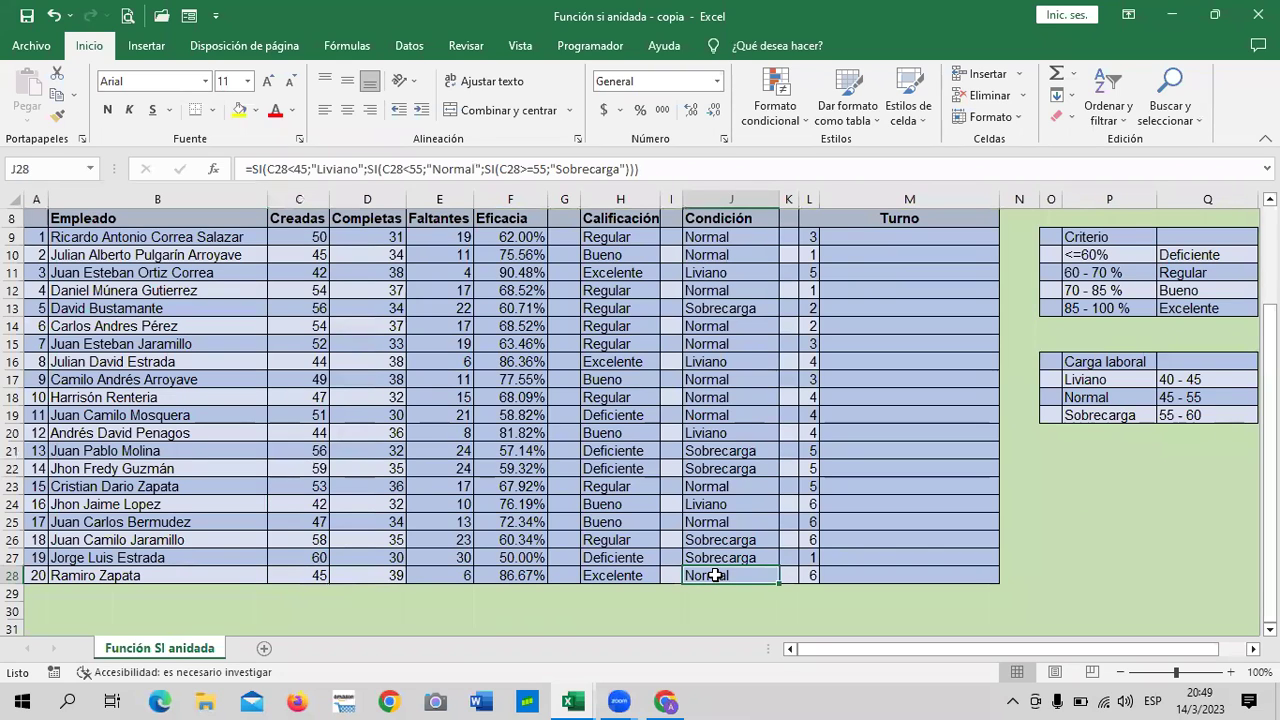
pyautogui.click(289, 361)
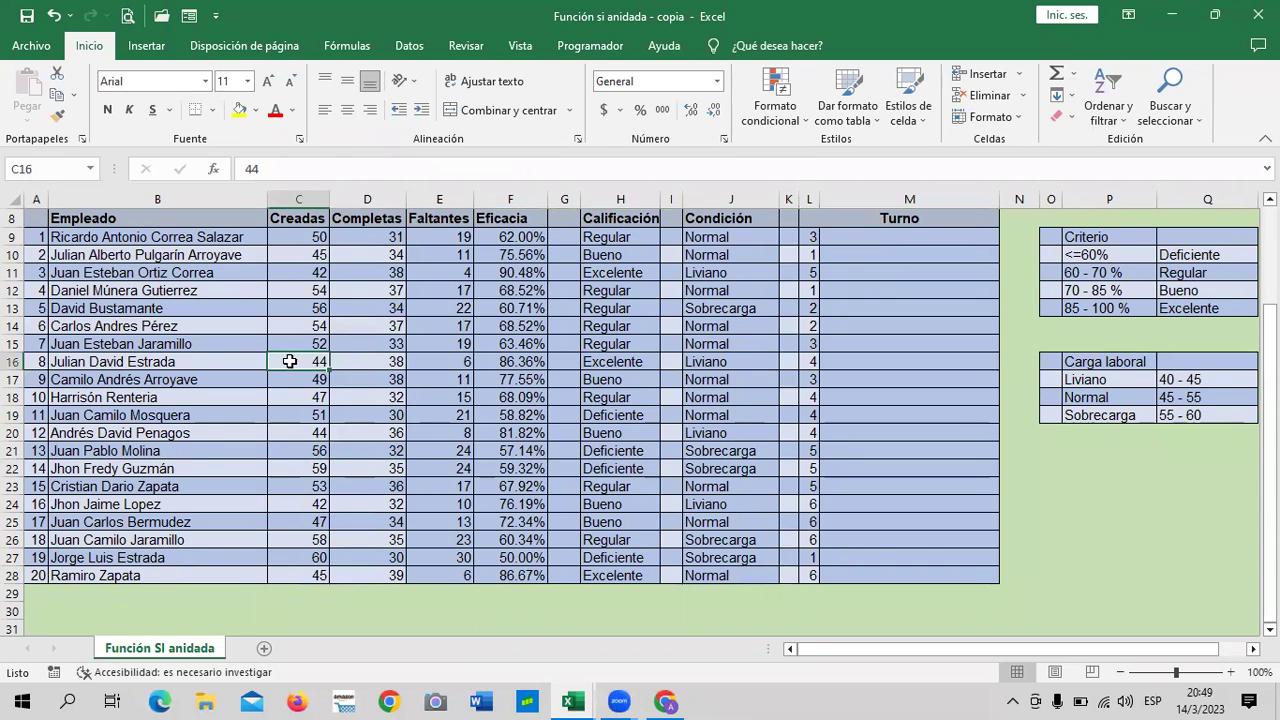
pyautogui.click(724, 360)
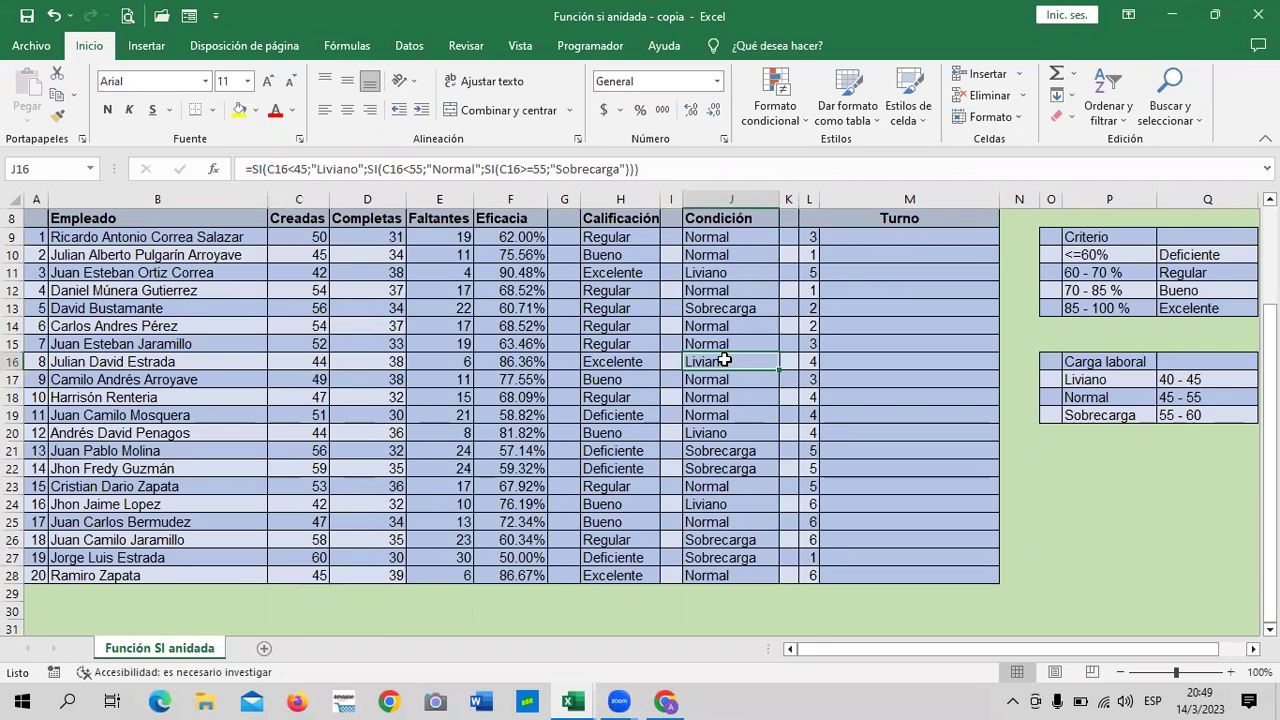
pyautogui.scroll(1, 713, 437)
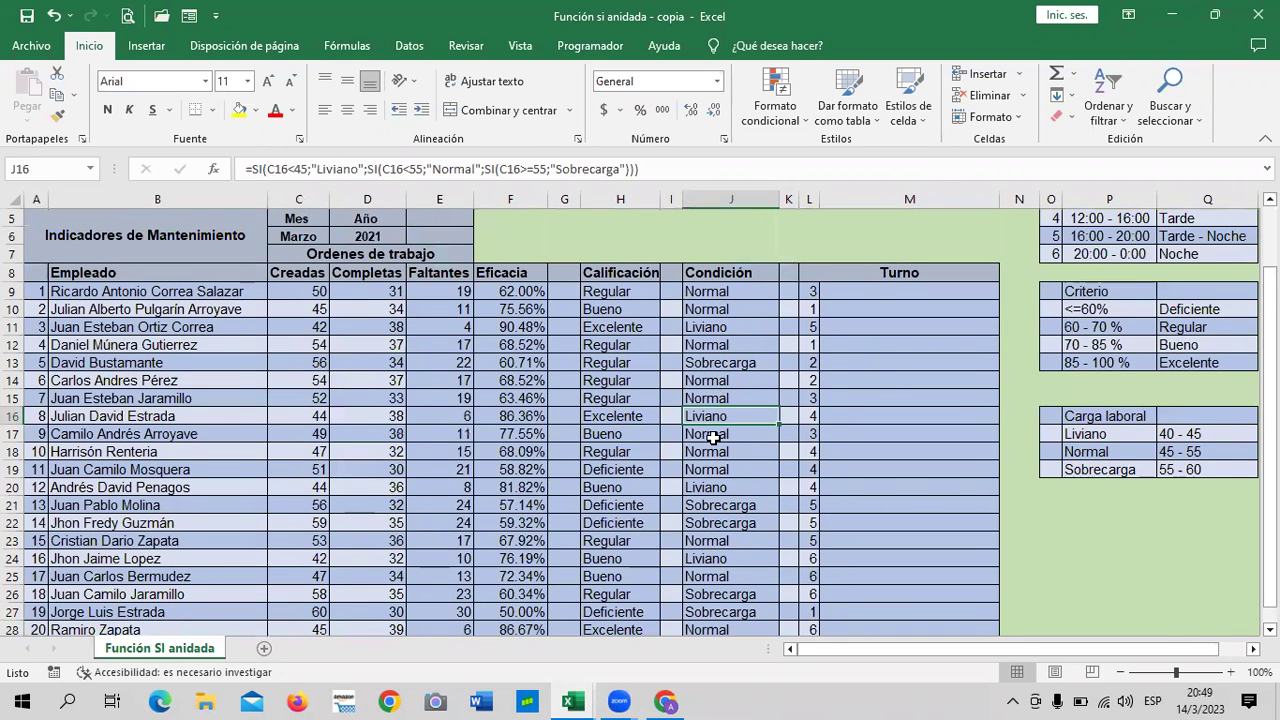
pyautogui.click(878, 291)
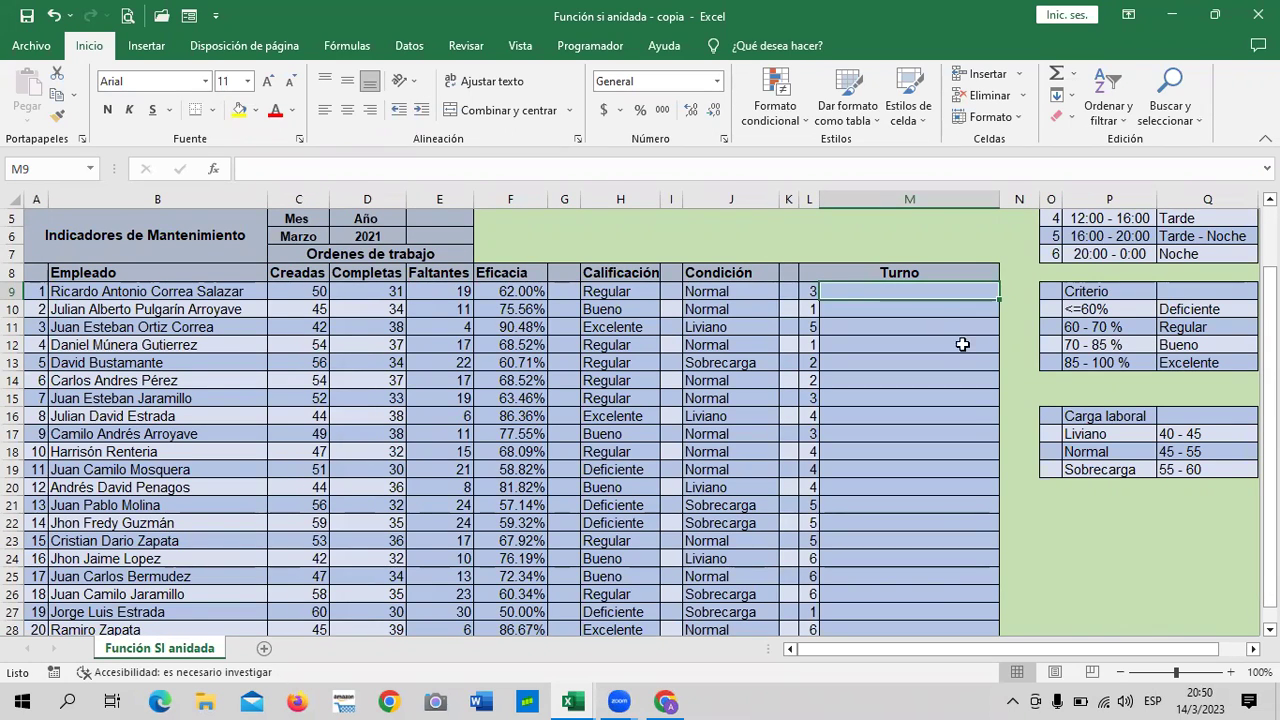
pyautogui.scroll(1, 970, 350)
pyautogui.scroll(1, 972, 352)
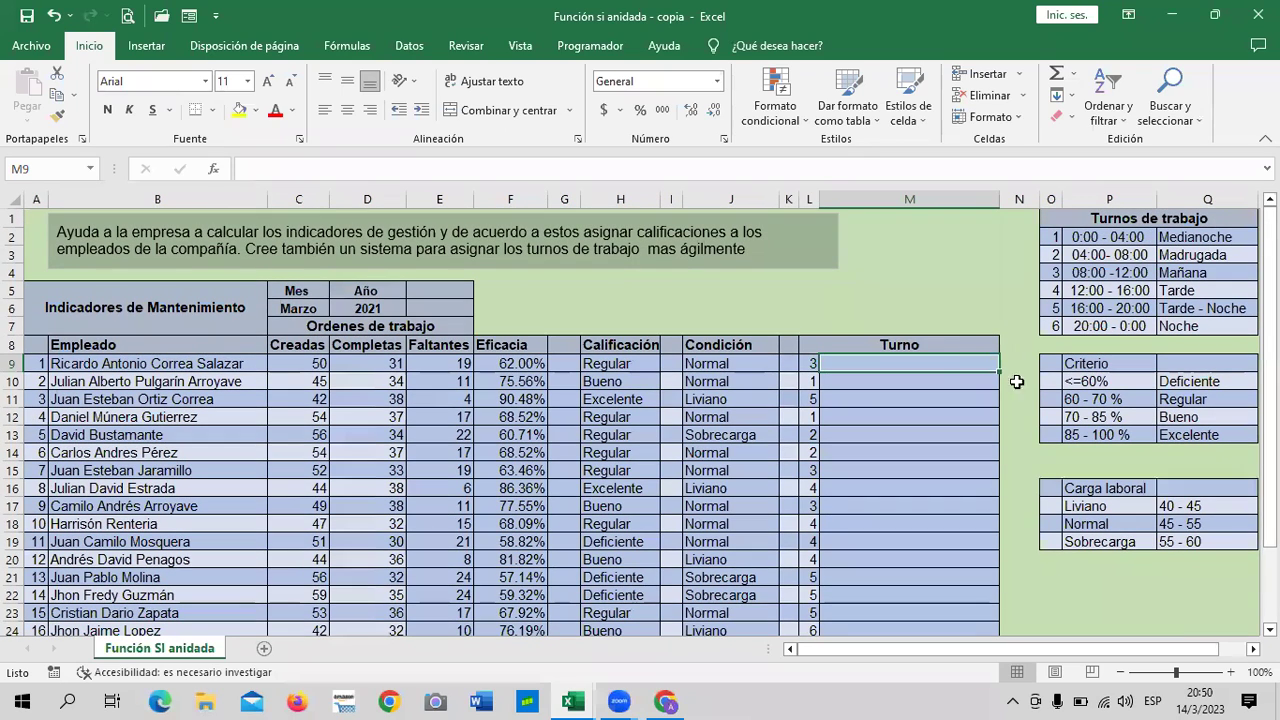
# Step: Review the shift numbers listed in column L and the Turnos table
pyautogui.moveTo(1166, 647); pyautogui.dragTo(1190, 648)
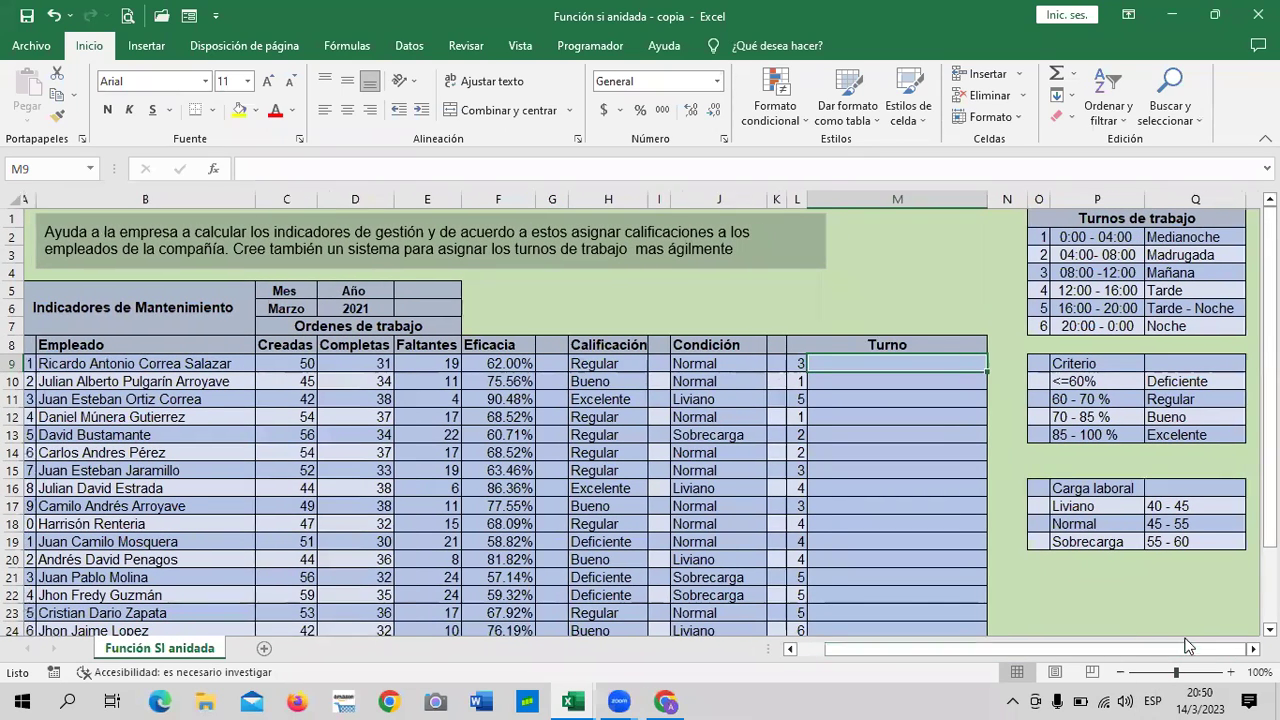
pyautogui.click(785, 197)
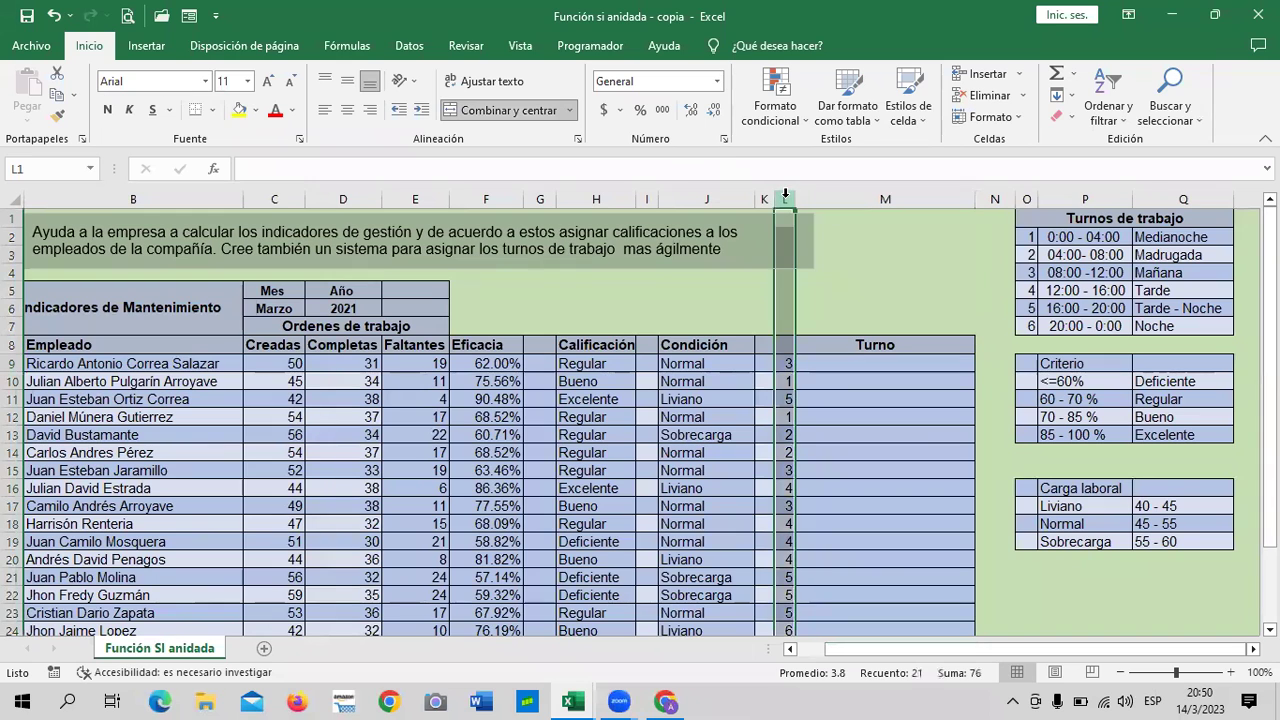
pyautogui.click(860, 416)
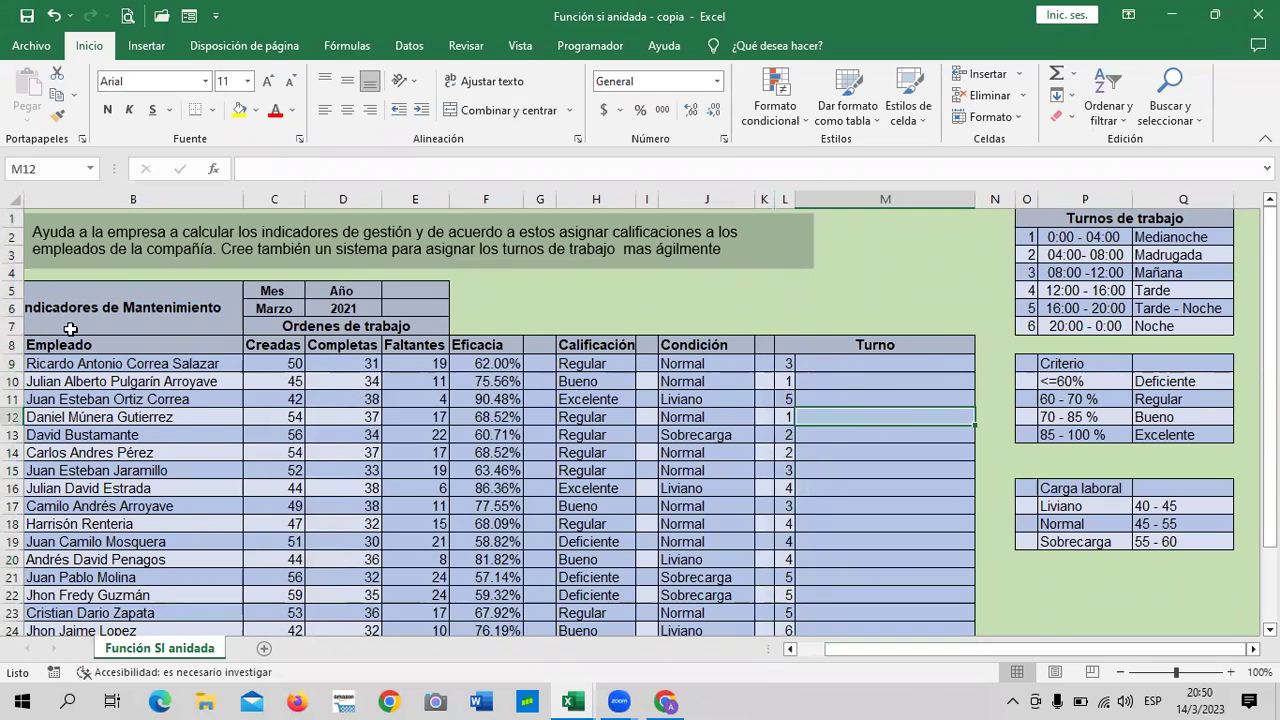
pyautogui.scroll(-2, 750, 453)
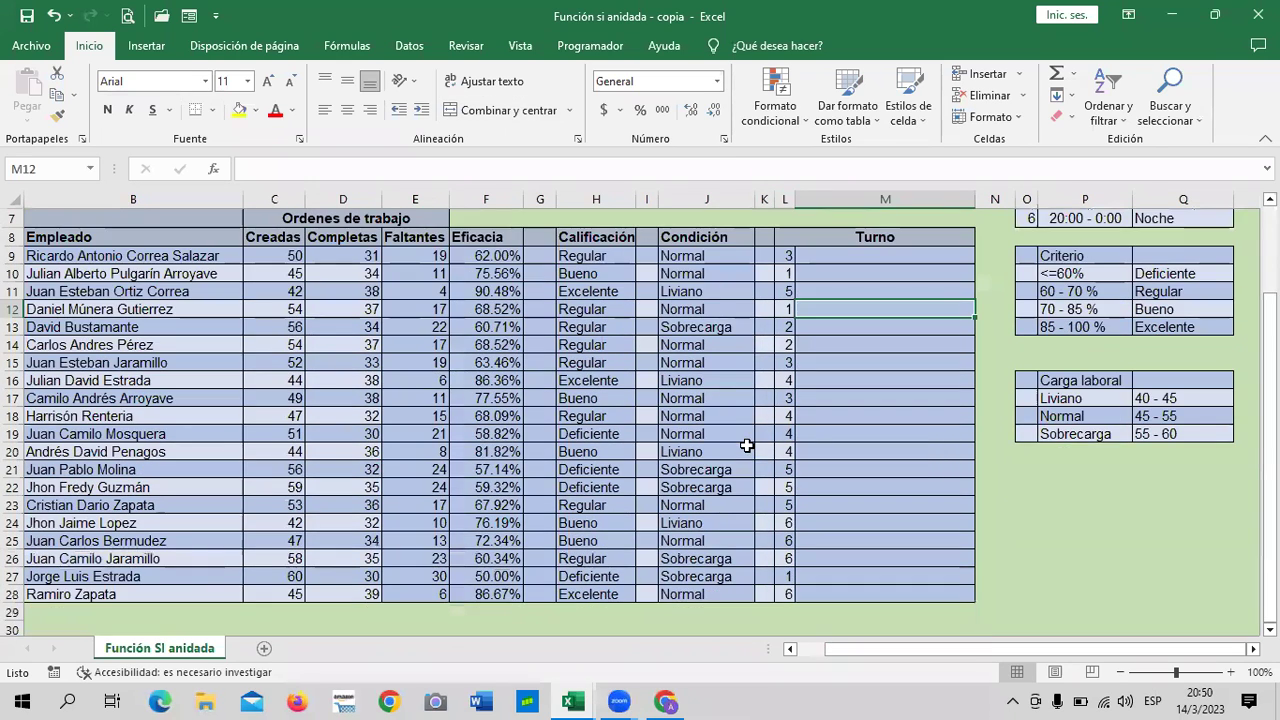
pyautogui.scroll(-1, 819, 522)
pyautogui.scroll(-3, 819, 522)
pyautogui.scroll(3, 819, 522)
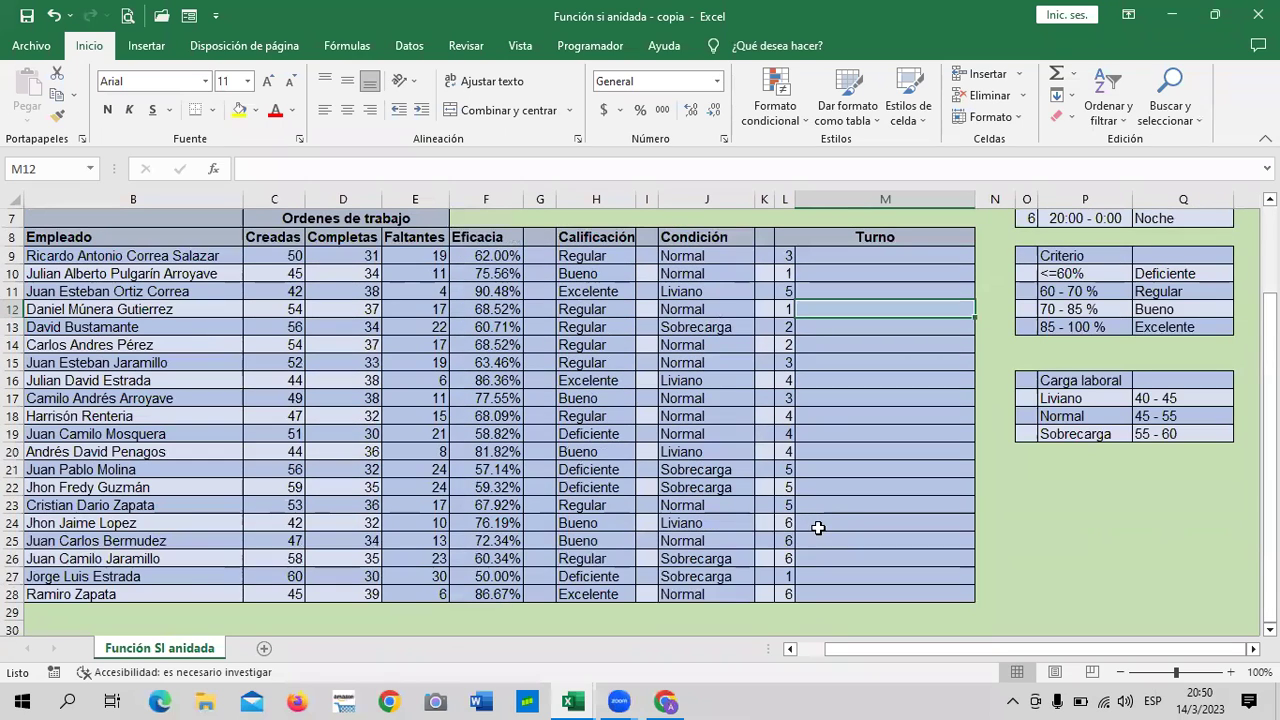
pyautogui.click(789, 261)
pyautogui.click(791, 310)
pyautogui.click(791, 383)
pyautogui.click(787, 469)
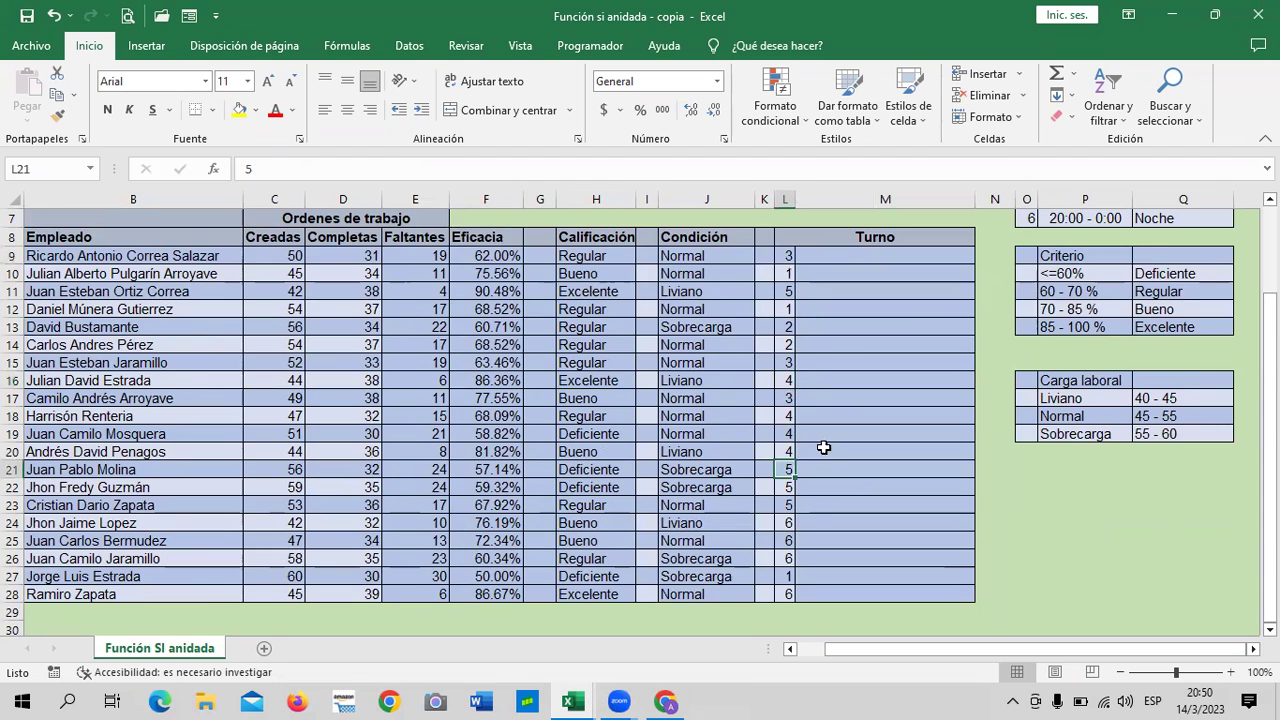
pyautogui.scroll(2, 826, 445)
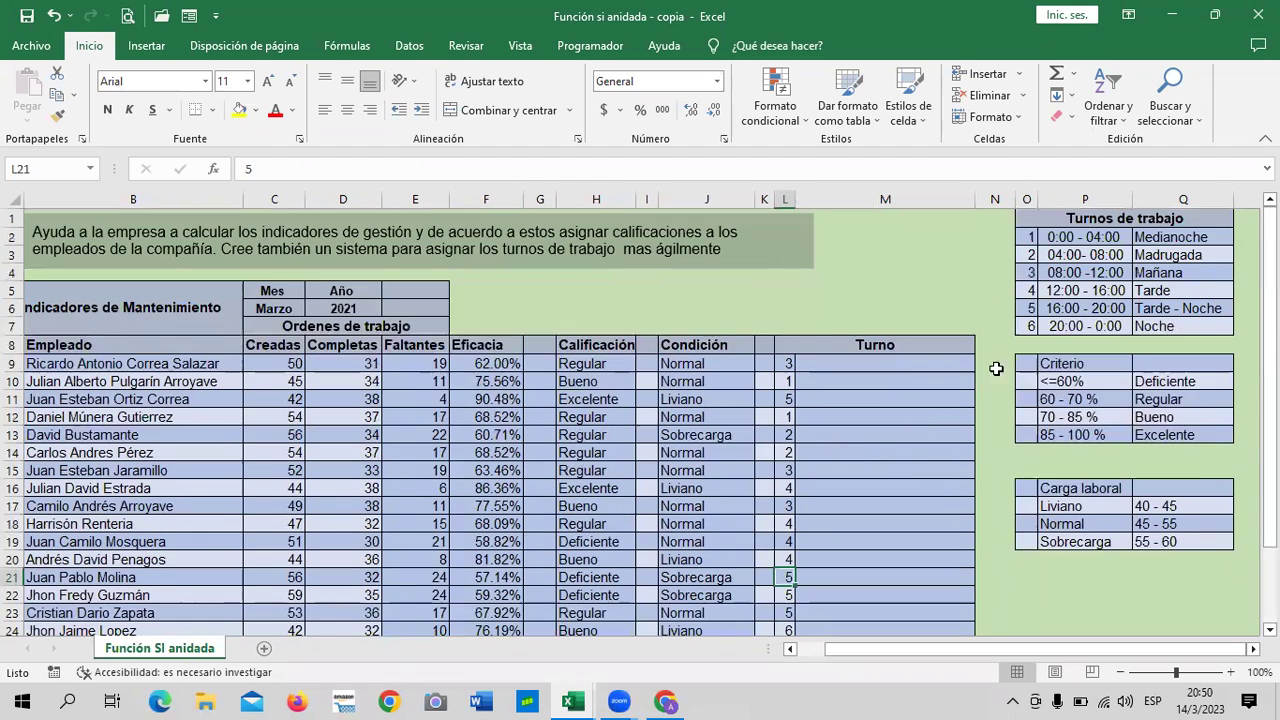
pyautogui.click(1029, 237)
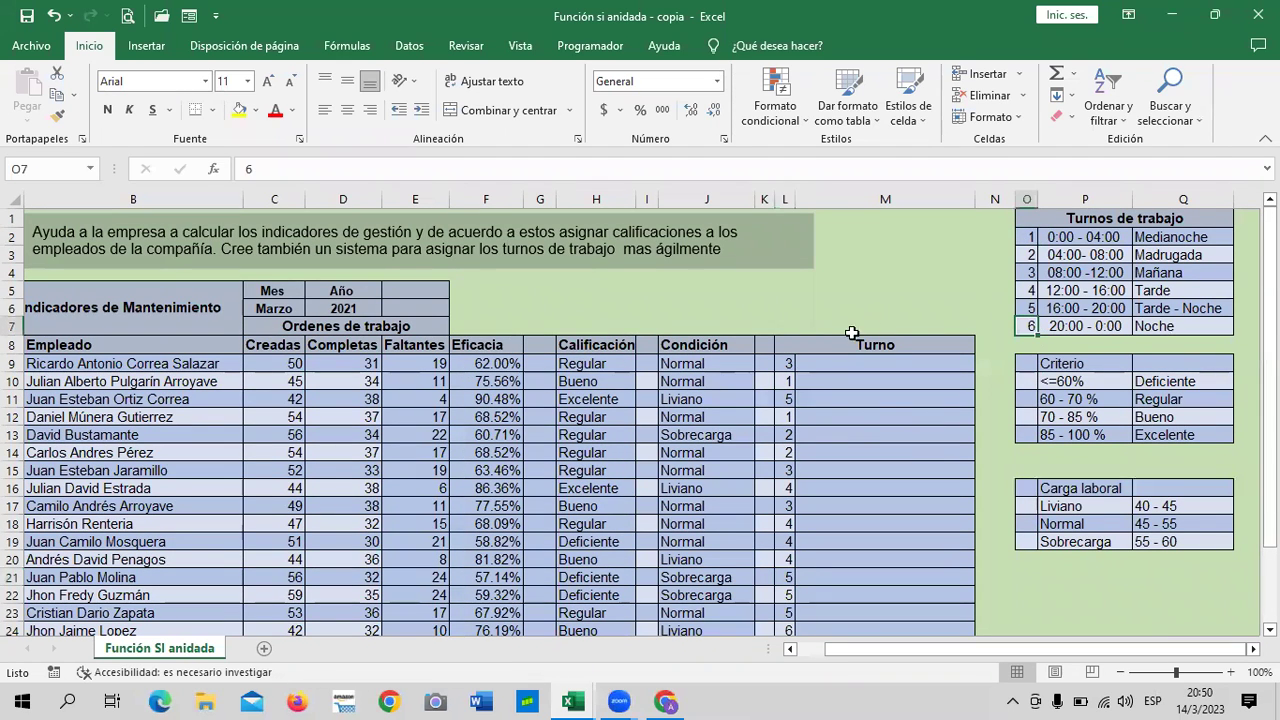
# Step: Select the shift number range L9:L28
pyautogui.moveTo(788, 363)
pyautogui.mouseDown()
pyautogui.moveTo(814, 697)
pyautogui.moveTo(724, 393)
pyautogui.mouseUp()
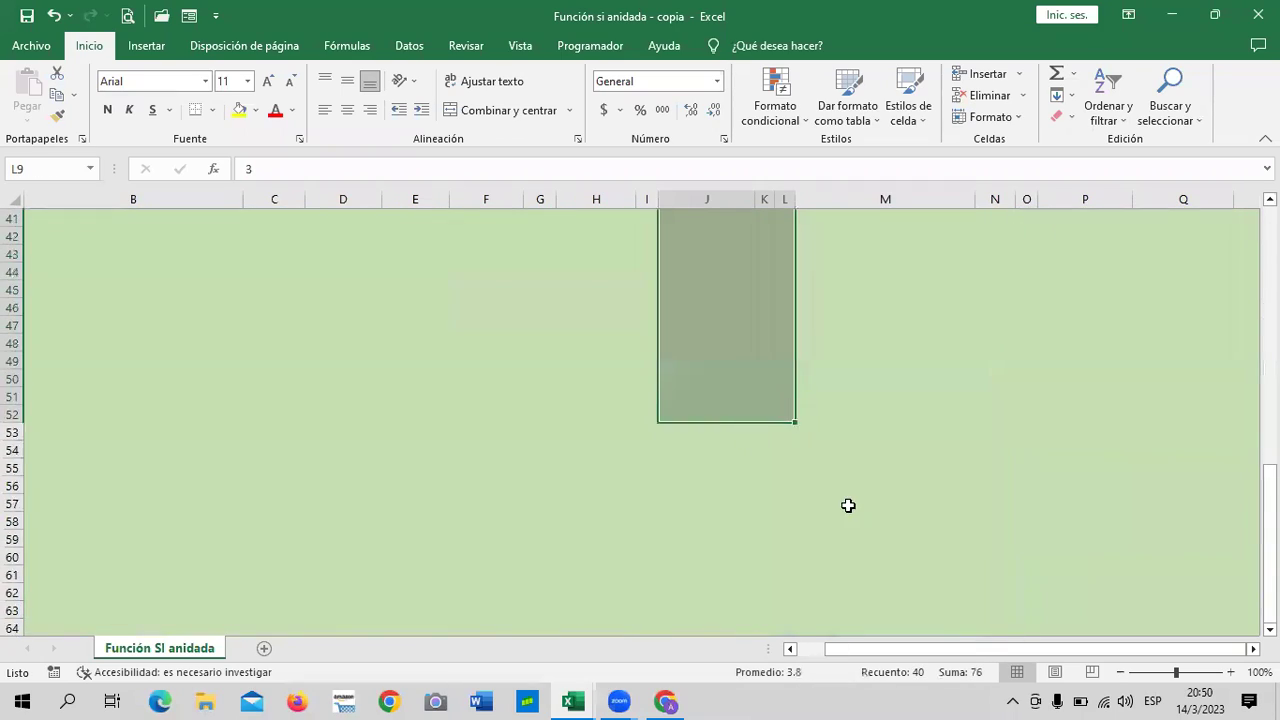
pyautogui.scroll(4, 849, 506)
pyautogui.scroll(4, 900, 497)
pyautogui.click(879, 508)
pyautogui.moveTo(785, 503); pyautogui.dragTo(775, 257)
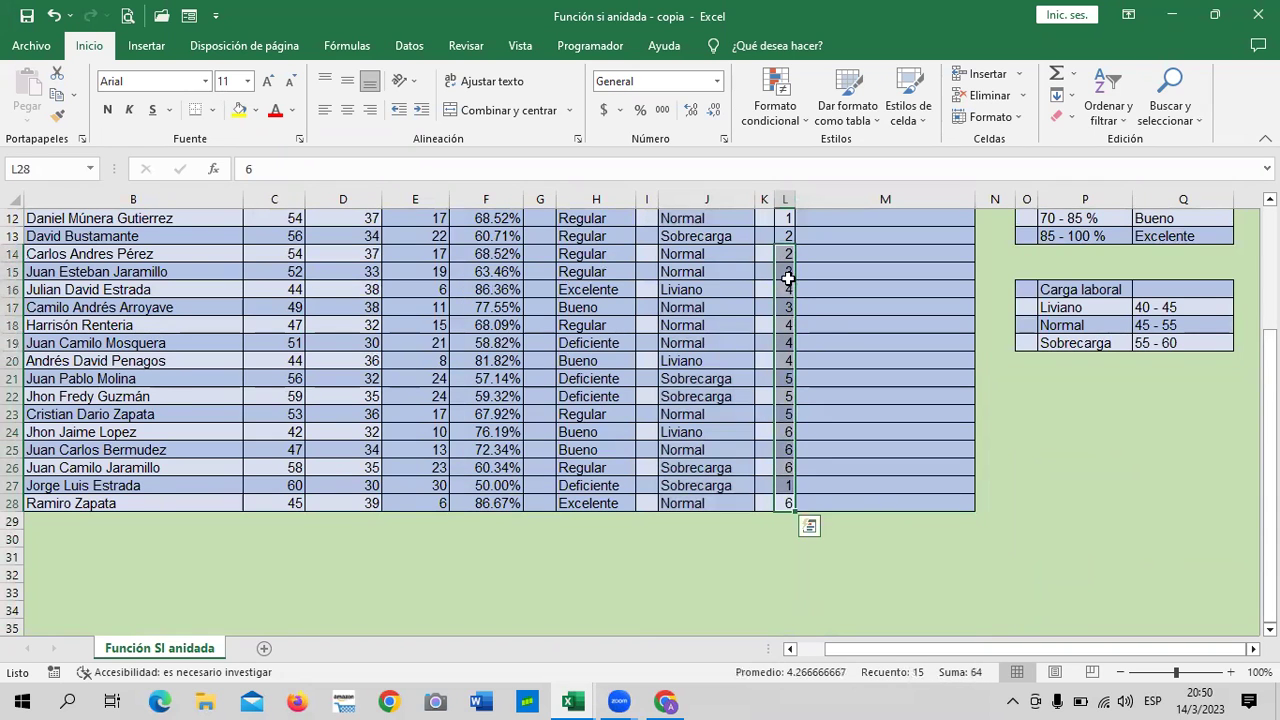
pyautogui.scroll(2, 785, 300)
pyautogui.moveTo(785, 273); pyautogui.dragTo(806, 592)
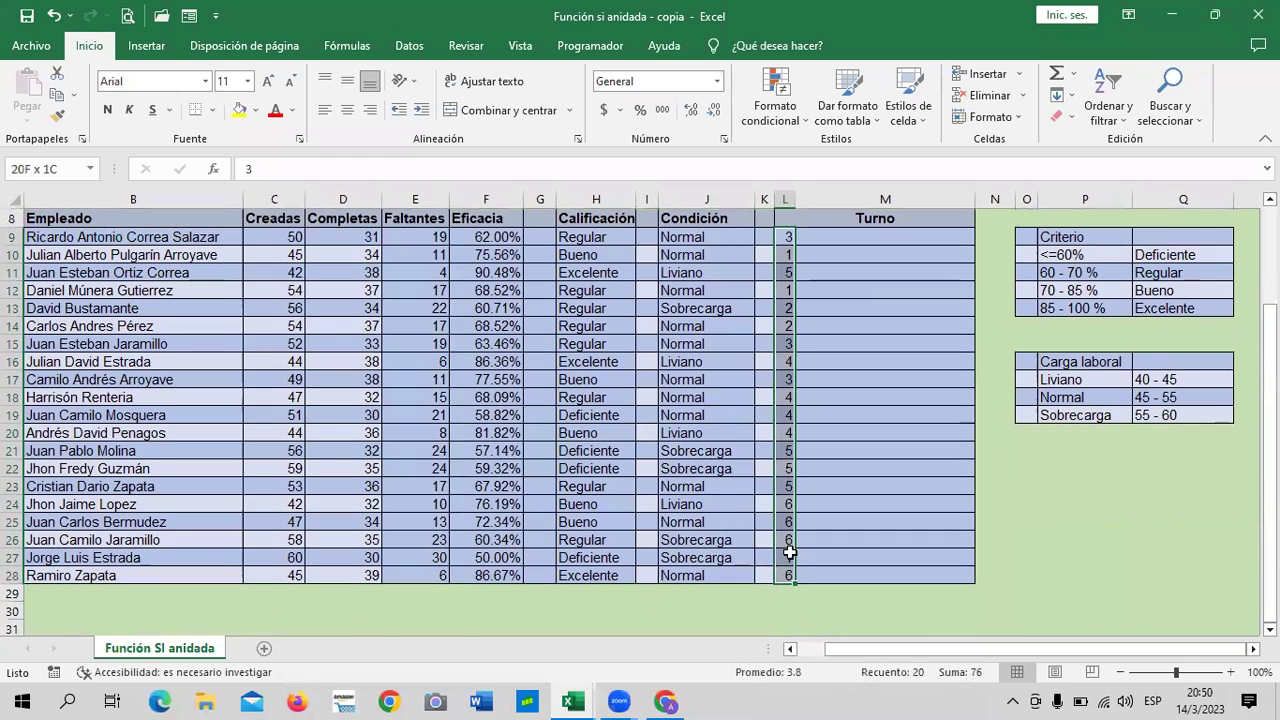
pyautogui.moveTo(806, 592); pyautogui.dragTo(786, 578)
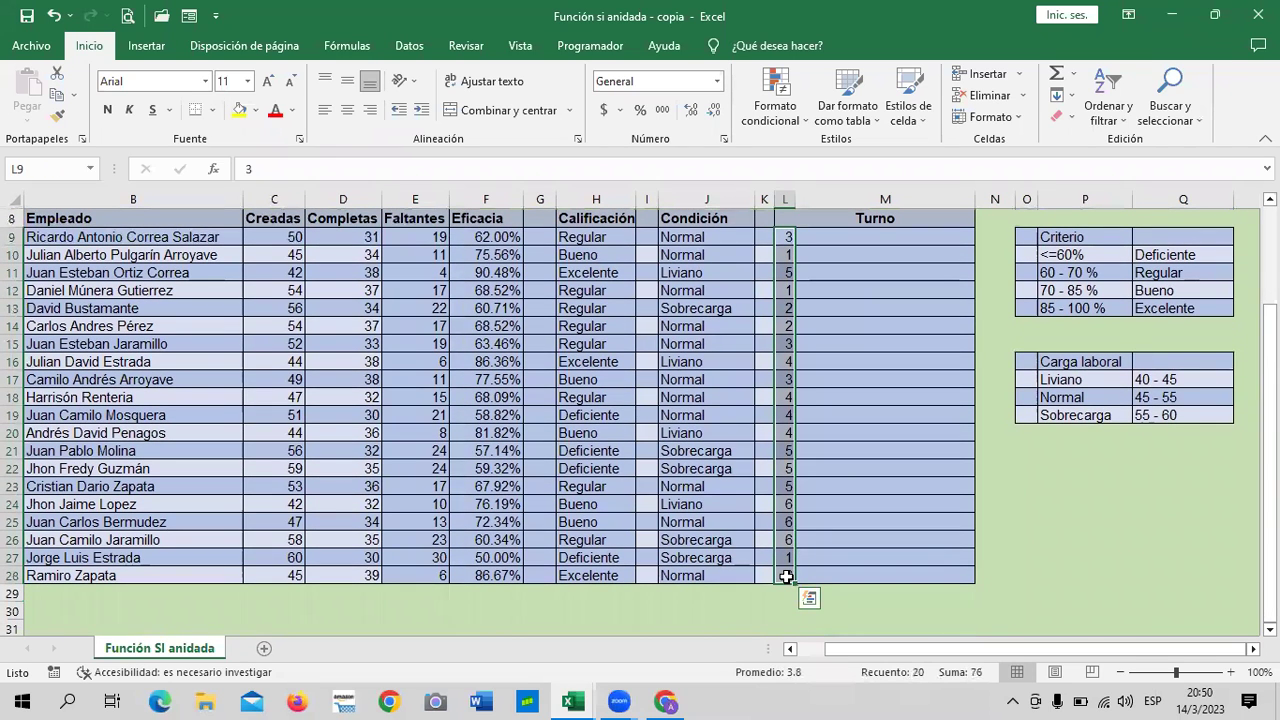
# Step: Delete the old shift numbers from L9:L28 and pick L9
pyautogui.press('Delete')
pyautogui.click(898, 432)
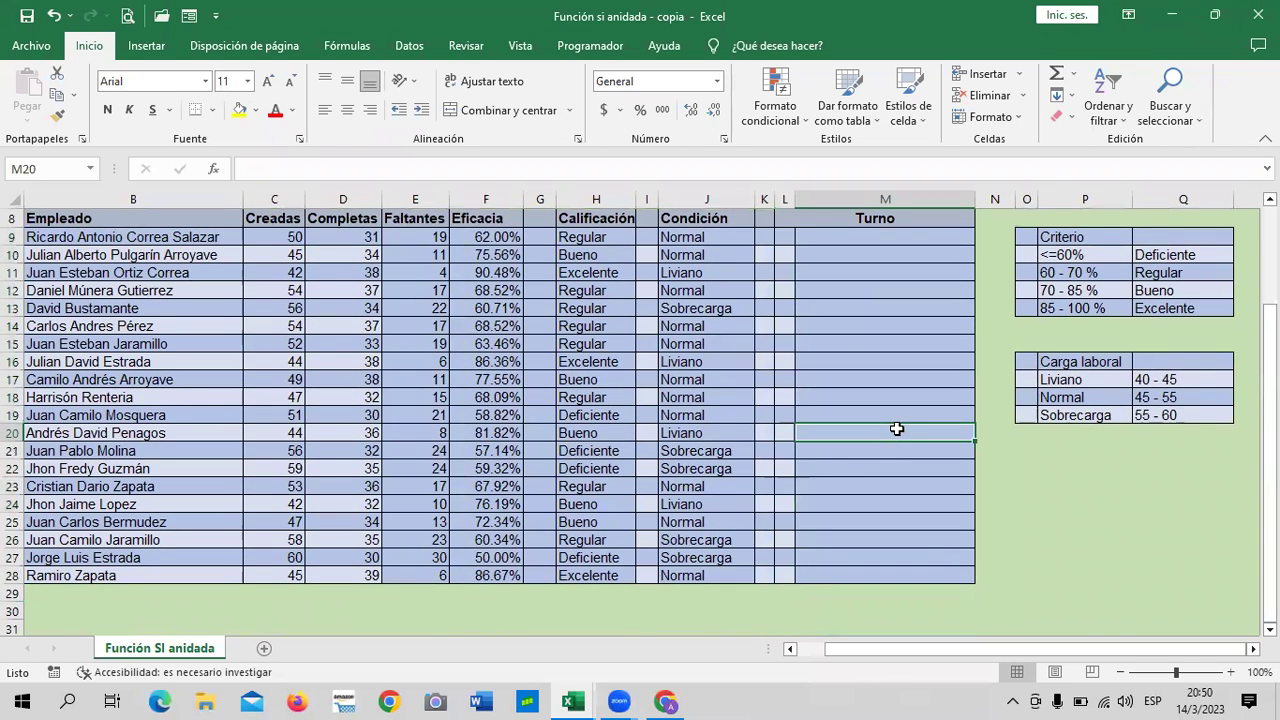
pyautogui.scroll(1, 893, 423)
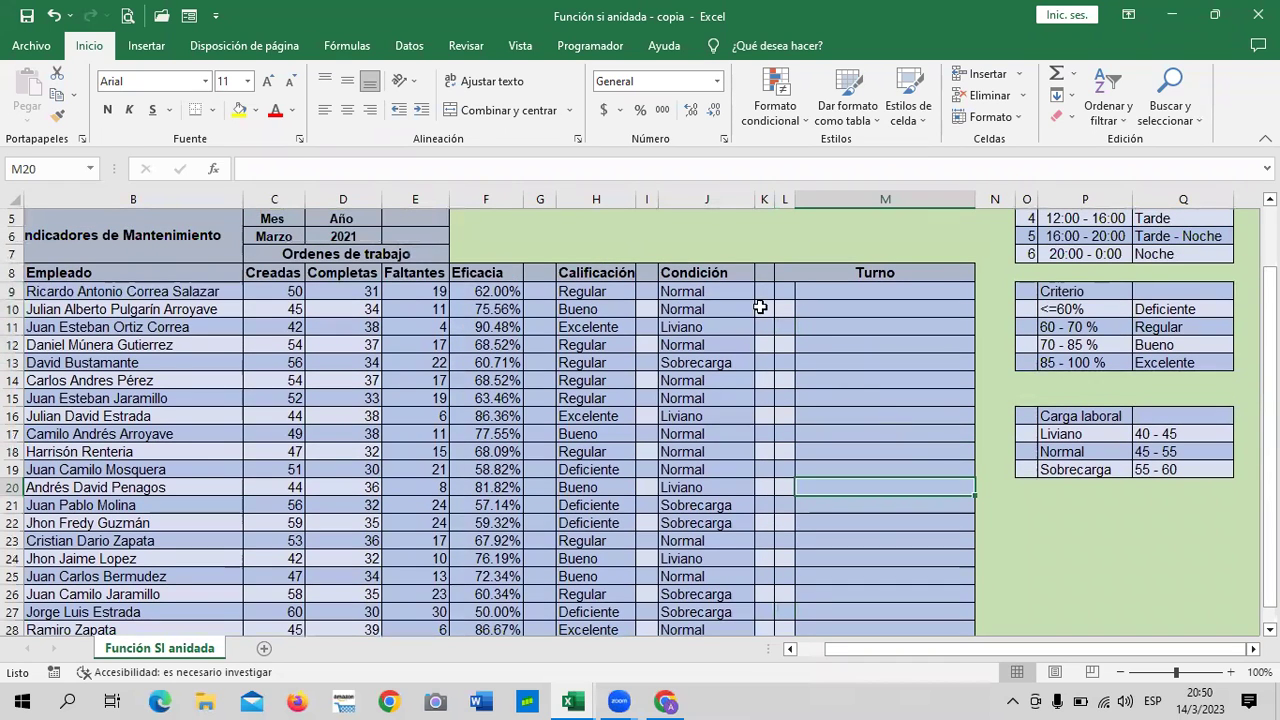
pyautogui.click(781, 290)
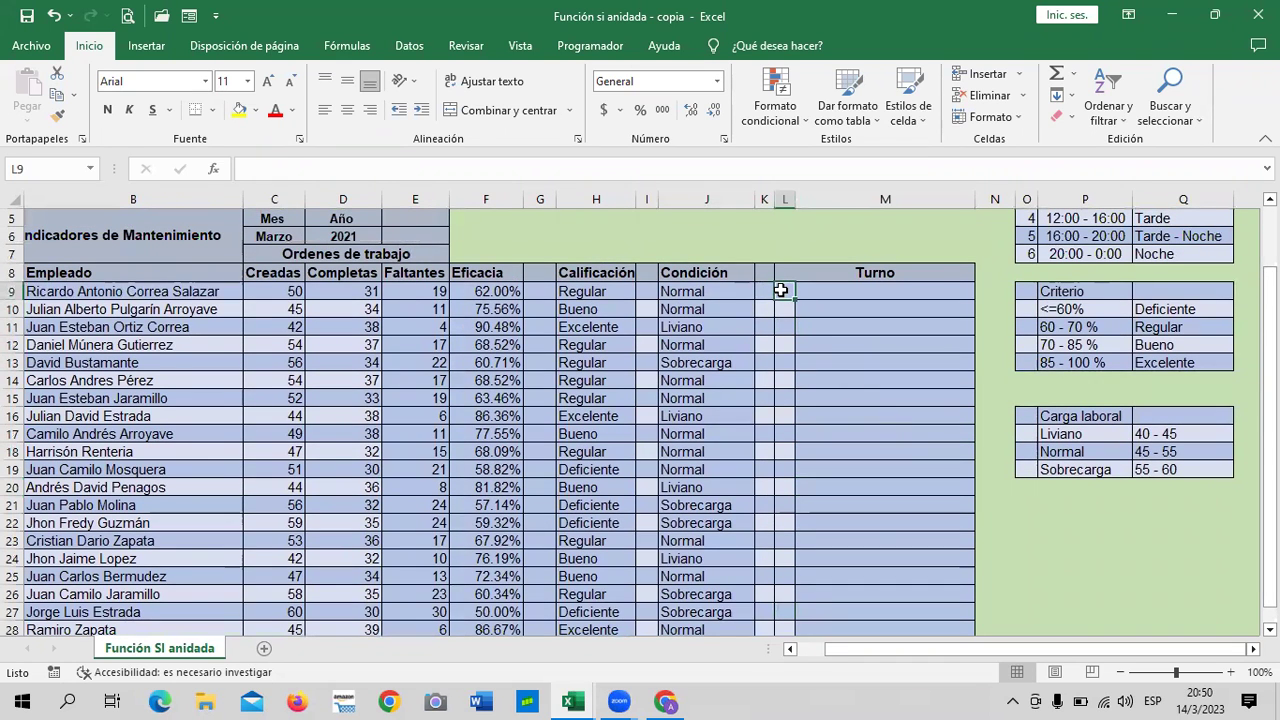
# Step: Enter =ALEATORIO.ENTRE(1;6) in L9 using the autocomplete list
pyautogui.write('A')
pyautogui.press('BackSpace')
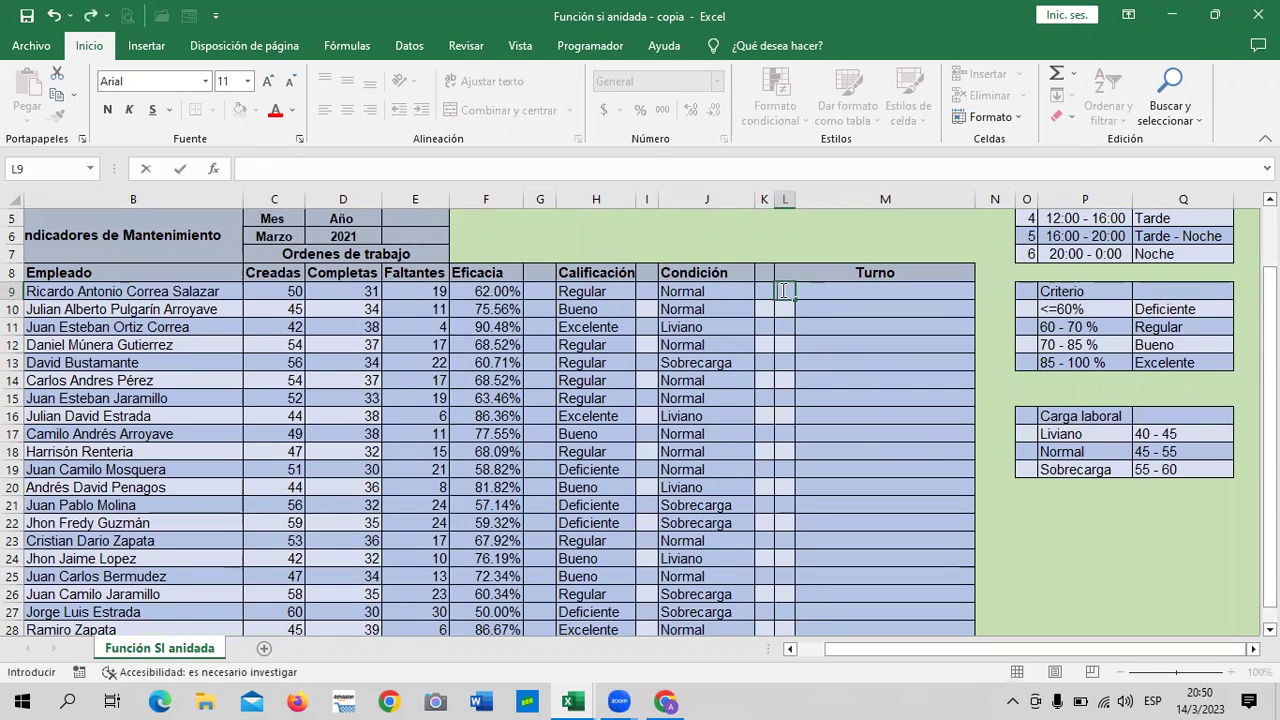
pyautogui.write('=a')
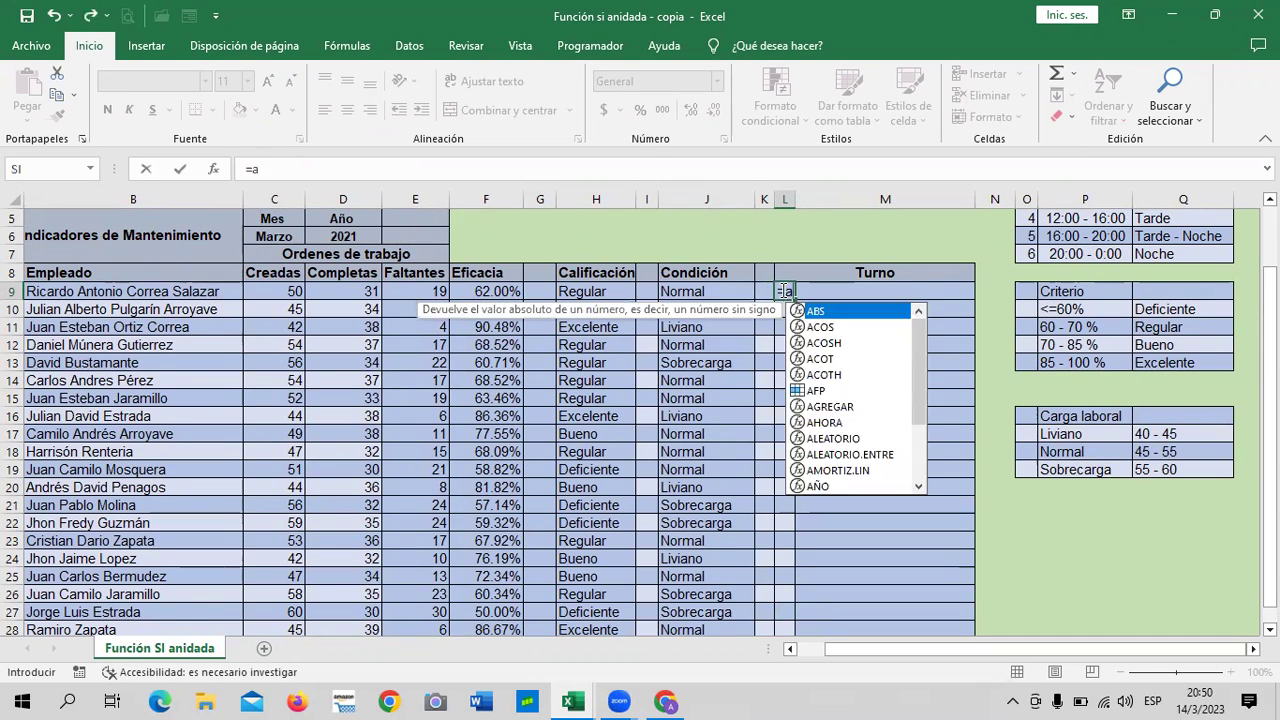
pyautogui.write('le')
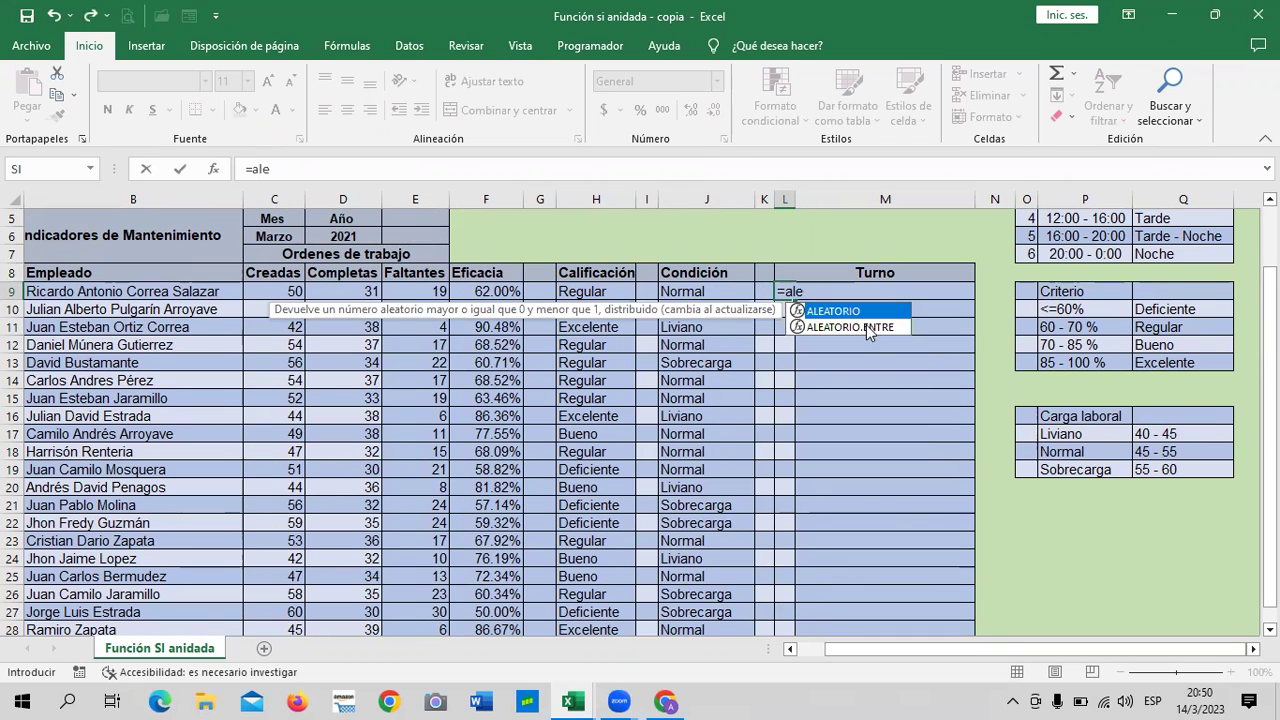
pyautogui.doubleClick(866, 326)
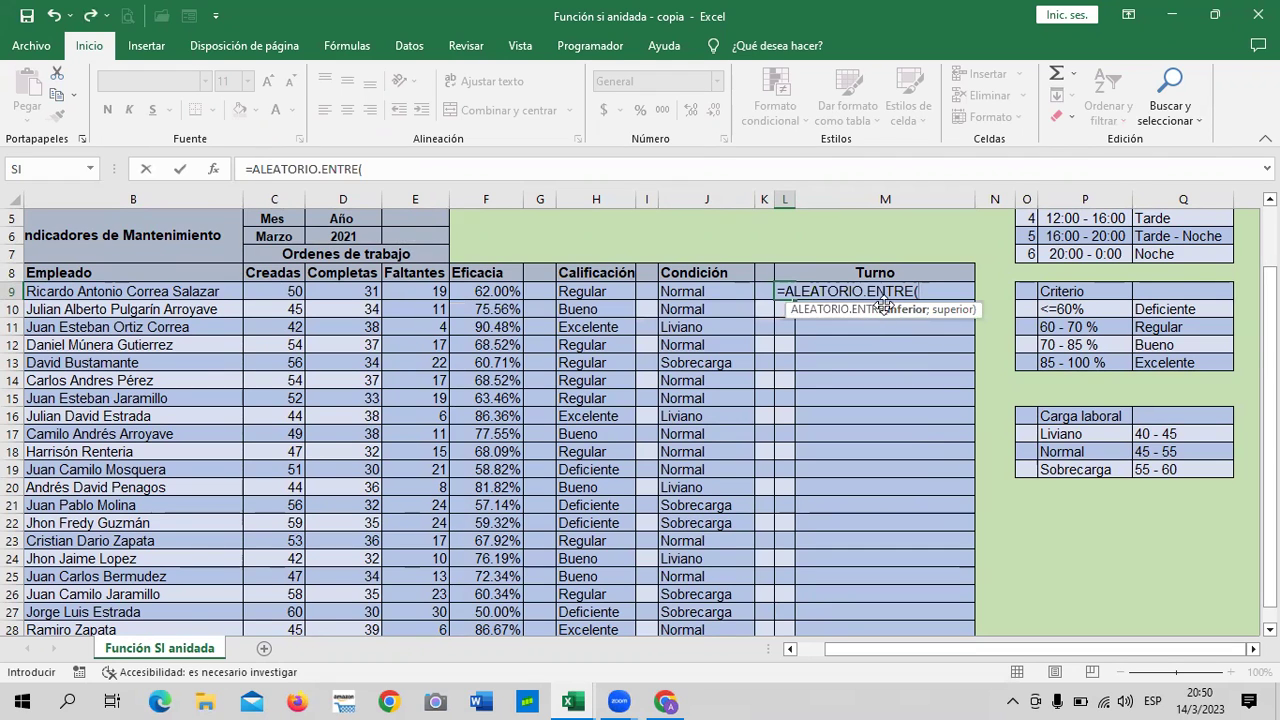
pyautogui.scroll(2, 950, 376)
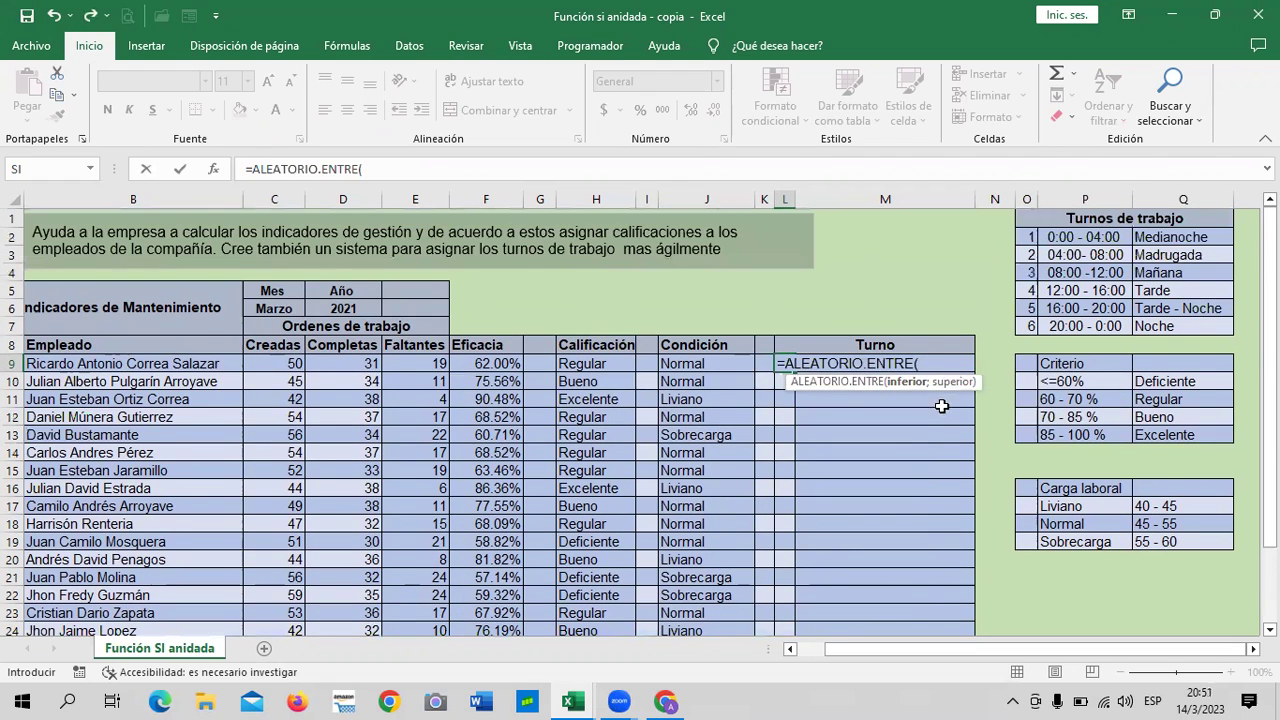
pyautogui.scroll(-1, 942, 416)
pyautogui.scroll(-1, 942, 416)
pyautogui.scroll(2, 942, 416)
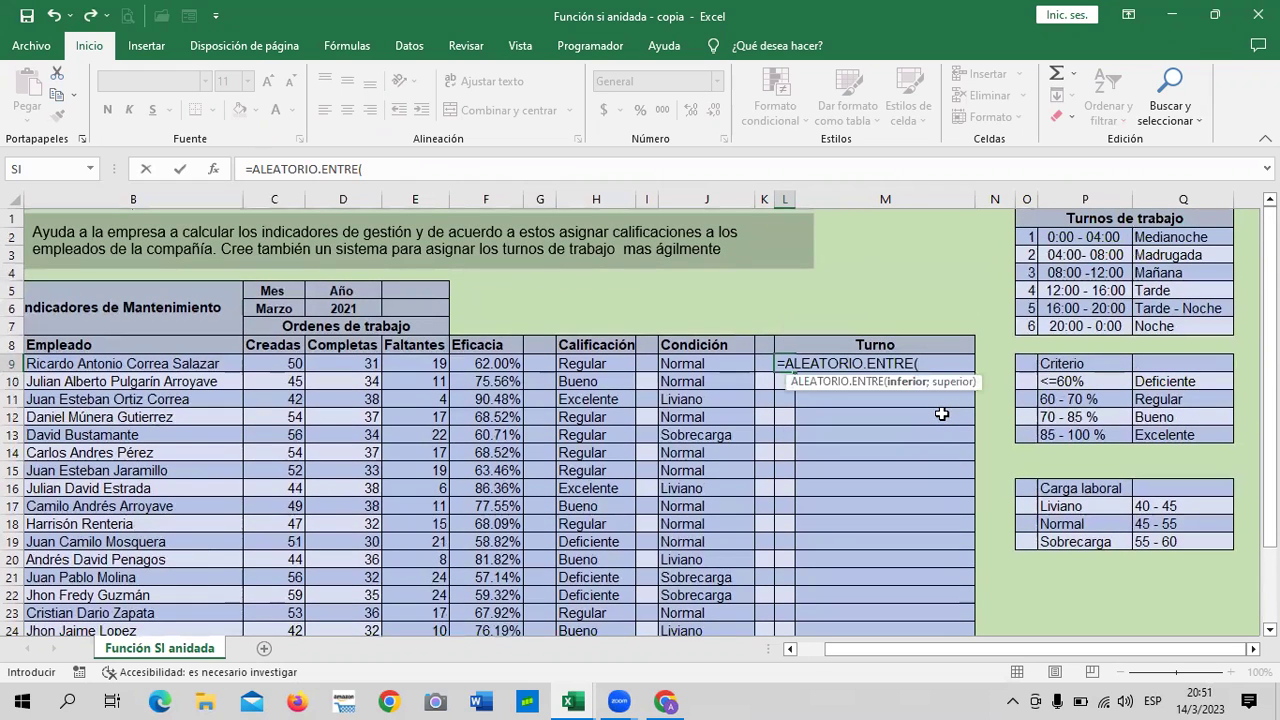
pyautogui.write('1')
pyautogui.write(';')
pyautogui.write('6')
pyautogui.write(')')
# Step: Commit L9's =ALEATORIO.ENTRE(1;6) formula and copy it down through L28
pyautogui.press('Return')
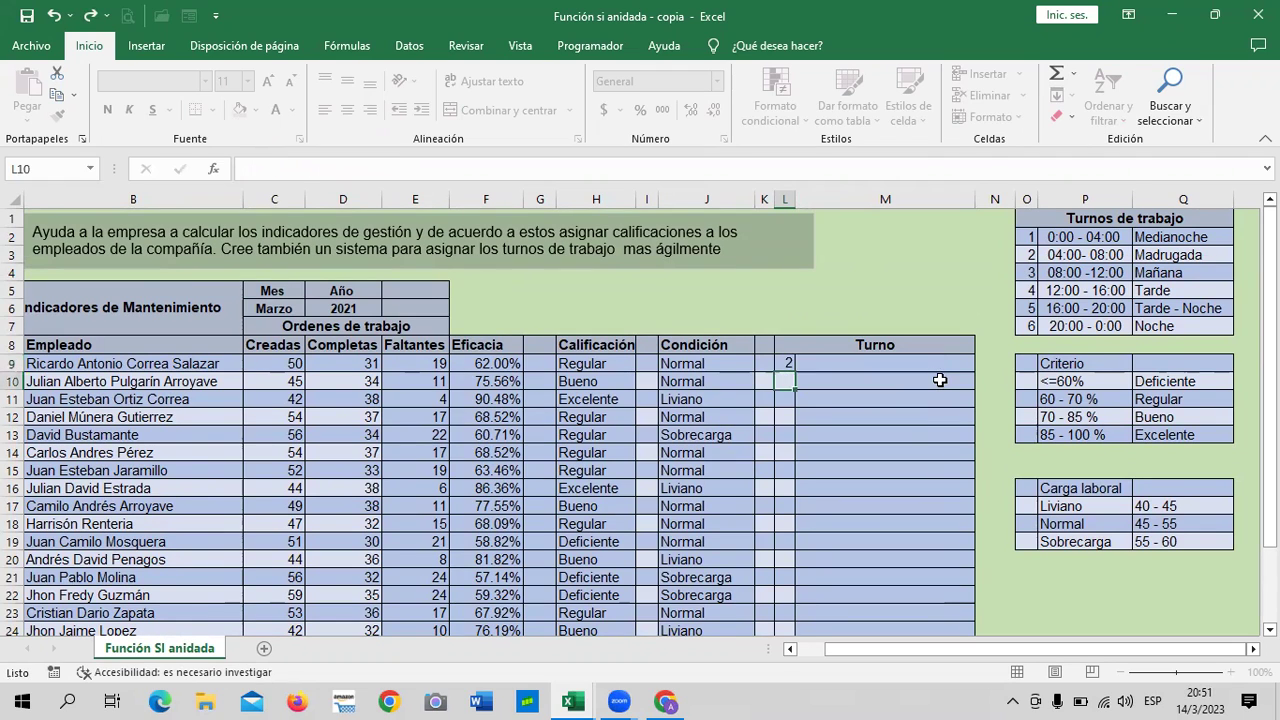
pyautogui.click(786, 364)
pyautogui.moveTo(795, 372)
pyautogui.mouseDown()
pyautogui.moveTo(824, 595)
pyautogui.moveTo(789, 497)
pyautogui.mouseUp()
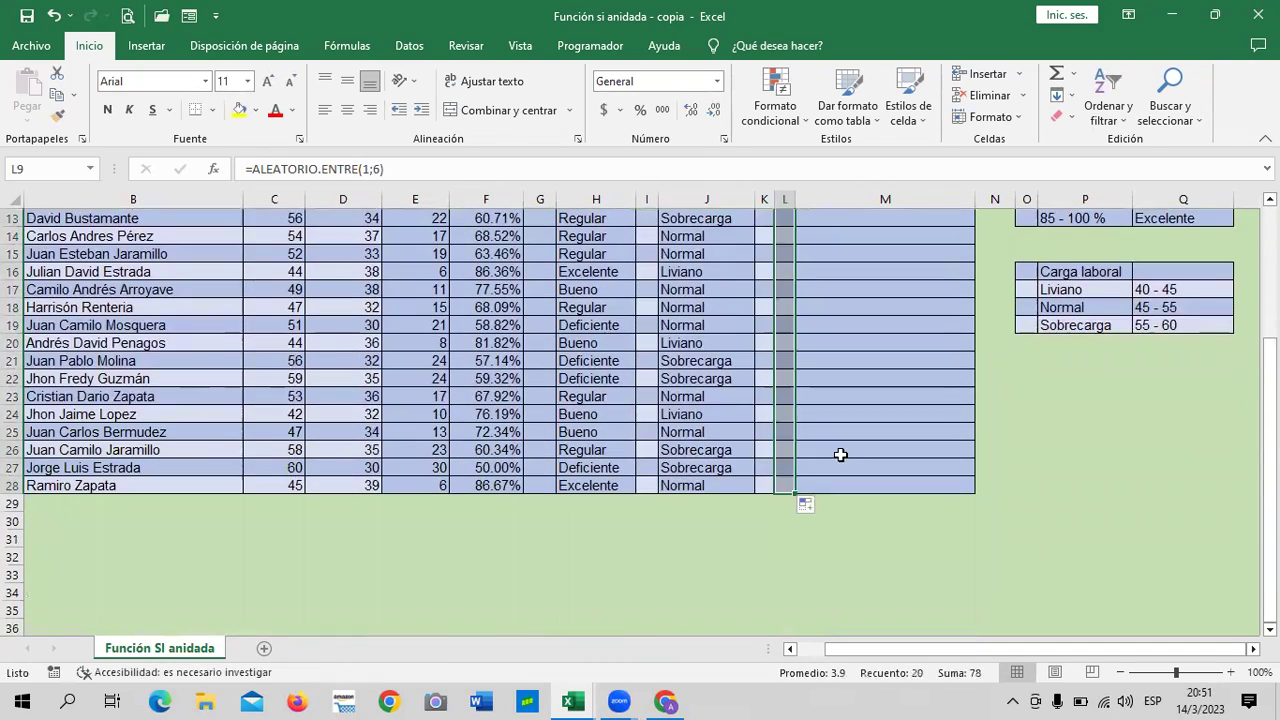
pyautogui.scroll(1, 840, 455)
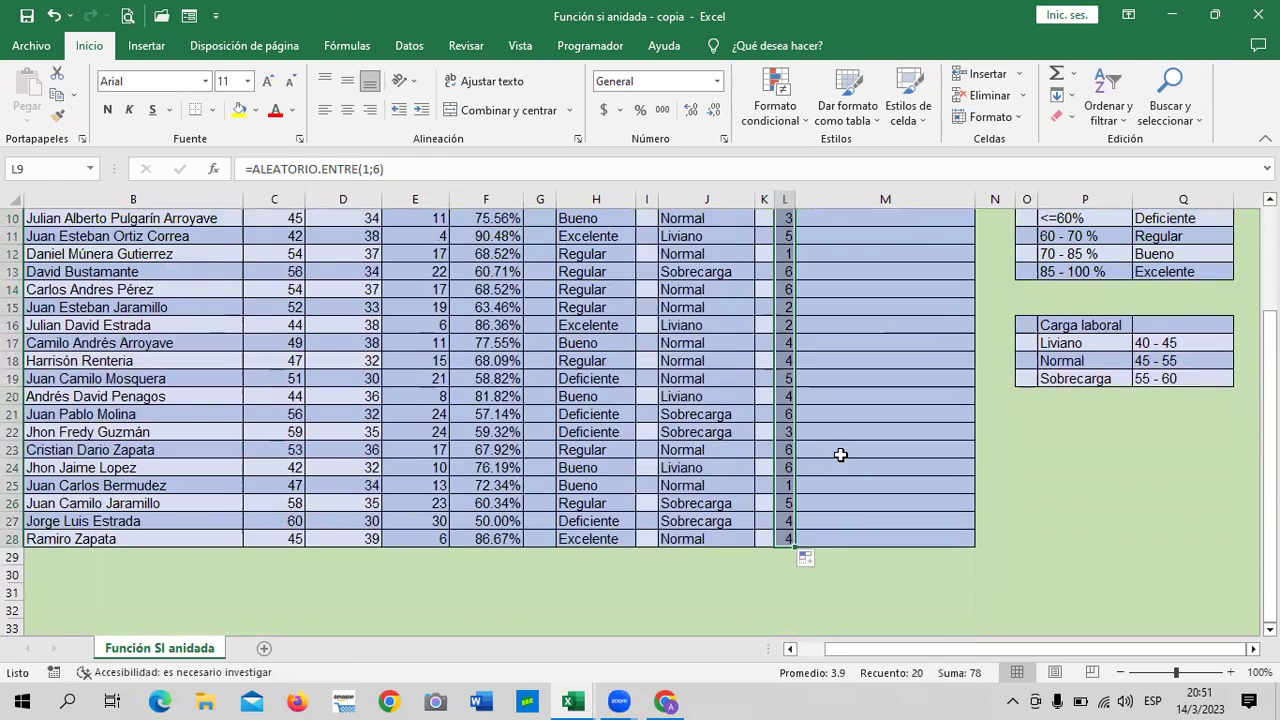
pyautogui.scroll(1, 840, 455)
pyautogui.moveTo(862, 416); pyautogui.dragTo(863, 405)
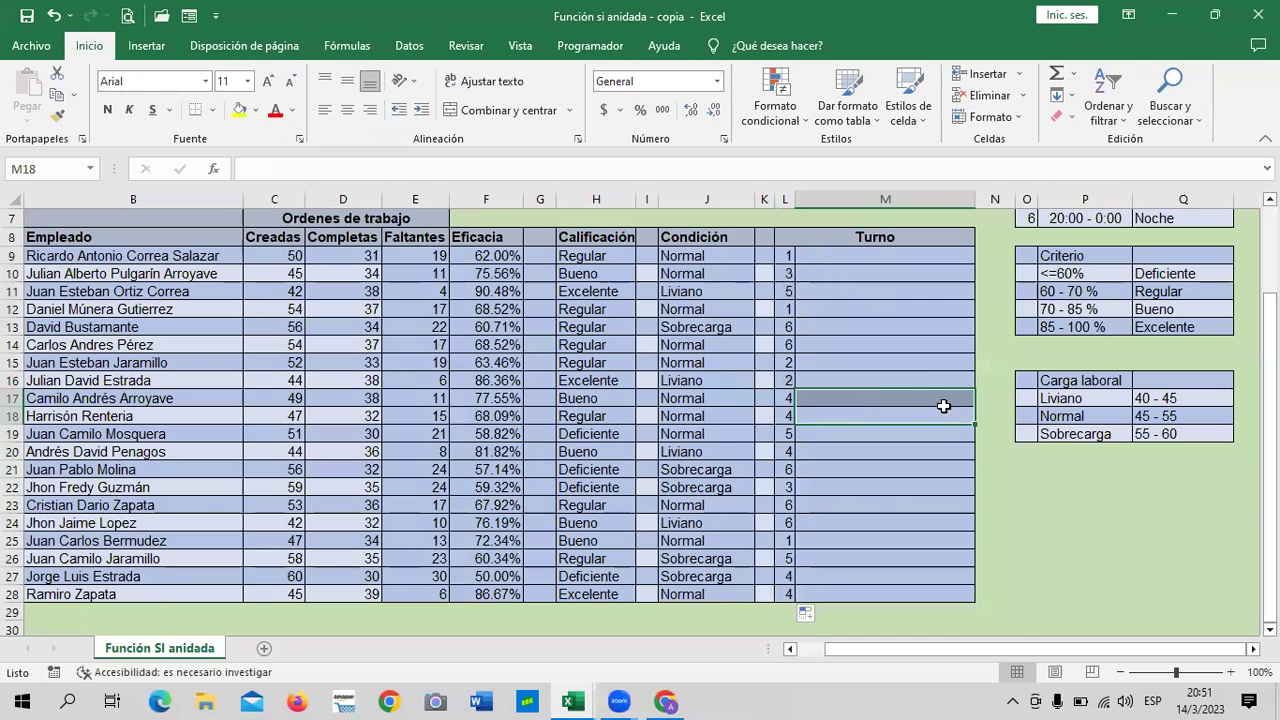
pyautogui.scroll(2, 866, 400)
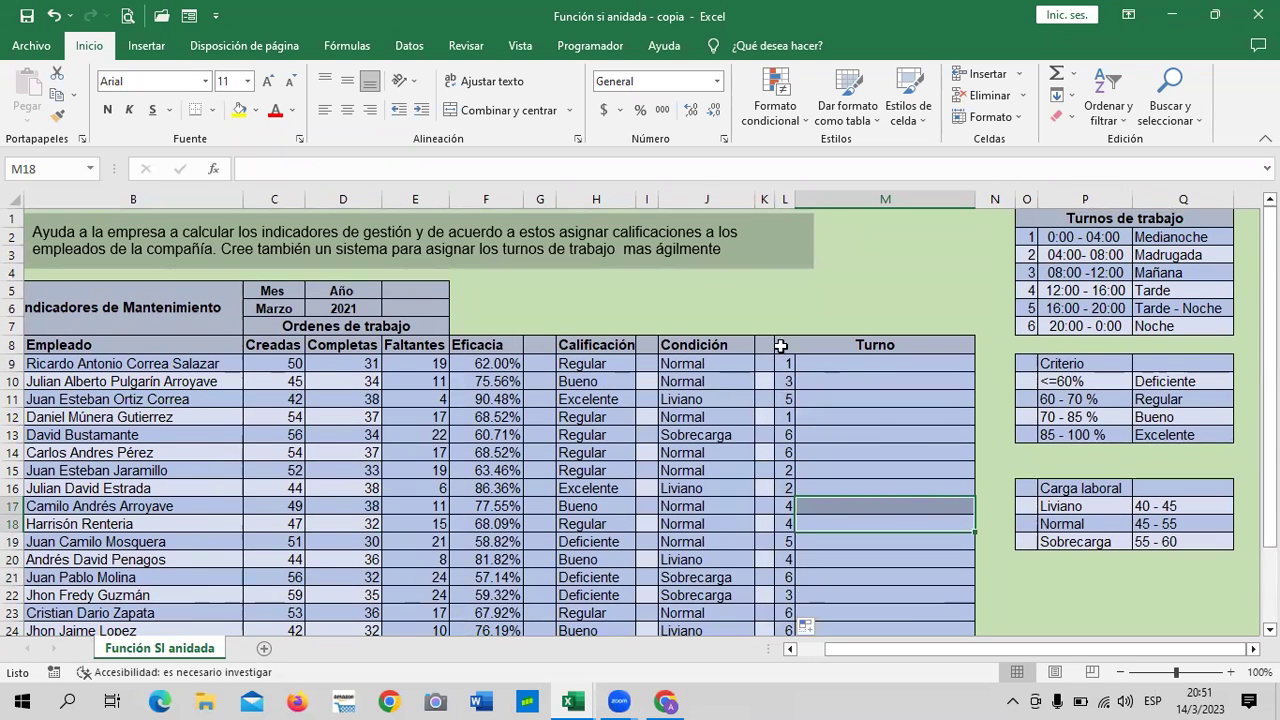
pyautogui.click(788, 363)
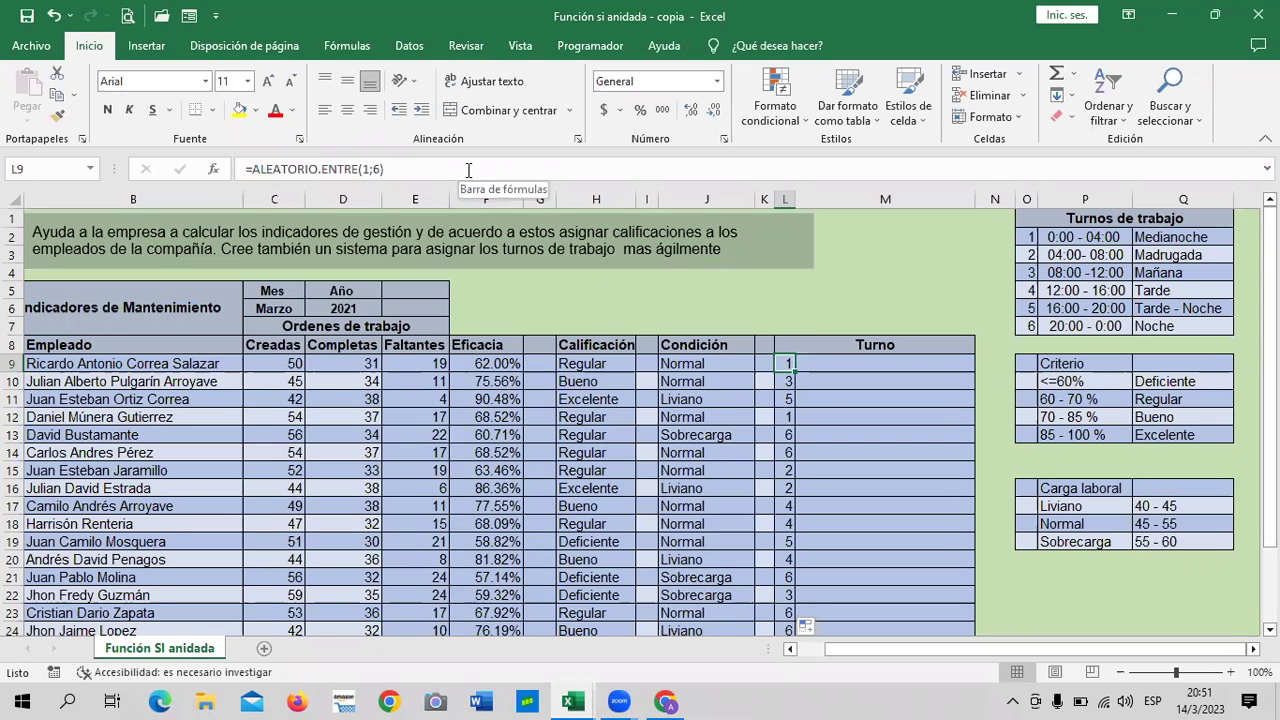
pyautogui.click(787, 413)
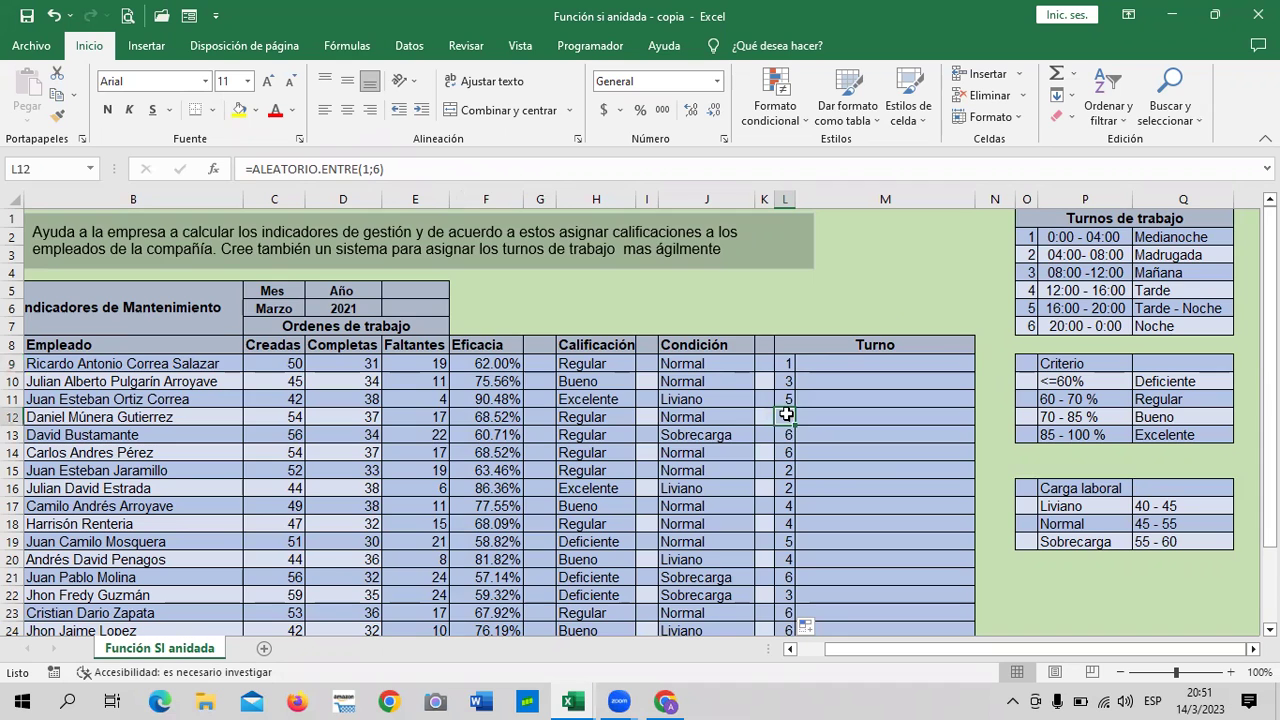
pyautogui.scroll(-3, 787, 415)
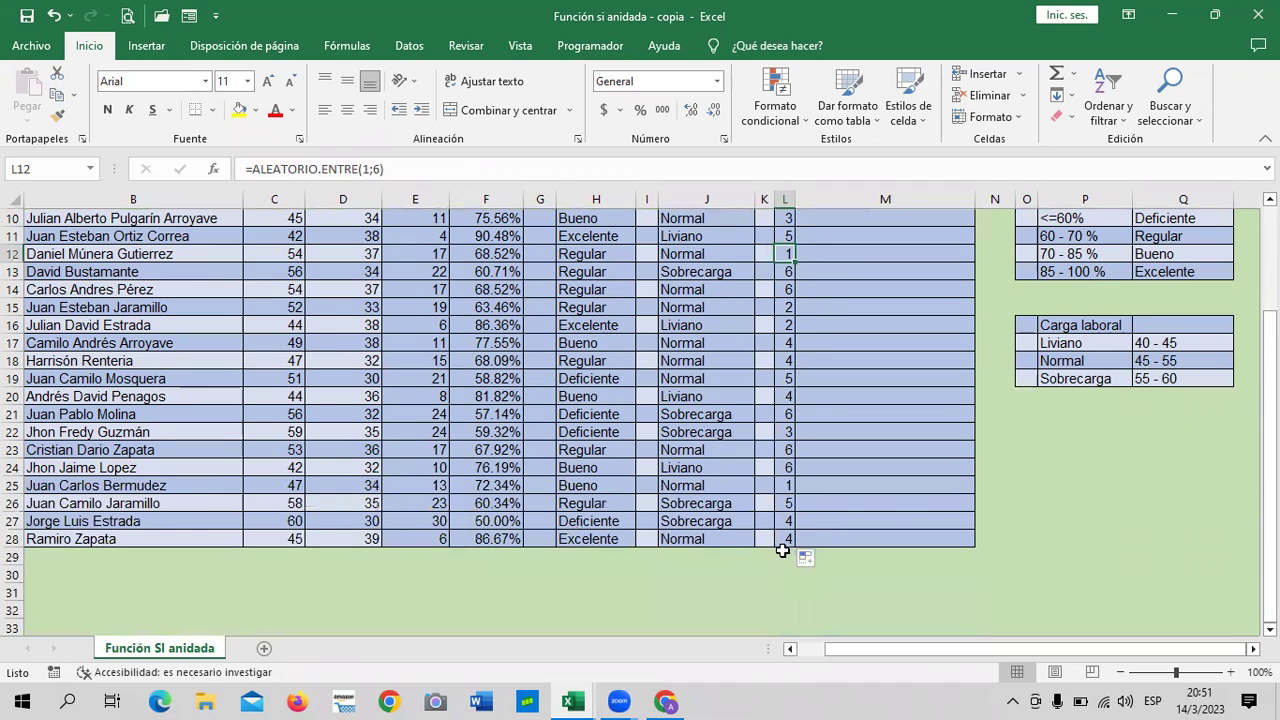
pyautogui.click(786, 362)
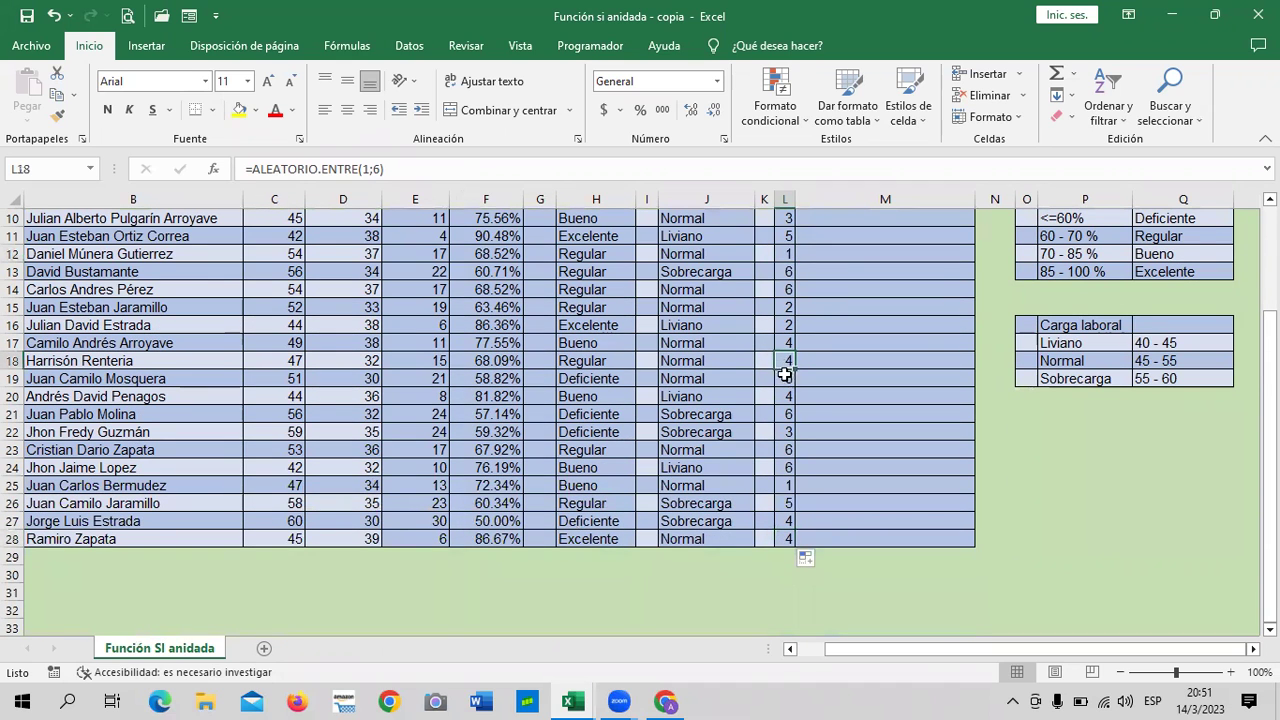
pyautogui.scroll(3, 785, 374)
pyautogui.click(835, 363)
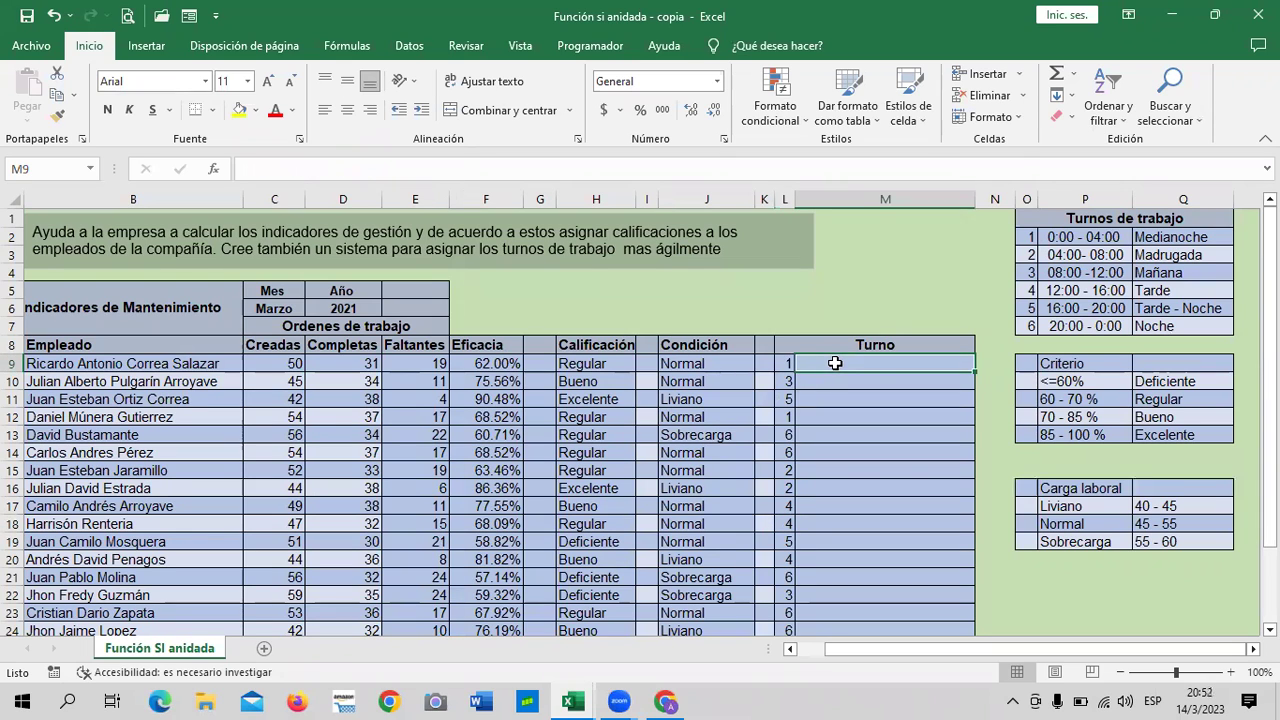
pyautogui.click(786, 363)
pyautogui.click(850, 363)
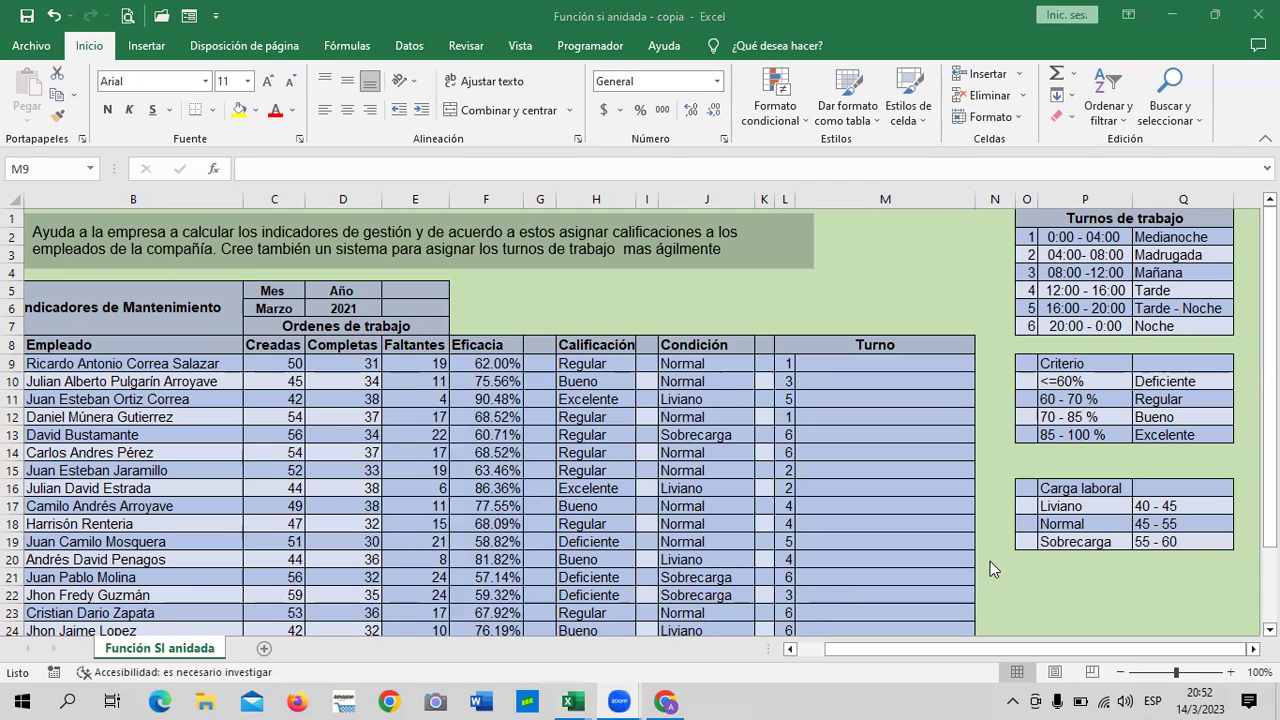
pyautogui.click(787, 363)
pyautogui.click(787, 417)
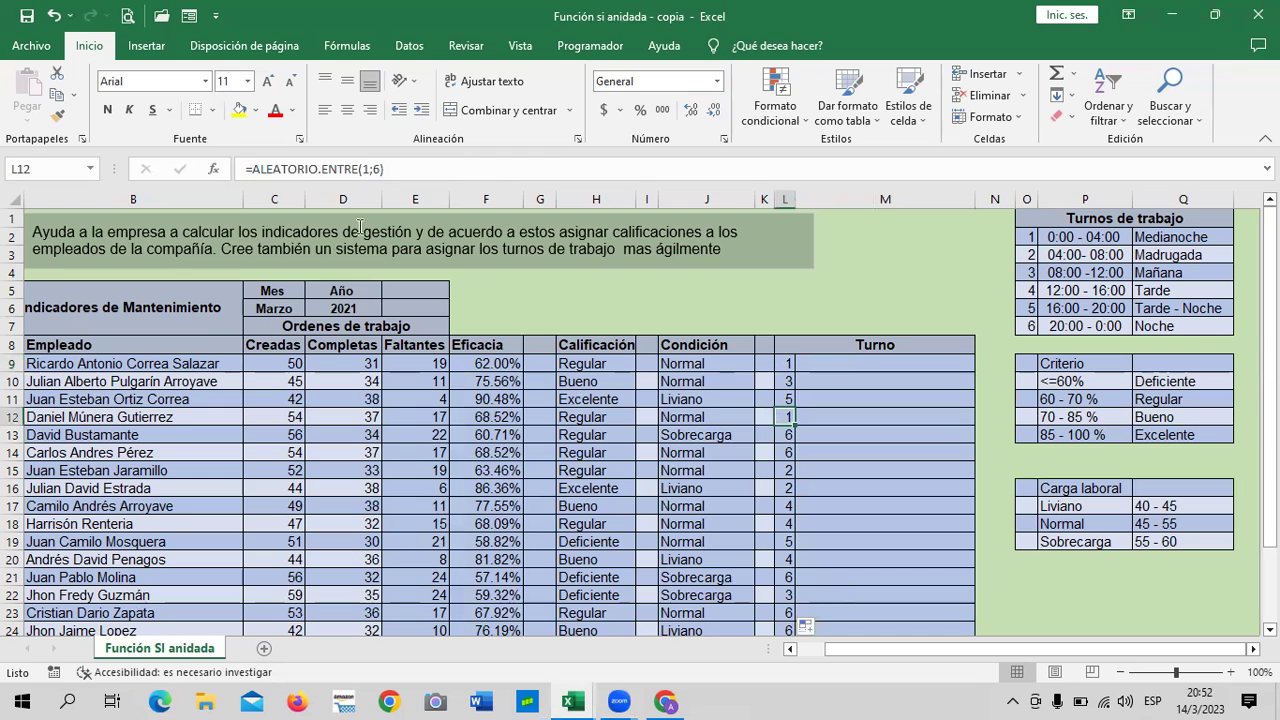
pyautogui.click(792, 522)
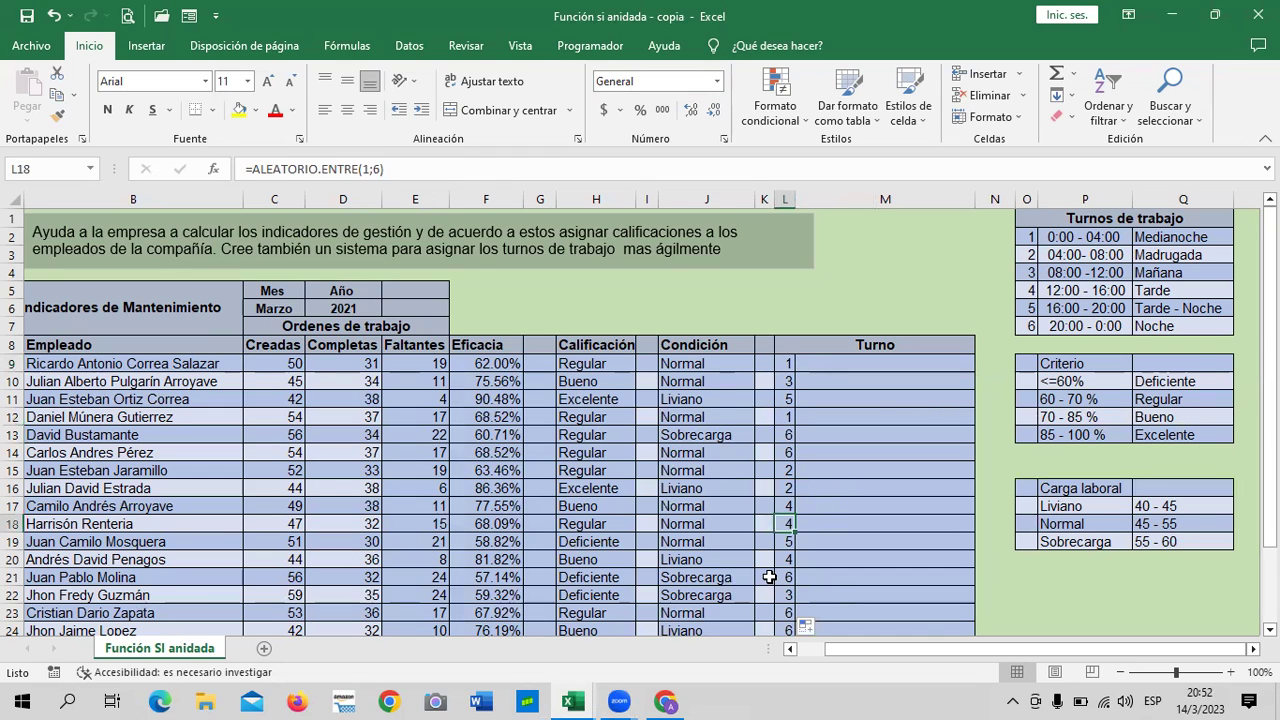
pyautogui.click(788, 578)
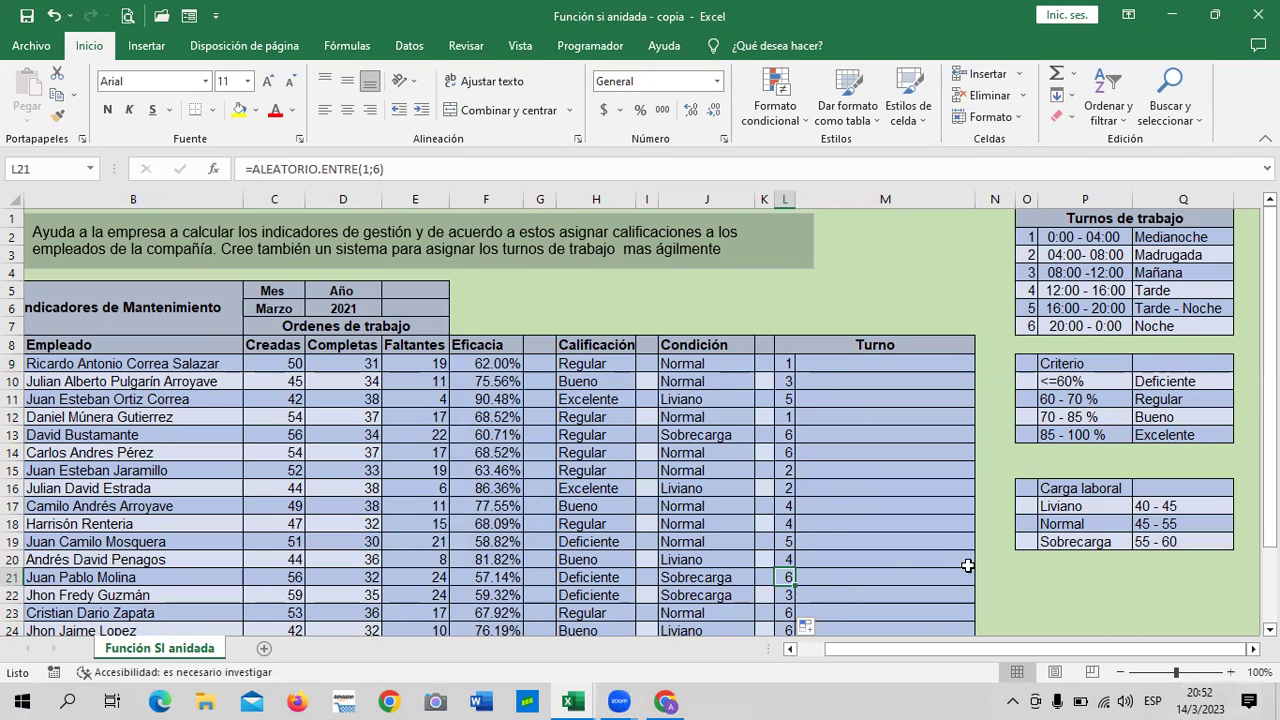
pyautogui.scroll(-2, 829, 543)
pyautogui.click(785, 594)
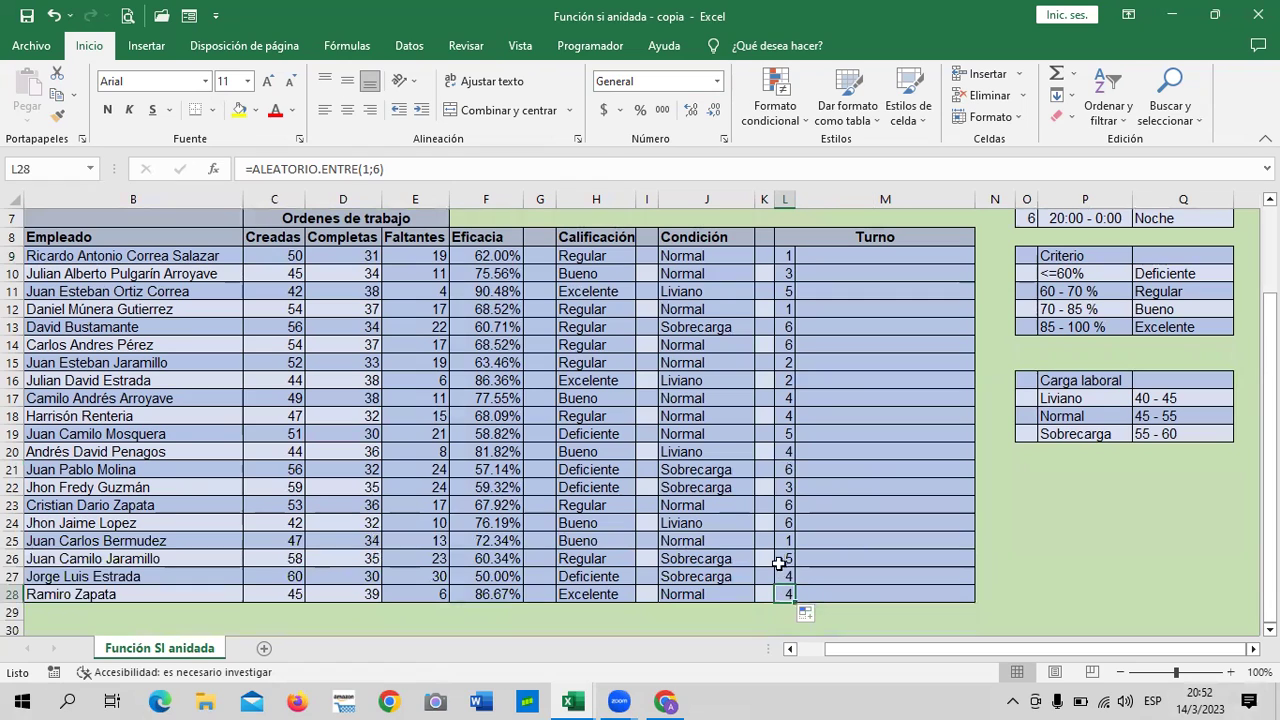
pyautogui.click(781, 541)
pyautogui.click(783, 453)
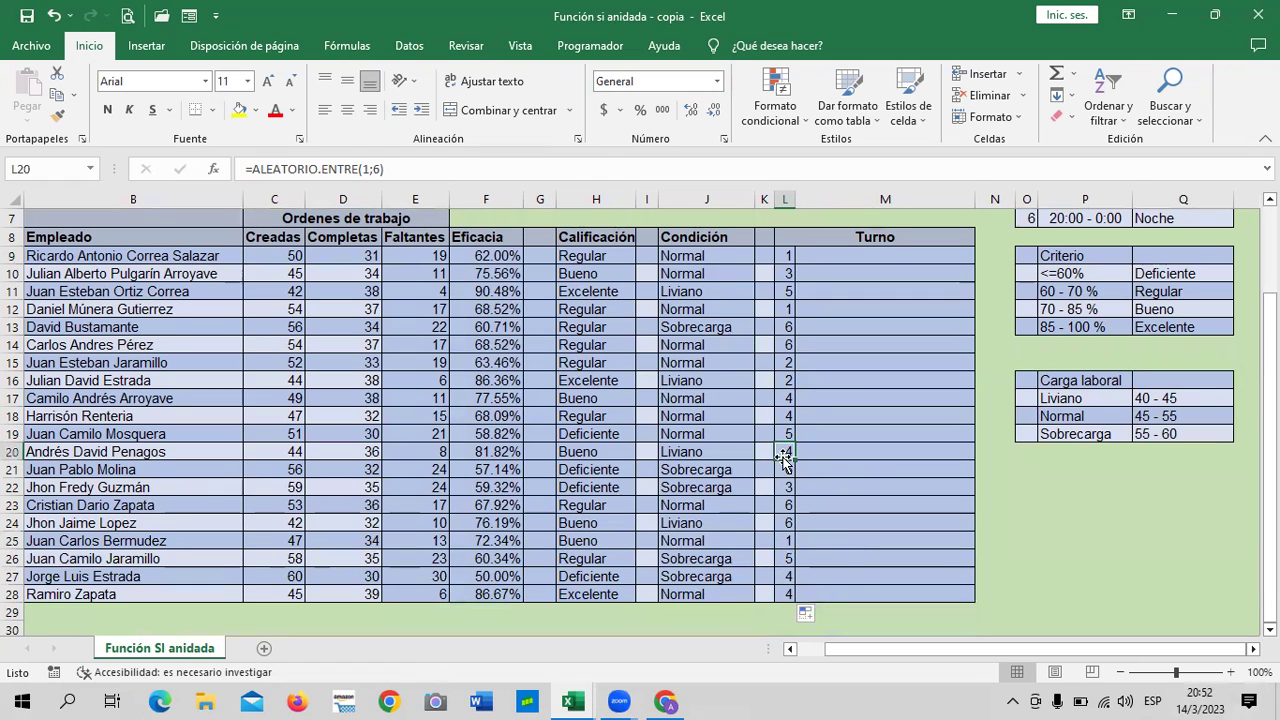
pyautogui.click(784, 256)
pyautogui.click(866, 362)
pyautogui.click(788, 362)
pyautogui.click(858, 470)
pyautogui.moveTo(784, 256)
pyautogui.mouseDown()
pyautogui.moveTo(783, 604)
pyautogui.moveTo(786, 590)
pyautogui.mouseUp()
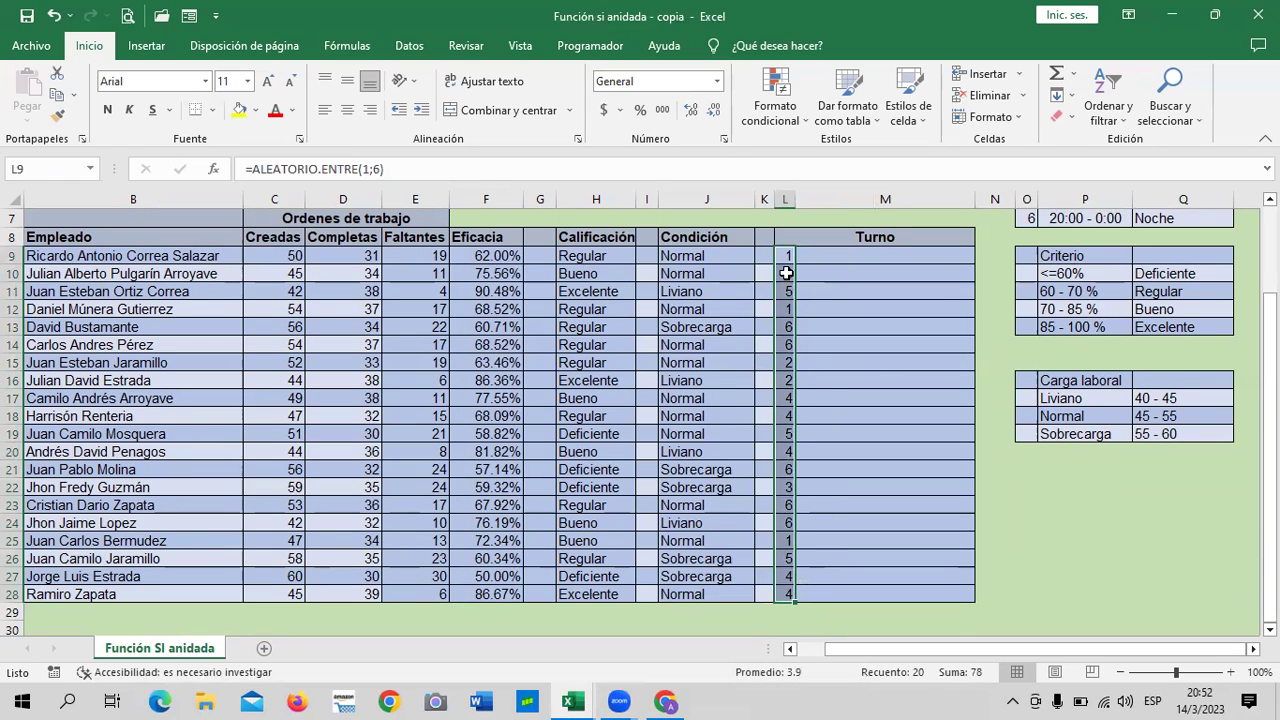
# Step: Copy the random shift numbers in L9:L28 and bring up the Opciones de pegado menu
pyautogui.rightClick(787, 272)
pyautogui.click(855, 289)
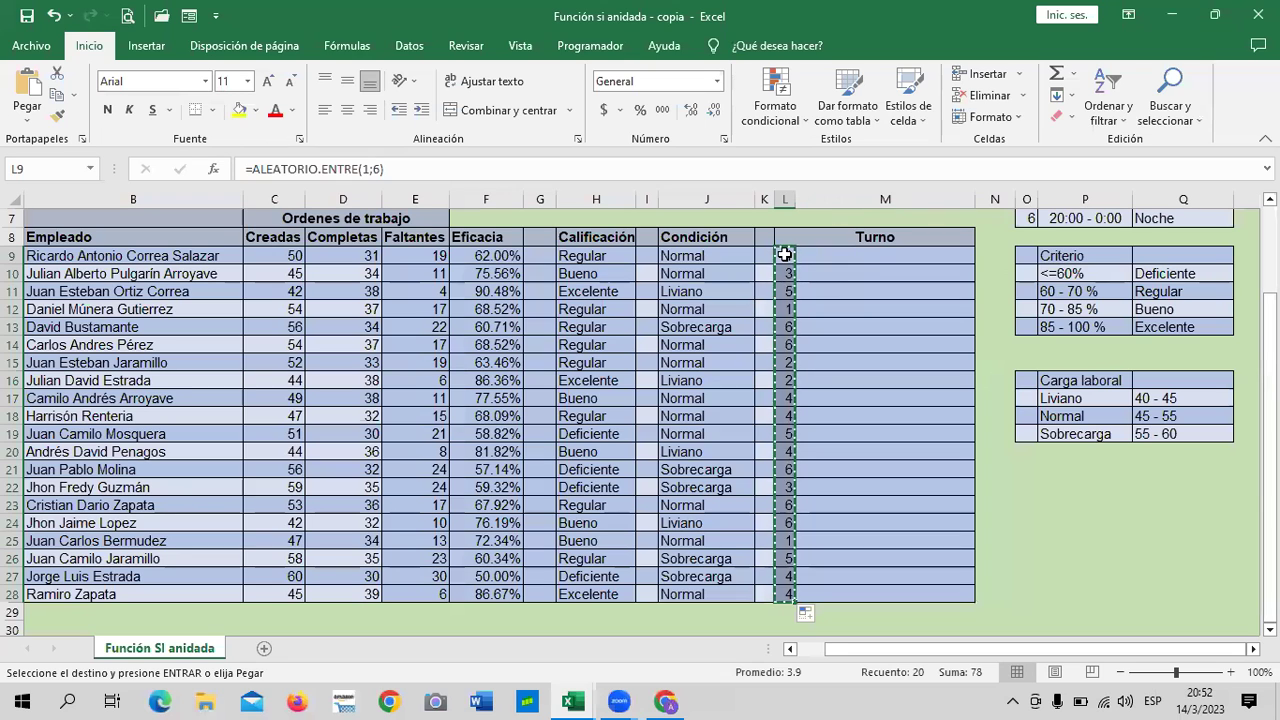
pyautogui.rightClick(785, 260)
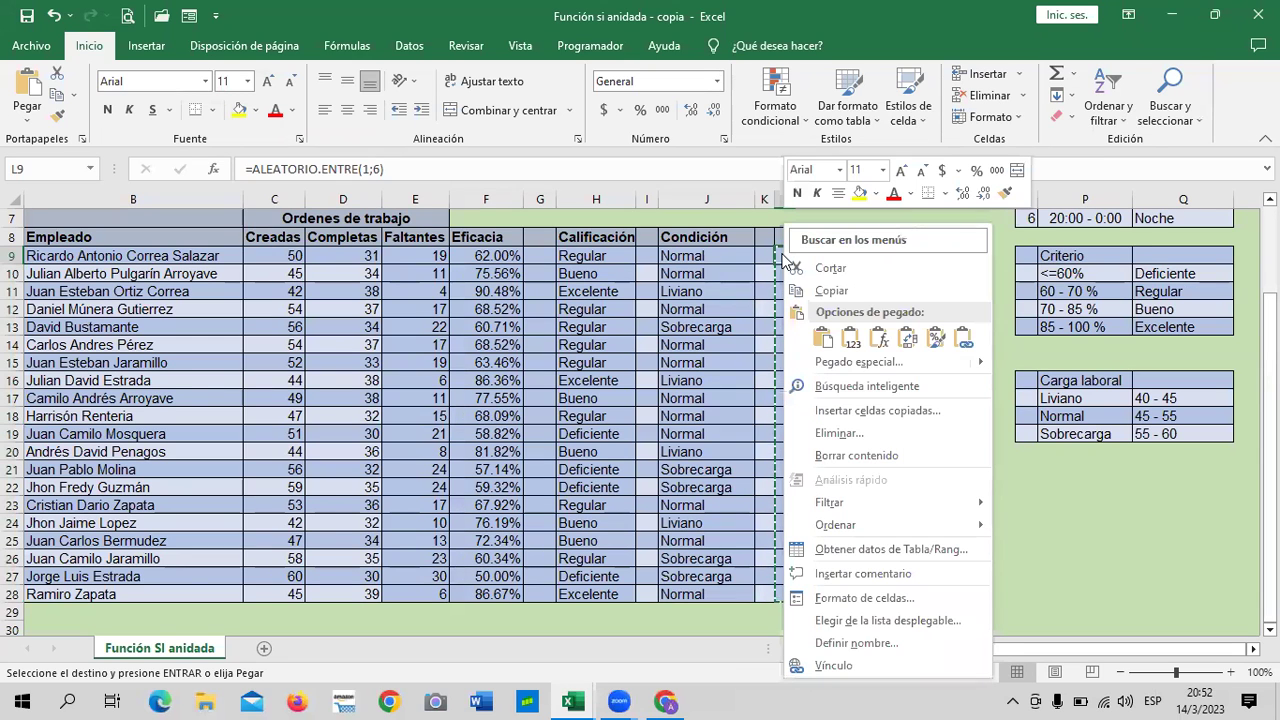
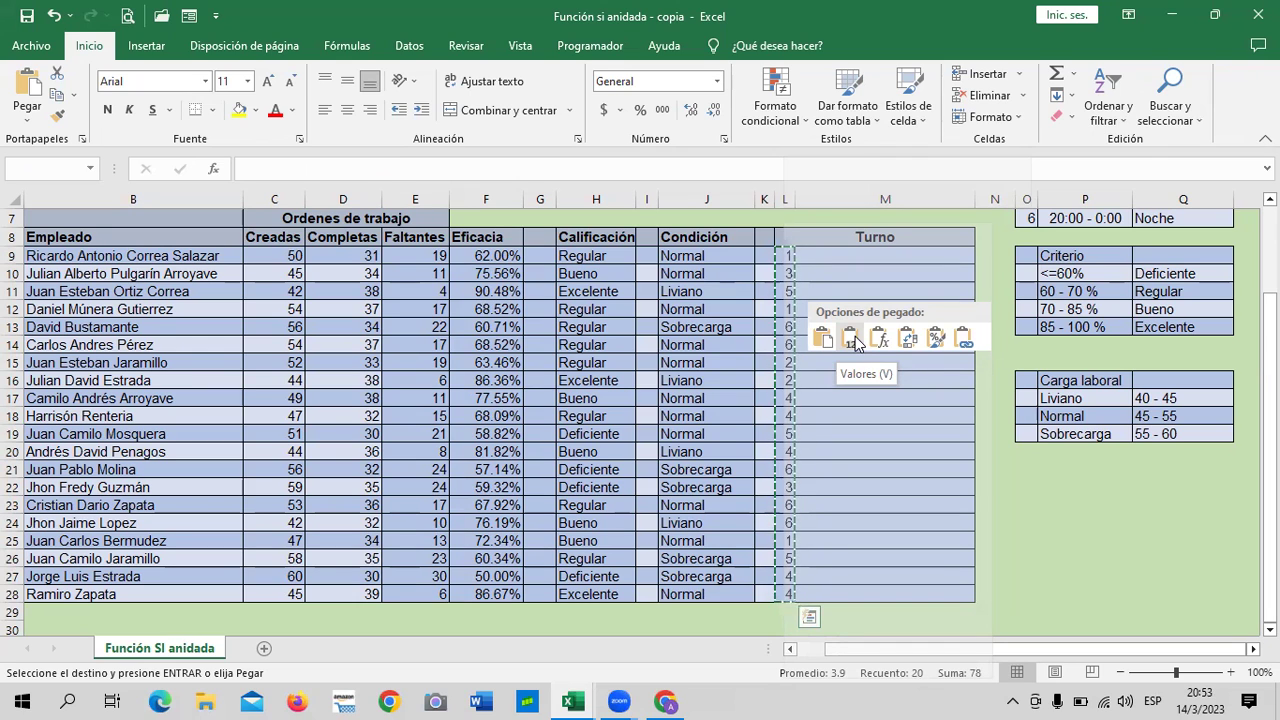
# Step: Paste column L's shift numbers back over themselves as fixed values and clear the copy marquee
pyautogui.click(856, 343)
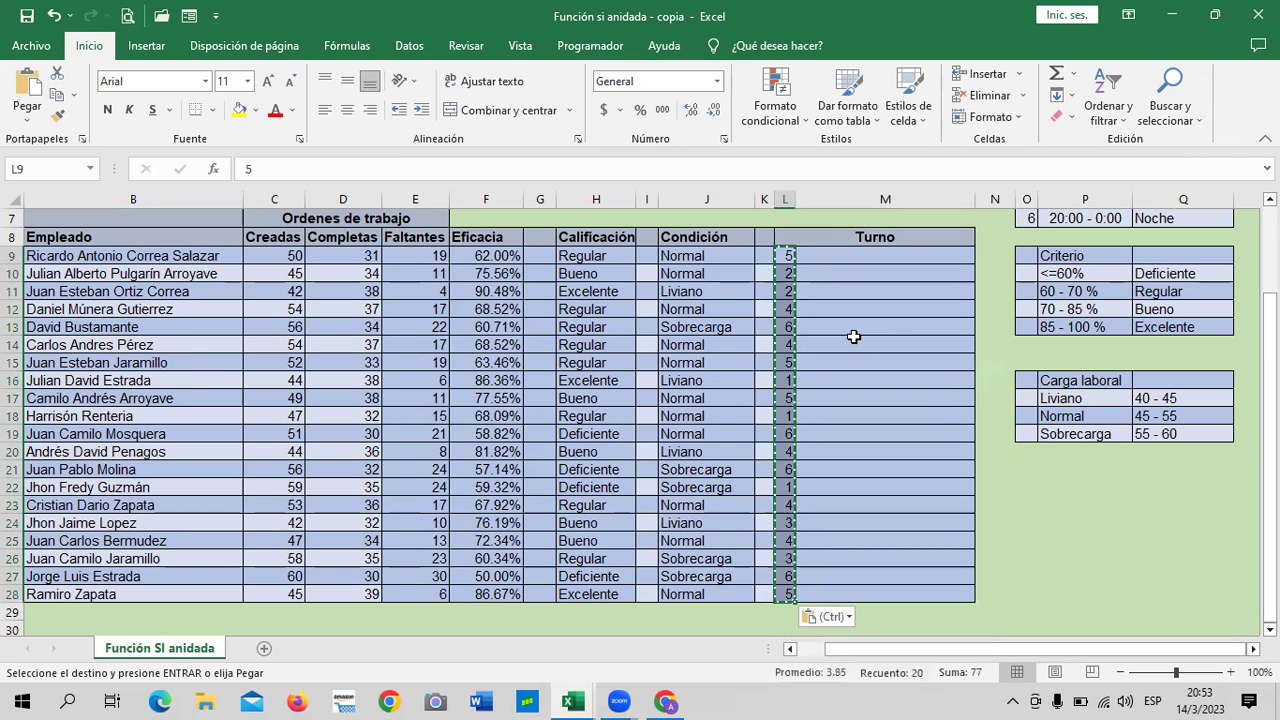
pyautogui.press('Escape')
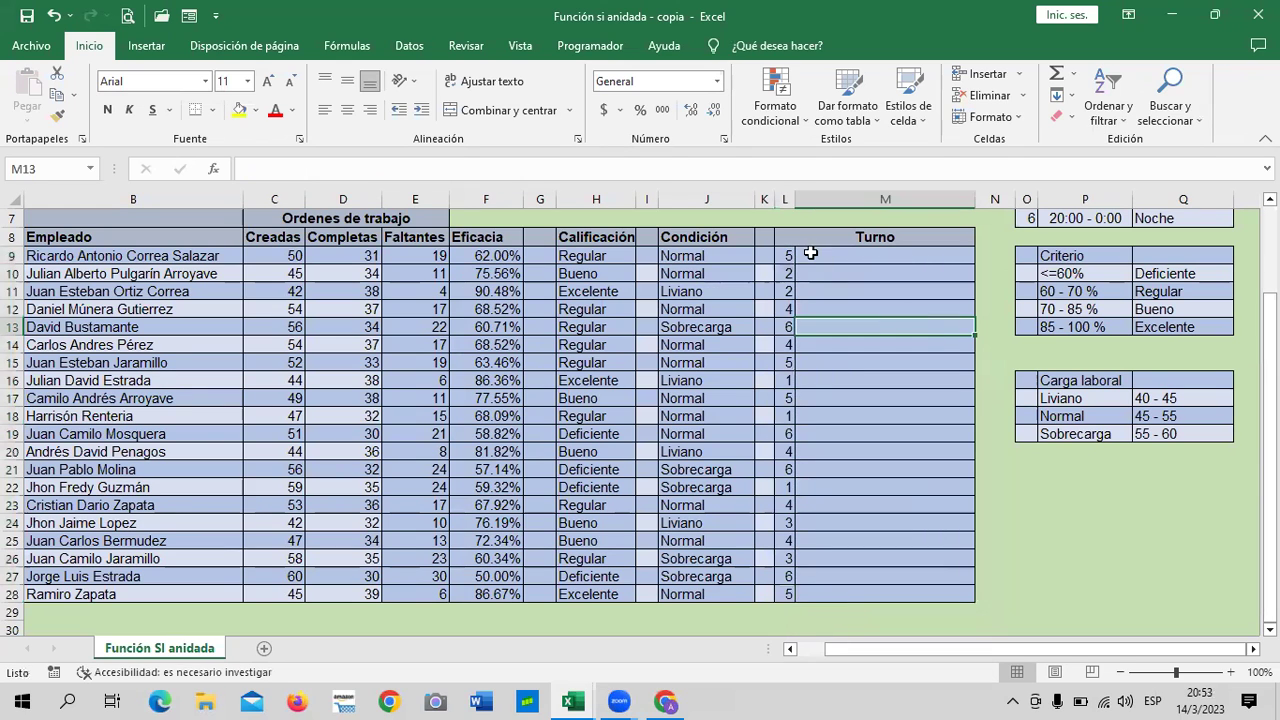
pyautogui.click(786, 380)
pyautogui.click(786, 523)
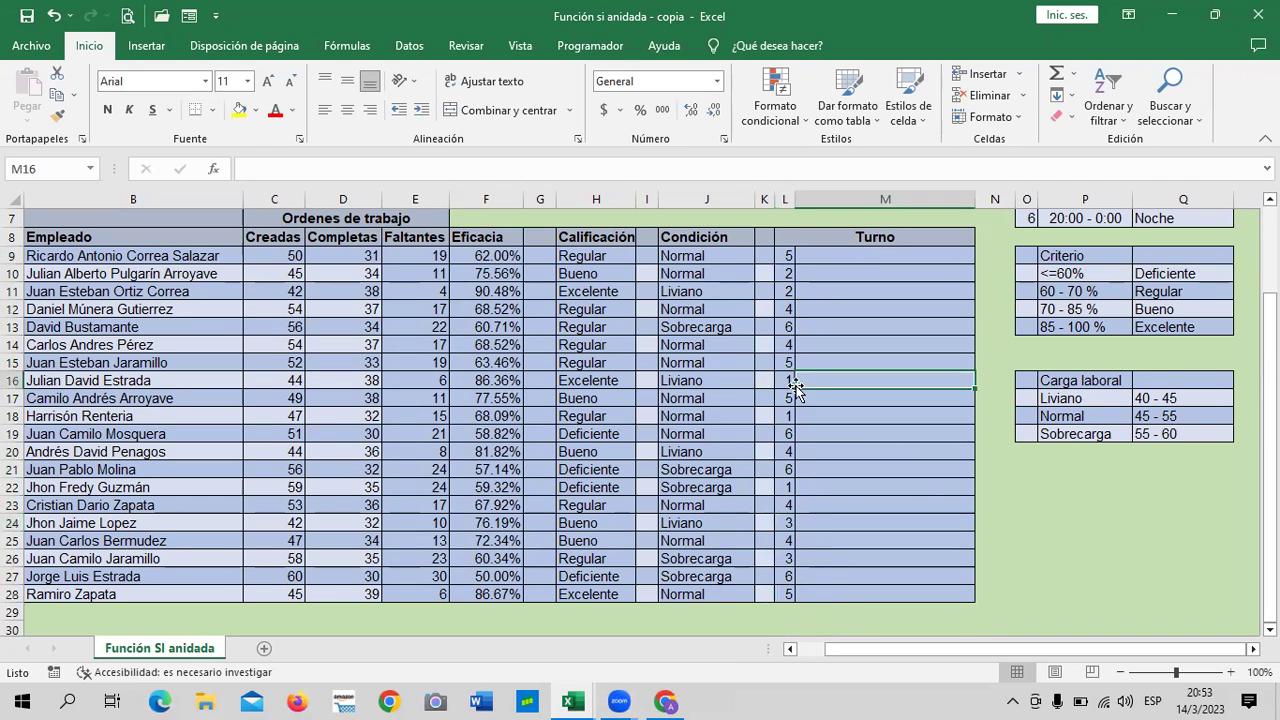
pyautogui.click(787, 257)
pyautogui.click(783, 311)
pyautogui.click(792, 364)
pyautogui.click(791, 412)
pyautogui.click(787, 469)
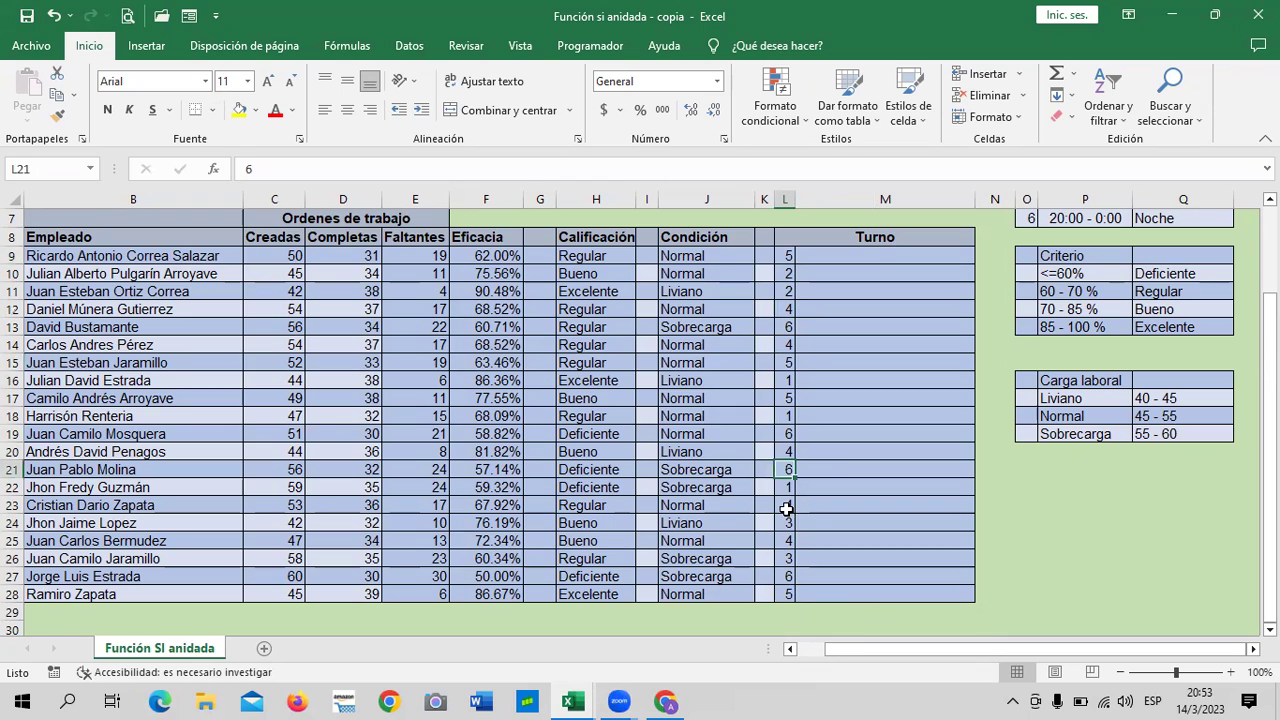
pyautogui.click(787, 255)
pyautogui.click(787, 416)
pyautogui.click(788, 505)
pyautogui.click(860, 398)
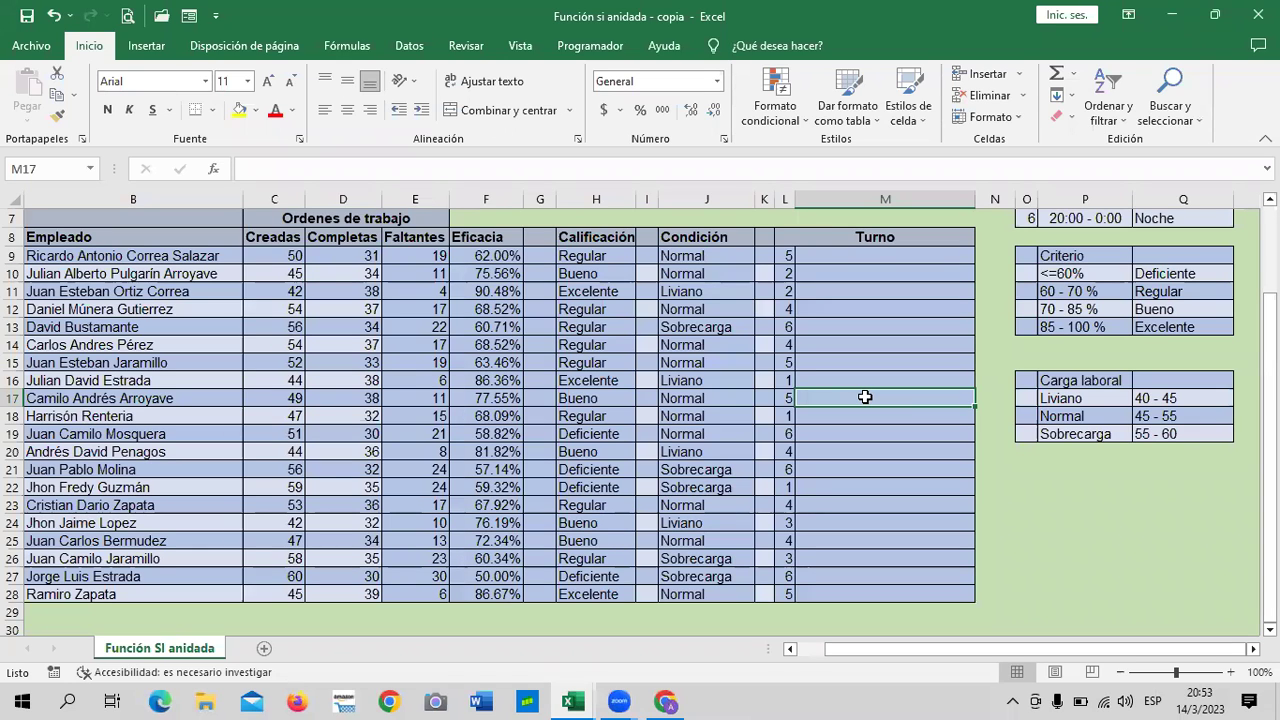
pyautogui.click(818, 251)
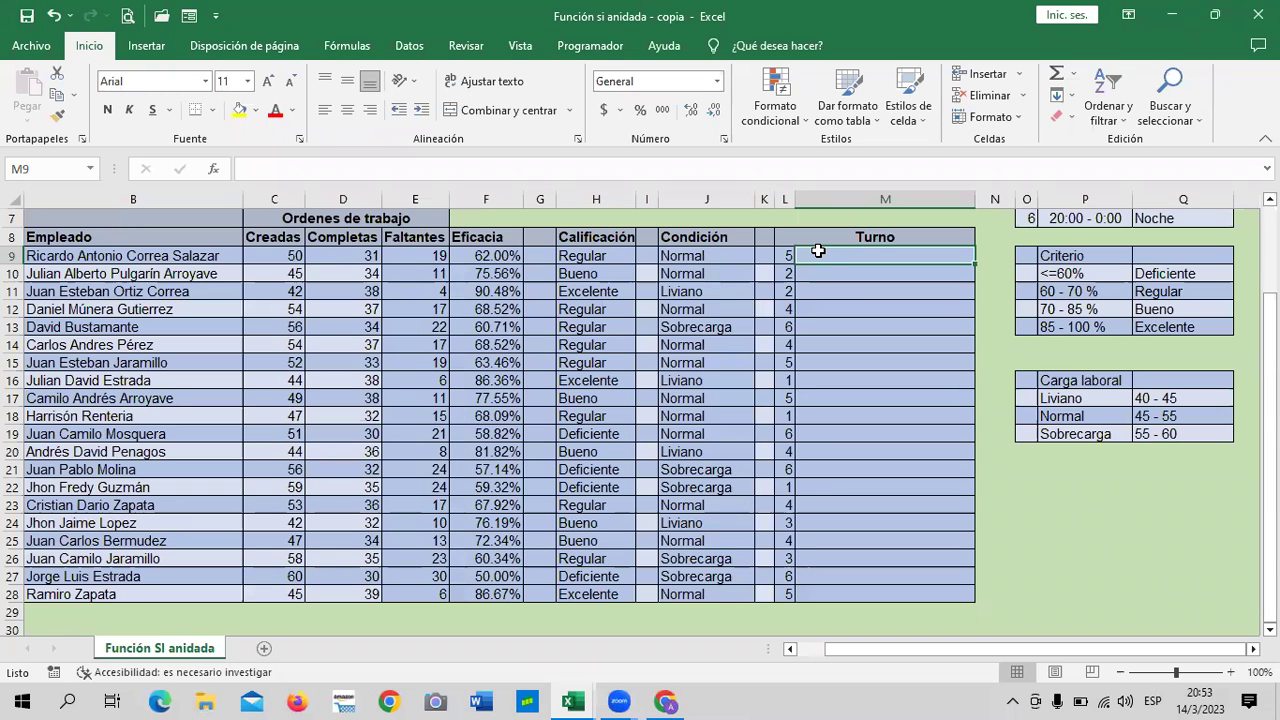
pyautogui.click(786, 258)
pyautogui.click(784, 326)
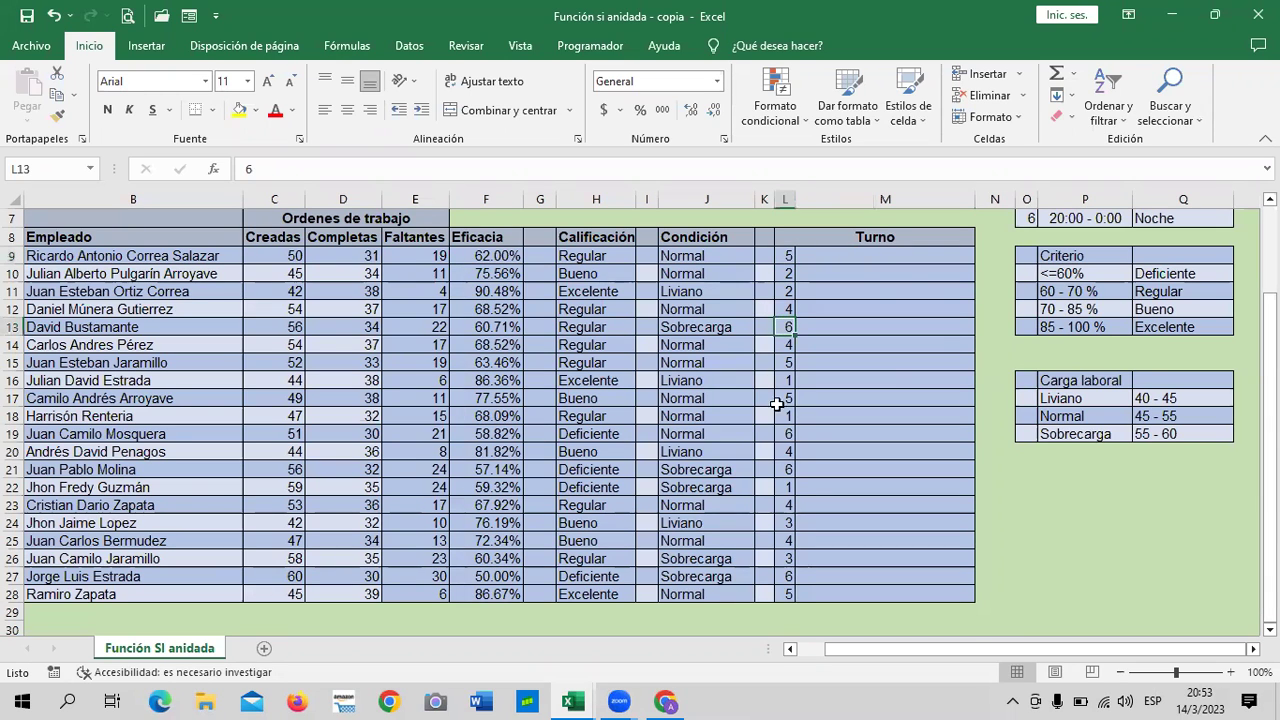
pyautogui.click(786, 594)
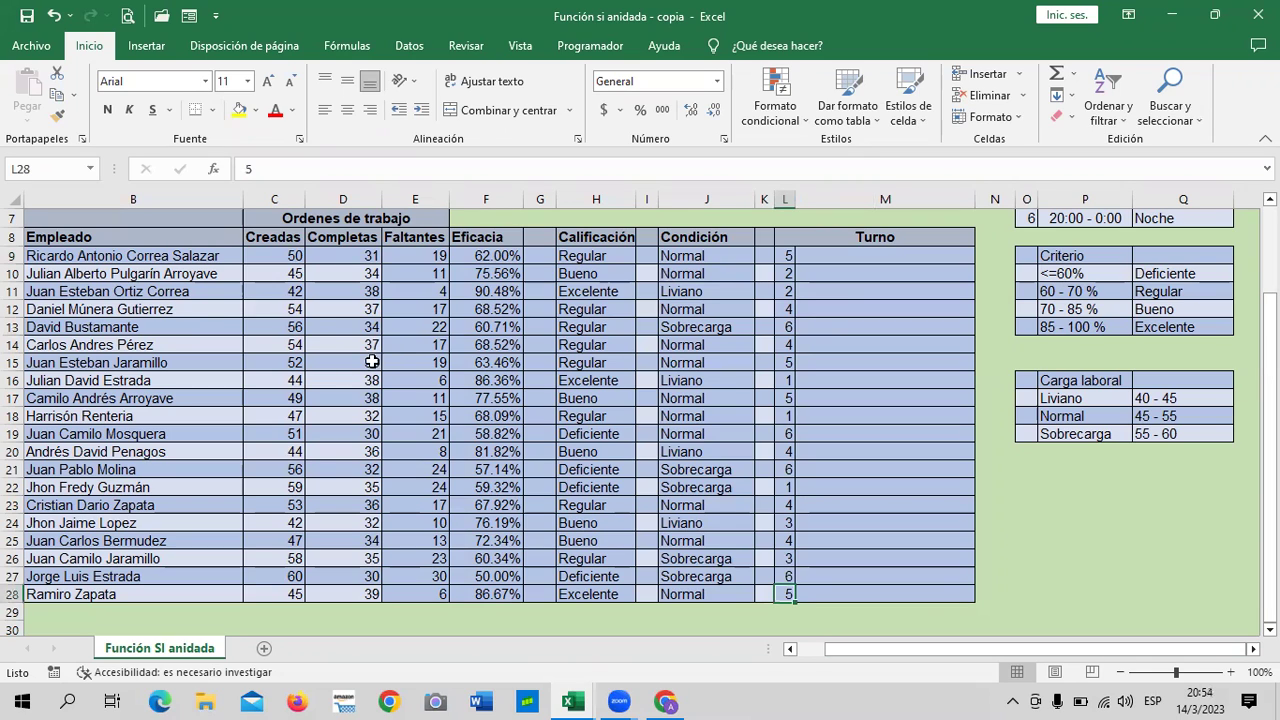
pyautogui.click(186, 312)
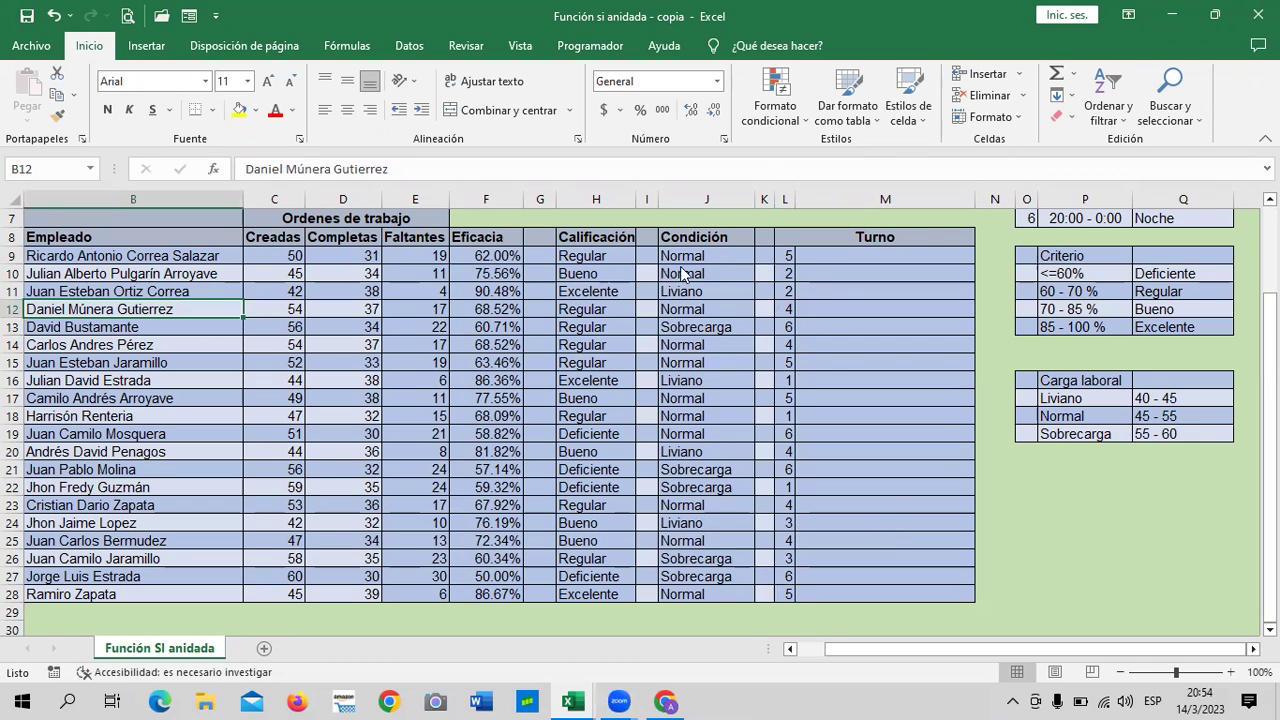
pyautogui.click(830, 362)
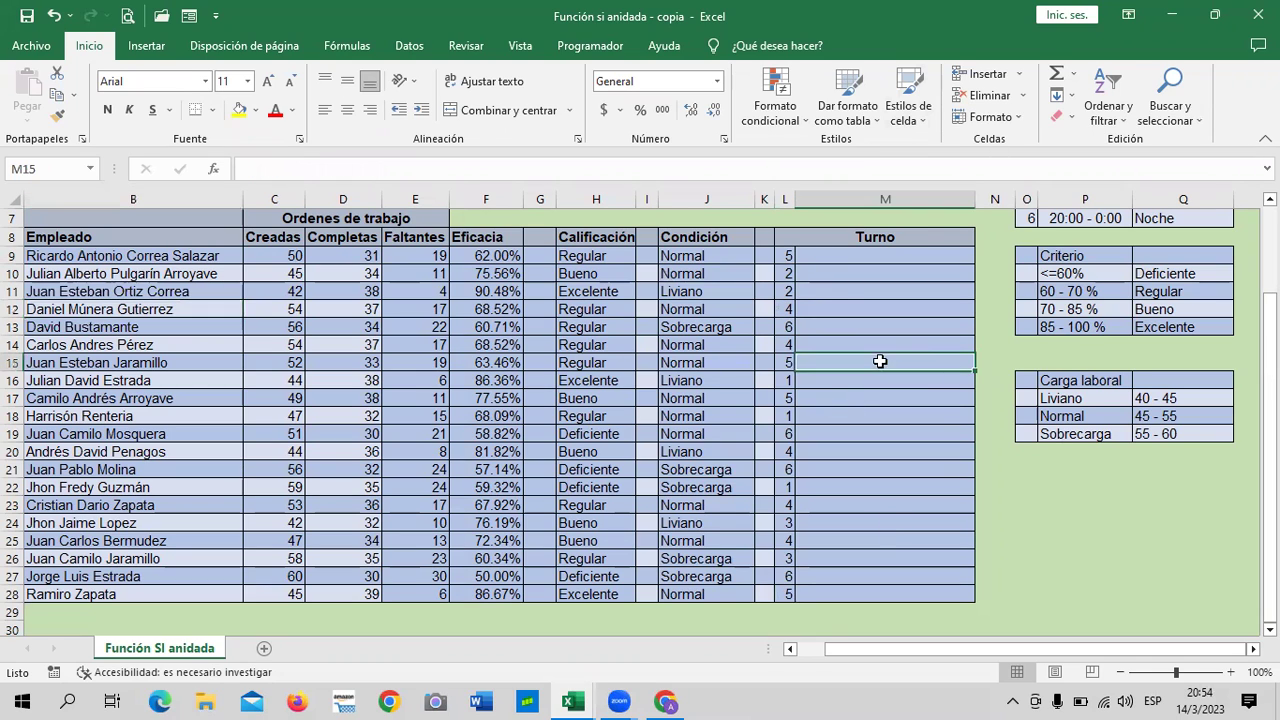
pyautogui.click(786, 258)
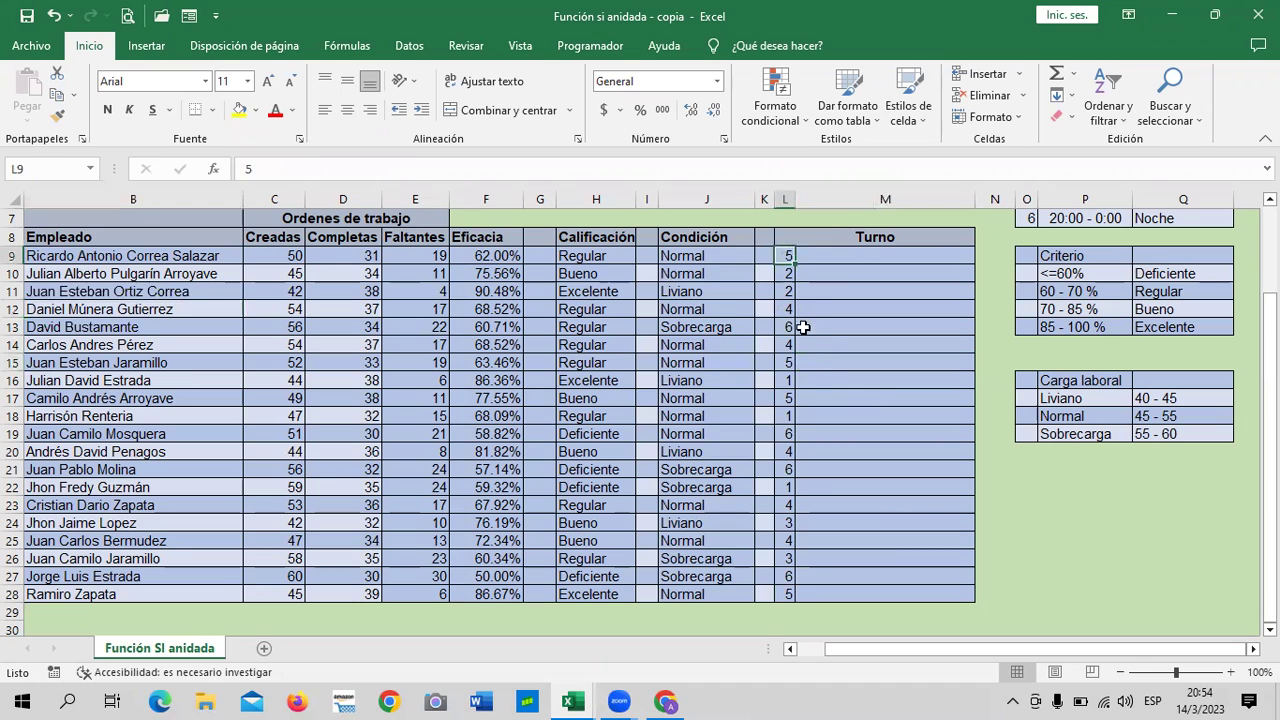
pyautogui.click(788, 451)
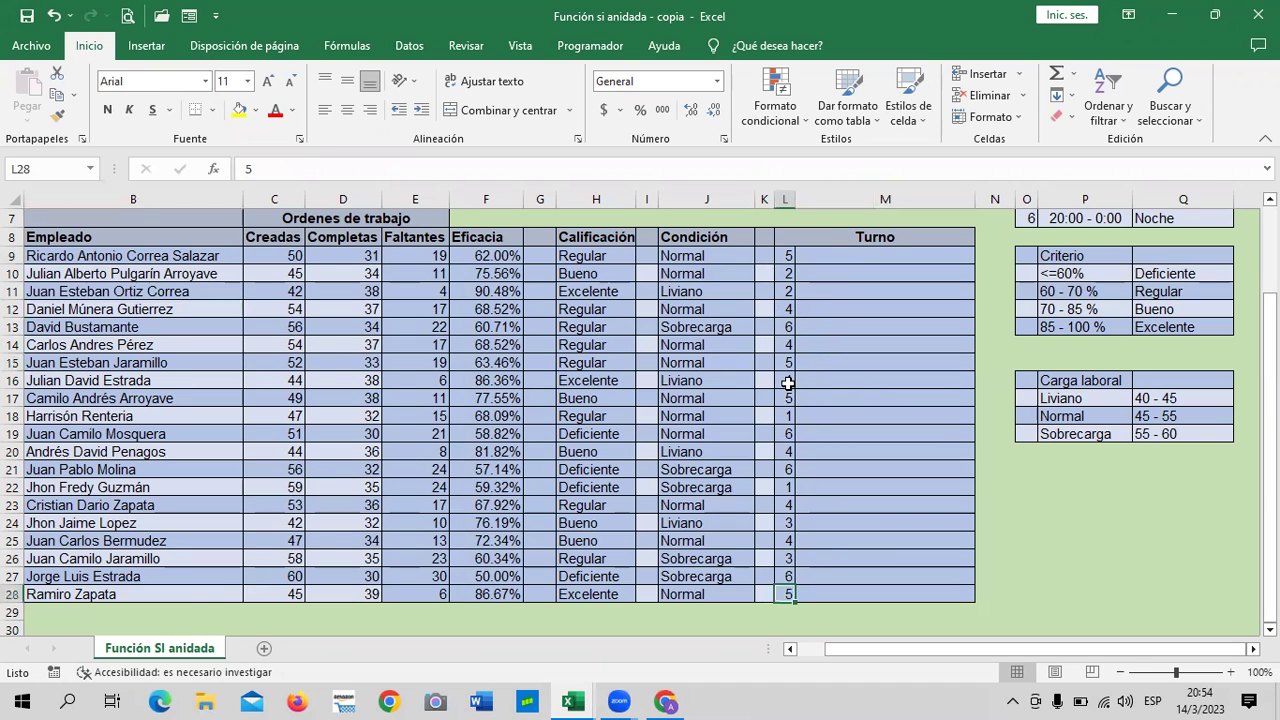
pyautogui.click(877, 447)
pyautogui.click(836, 256)
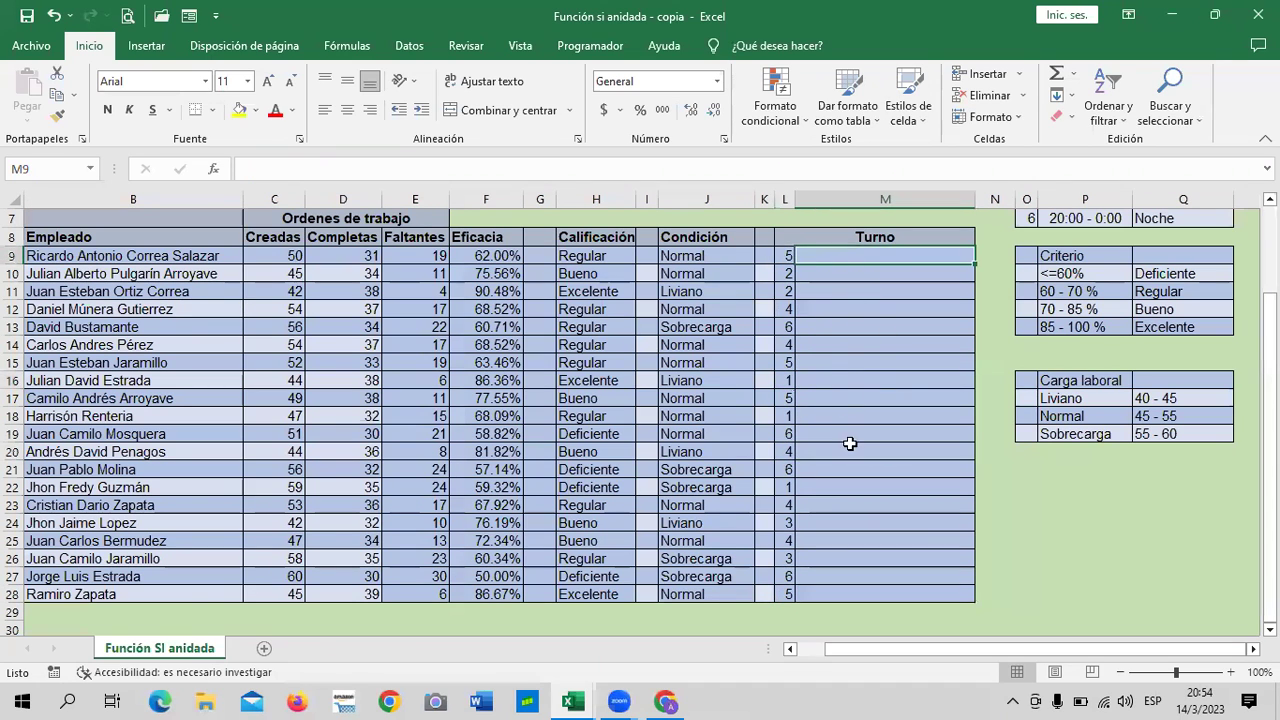
pyautogui.scroll(1, 849, 453)
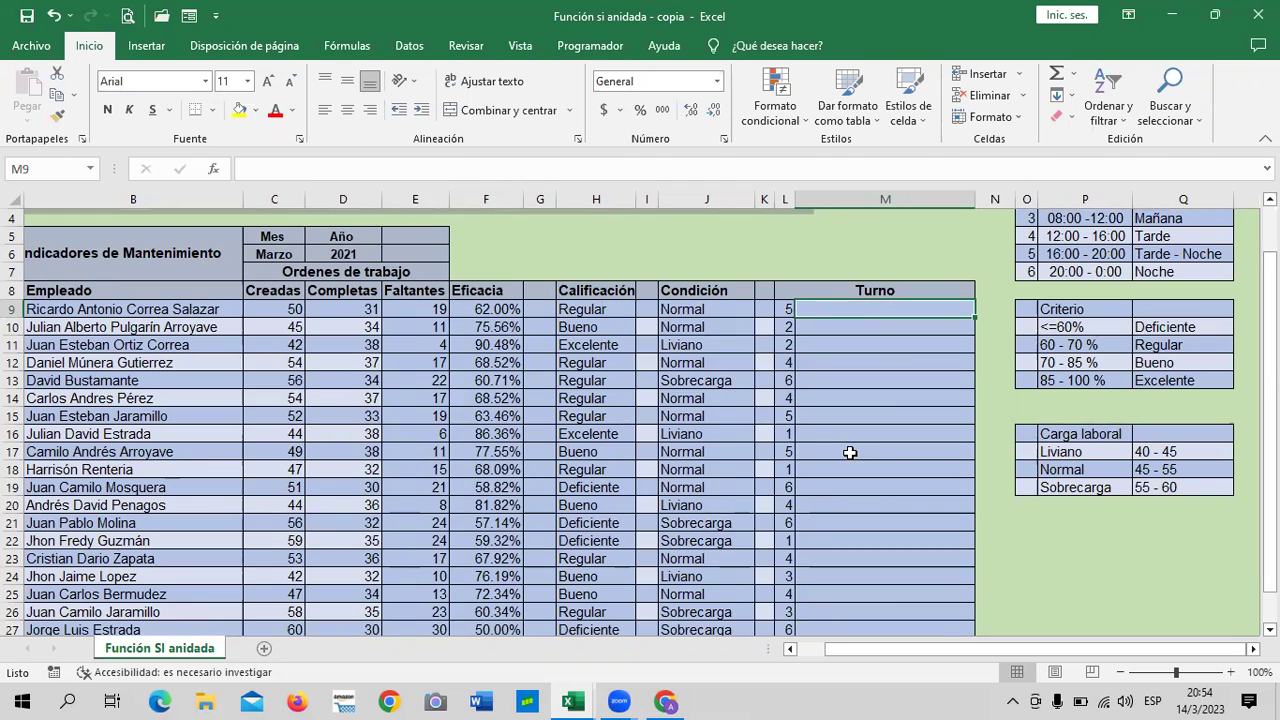
pyautogui.scroll(1, 920, 474)
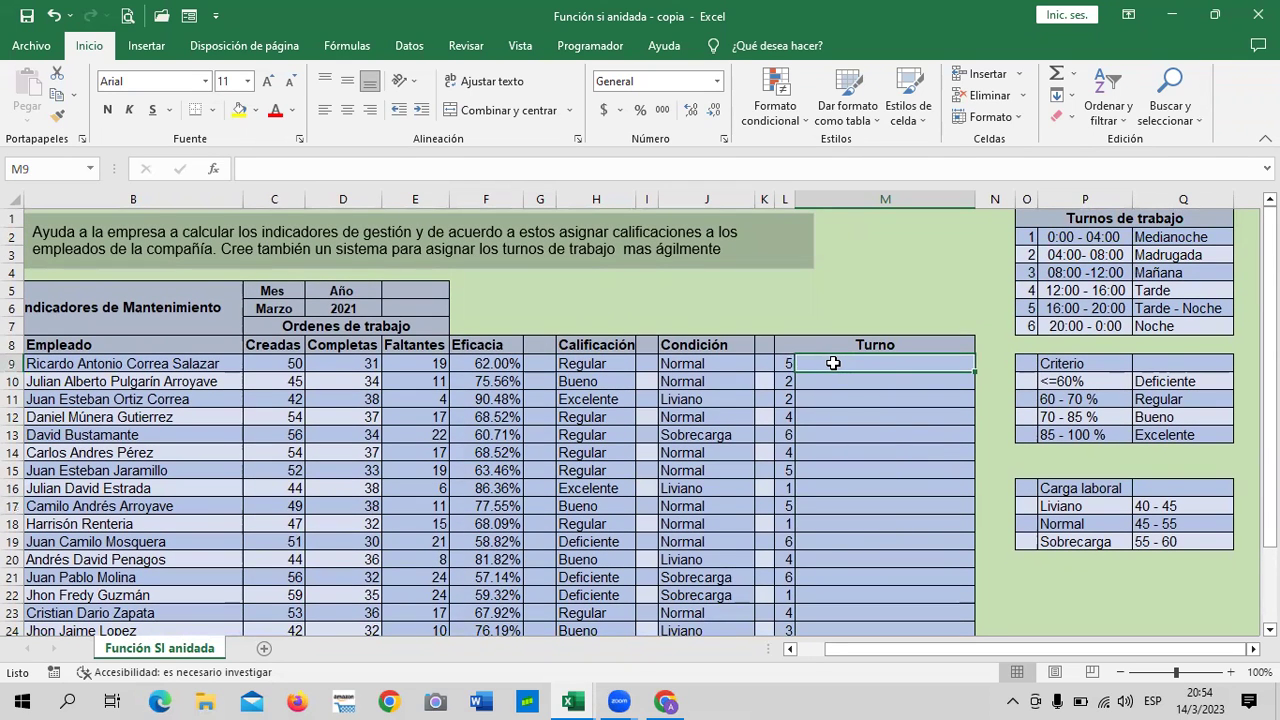
# Step: In M9, begin =SI(L9=1;"Medianoche";SI(L9=2;"Madrugada";SI(L9, mapping shifts 1 and 2
pyautogui.write('=SI')
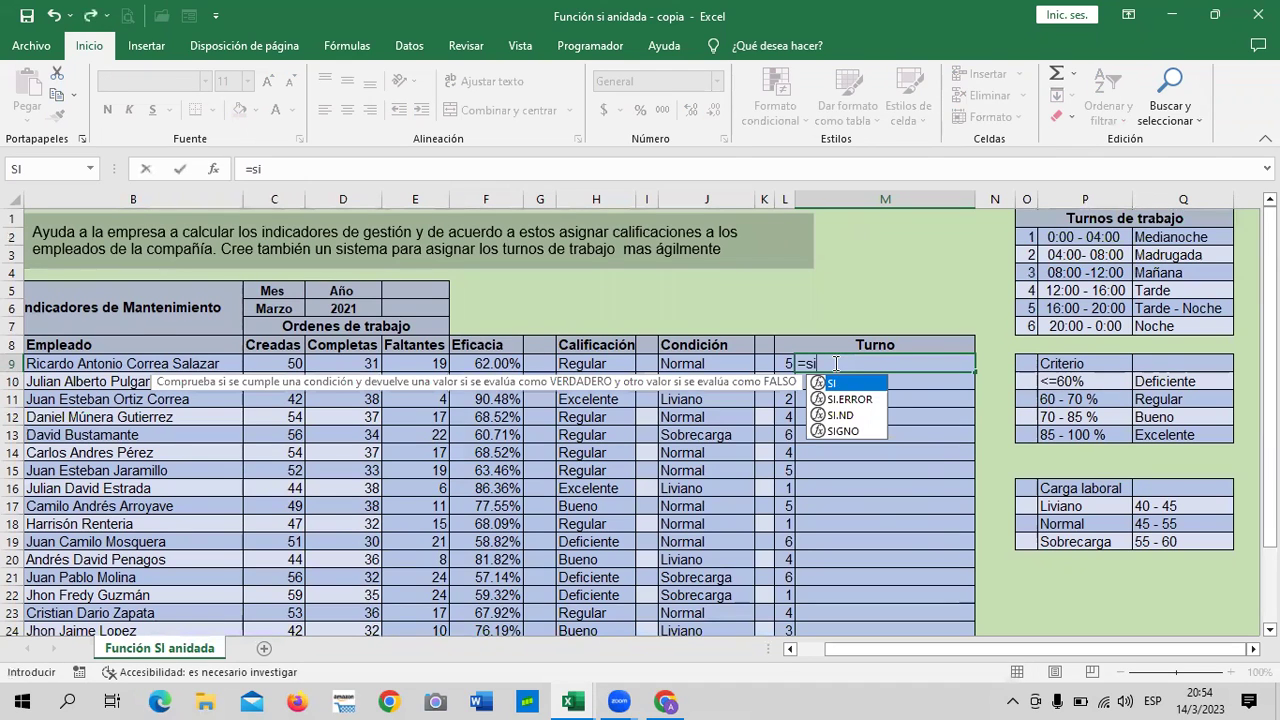
pyautogui.write('(')
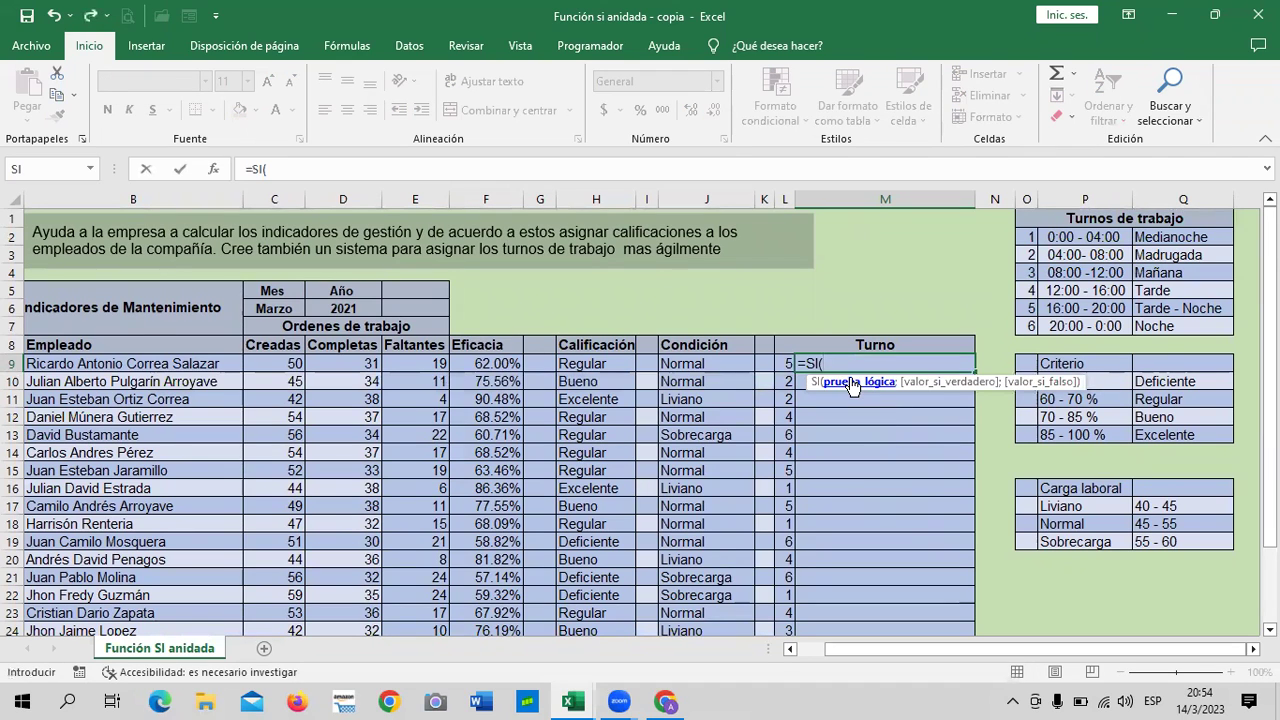
pyautogui.click(785, 364)
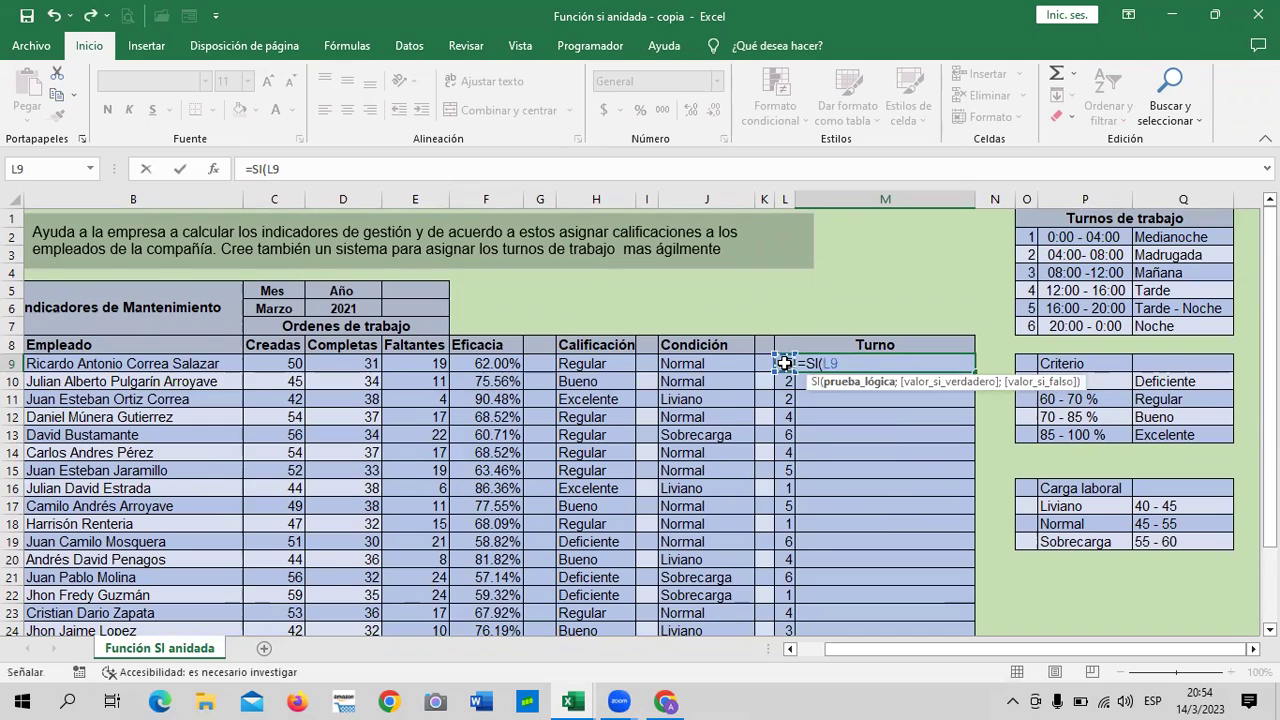
pyautogui.write('=1;"')
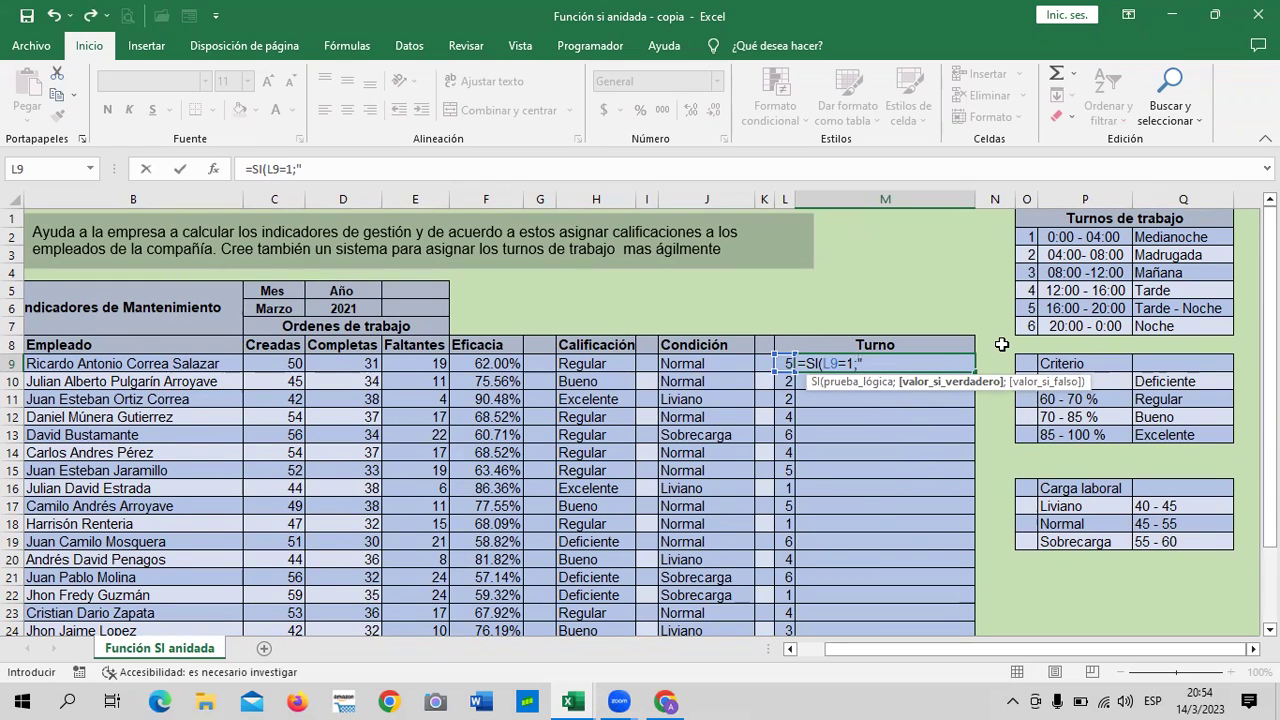
pyautogui.write('Media')
pyautogui.write('noche')
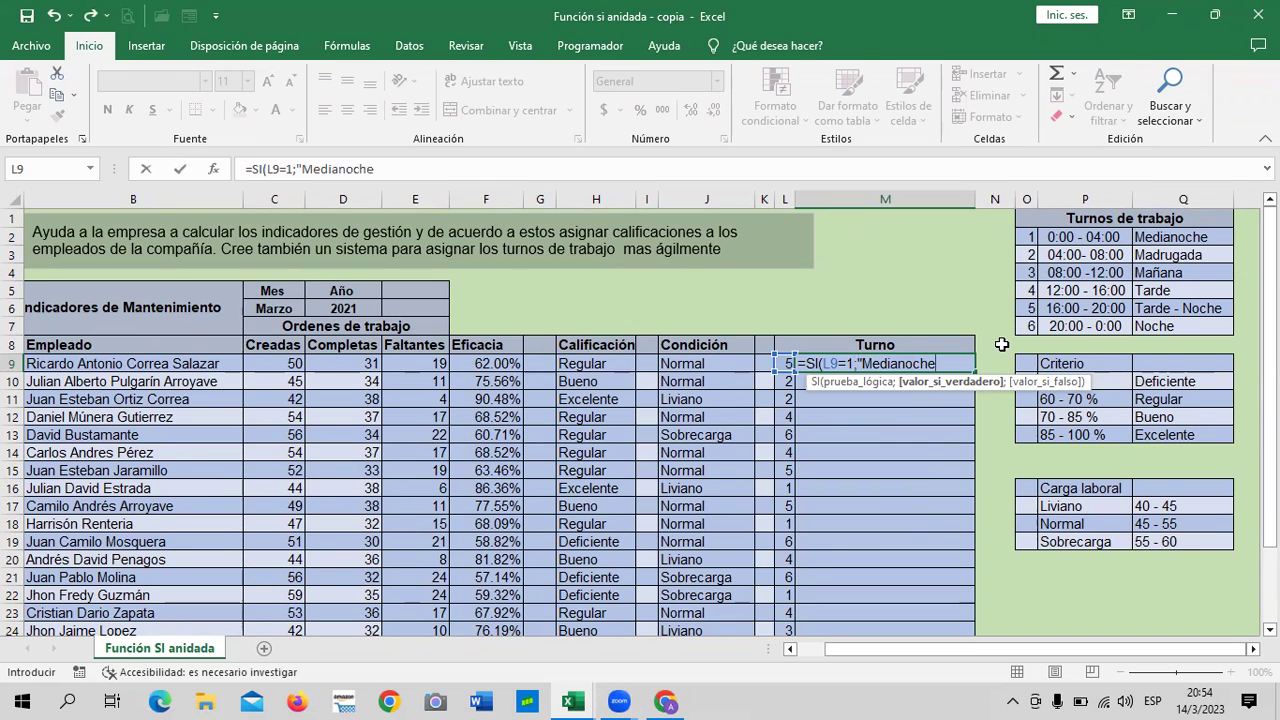
pyautogui.write('";')
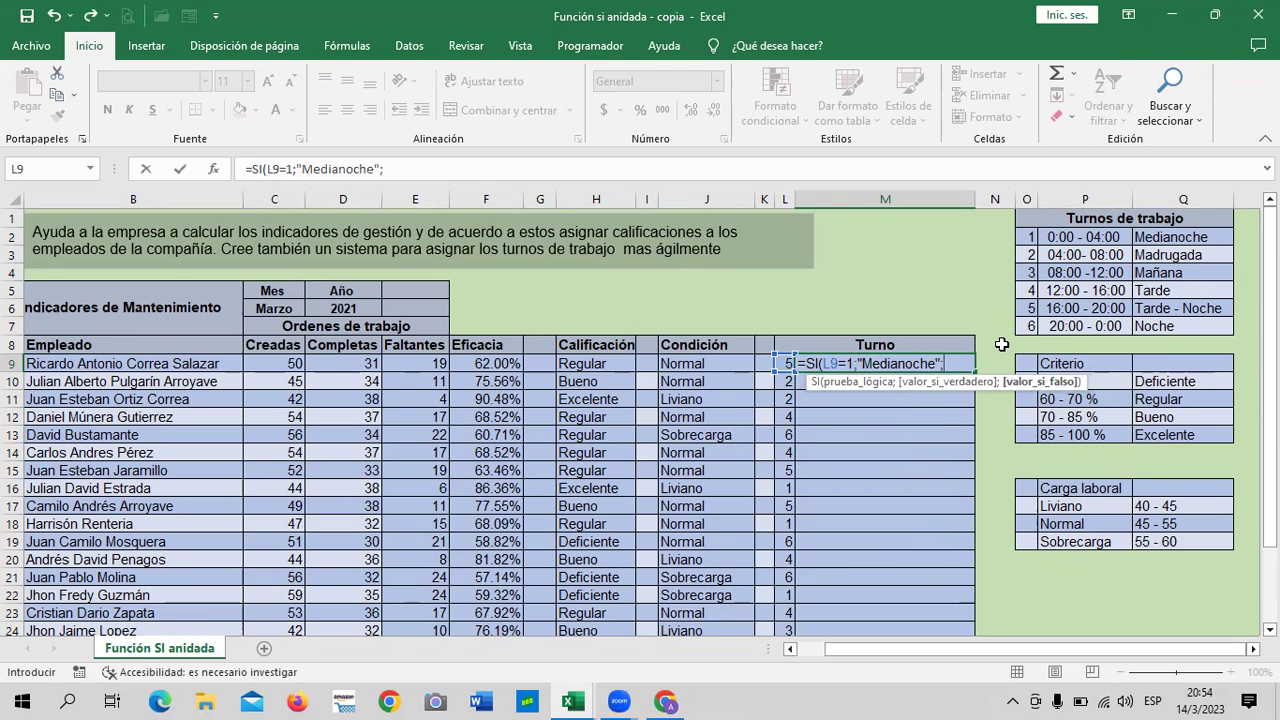
pyautogui.write('si')
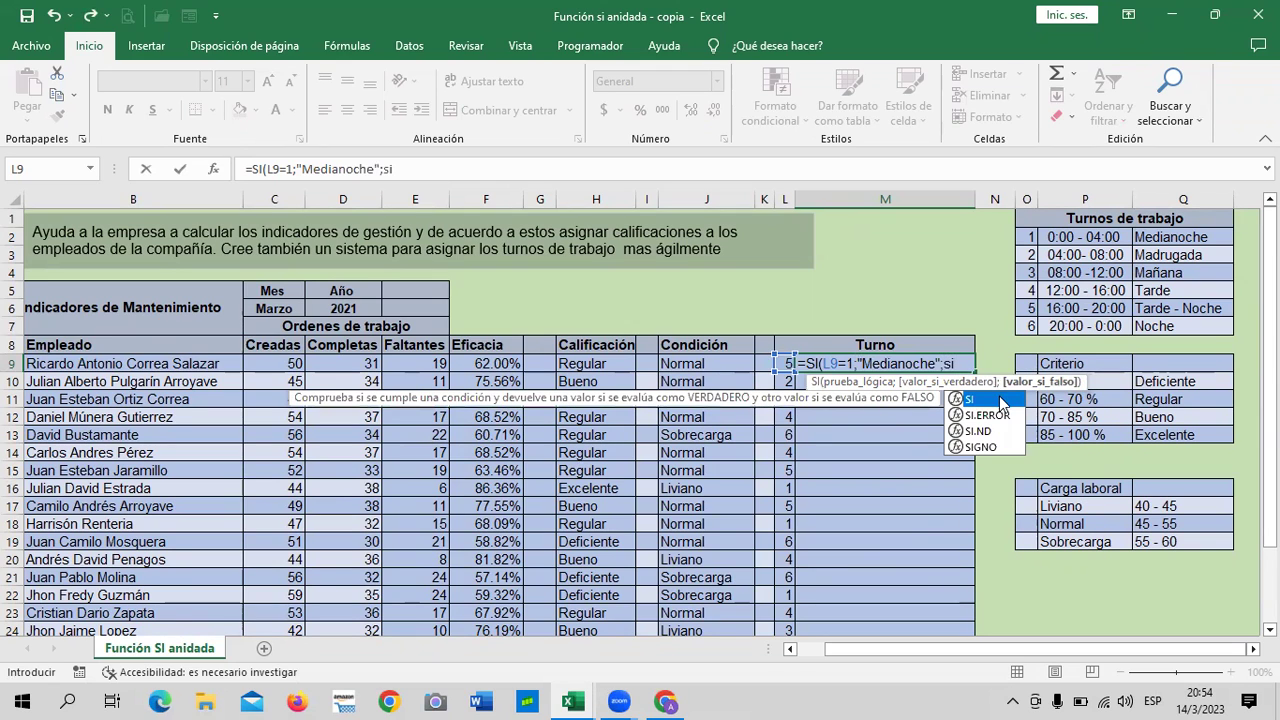
pyautogui.doubleClick(996, 397)
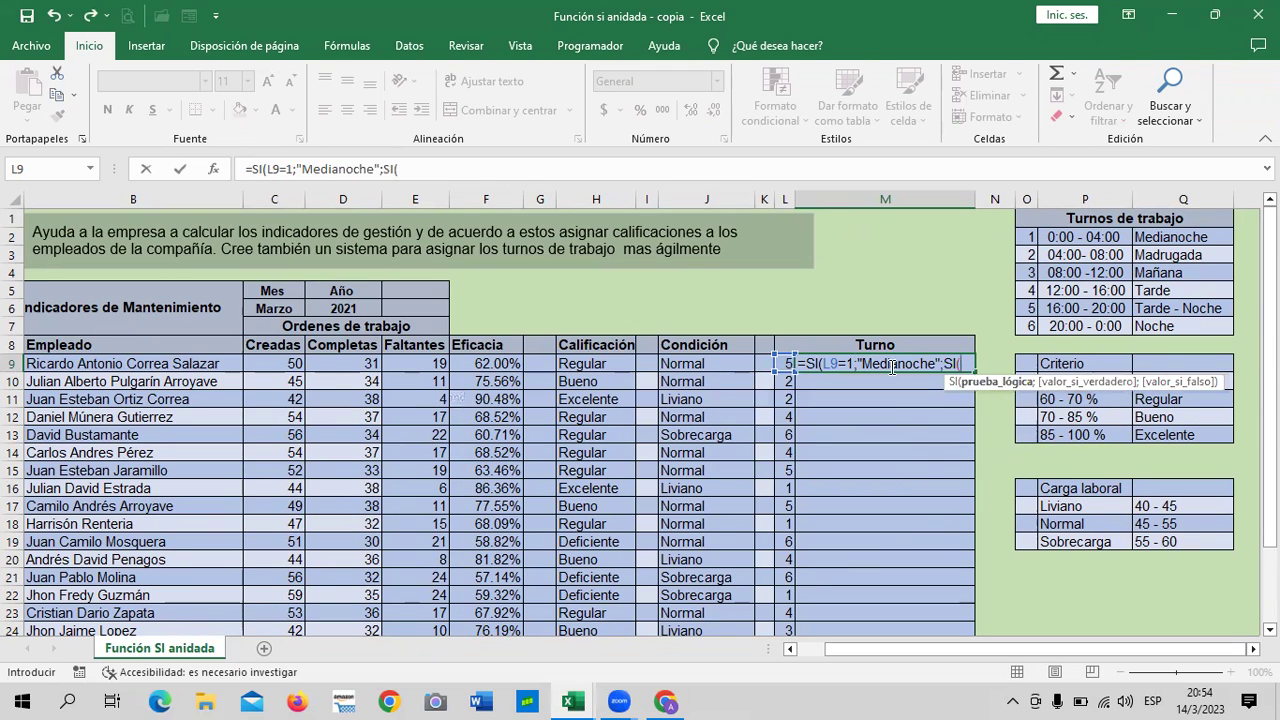
pyautogui.click(783, 363)
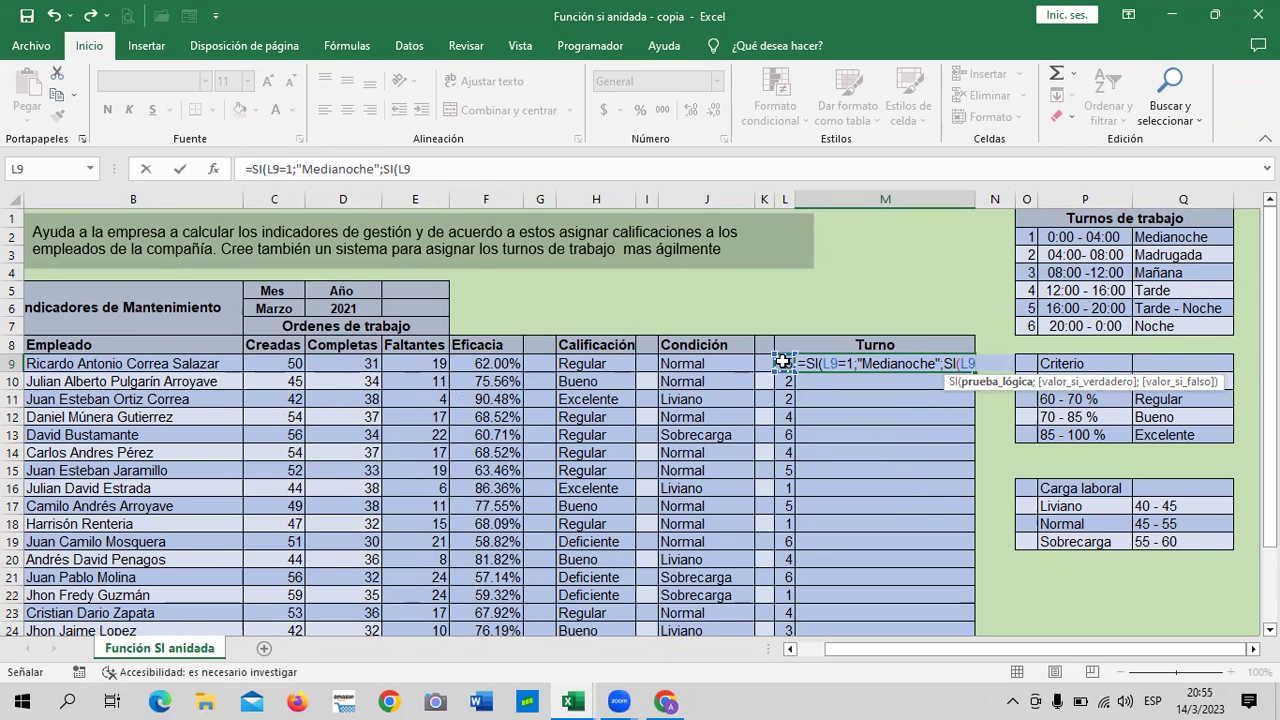
pyautogui.write('=2')
pyautogui.write(';"')
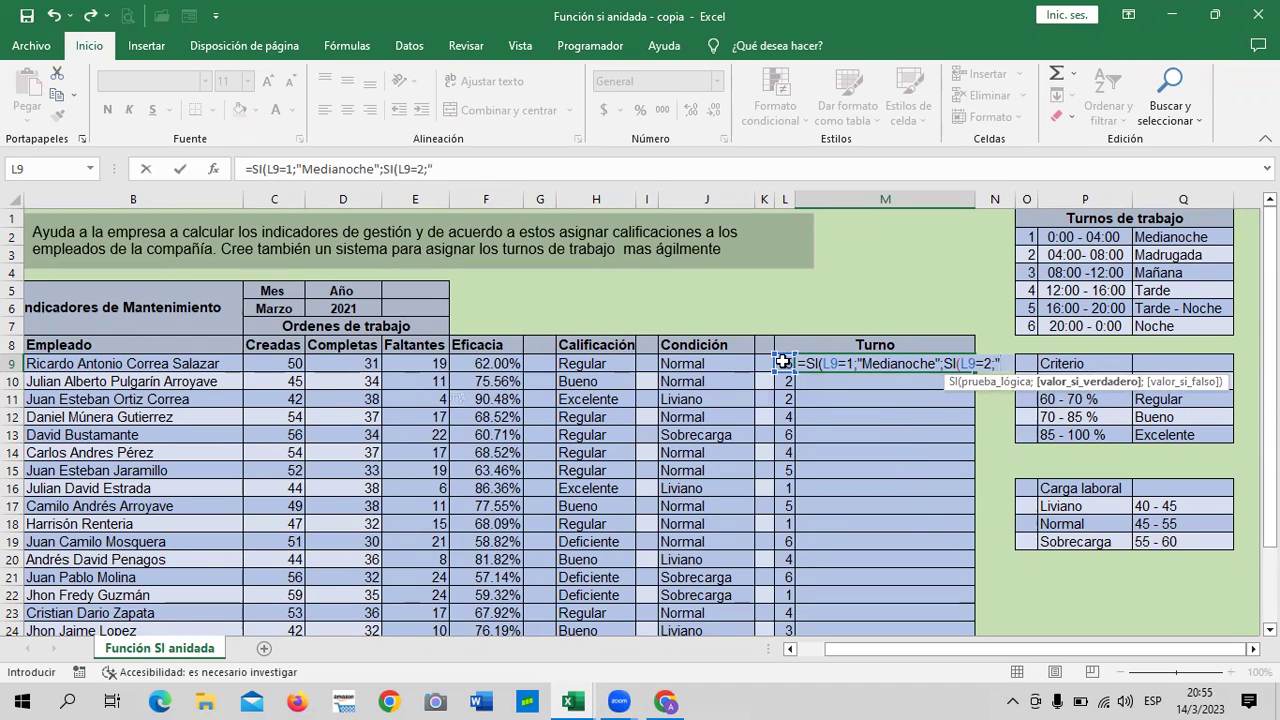
pyautogui.write('Madrugada')
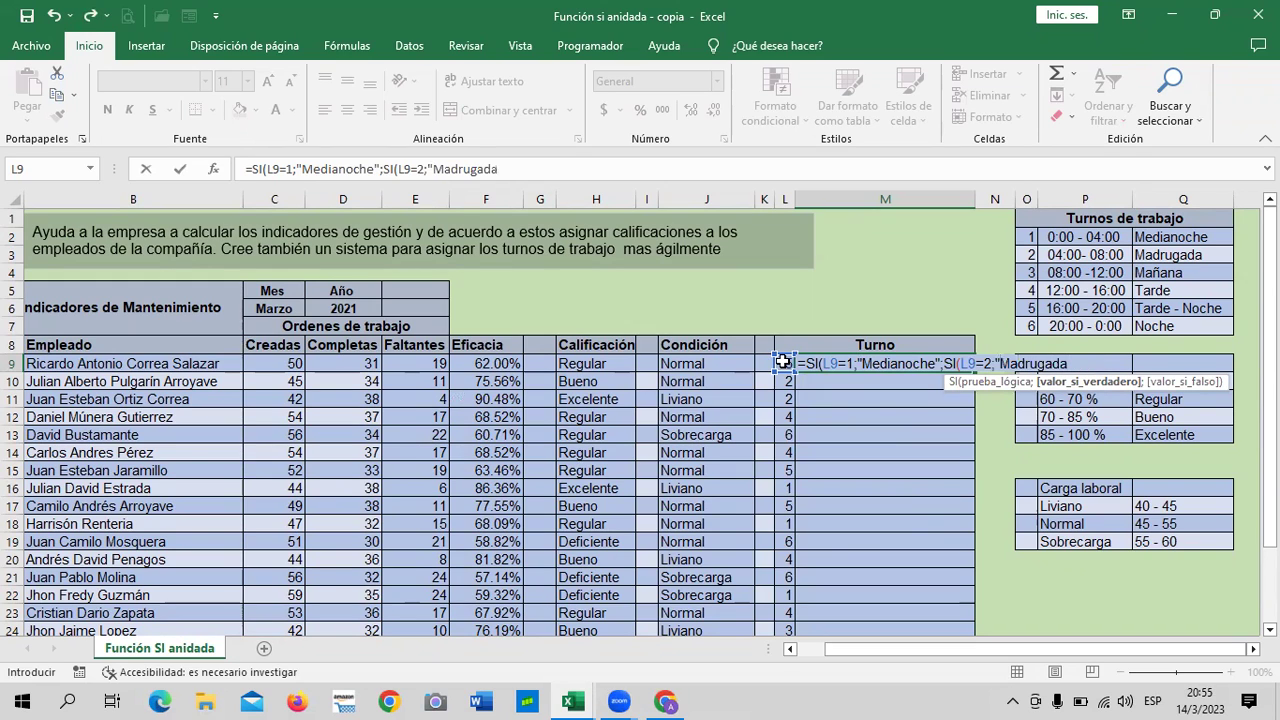
pyautogui.write('";si')
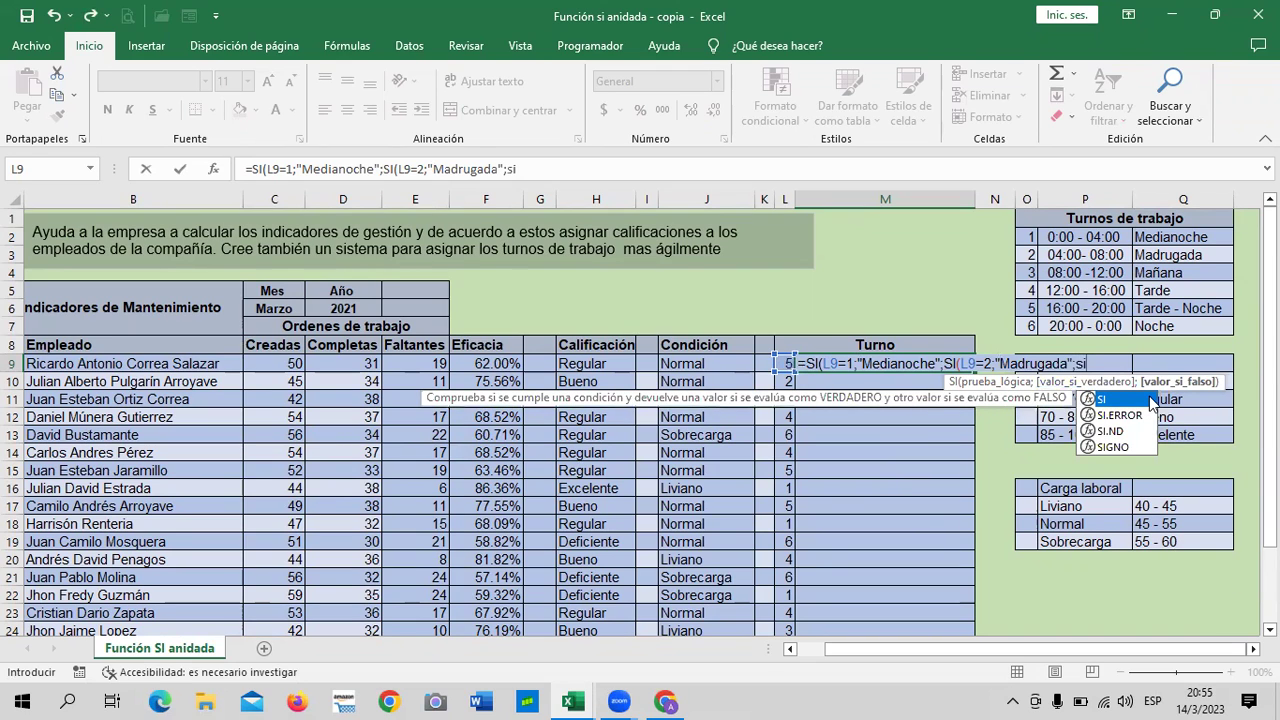
pyautogui.doubleClick(1148, 400)
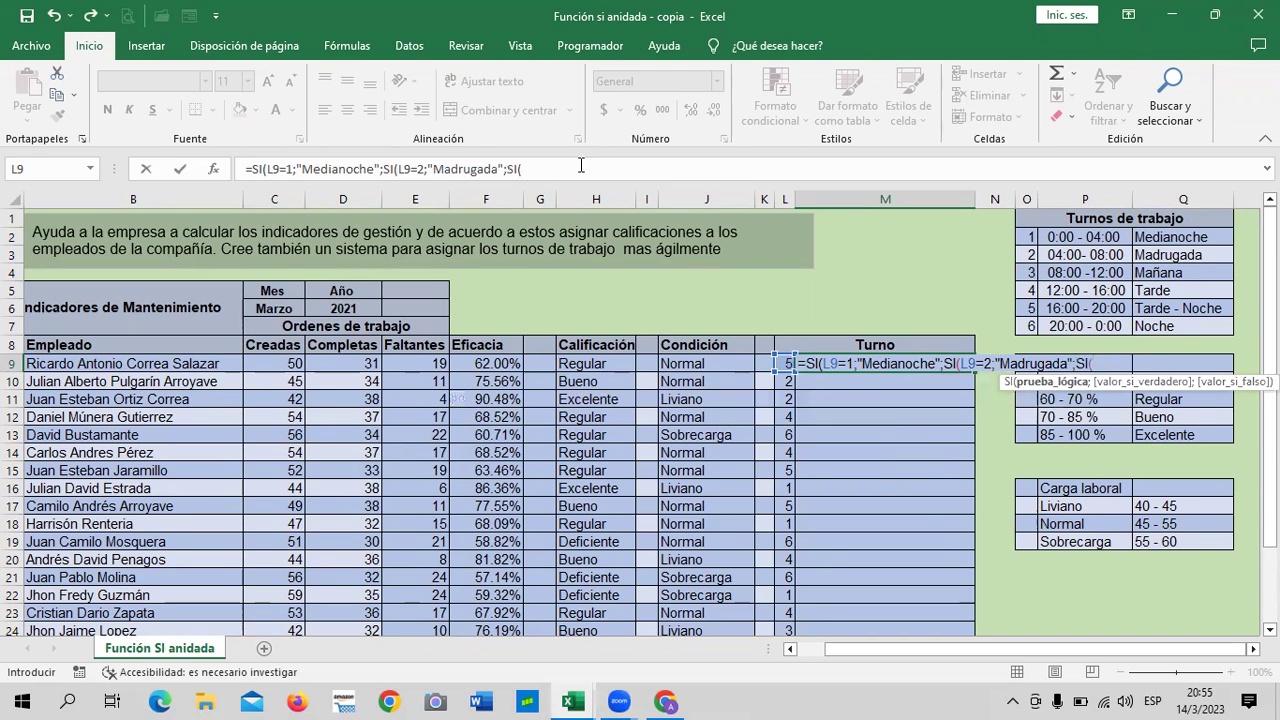
pyautogui.click(786, 363)
# Step: Add nested conditions mapping shift 3 to "Mañana" and shift 4 to "Tarde"
pyautogui.click(631, 169)
pyautogui.write('=3')
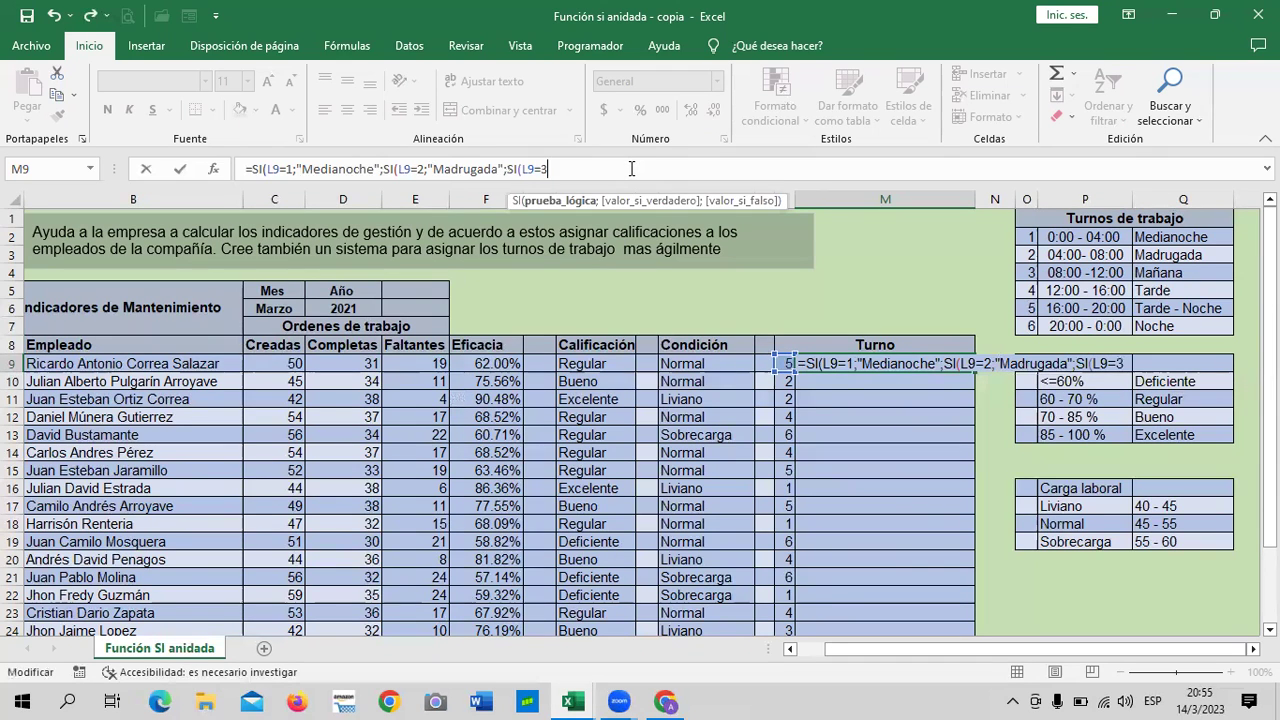
pyautogui.write(';"')
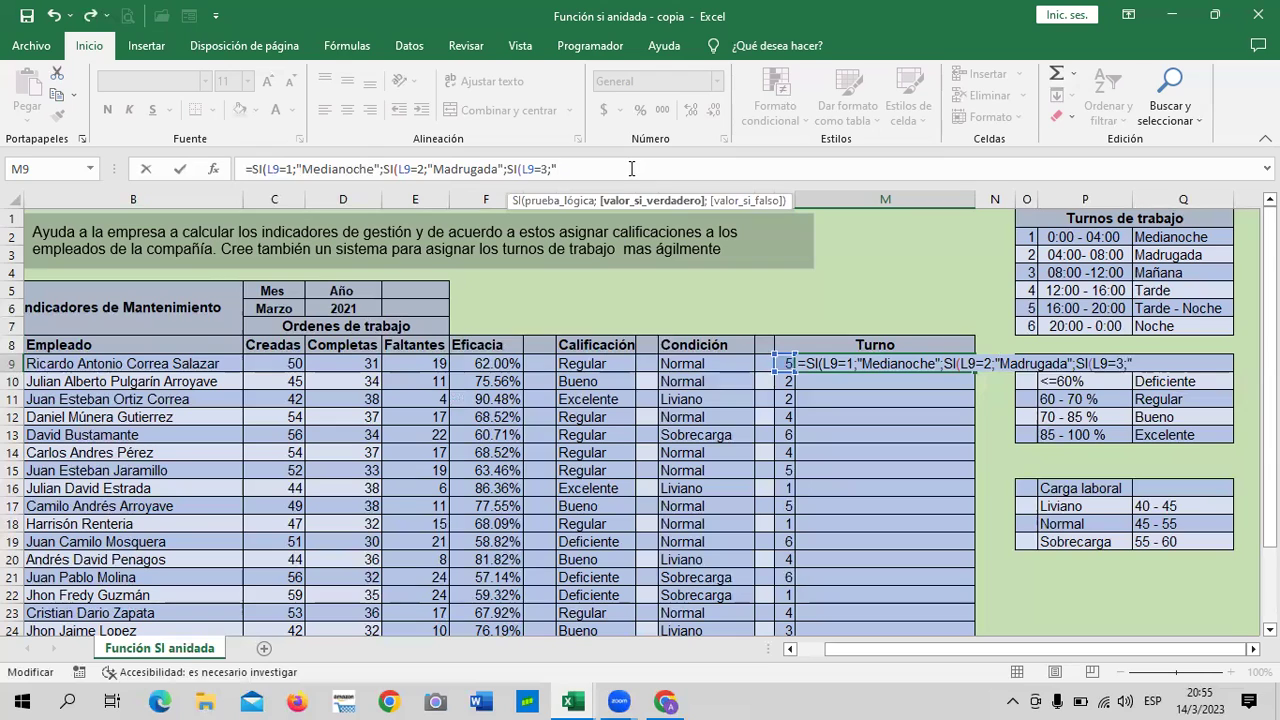
pyautogui.write('Mañana"')
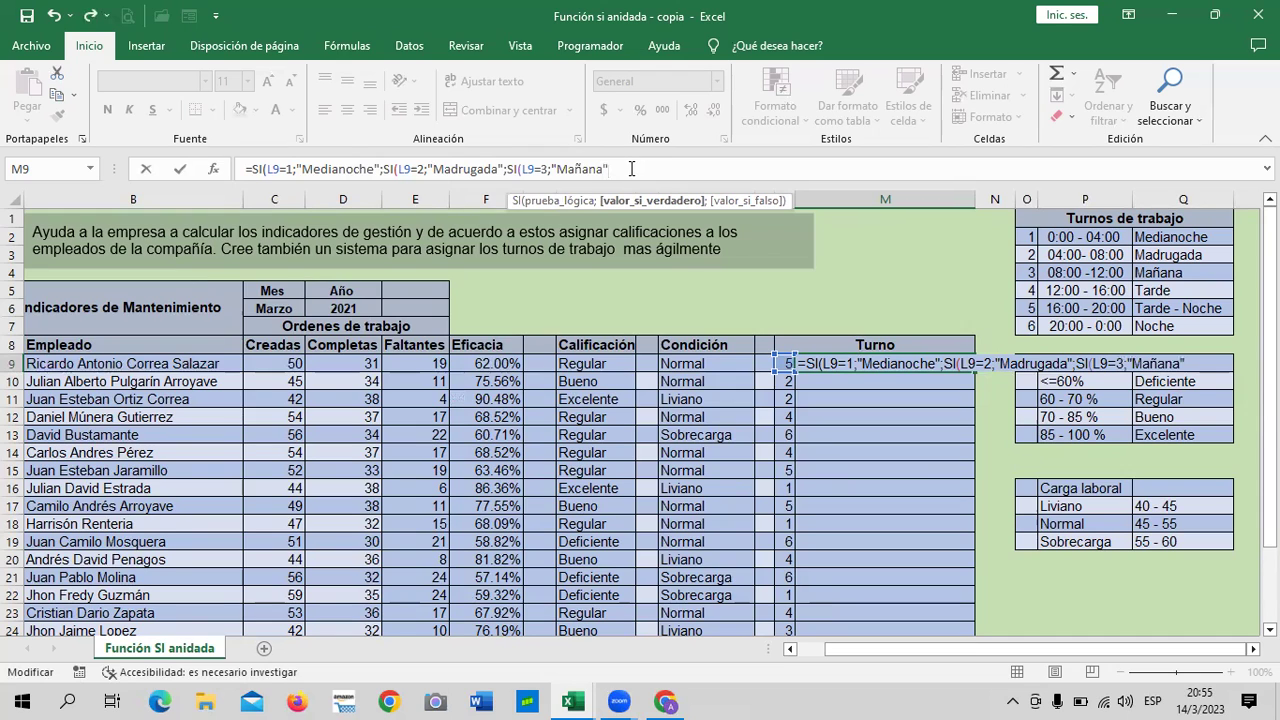
pyautogui.write(';si')
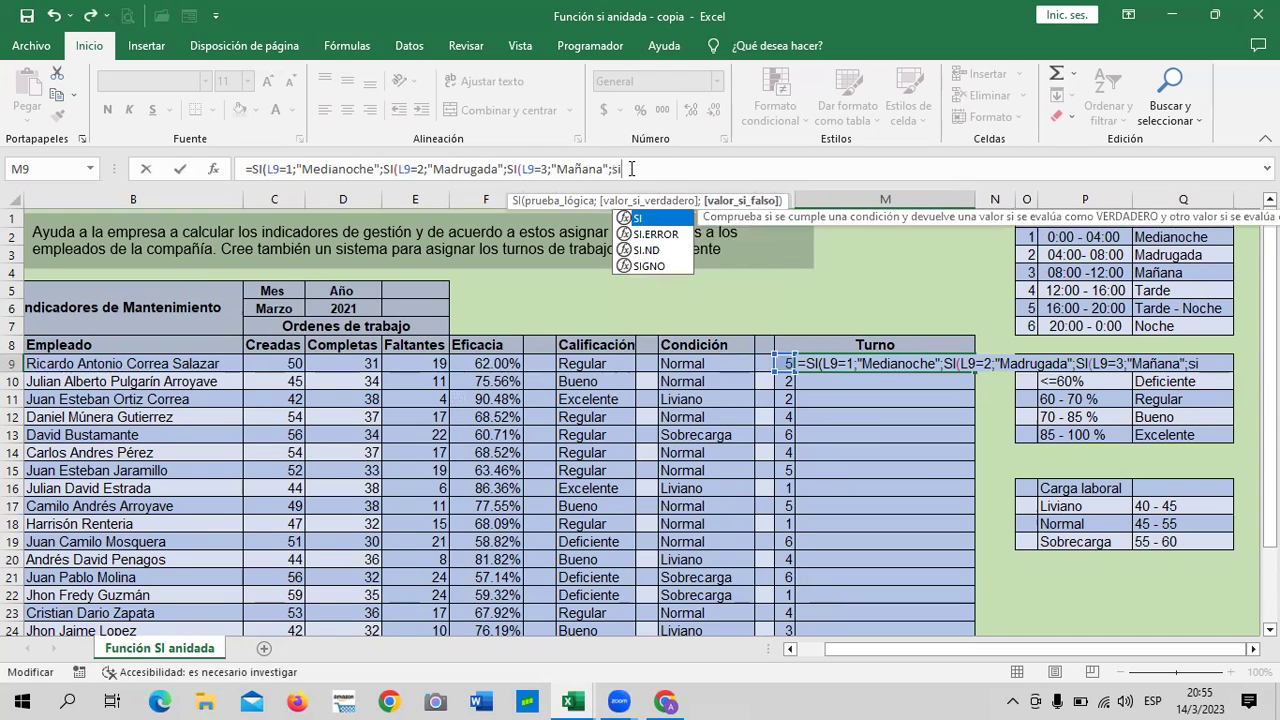
pyautogui.doubleClick(668, 220)
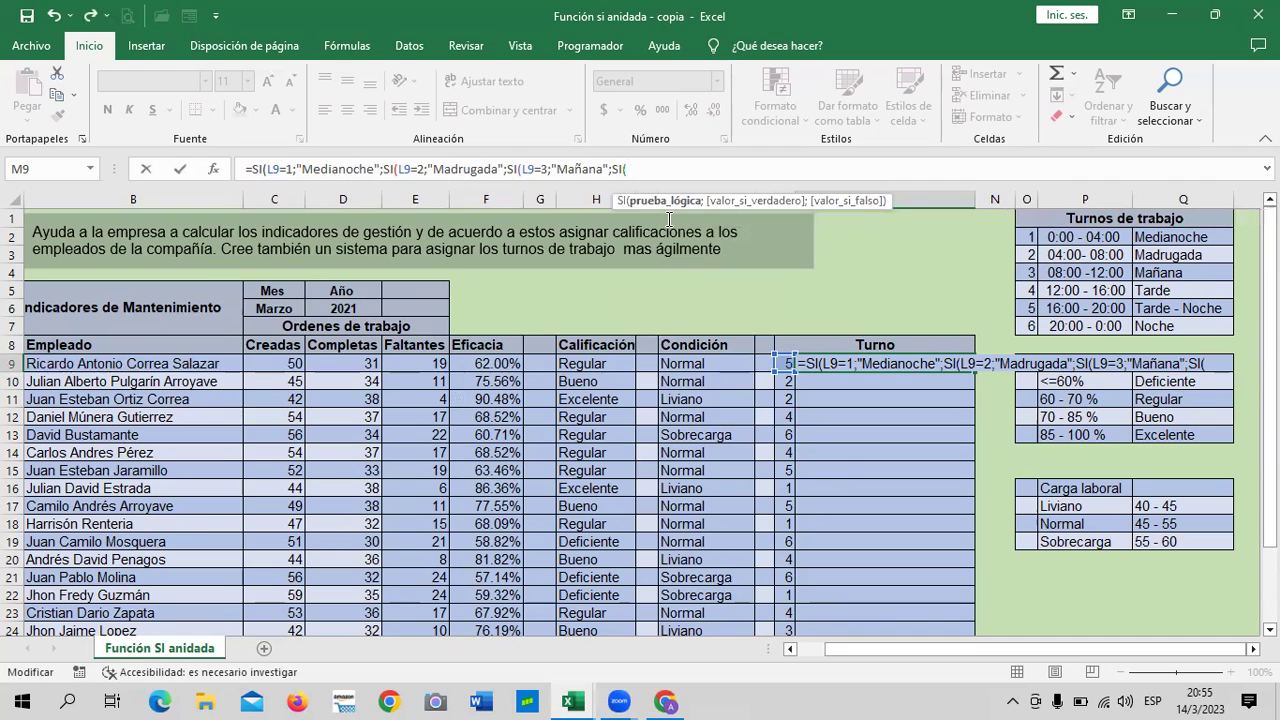
pyautogui.click(779, 363)
pyautogui.write('=')
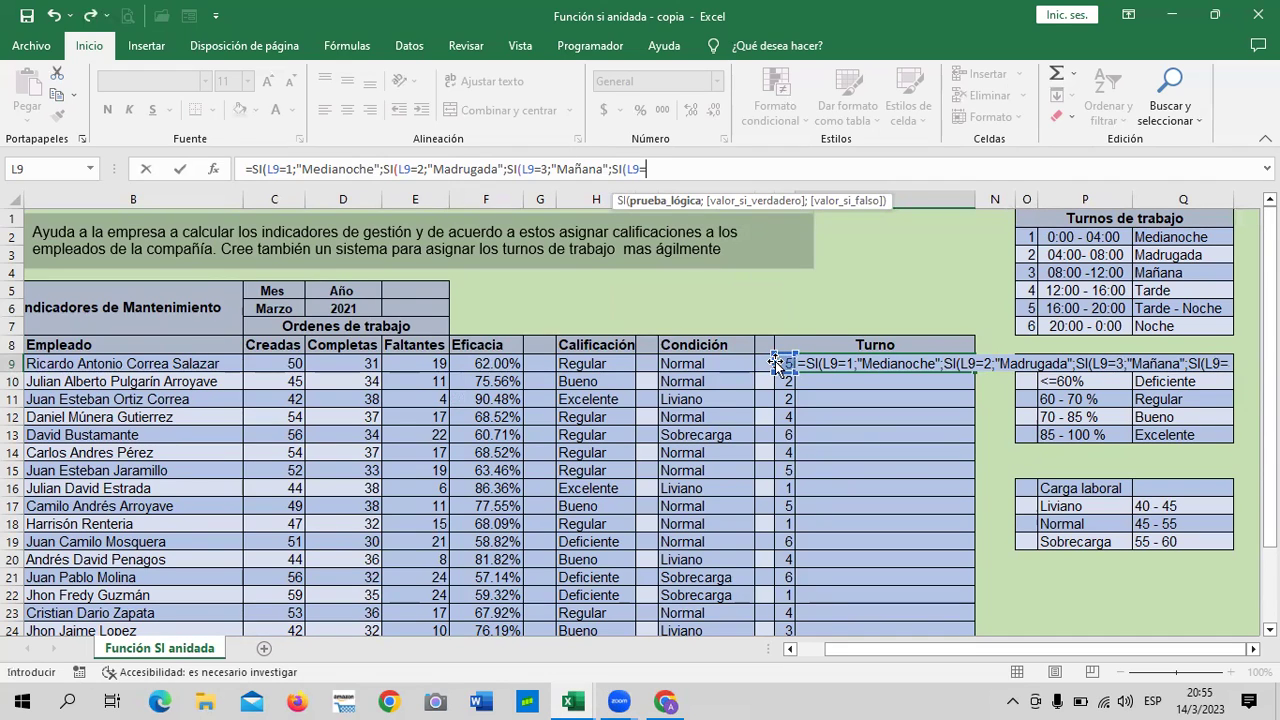
pyautogui.write('4')
pyautogui.write(';"')
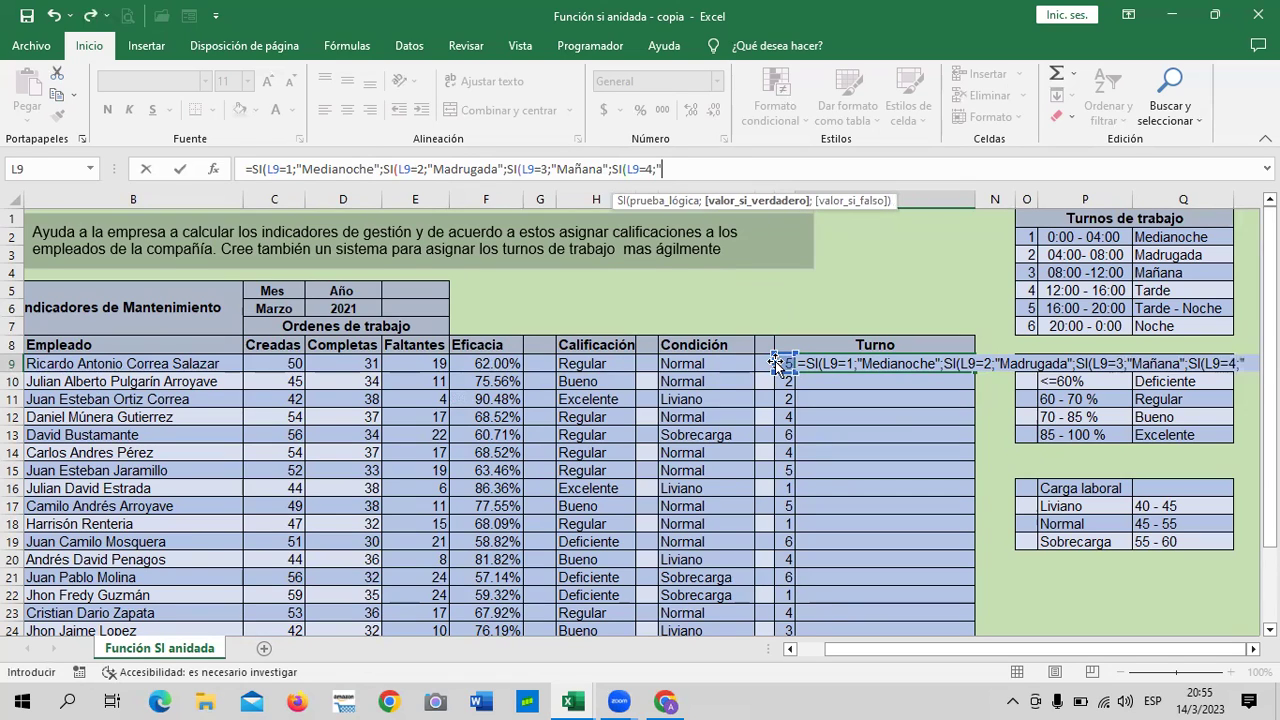
pyautogui.write('Tarde";')
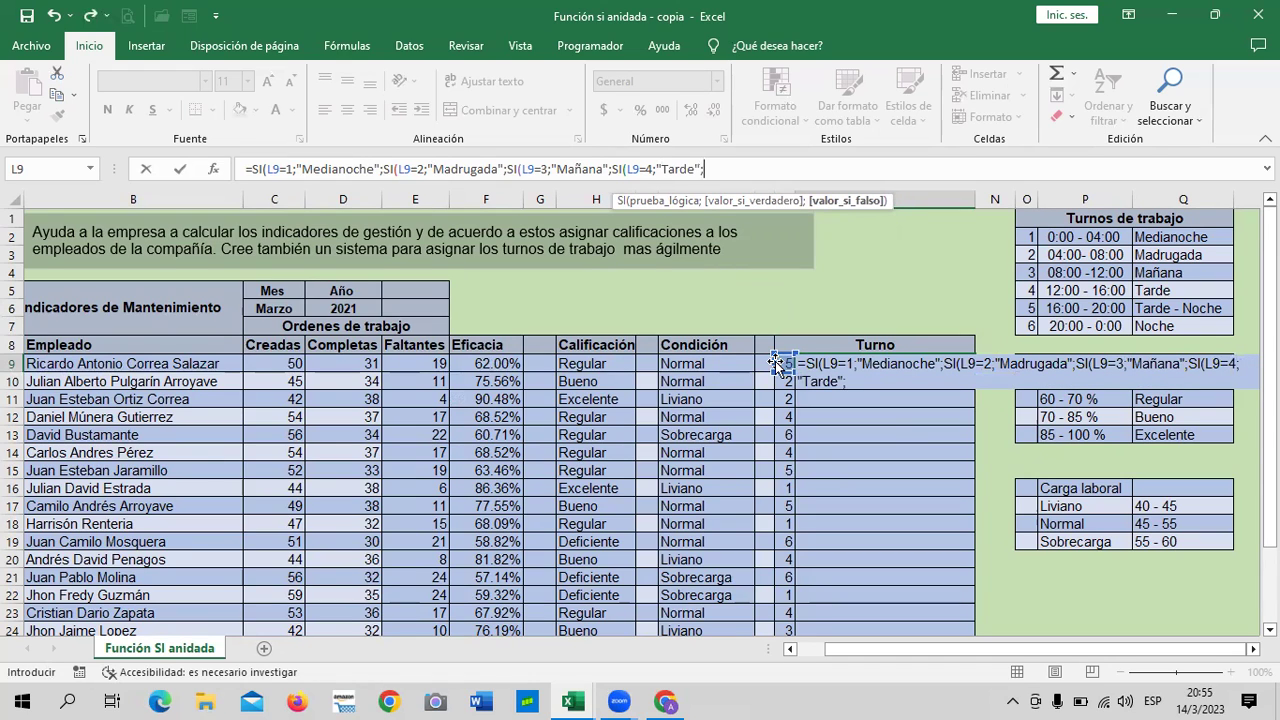
pyautogui.write('si')
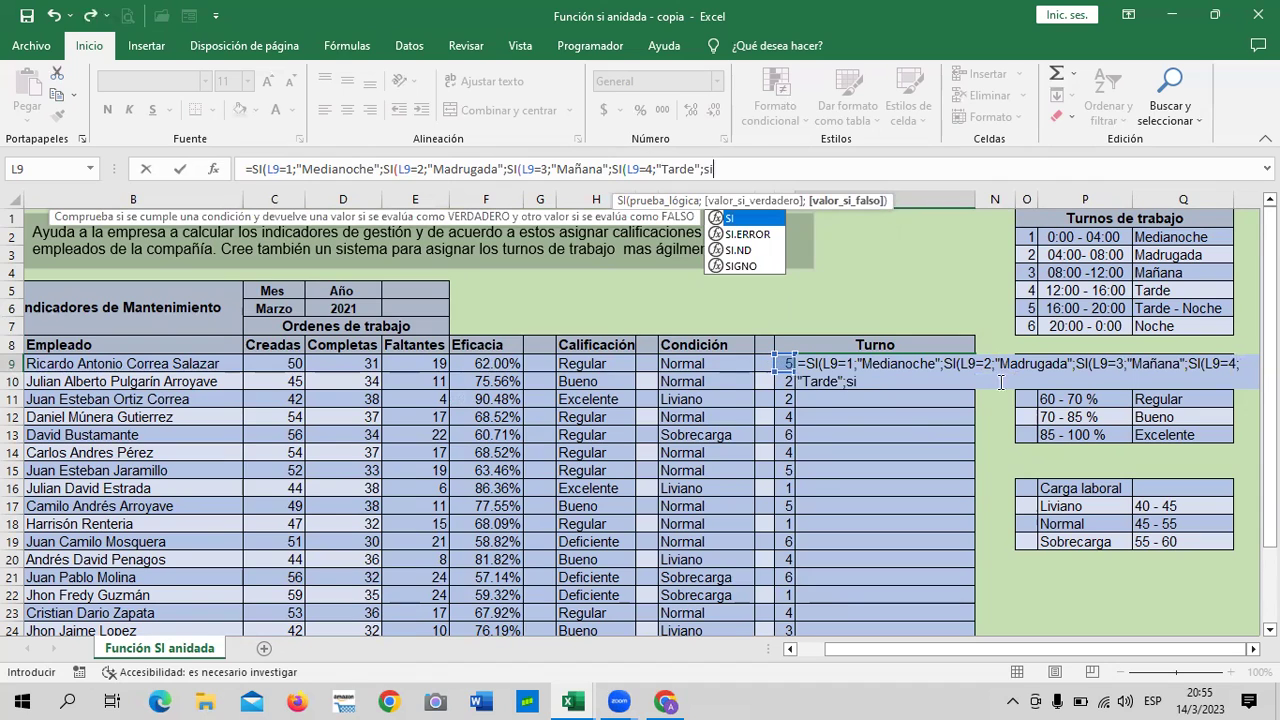
# Step: Add shift 5 as "Tarde-Noche" and start the final shift 6 condition on L9
pyautogui.doubleClick(764, 217)
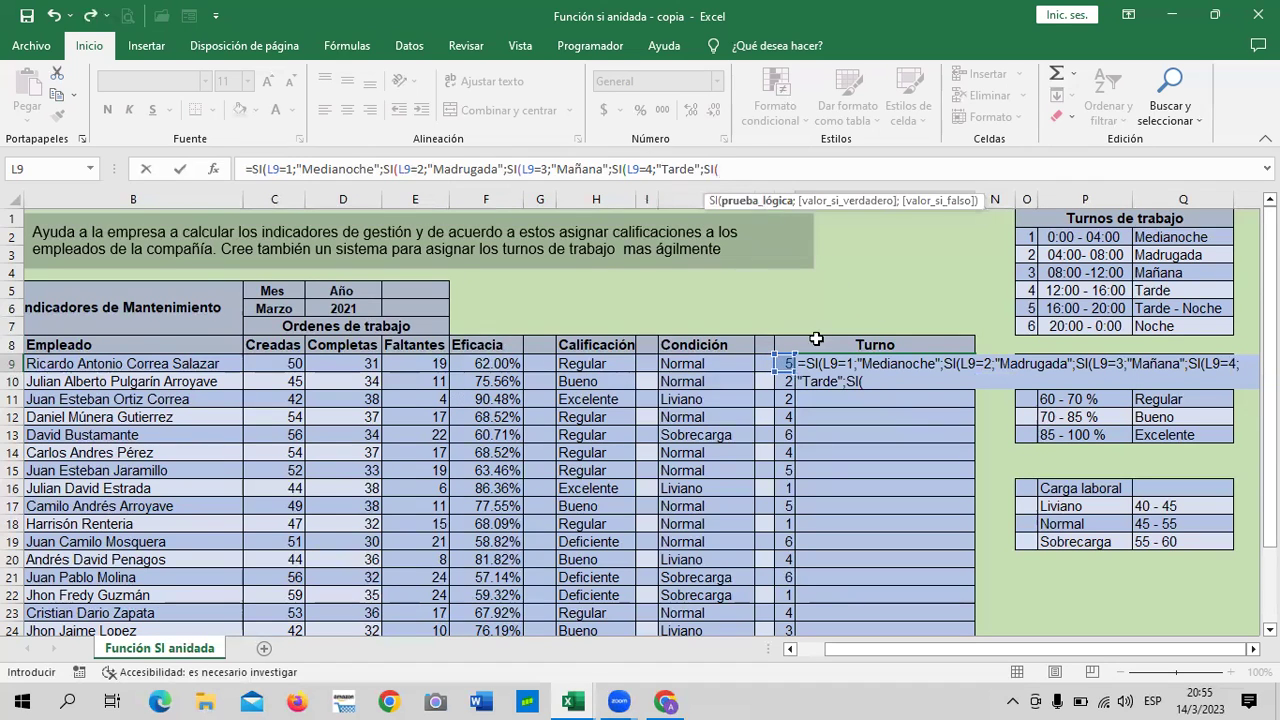
pyautogui.click(785, 364)
pyautogui.write('=5')
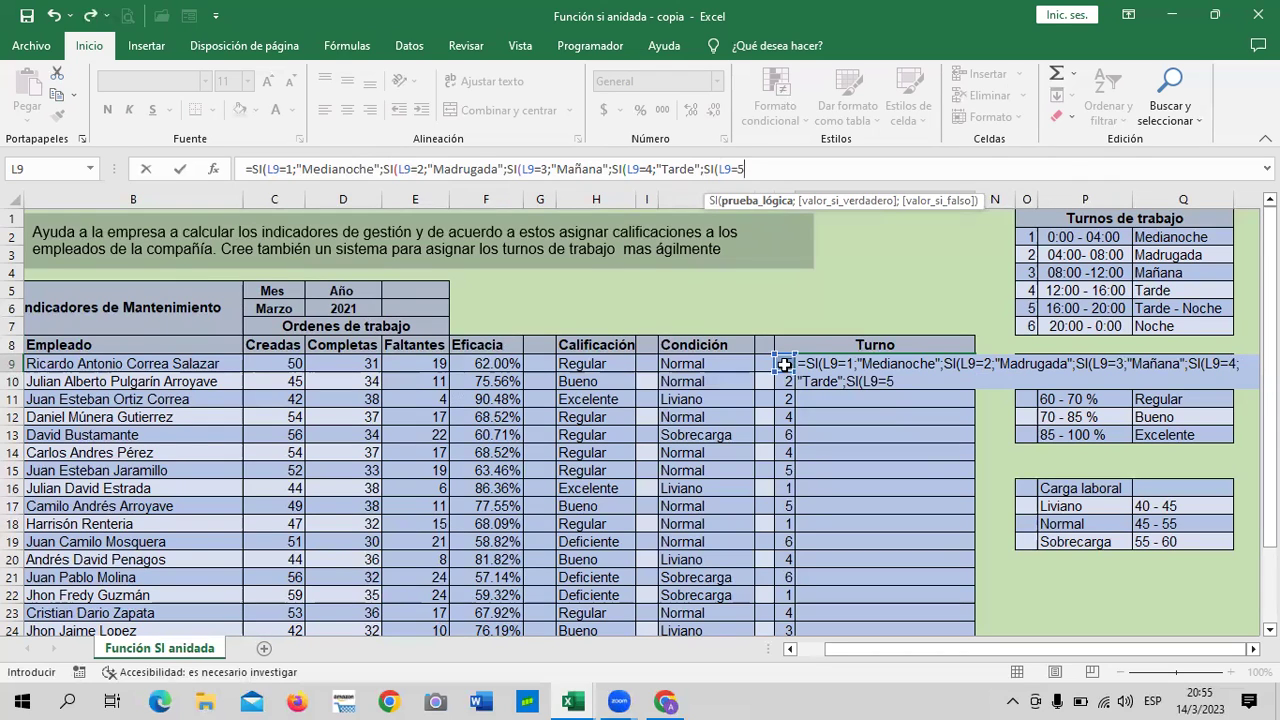
pyautogui.write(';"')
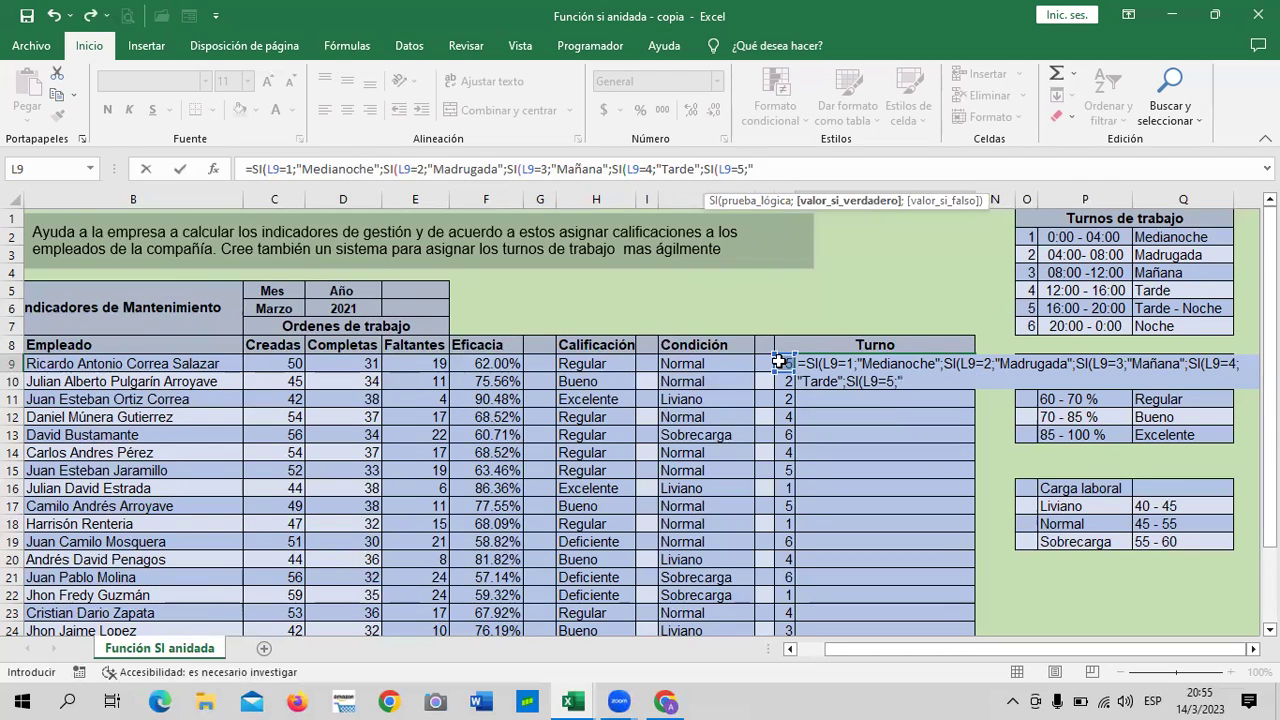
pyautogui.write('Tarde-')
pyautogui.write('Noche')
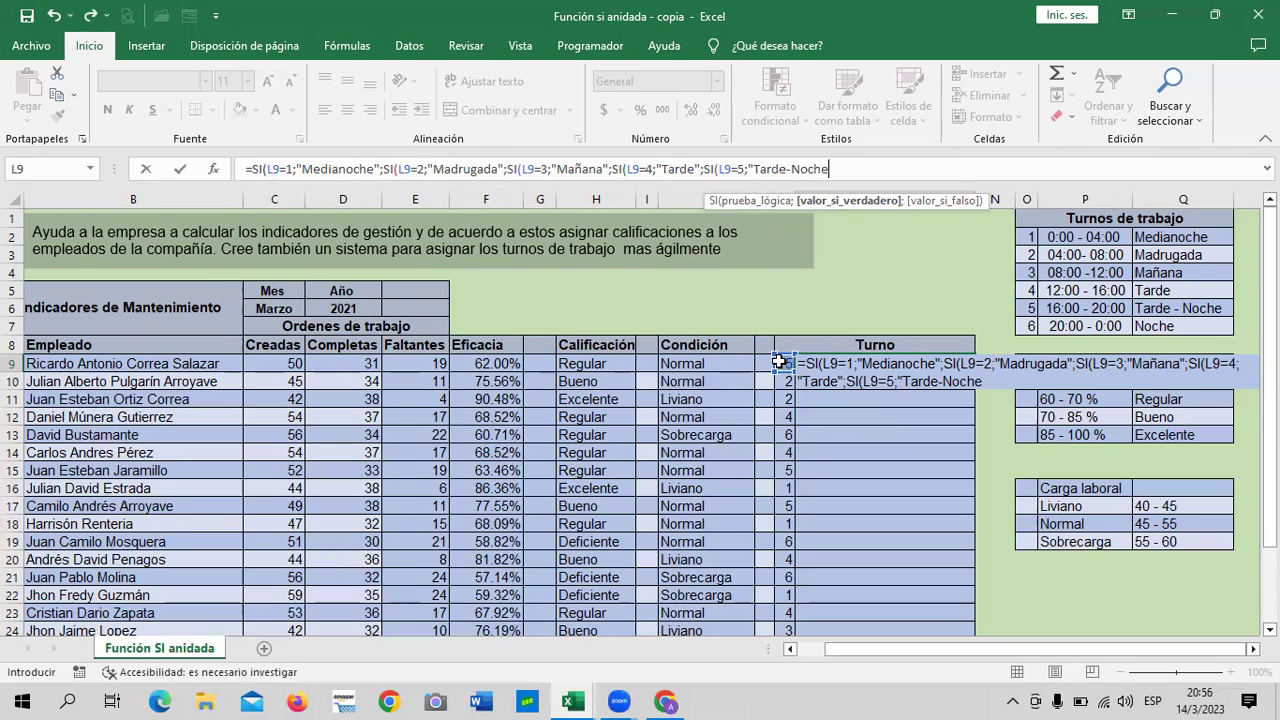
pyautogui.write('";')
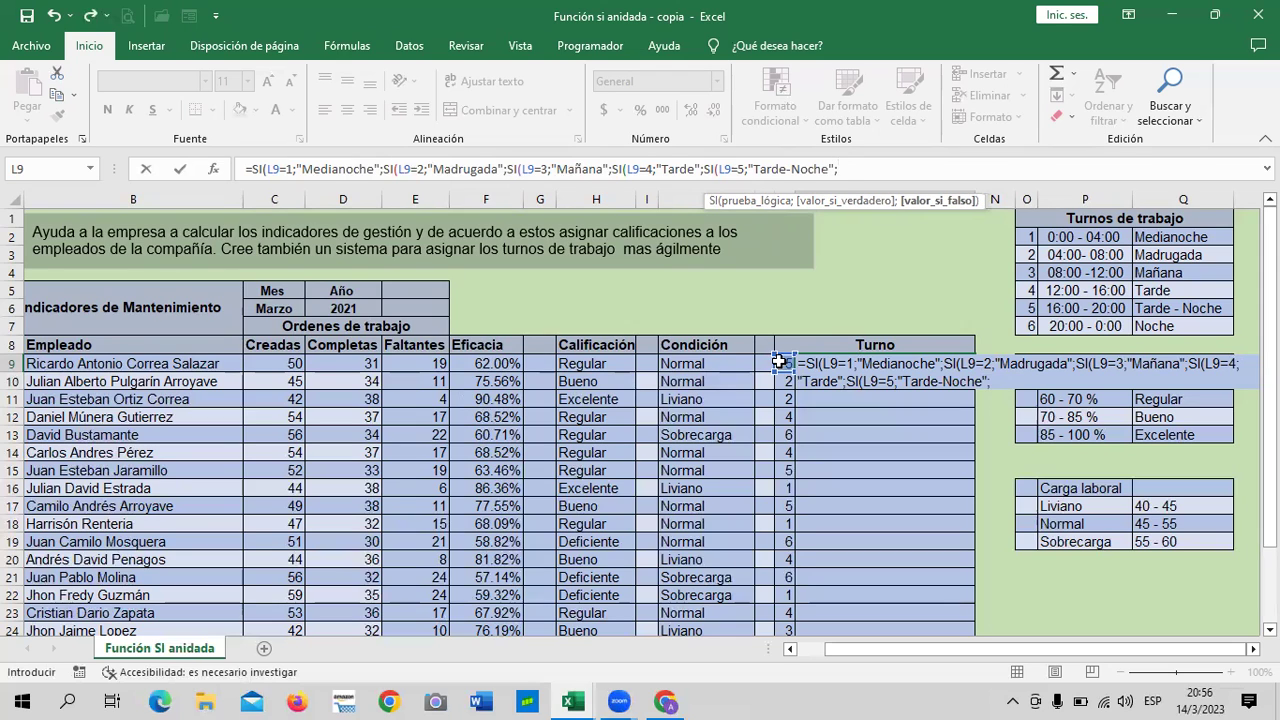
pyautogui.write('si')
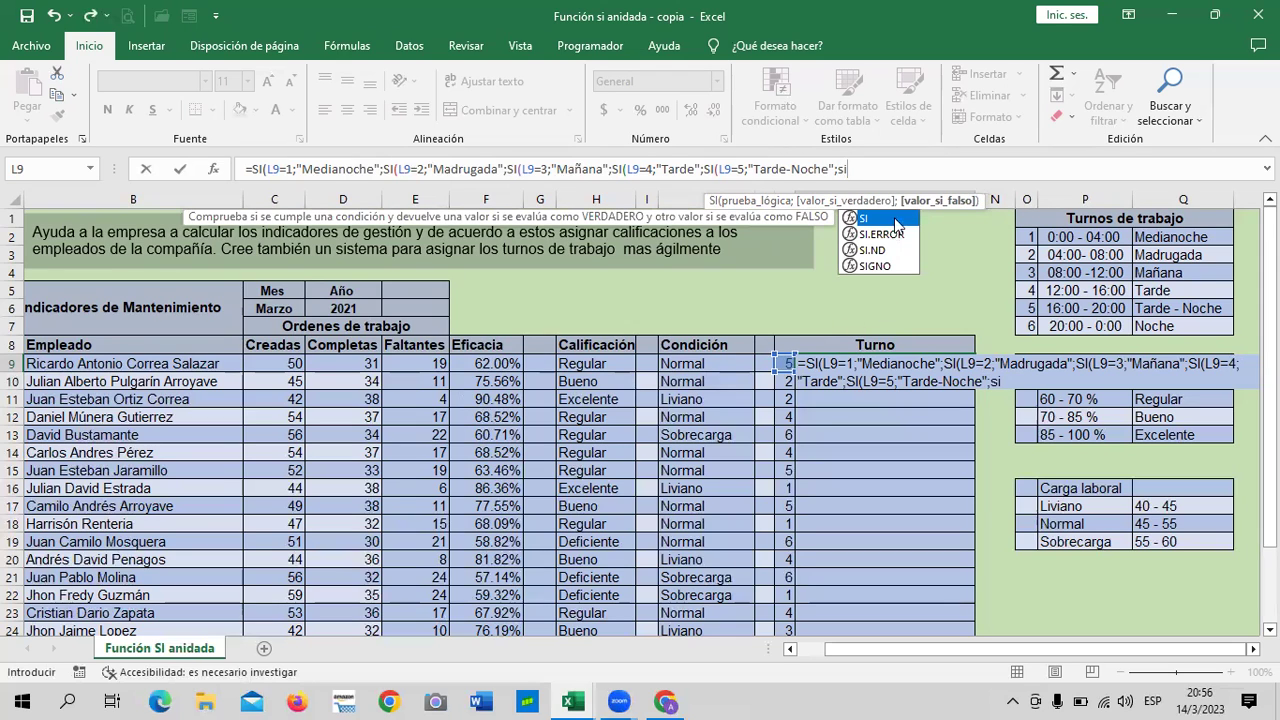
pyautogui.doubleClick(897, 212)
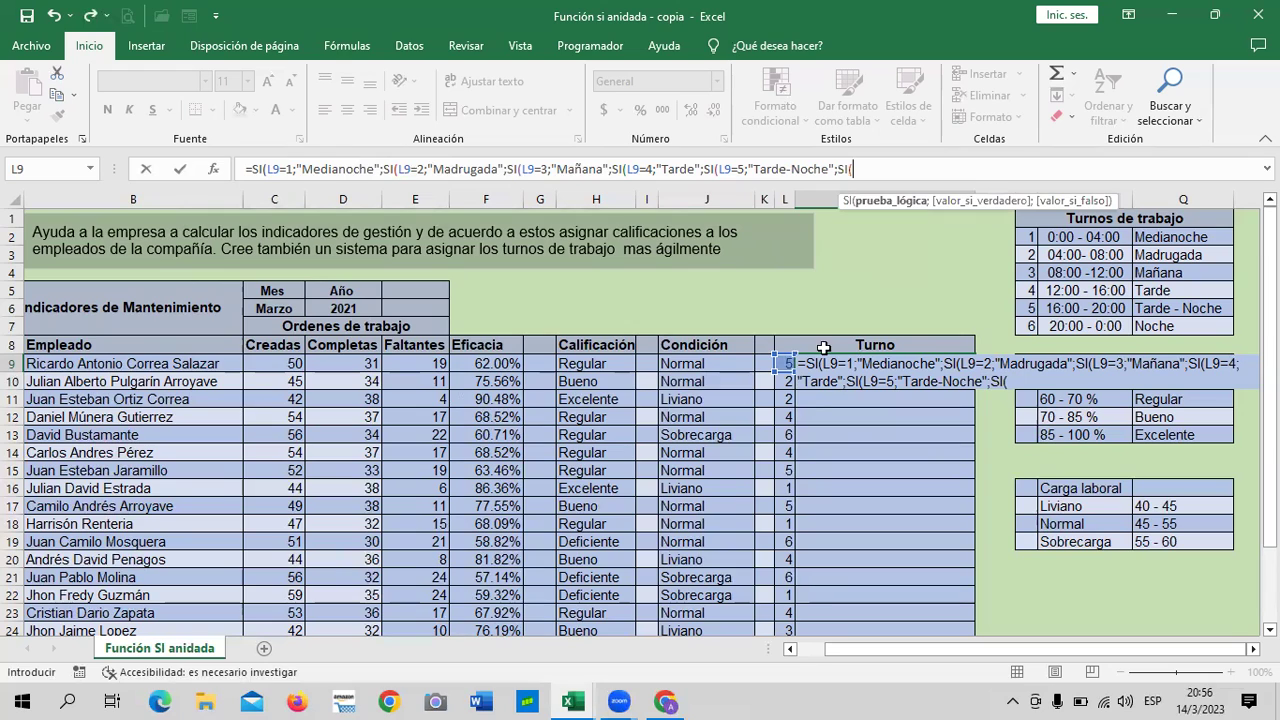
pyautogui.click(784, 364)
pyautogui.write('06;"')
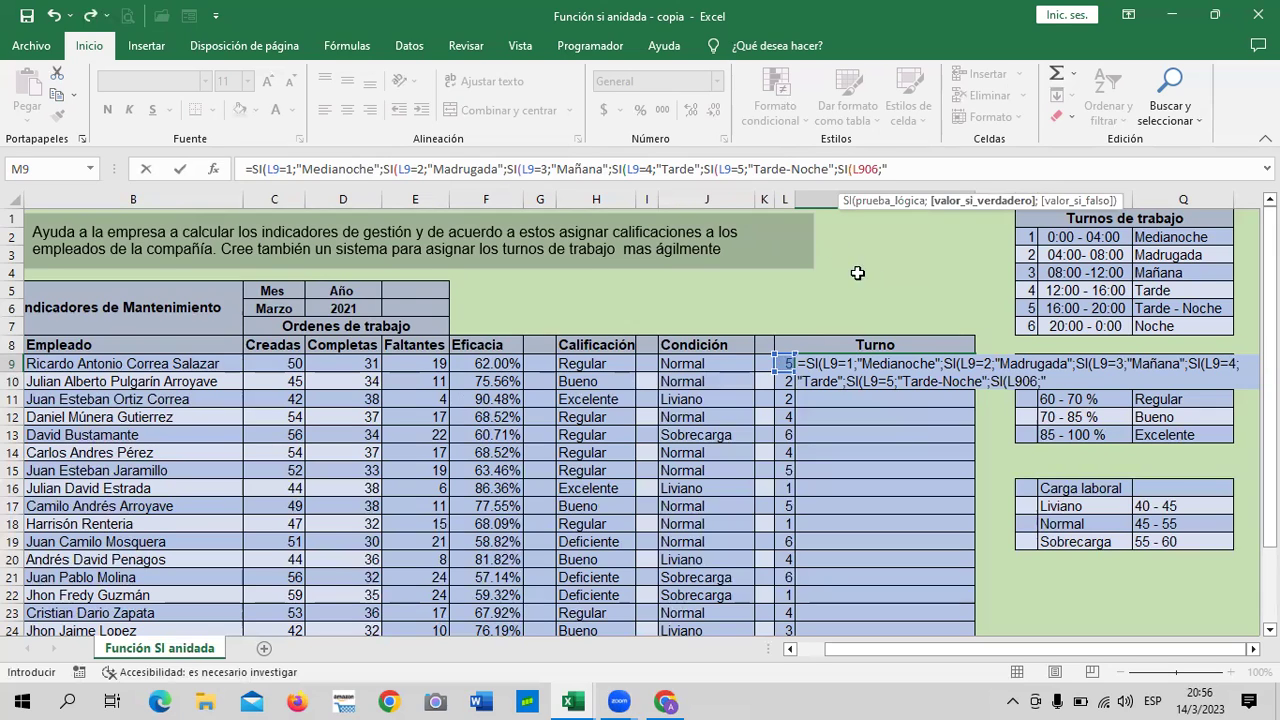
# Step: Correct the L906 typo to L9=6, close with "Noche" and all parentheses, and enter the formula
pyautogui.click(871, 169)
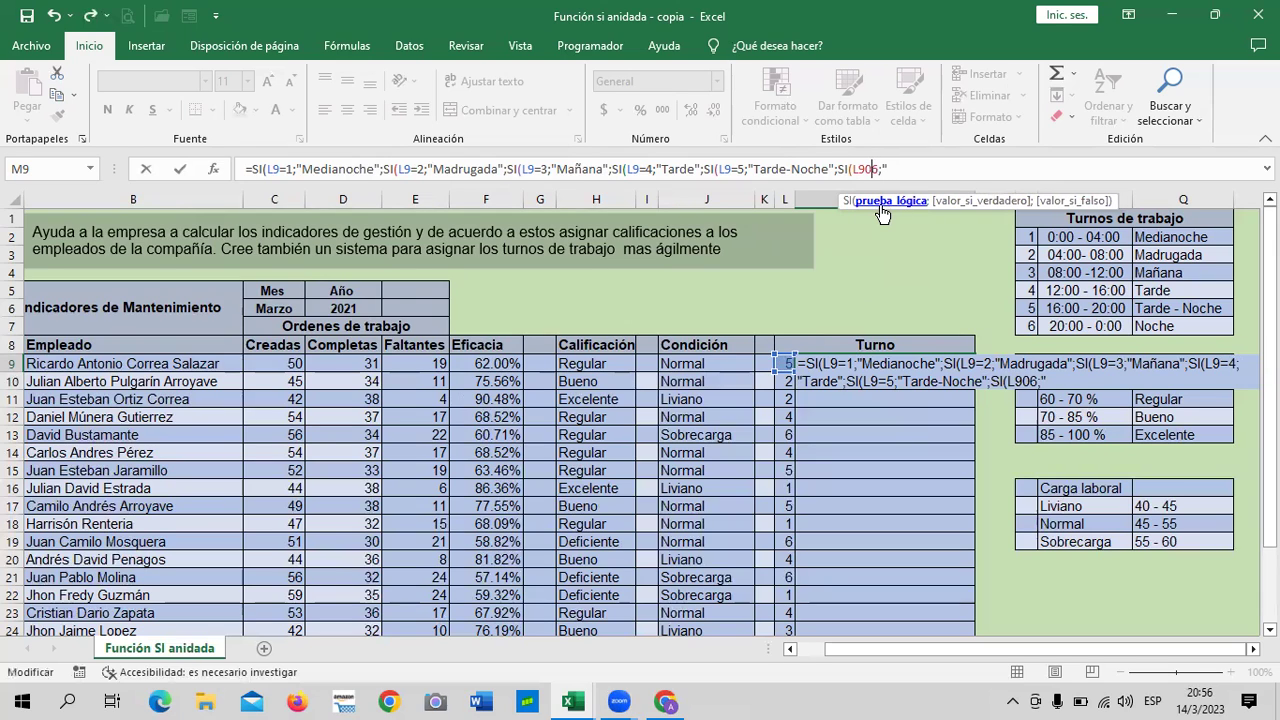
pyautogui.press('BackSpace')
pyautogui.write('=')
pyautogui.click(924, 170)
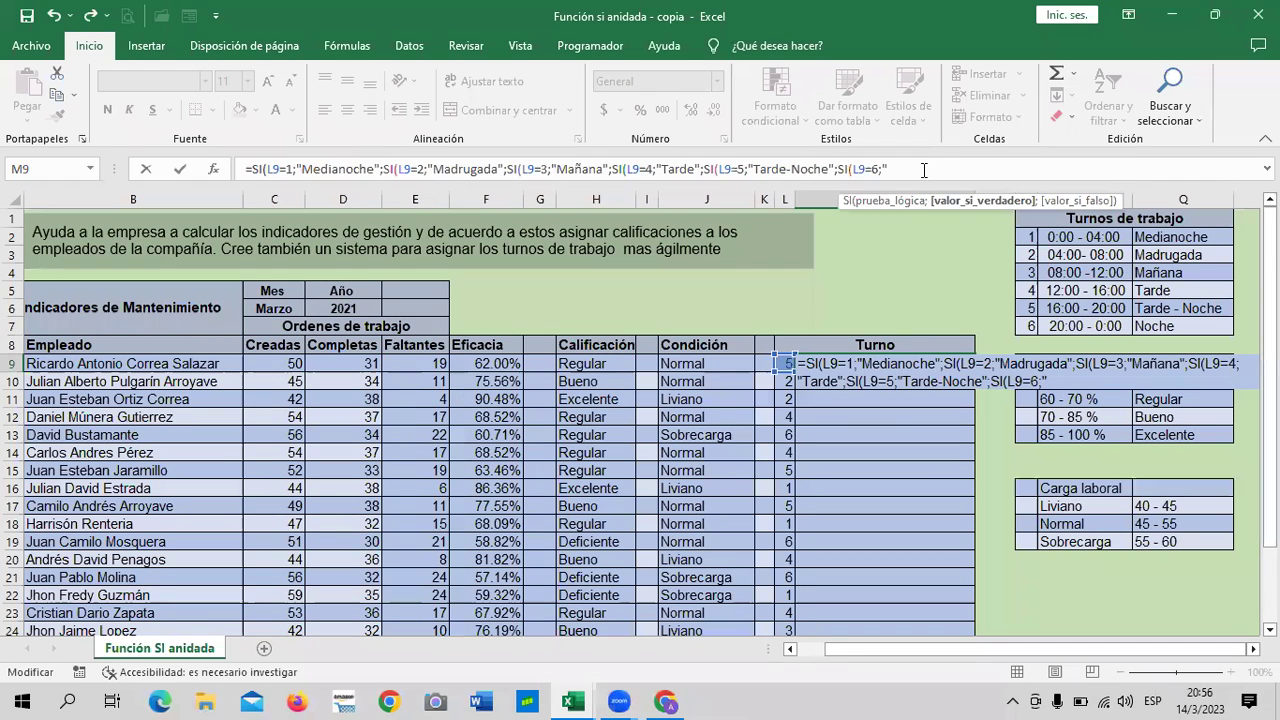
pyautogui.write('Noche')
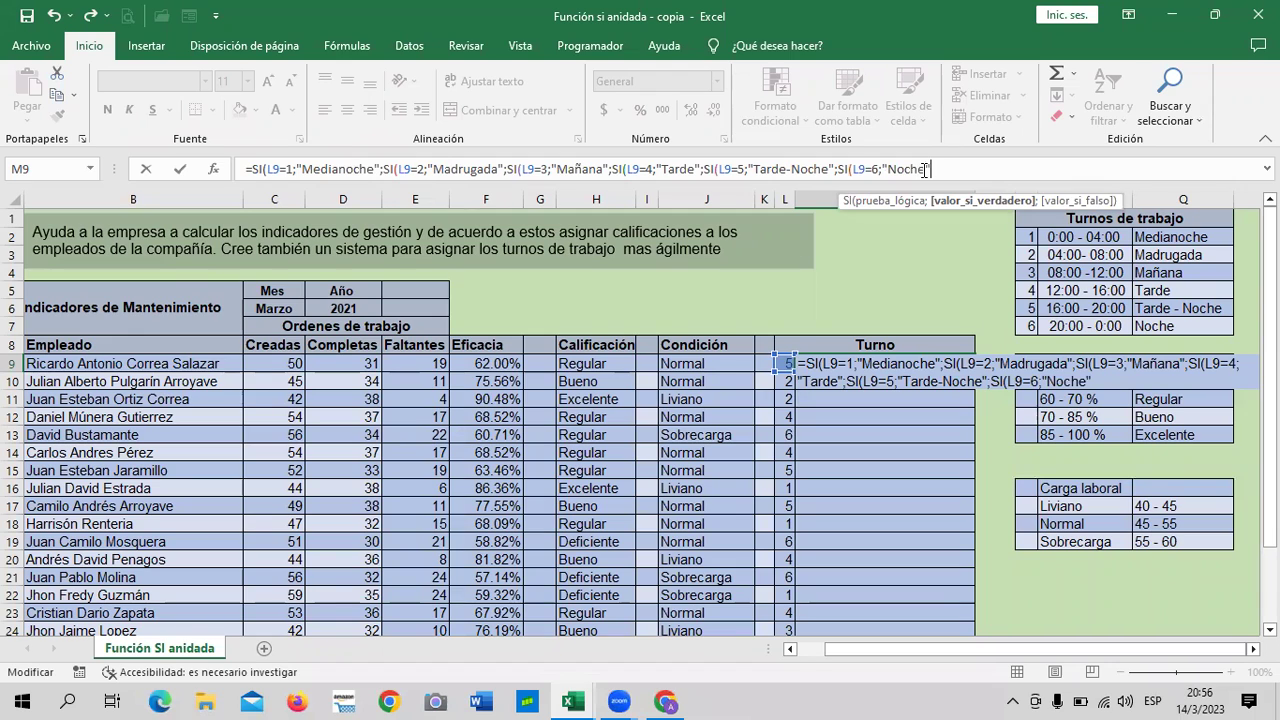
pyautogui.write('"))))))')
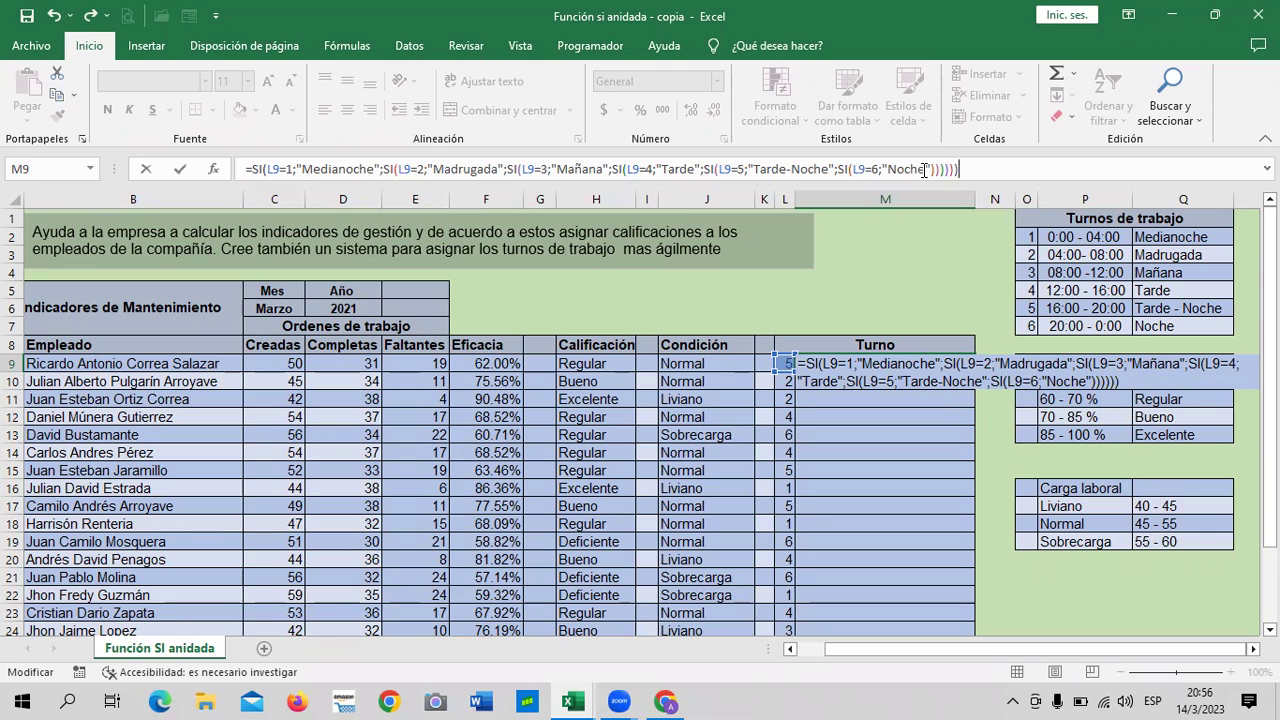
pyautogui.press('Return')
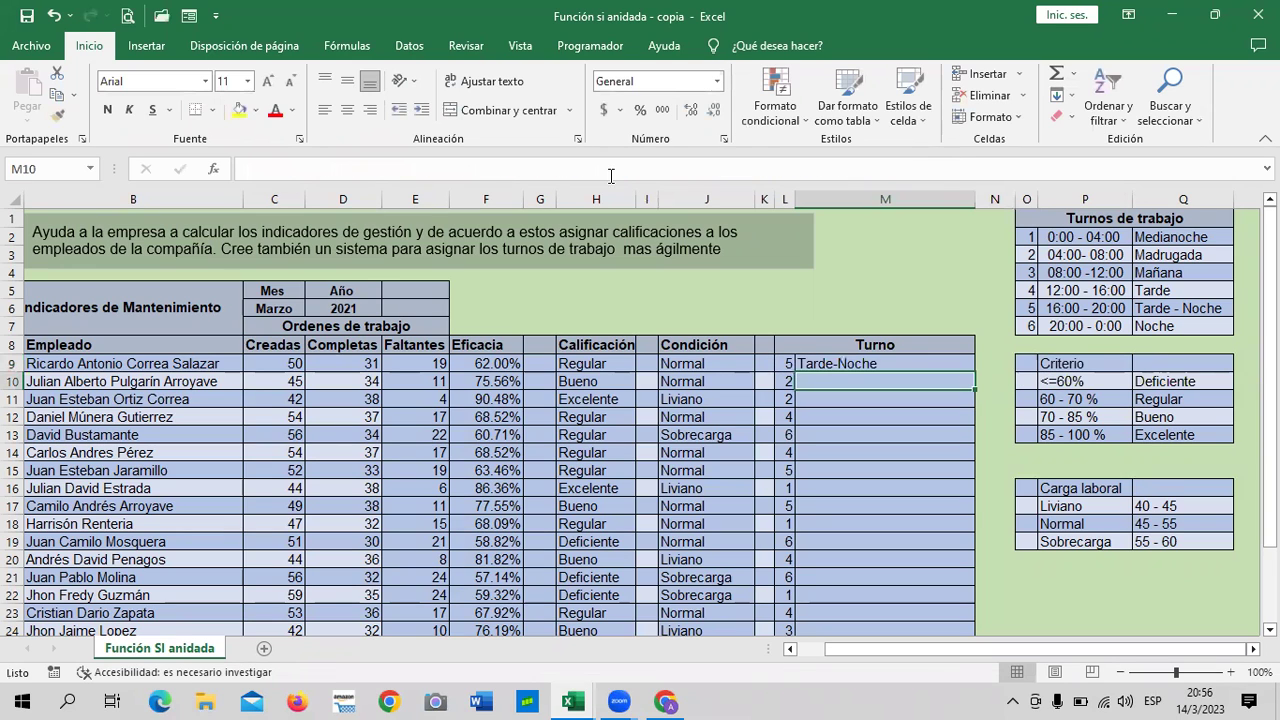
# Step: Fill the M9 Turno formula down through M28
pyautogui.click(909, 359)
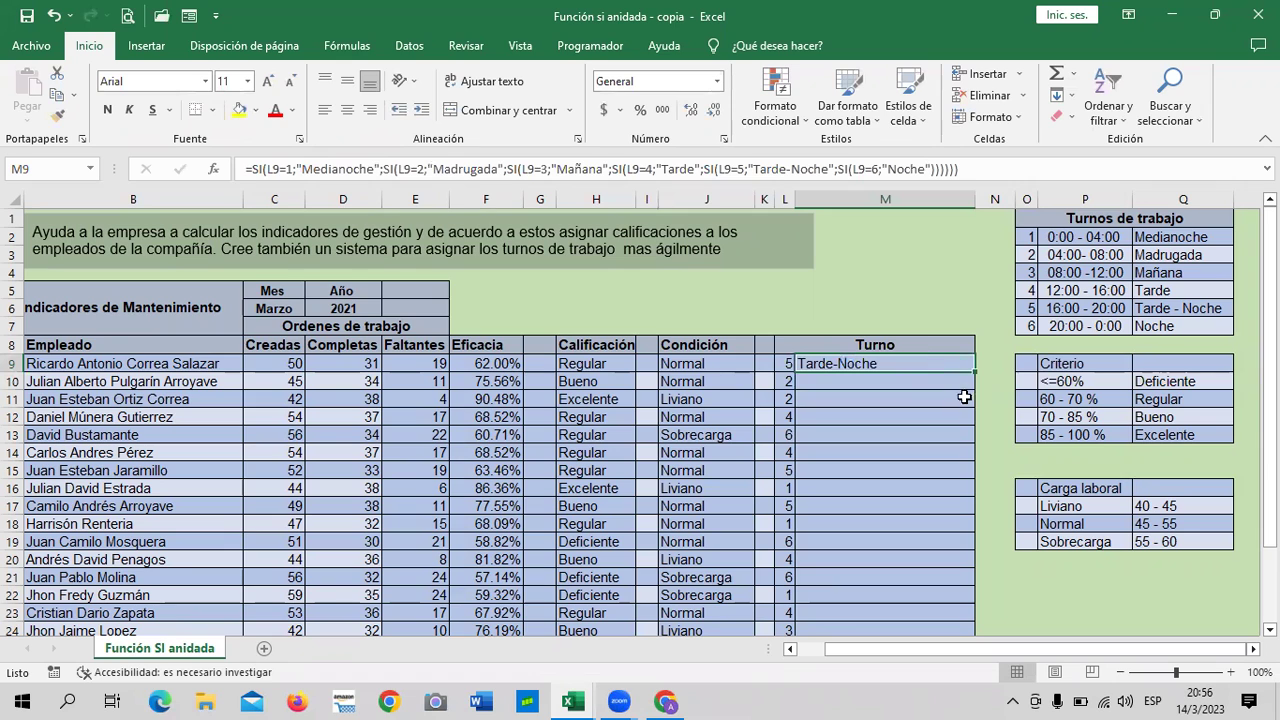
pyautogui.moveTo(971, 376)
pyautogui.mouseDown()
pyautogui.moveTo(959, 689)
pyautogui.moveTo(961, 604)
pyautogui.mouseUp()
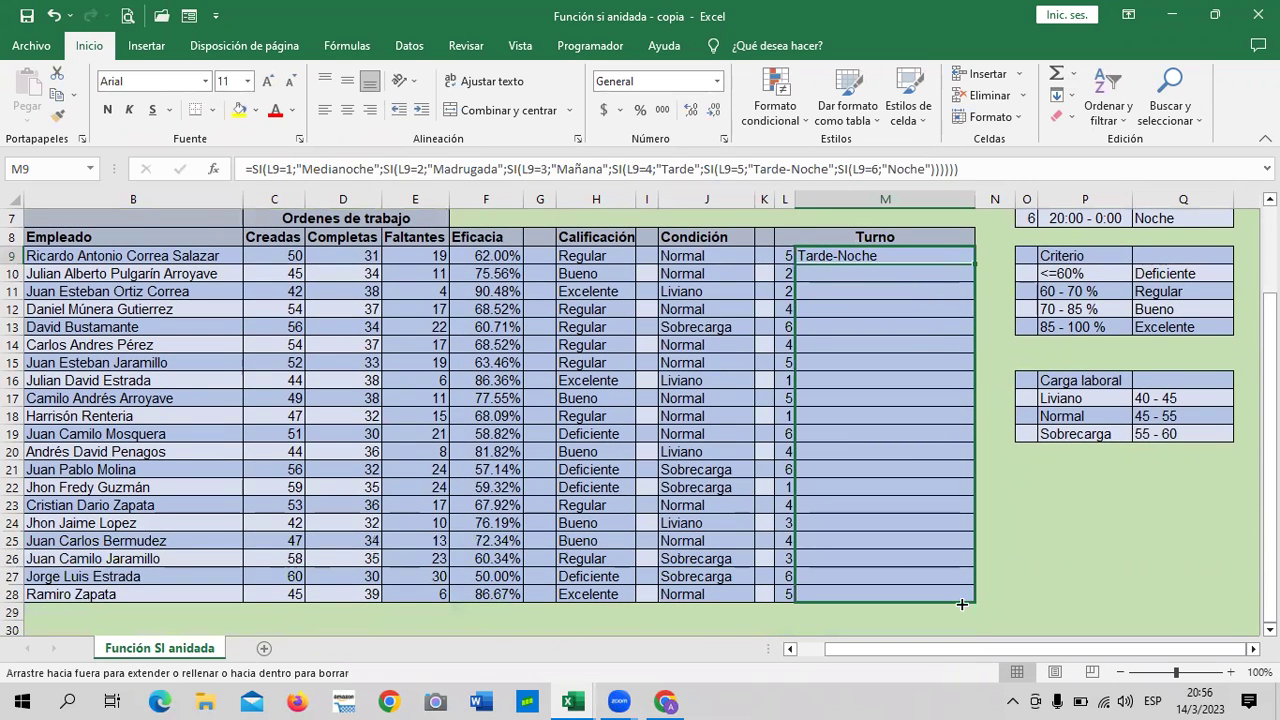
pyautogui.click(1045, 612)
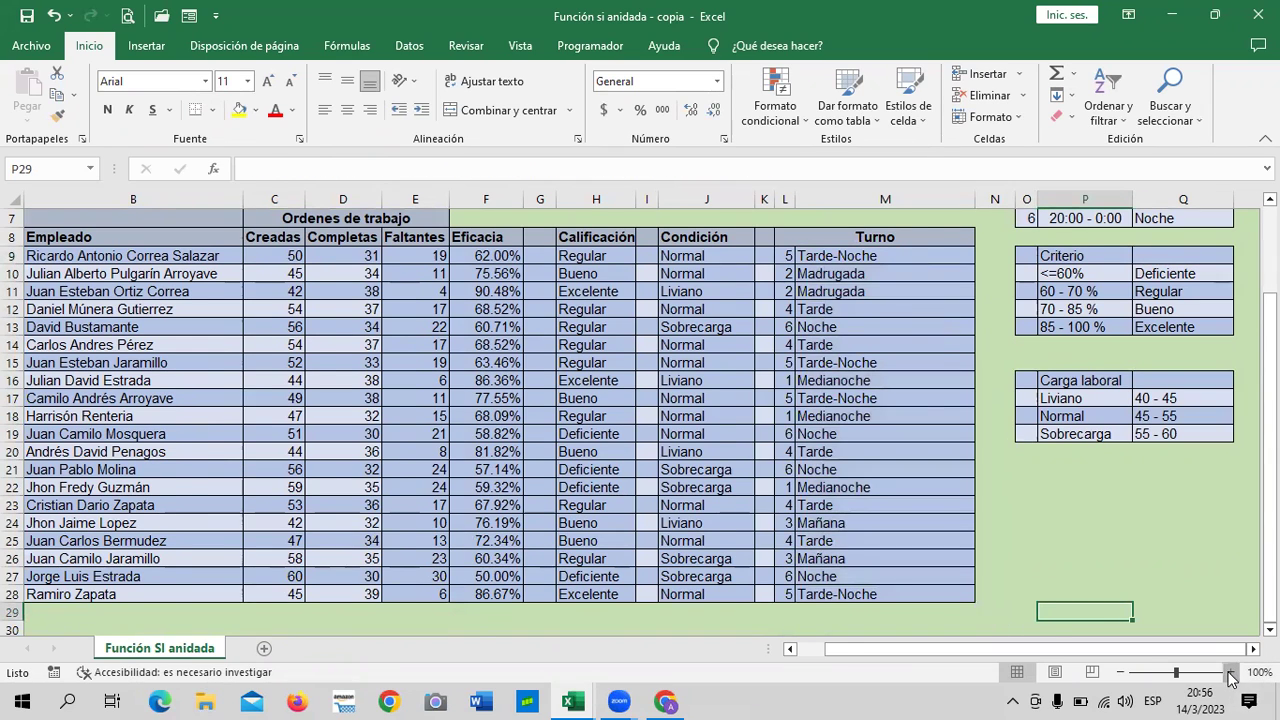
# Step: Zoom the sheet to 110% and narrow column M to fit the shift names
pyautogui.click(1231, 673)
pyautogui.scroll(2, 814, 577)
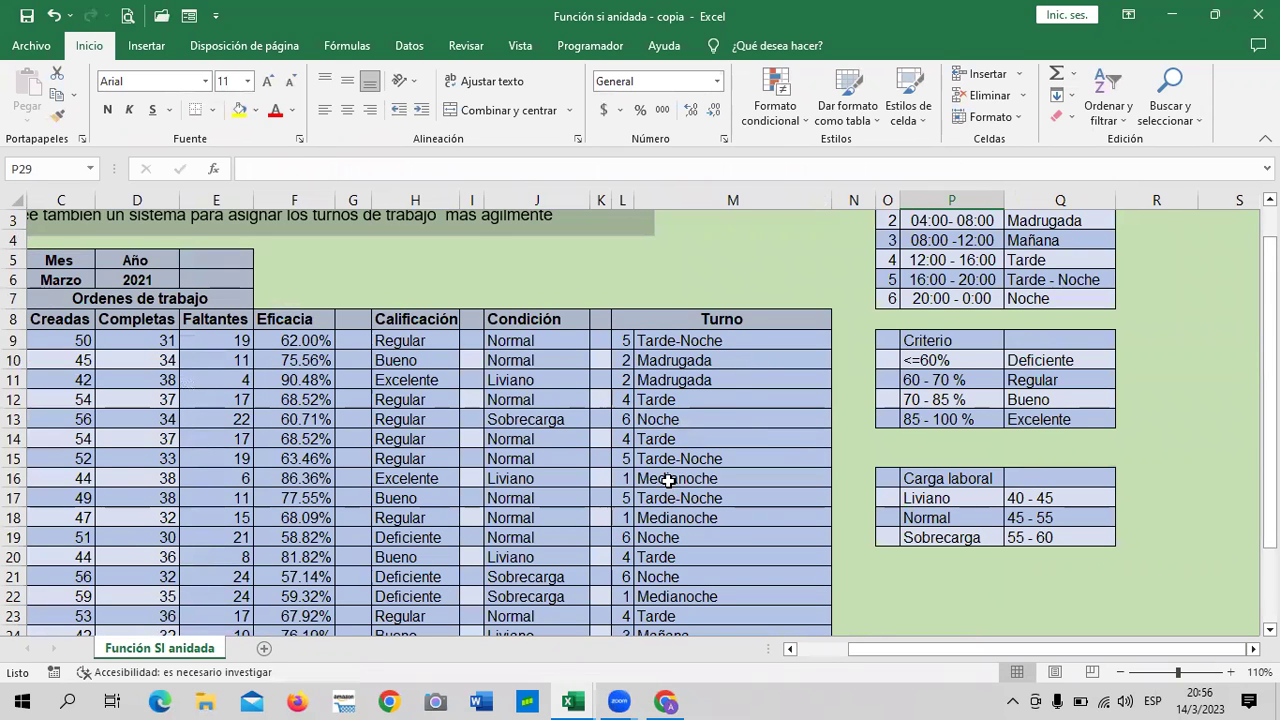
pyautogui.scroll(1, 668, 480)
pyautogui.scroll(-1, 668, 480)
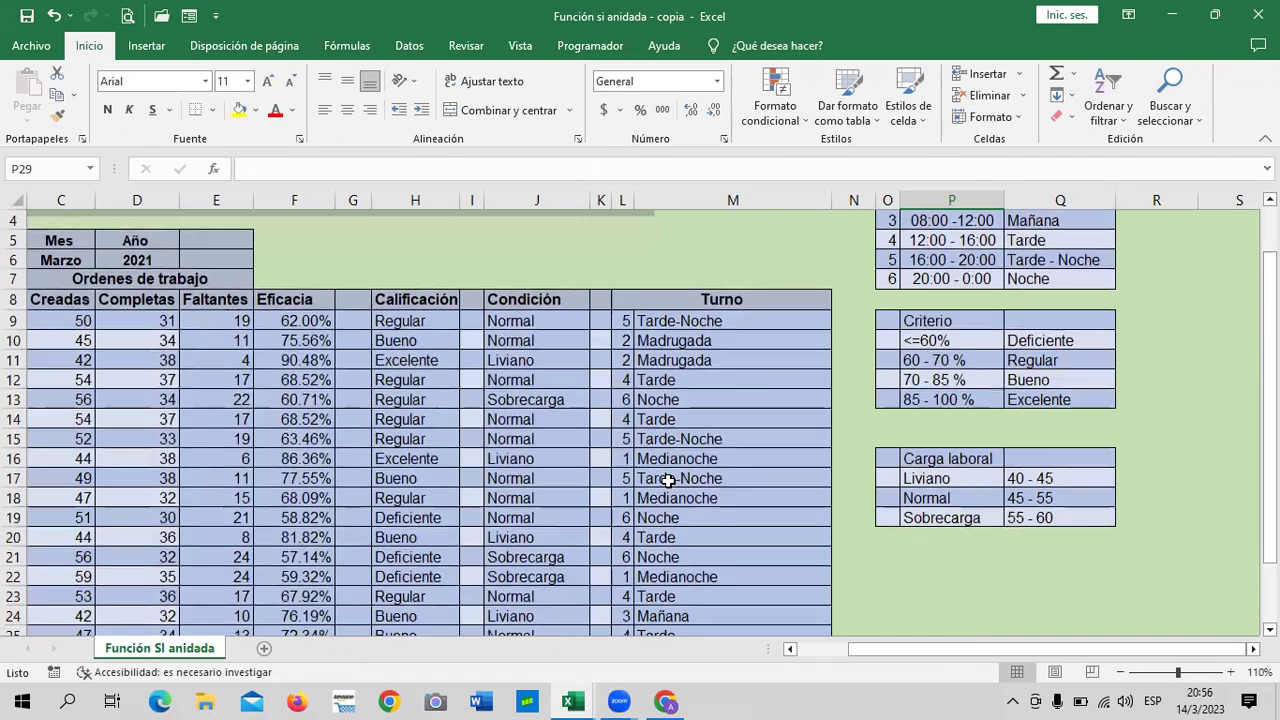
pyautogui.scroll(-1, 660, 485)
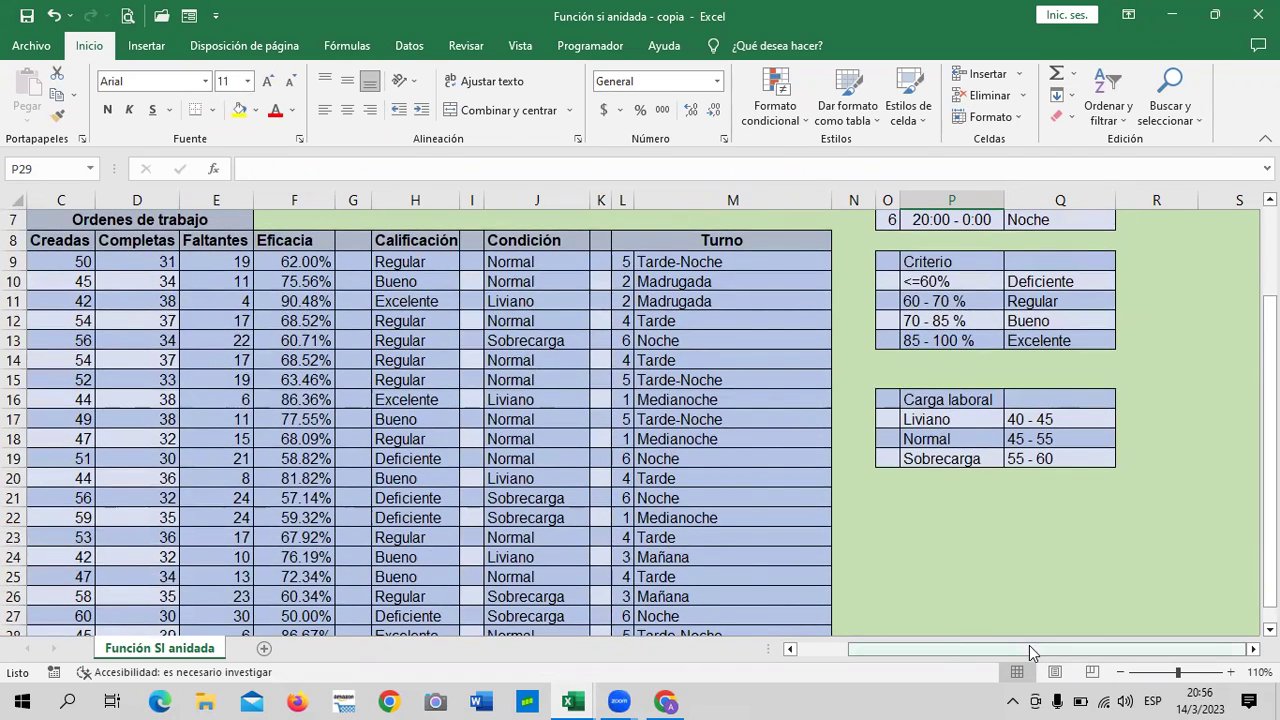
pyautogui.moveTo(1029, 645); pyautogui.dragTo(1005, 645)
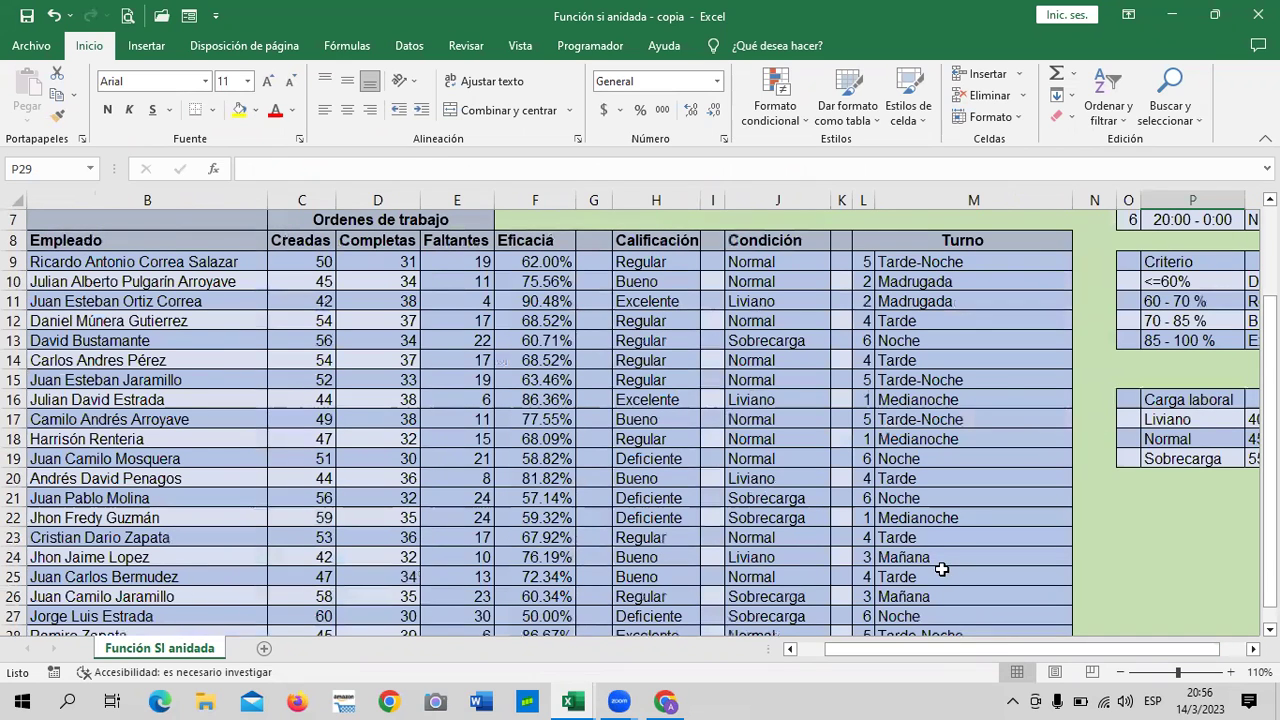
pyautogui.moveTo(1073, 201); pyautogui.dragTo(1036, 203)
pyautogui.scroll(1, 943, 366)
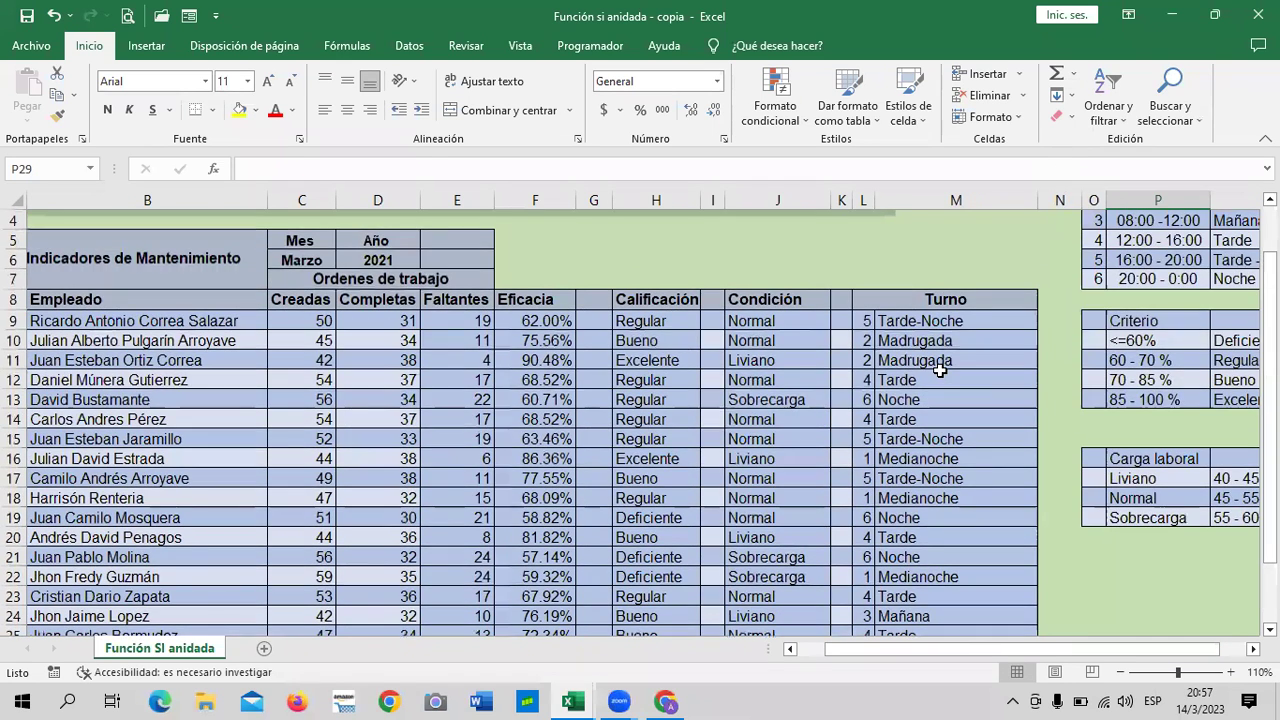
pyautogui.scroll(-2, 940, 371)
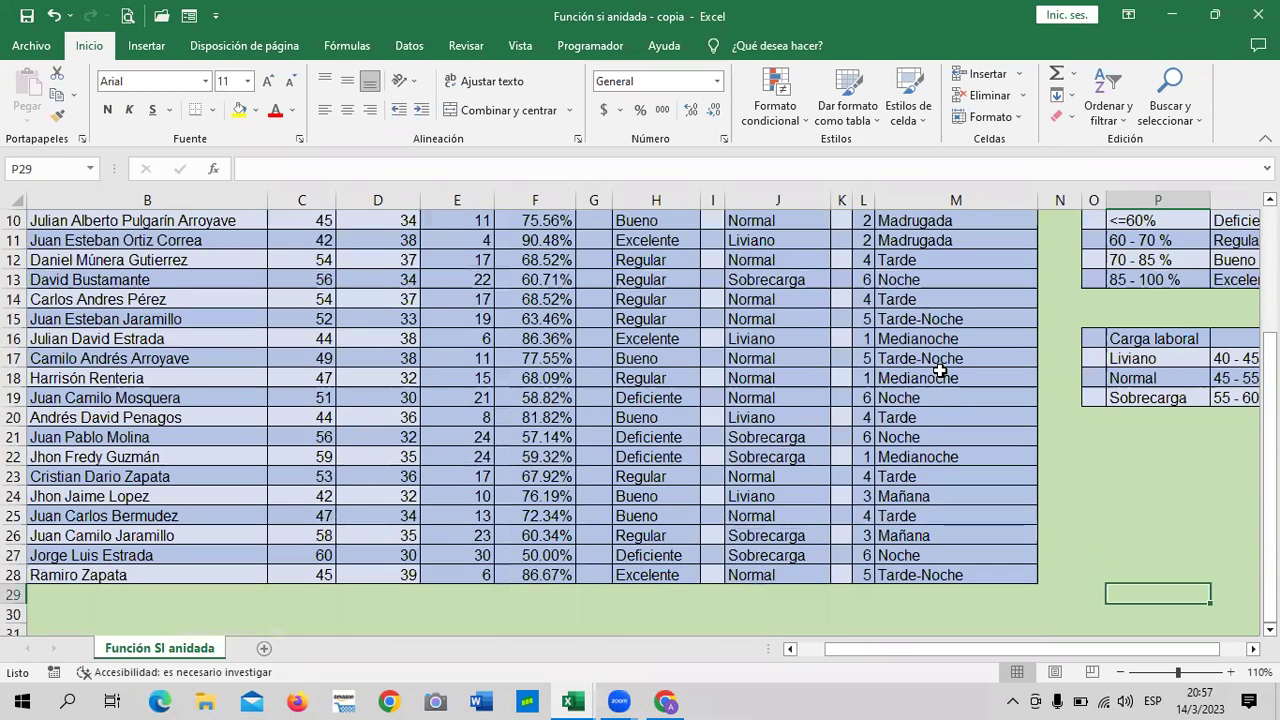
pyautogui.scroll(1, 940, 371)
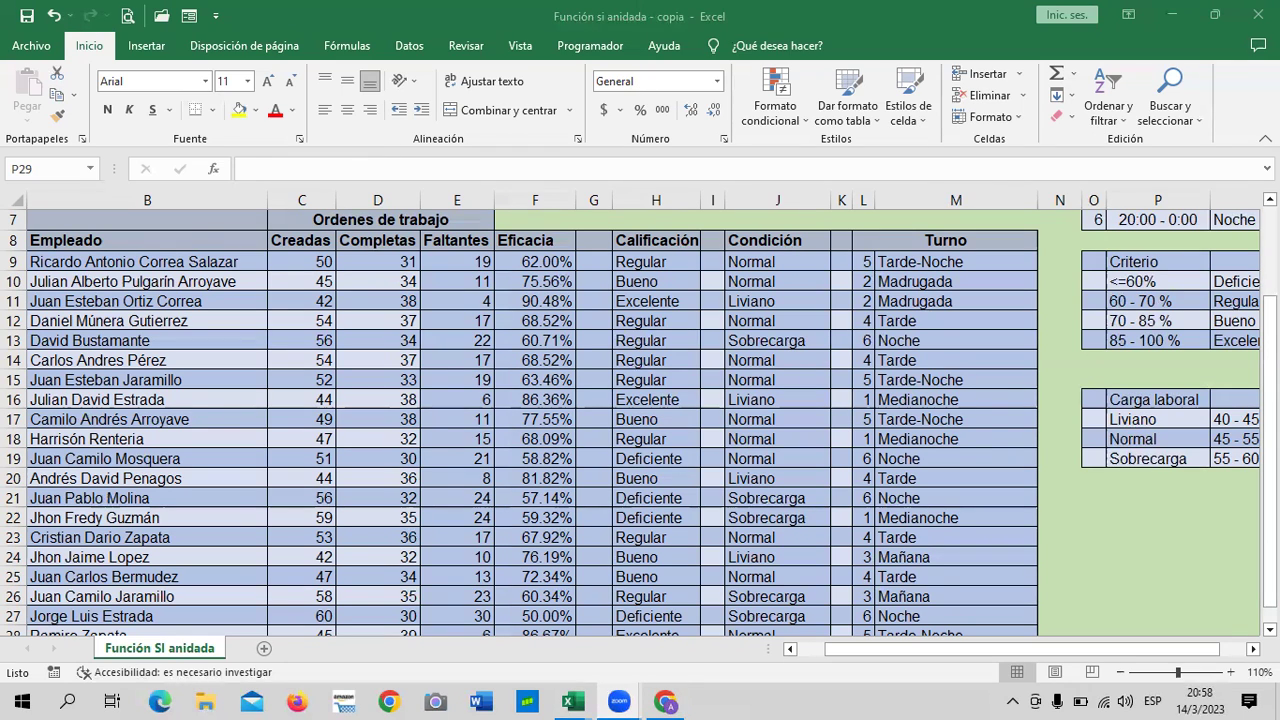
# Step: Minimize the open windows and open the Link Excel Intermedio notes file from the desktop
pyautogui.click(1172, 16)
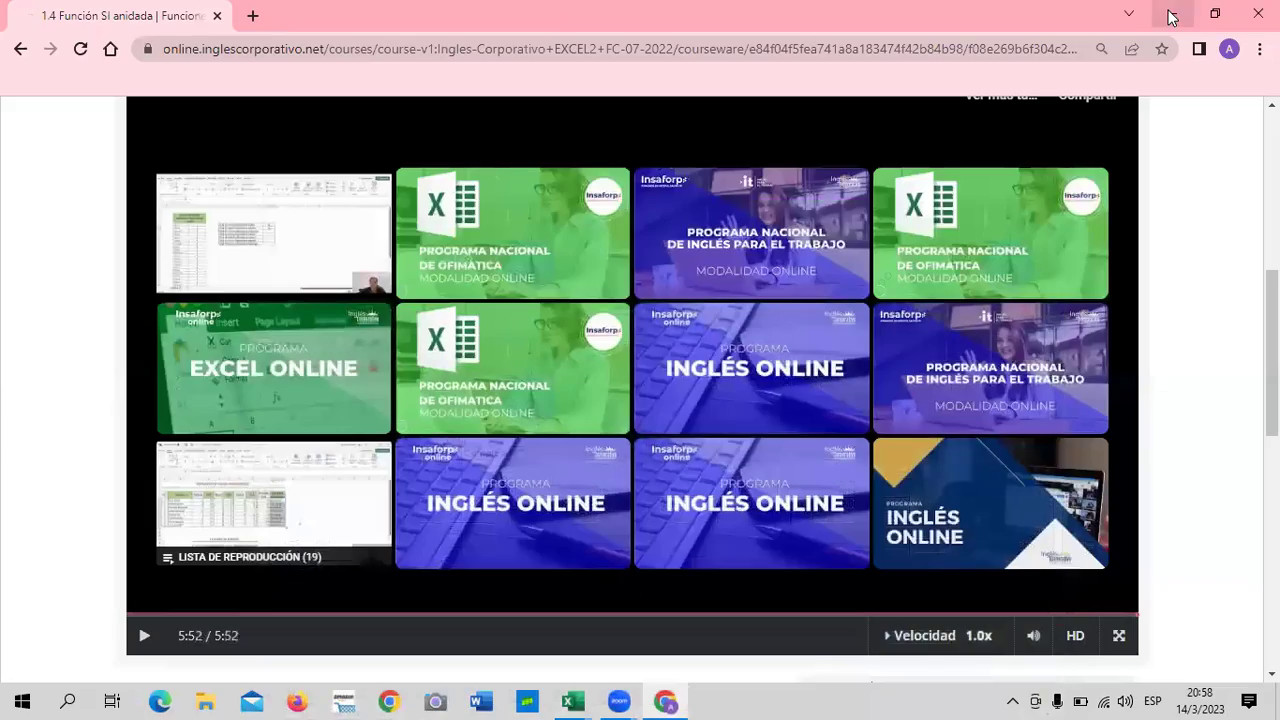
pyautogui.click(1172, 16)
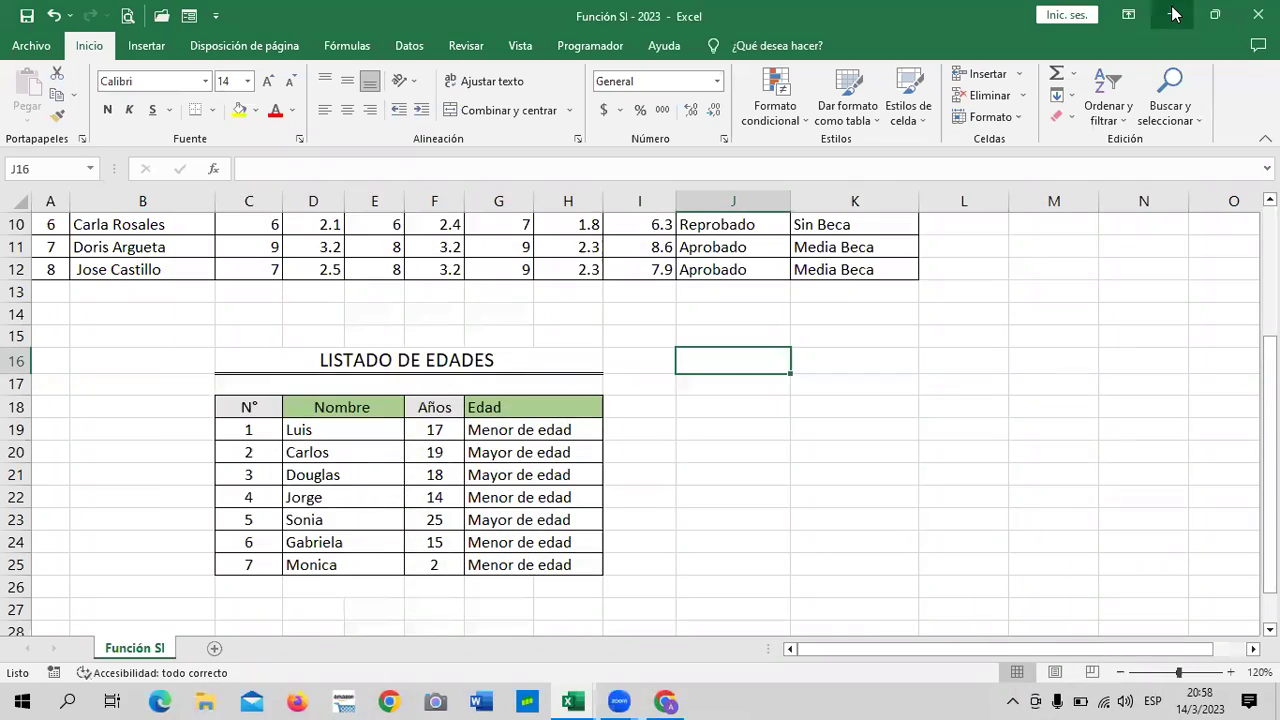
pyautogui.click(1172, 16)
pyautogui.click(1172, 16)
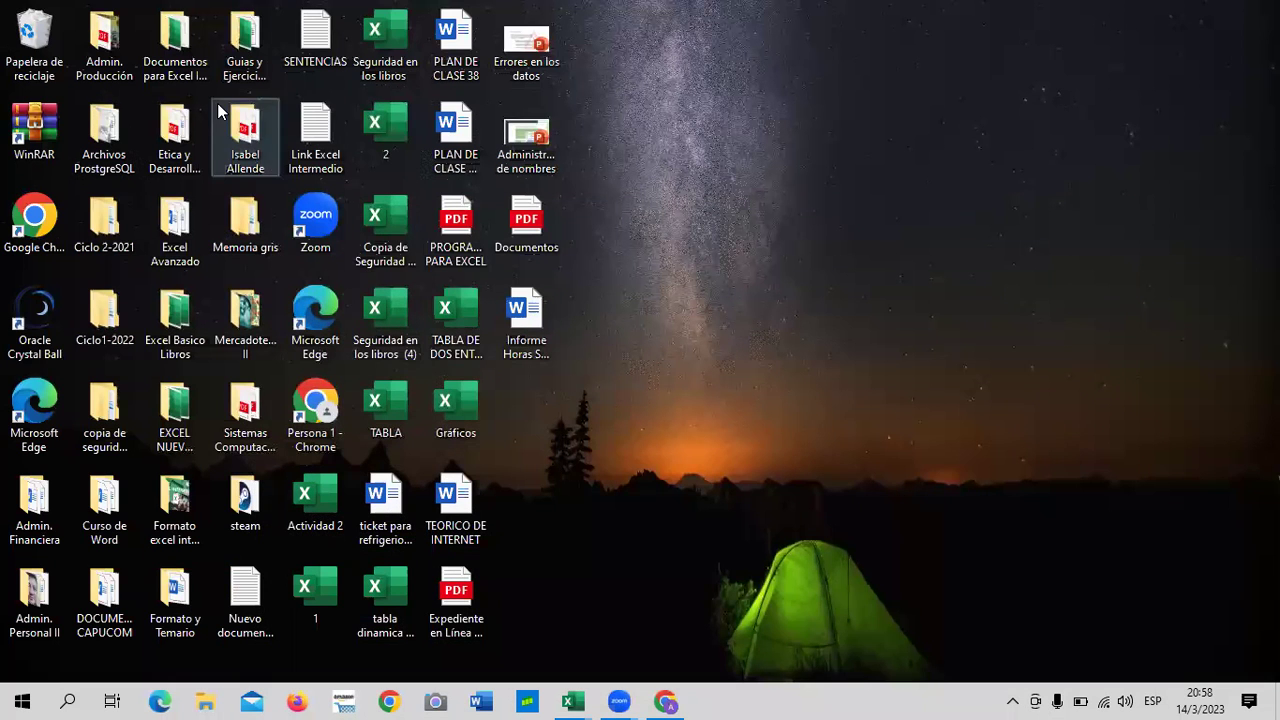
pyautogui.doubleClick(305, 125)
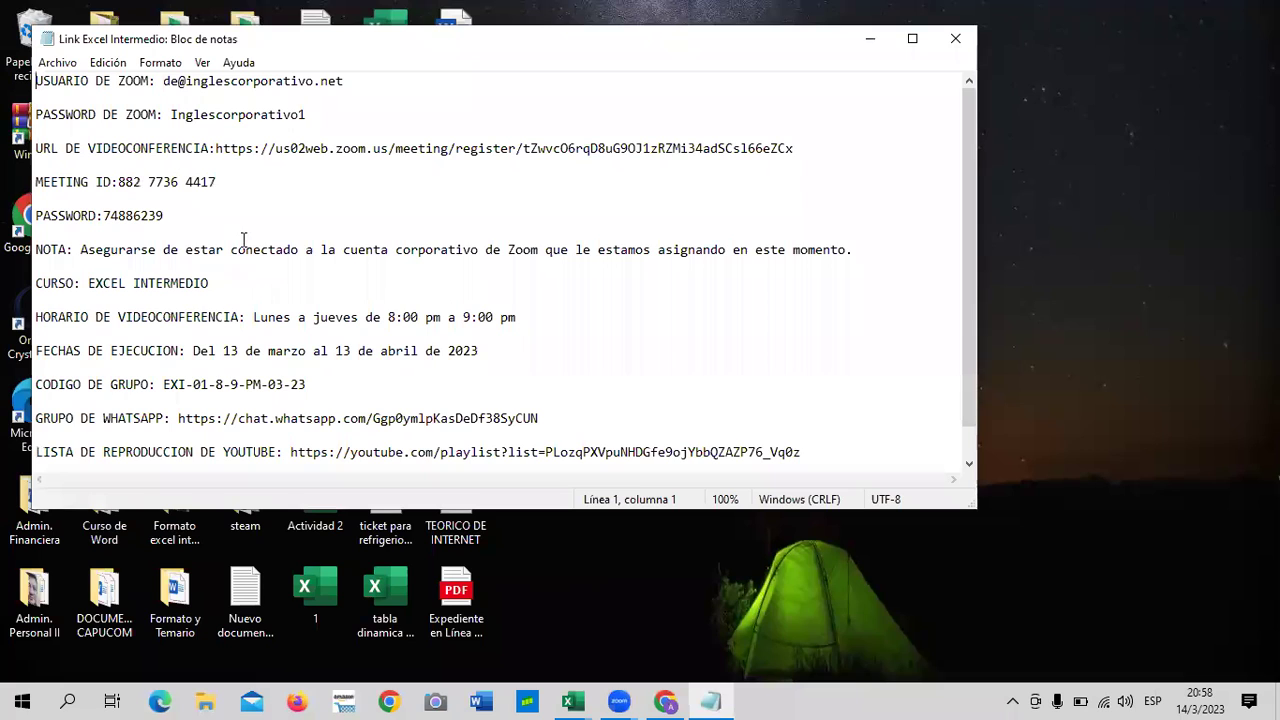
# Step: Copy the whole videoconference URL line from the notes, then return to the course page
pyautogui.click(36, 148)
pyautogui.hotkey('shift', 'Up')
pyautogui.press('Down')
pyautogui.hotkey('shift', 'End')
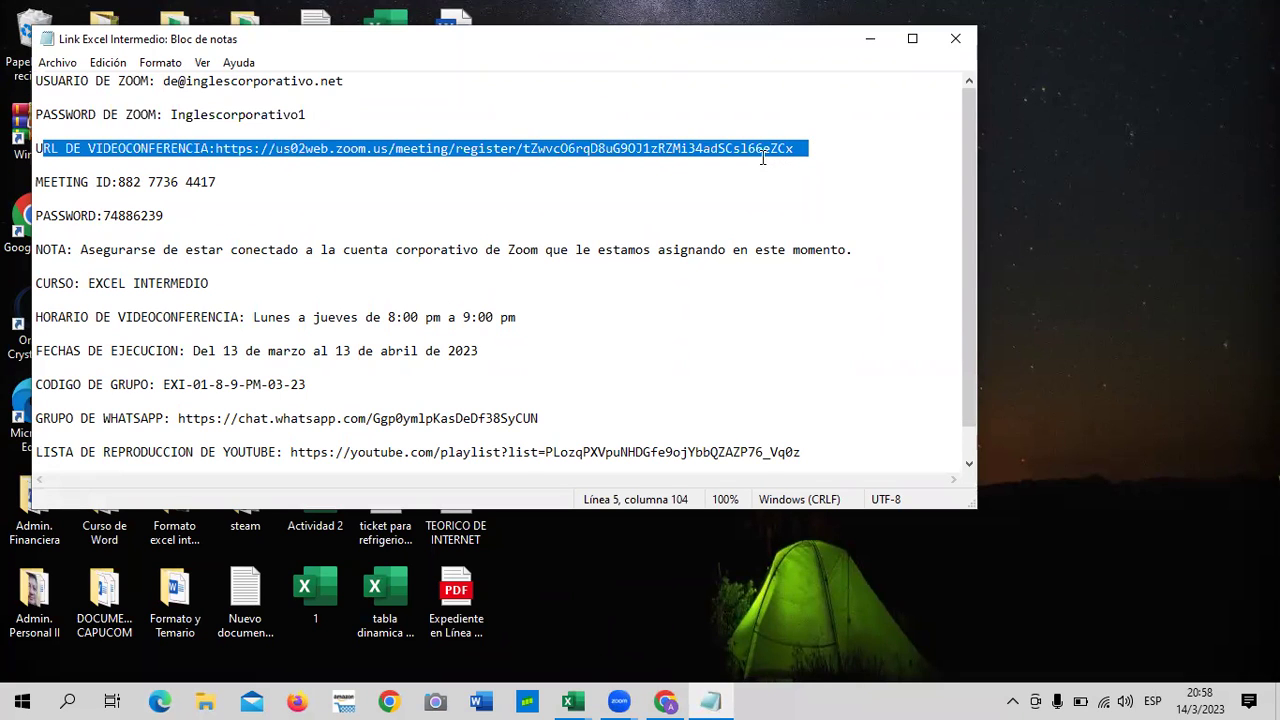
pyautogui.press('Home')
pyautogui.moveTo(33, 165); pyautogui.dragTo(46, 163)
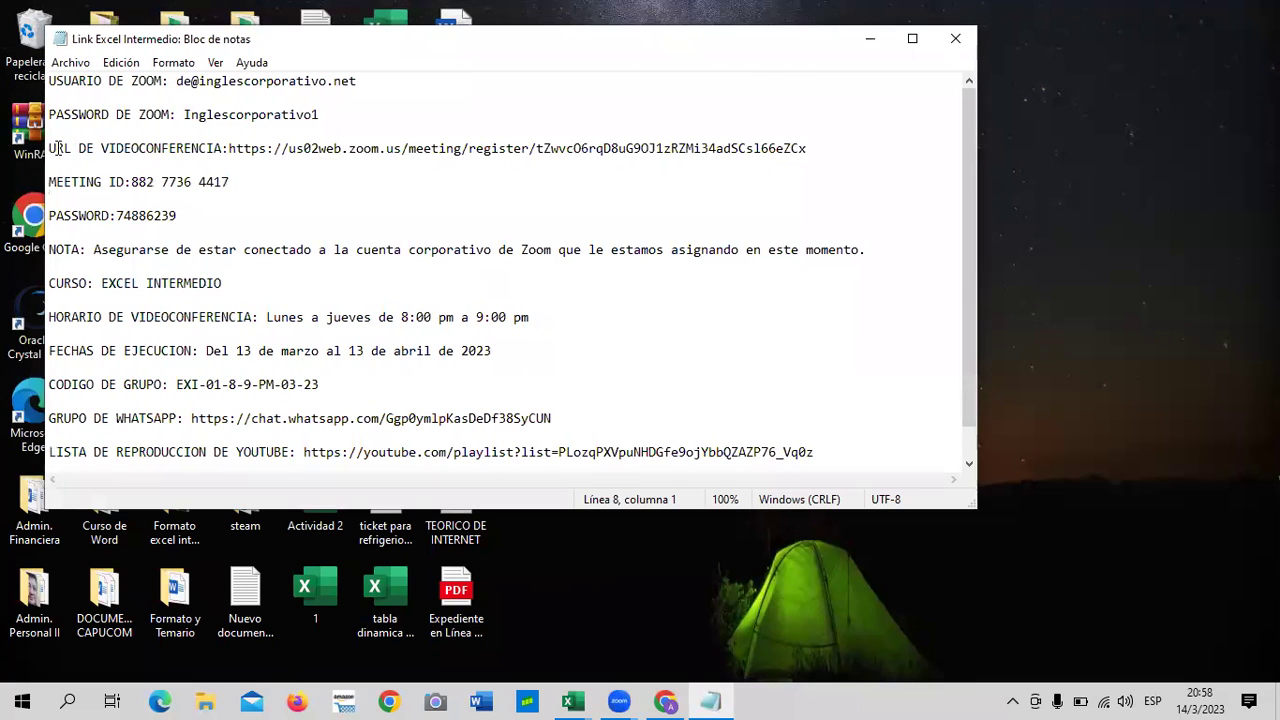
pyautogui.hotkey('shift', 'End')
pyautogui.hotkey('shift', 'Right')
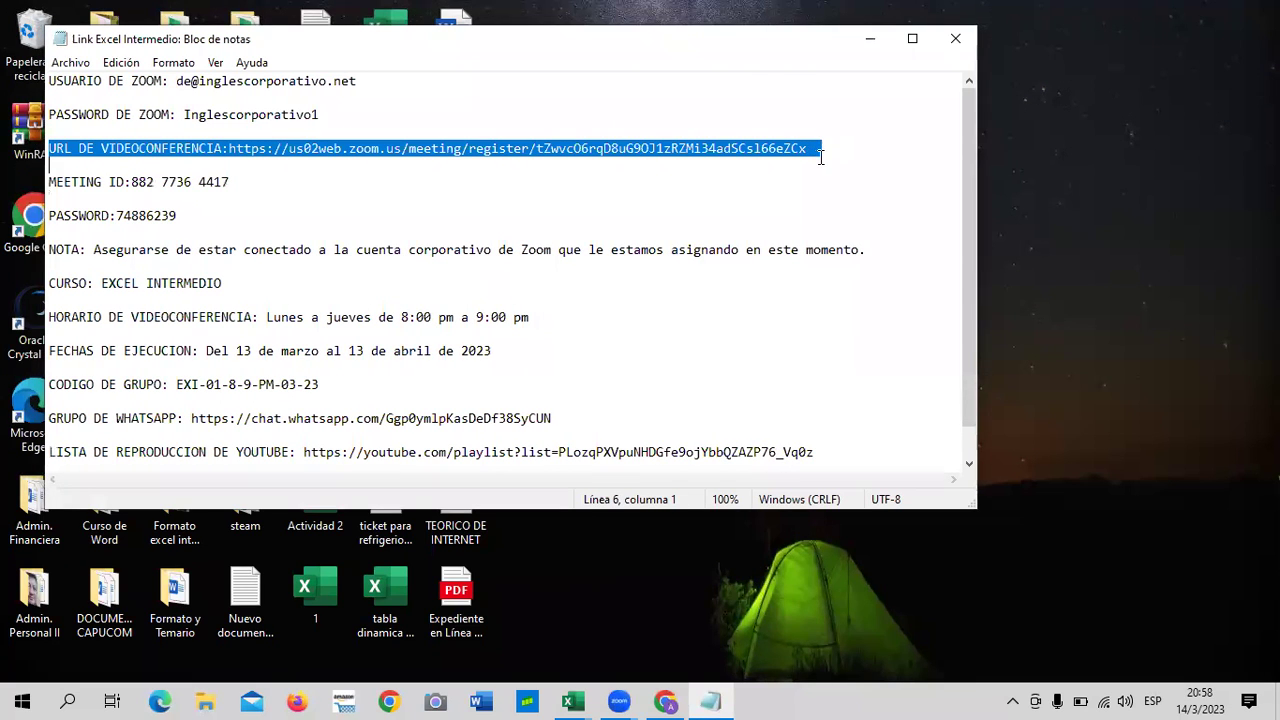
pyautogui.rightClick(744, 146)
pyautogui.click(634, 211)
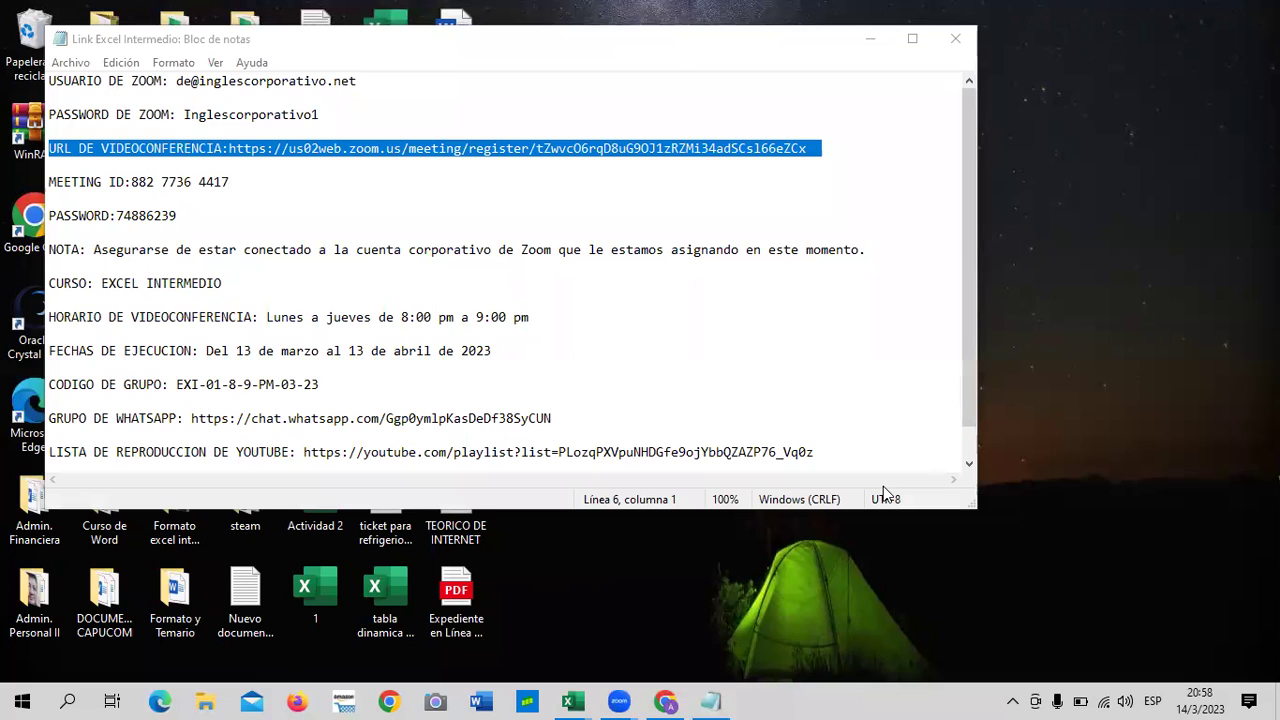
pyautogui.click(952, 155)
pyautogui.click(665, 700)
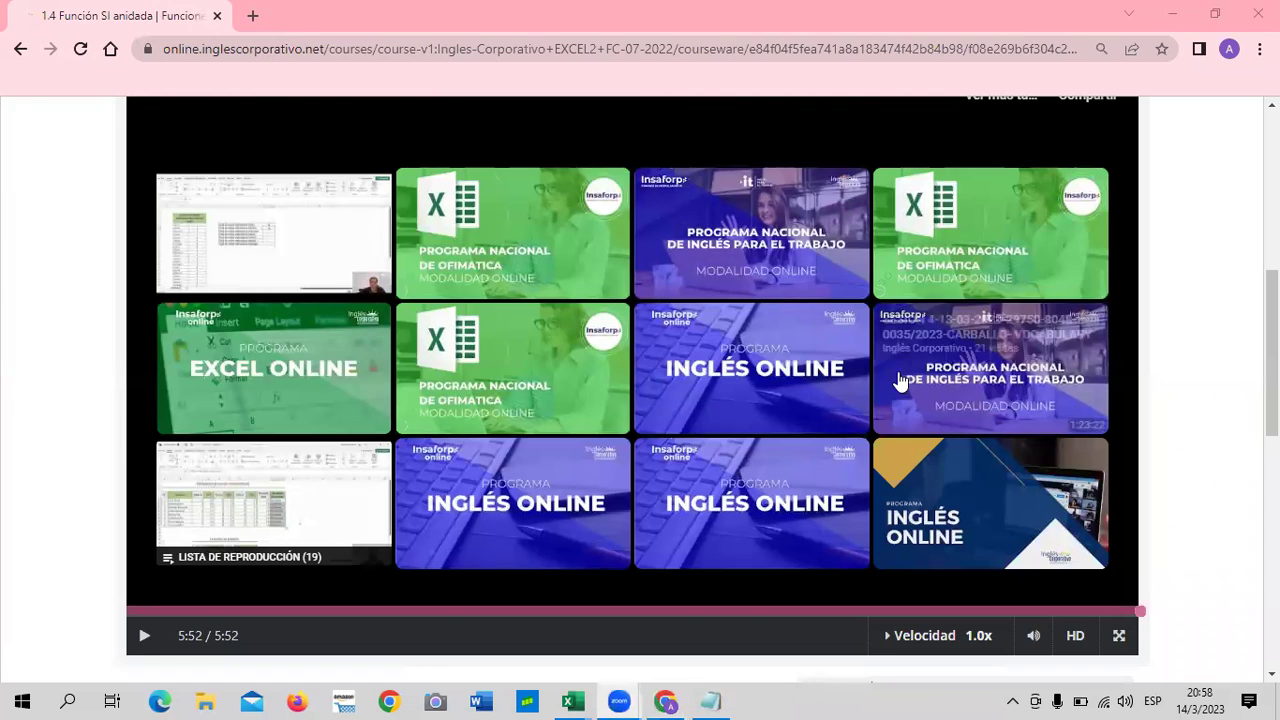
# Step: Scroll up to the 1.4 Función SI anidada heading, then switch to the nested SI copy workbook
pyautogui.scroll(3, 902, 378)
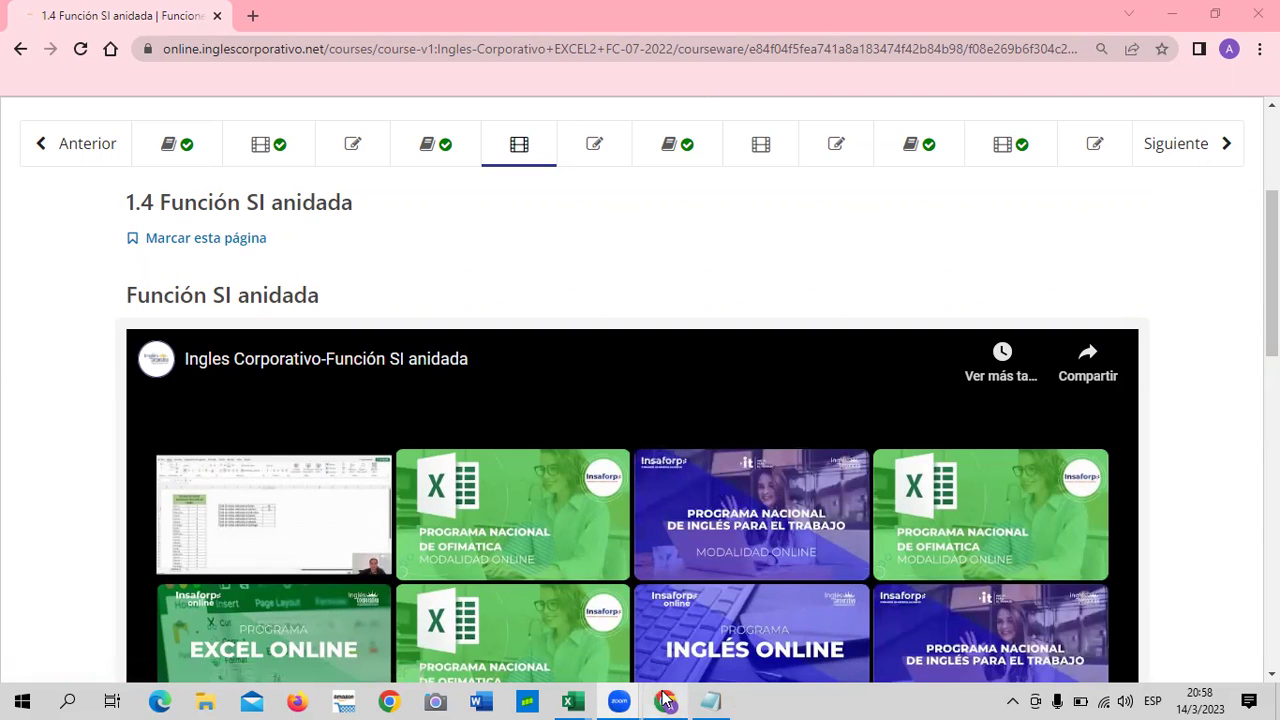
pyautogui.moveTo(575, 699)
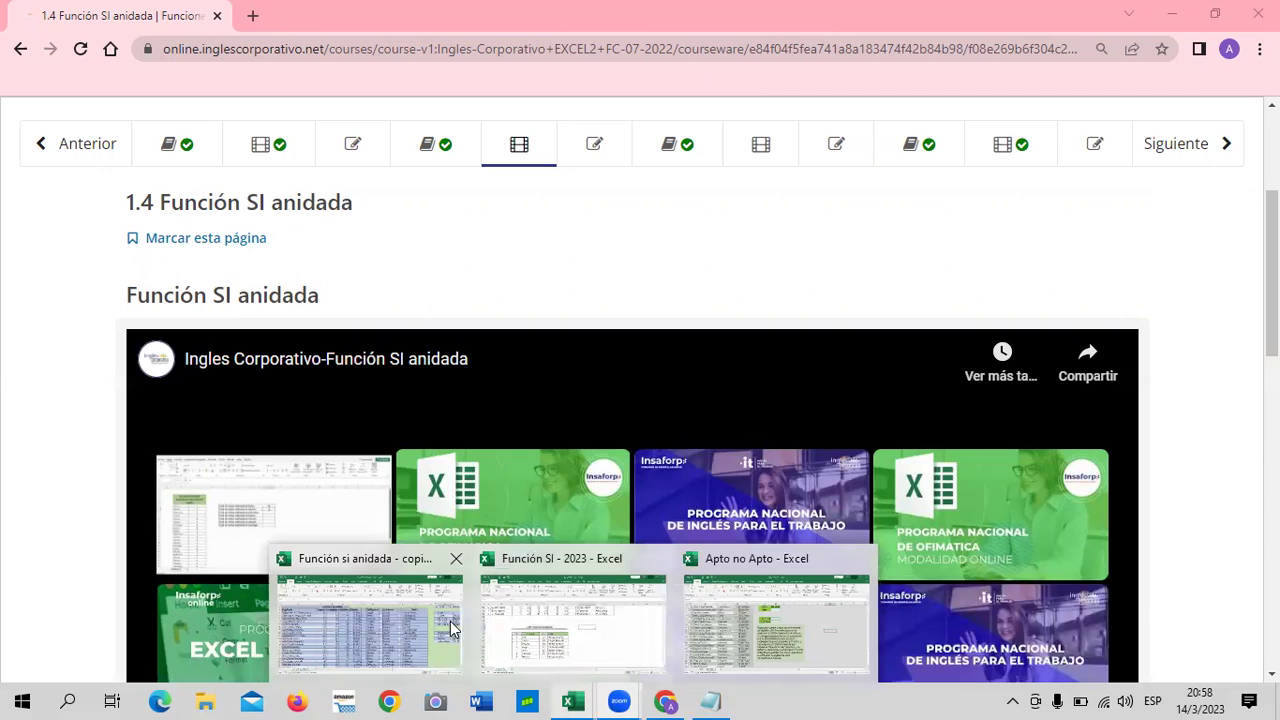
pyautogui.click(400, 643)
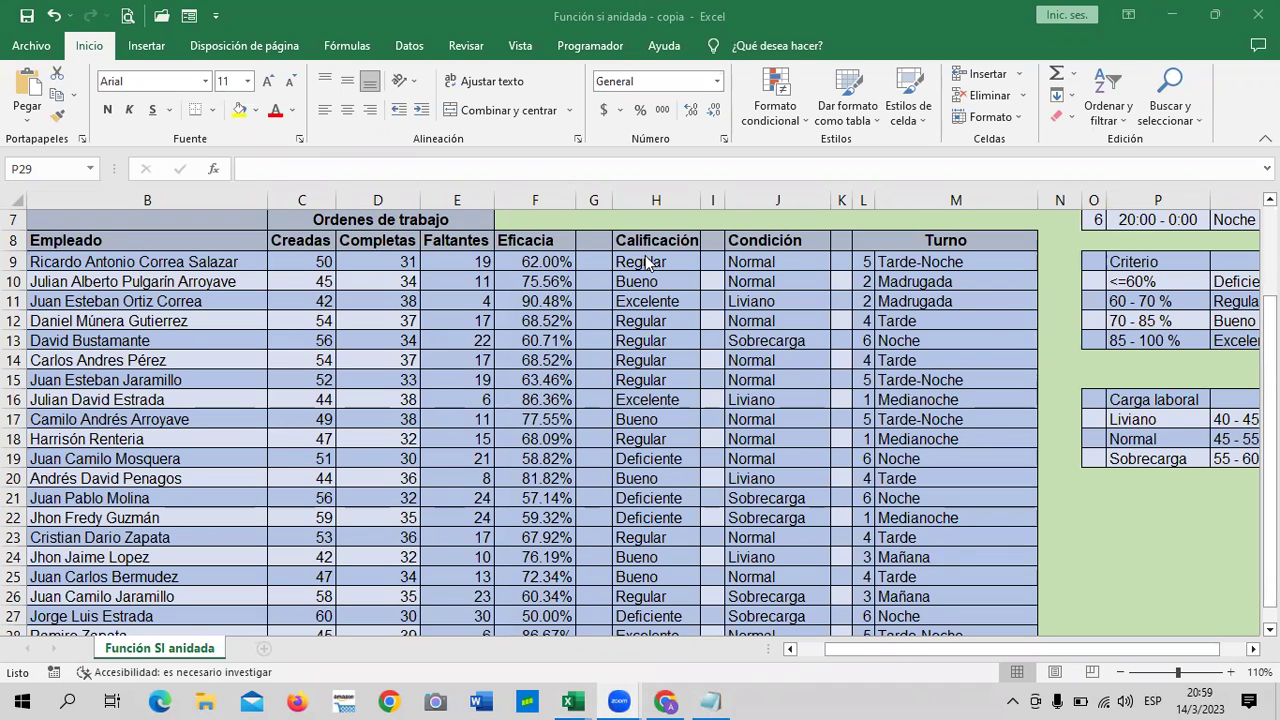
# Step: Select M9 to view its nested SI formula
pyautogui.click(927, 262)
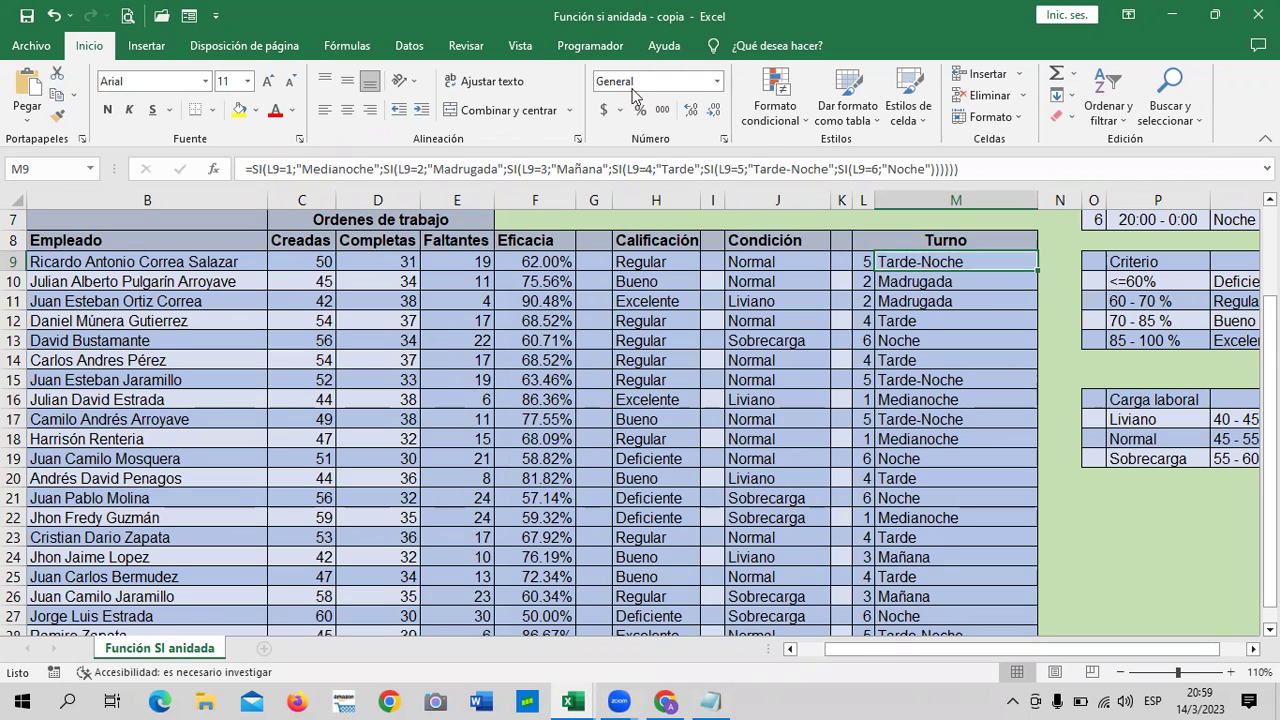
# Step: Delete the semicolon after L9=5 in M9's formula and dismiss Excel's formula error warnings
pyautogui.click(890, 169)
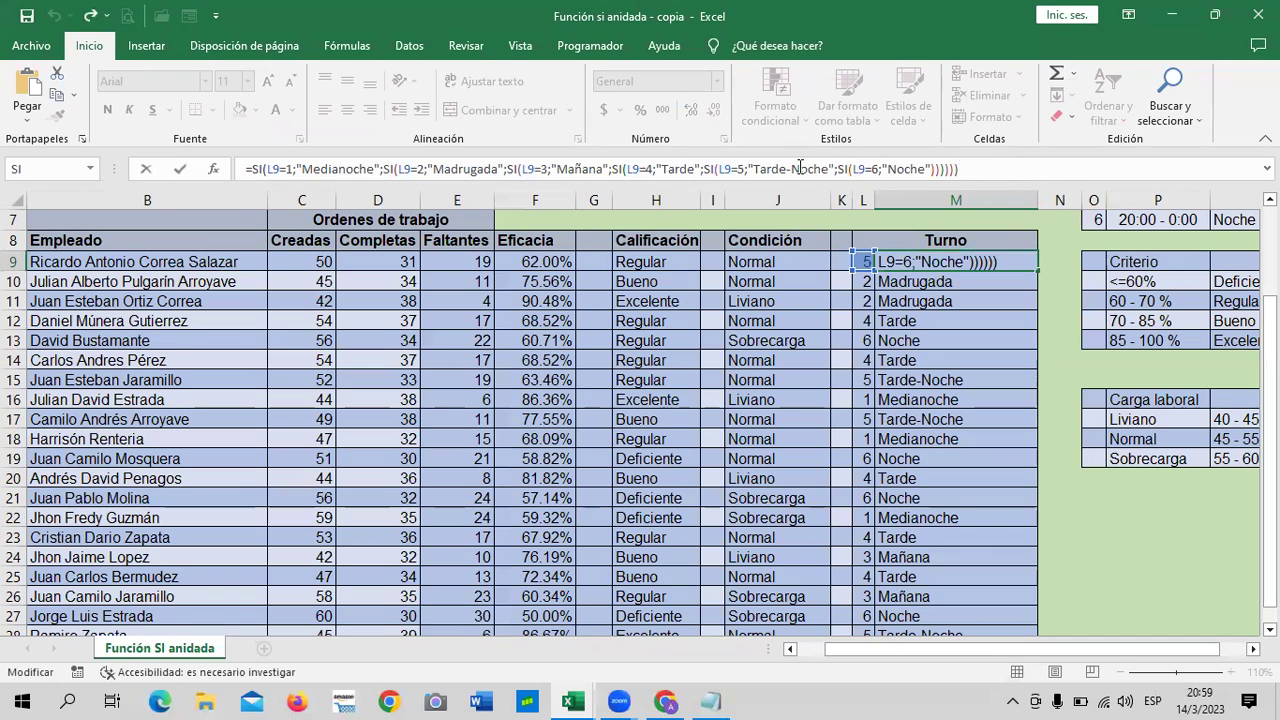
pyautogui.click(750, 169)
pyautogui.press('BackSpace')
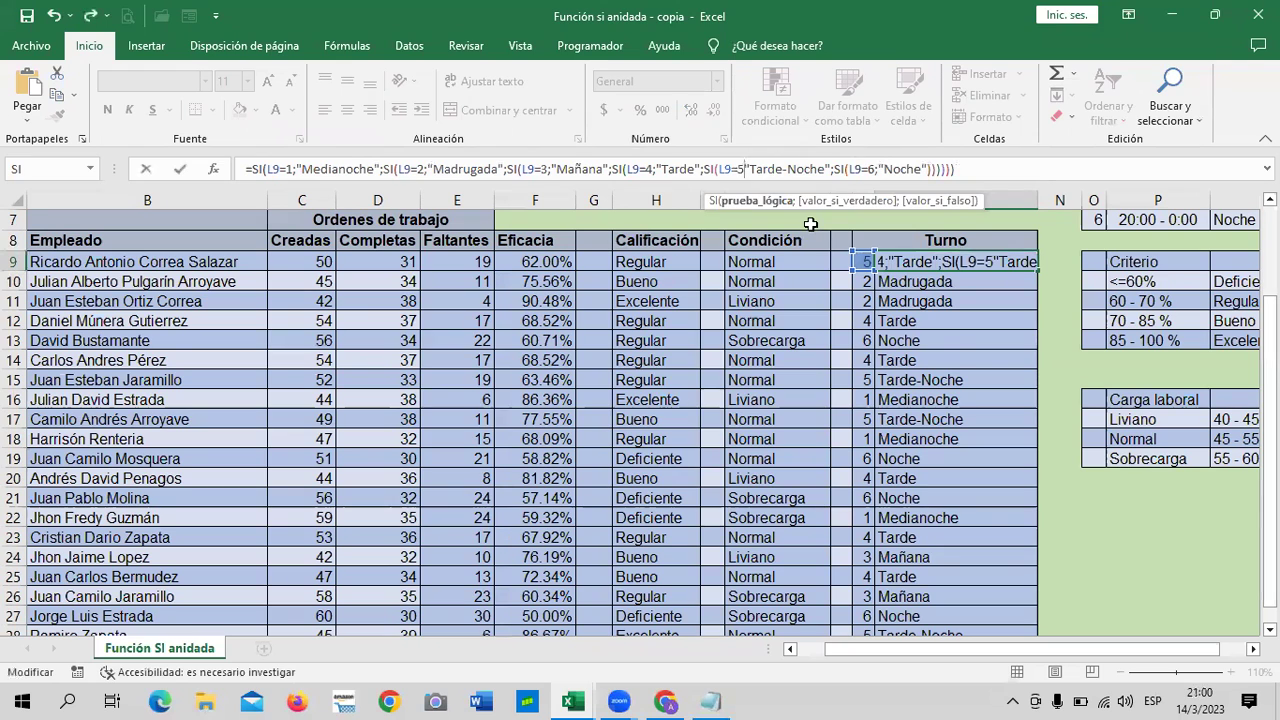
pyautogui.press('Return')
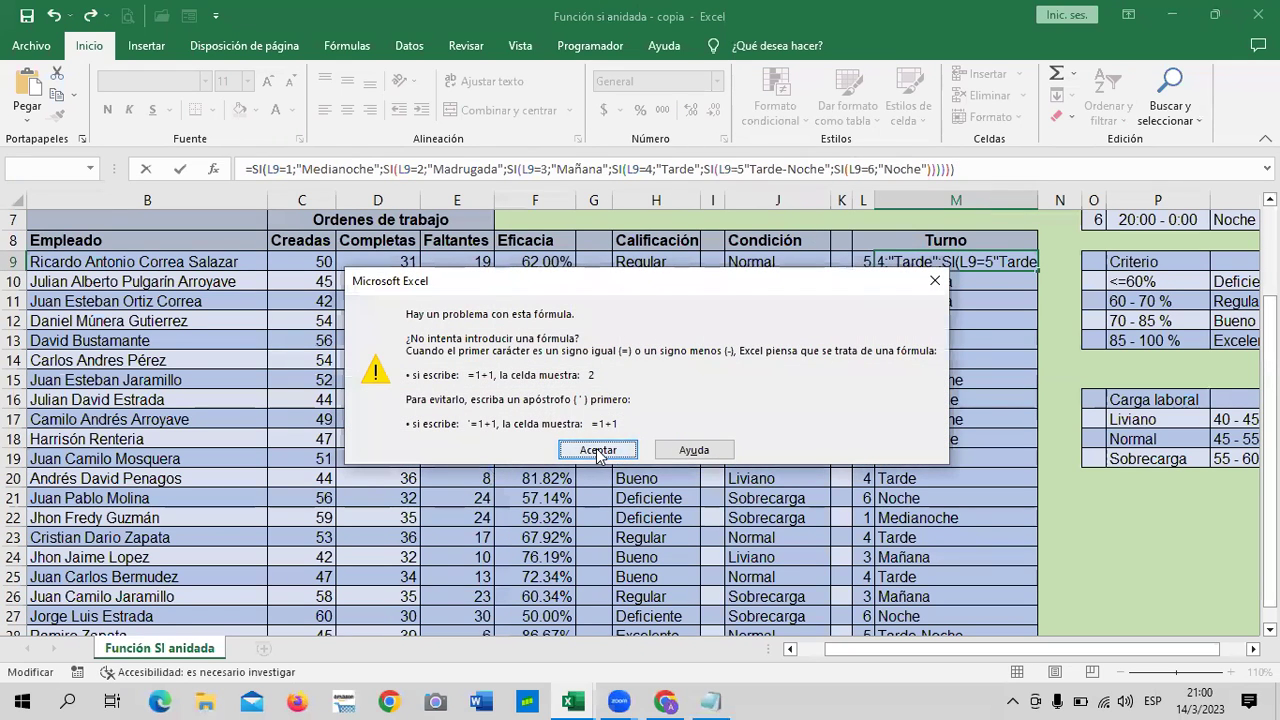
pyautogui.click(598, 450)
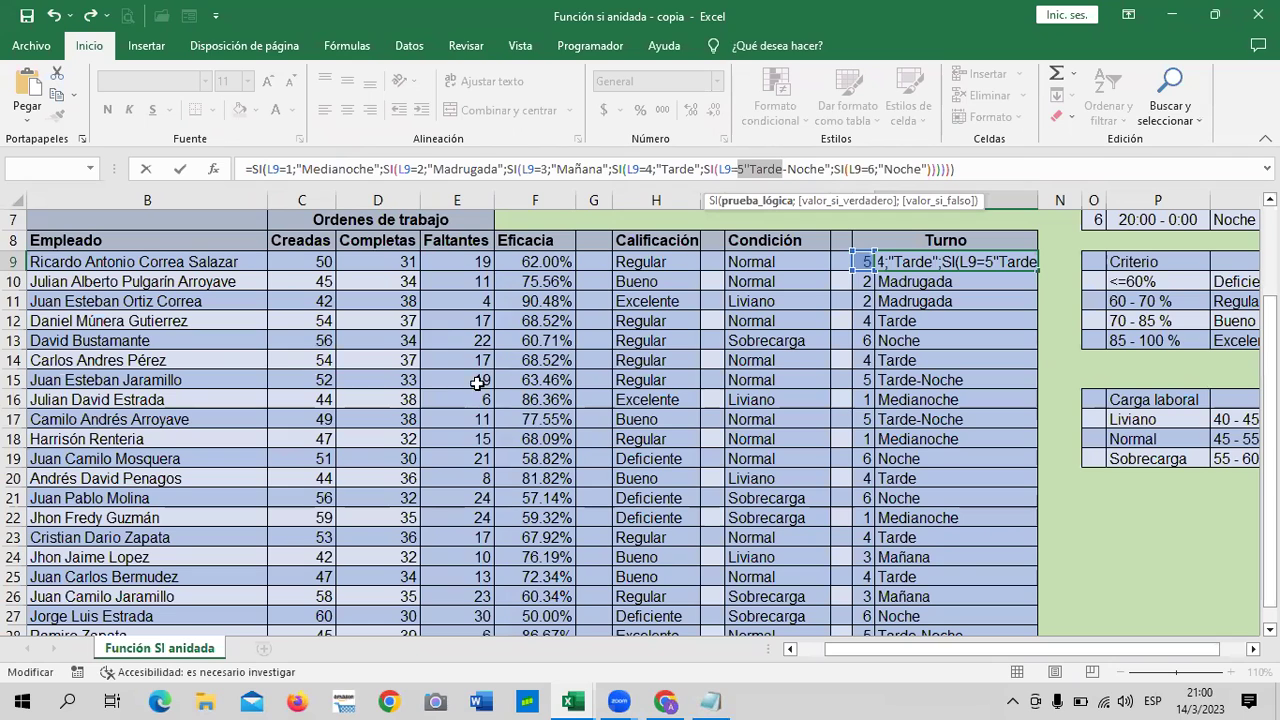
pyautogui.click(1030, 170)
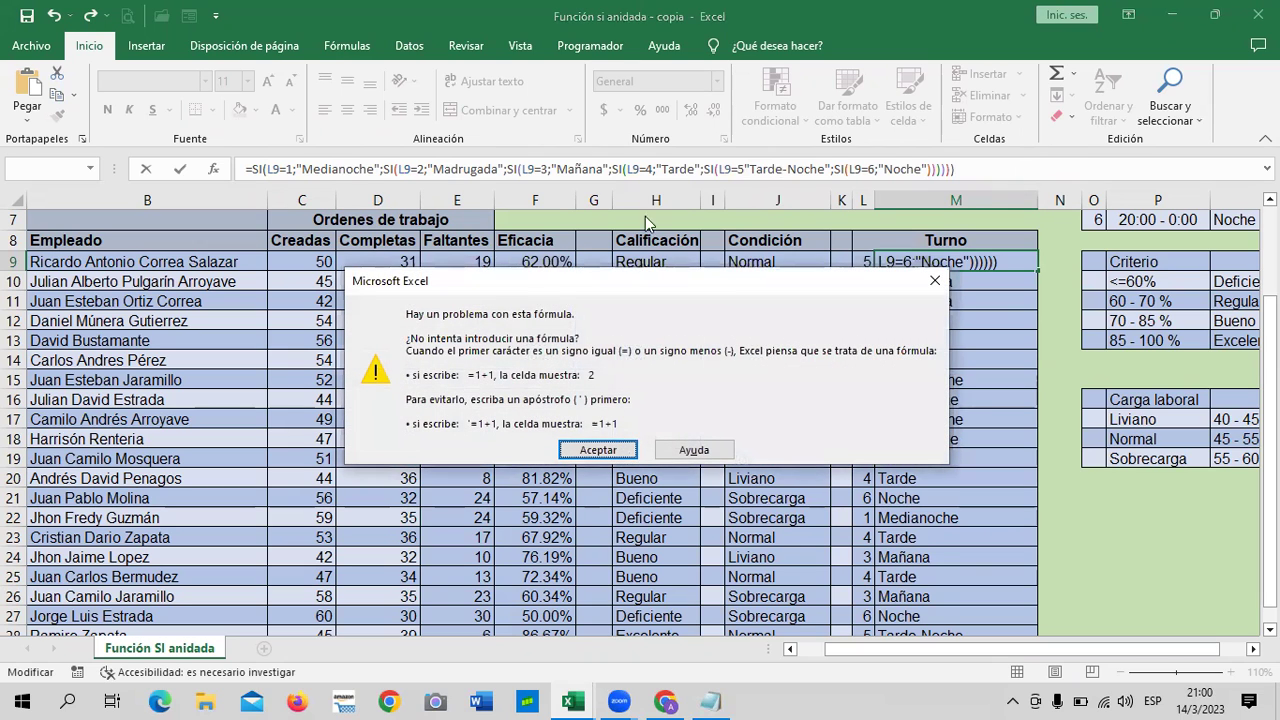
pyautogui.click(582, 454)
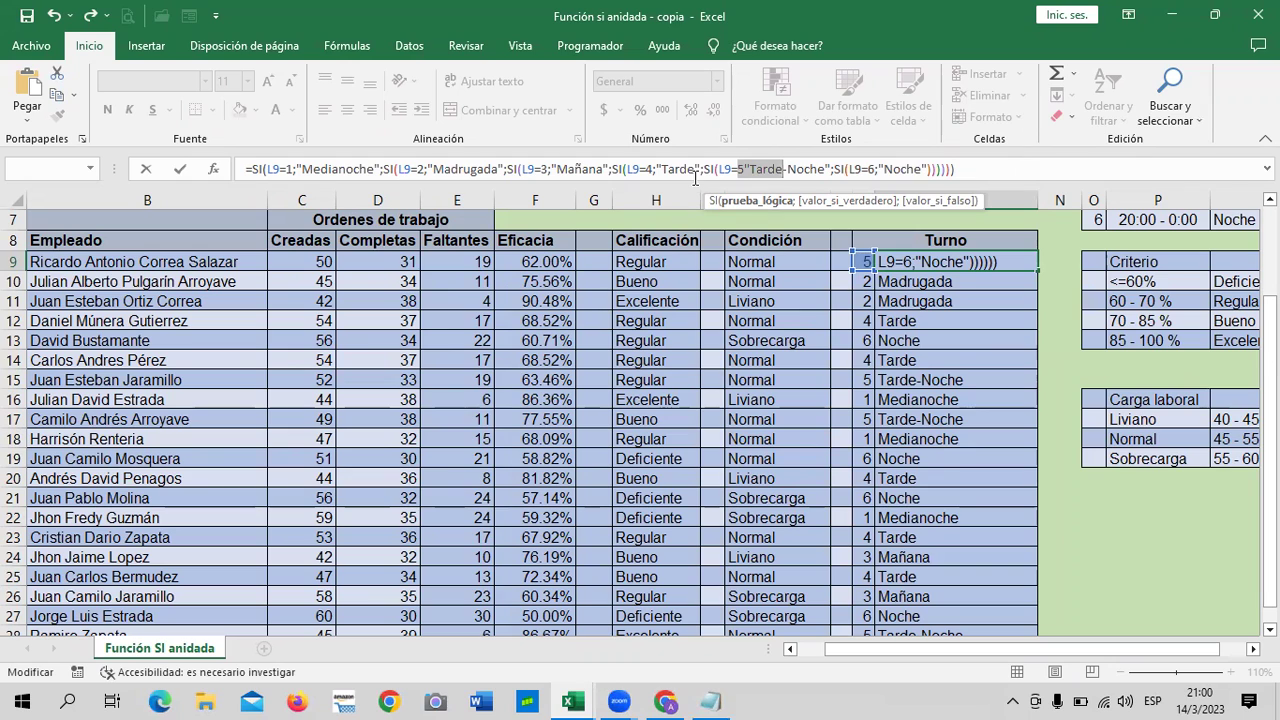
# Step: Insert semicolons after L9=5 and L9=2 in M9's formula, dismissing the error warnings
pyautogui.click(743, 168)
pyautogui.write(';')
pyautogui.click(427, 168)
pyautogui.click(507, 240)
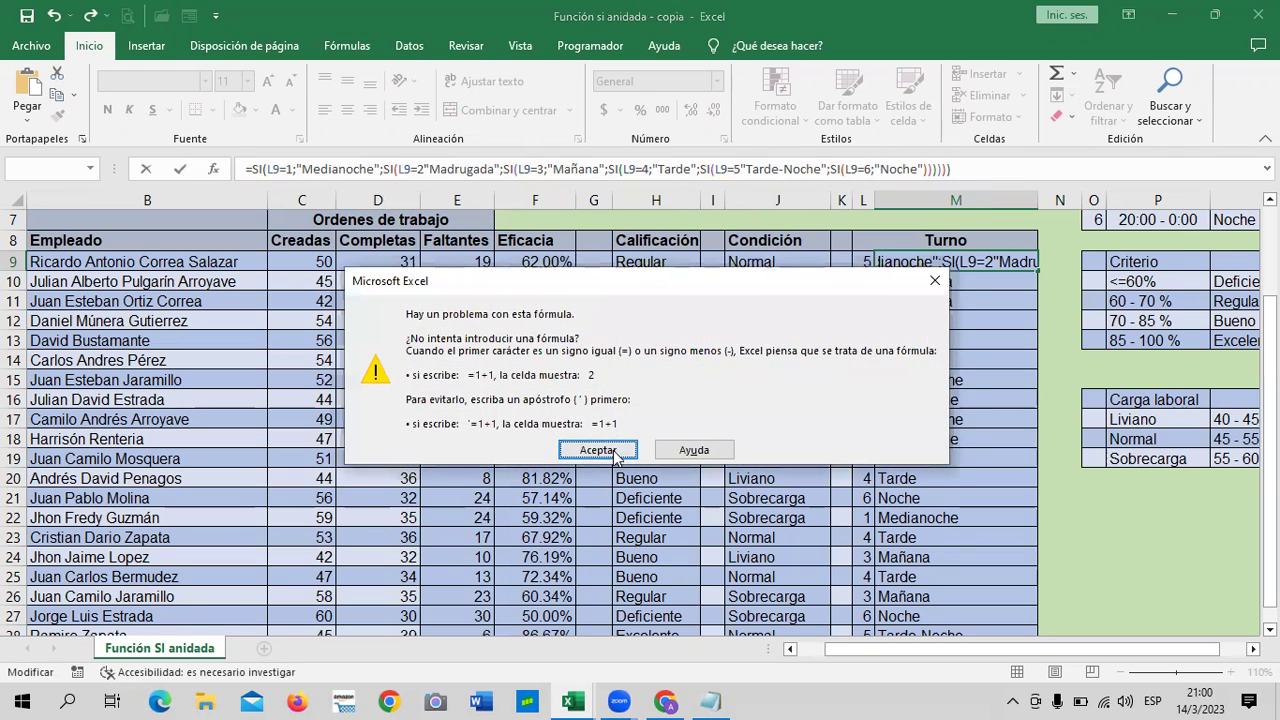
pyautogui.click(613, 451)
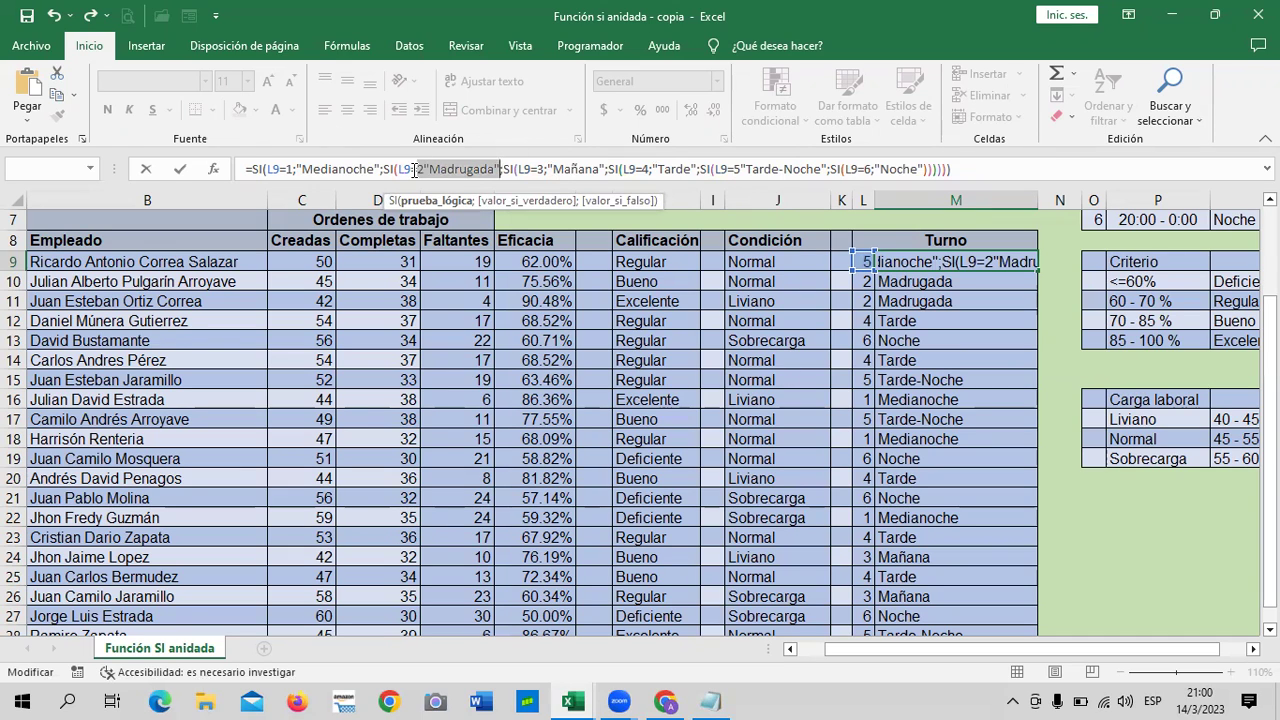
pyautogui.click(424, 168)
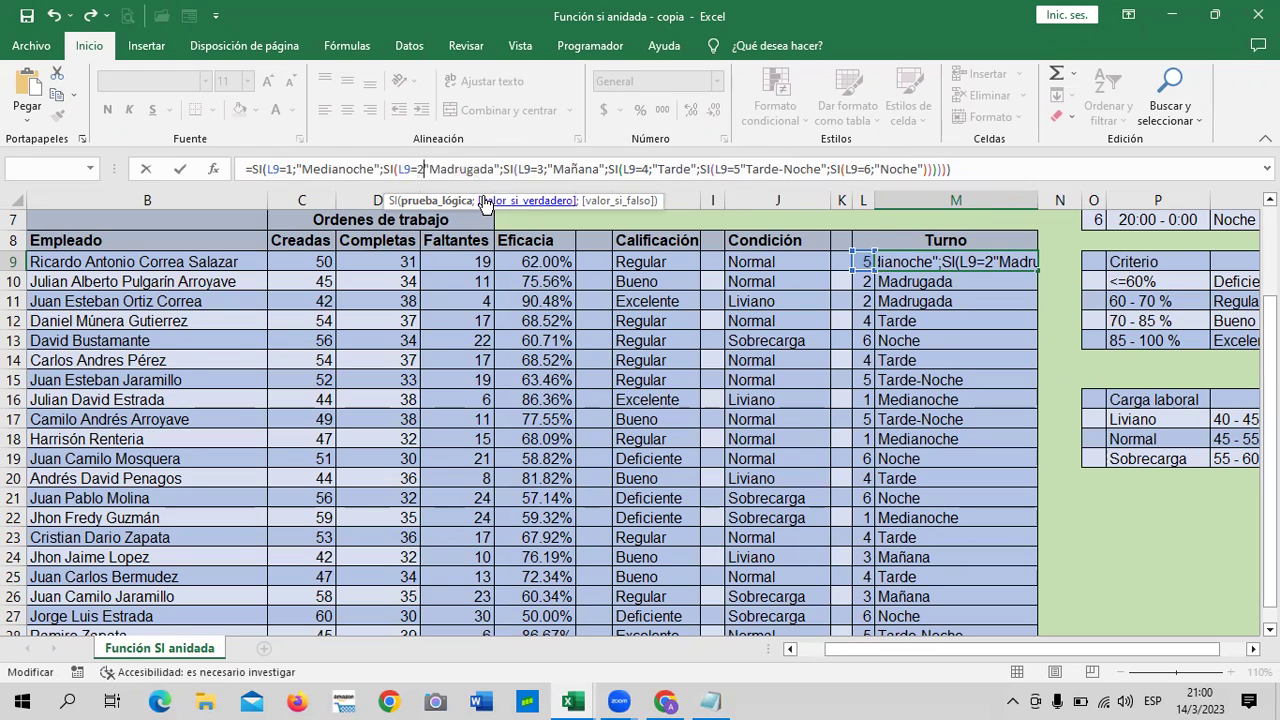
pyautogui.write(';')
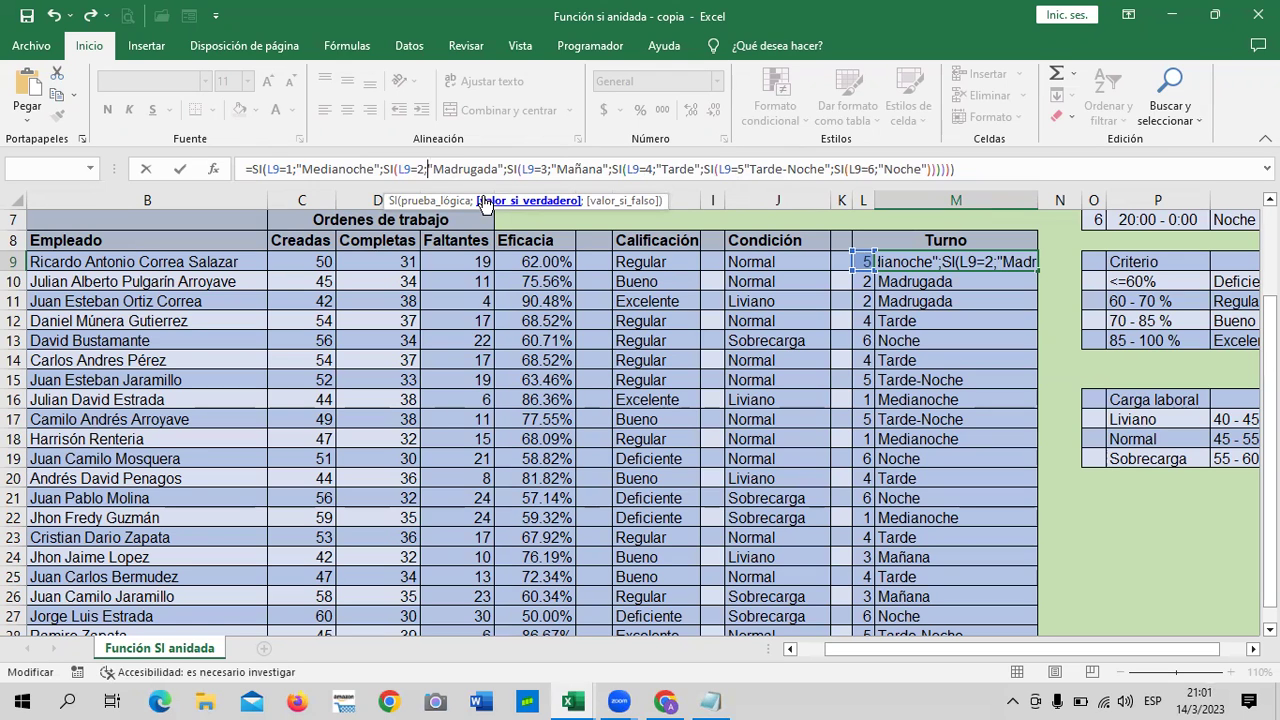
pyautogui.press('Return')
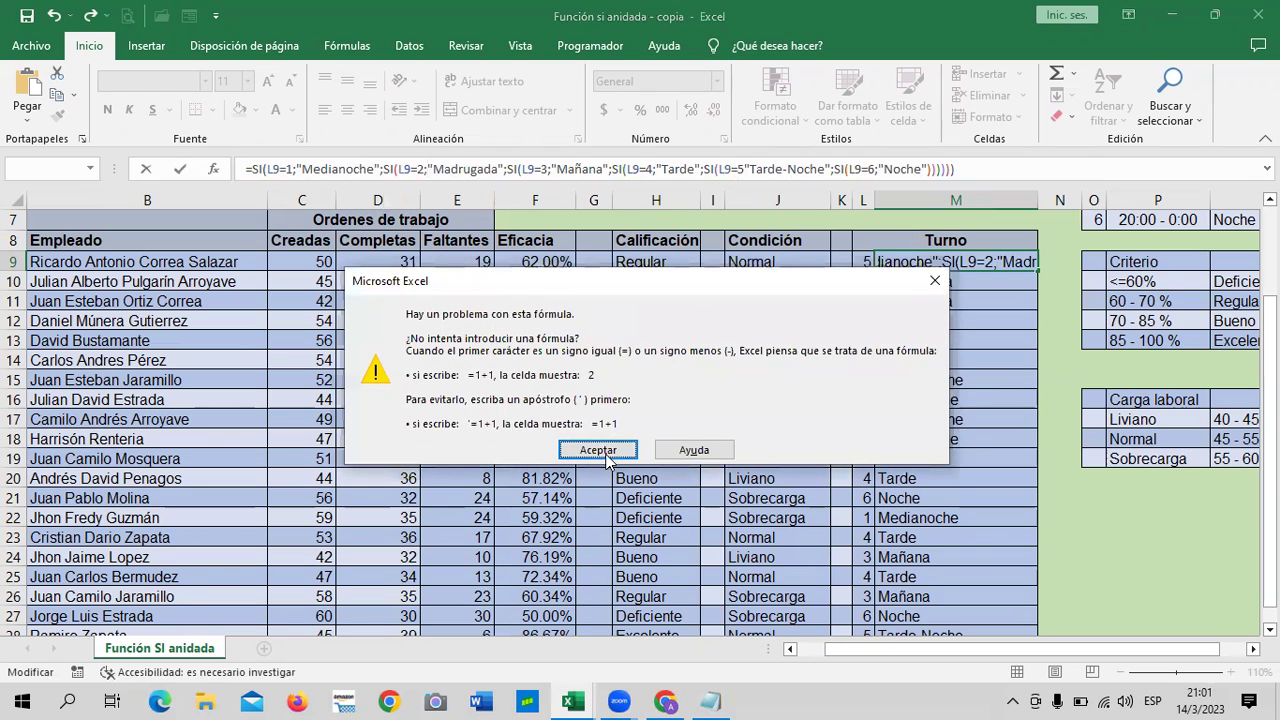
pyautogui.click(602, 449)
pyautogui.write(';')
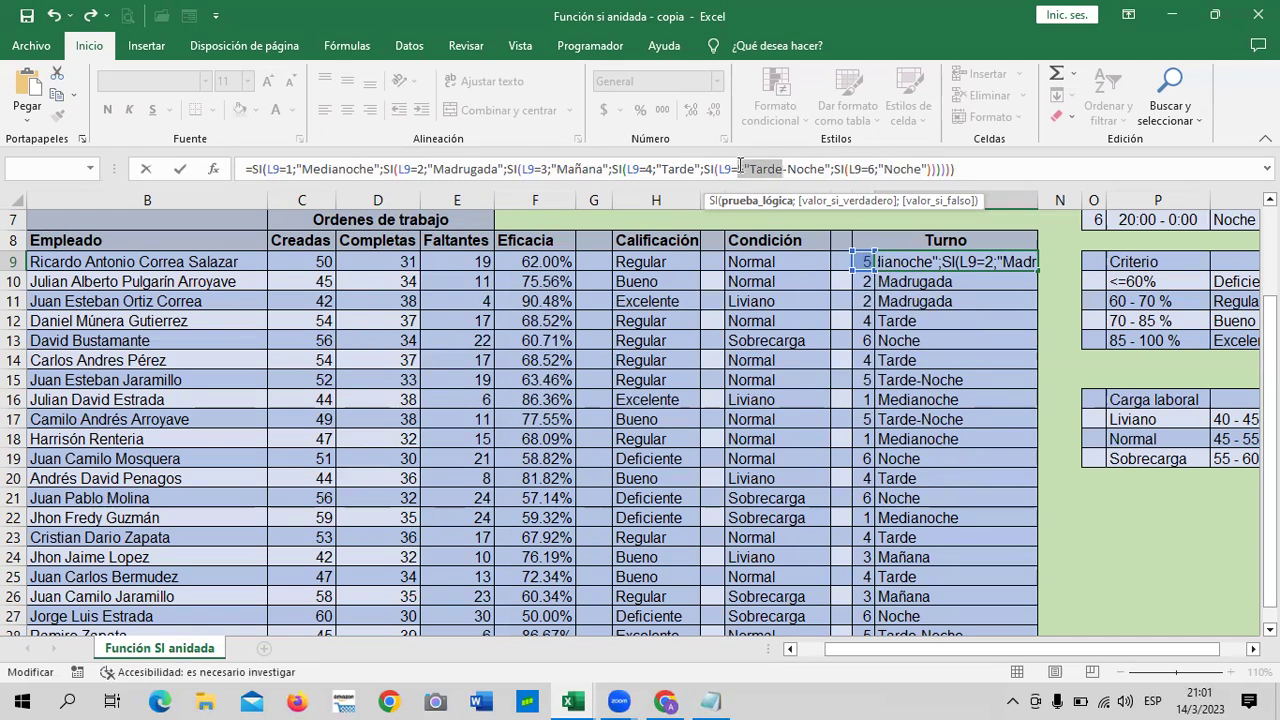
# Step: Replace the stray character after L9=5 with a semicolon, commit, and check M9 and M10
pyautogui.click(745, 169)
pyautogui.press('BackSpace')
pyautogui.write(';')
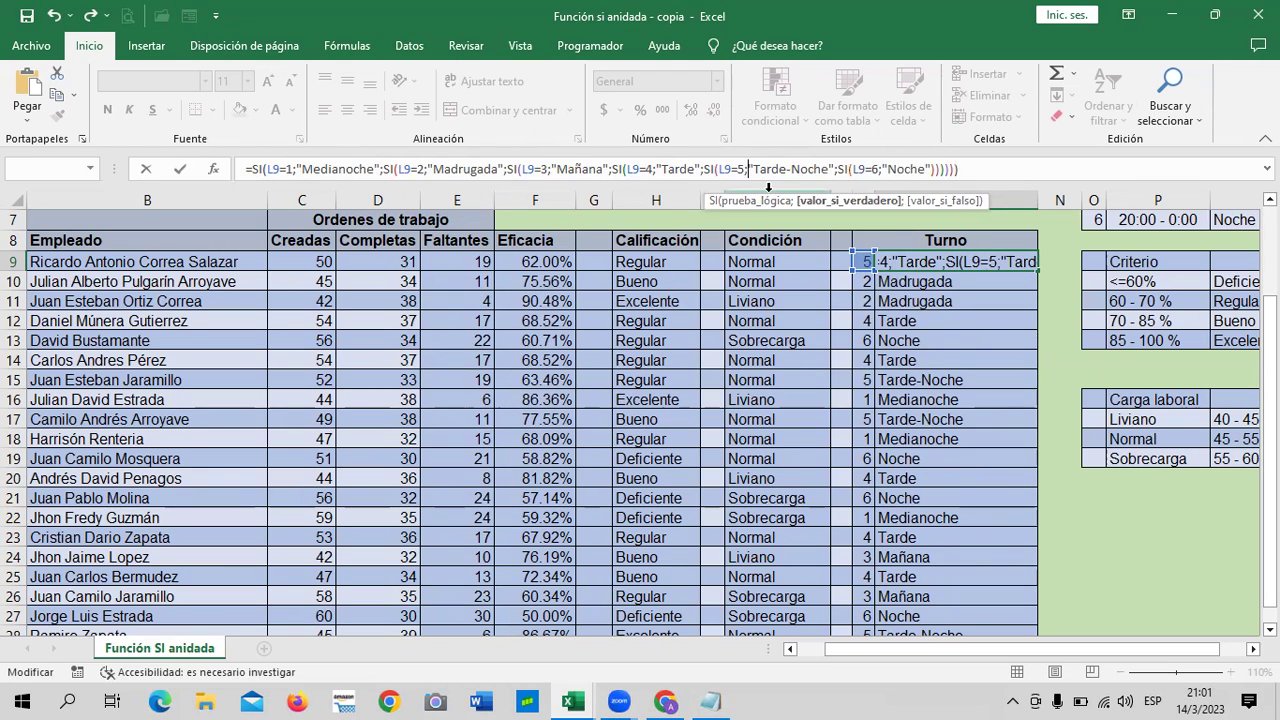
pyautogui.press('Return')
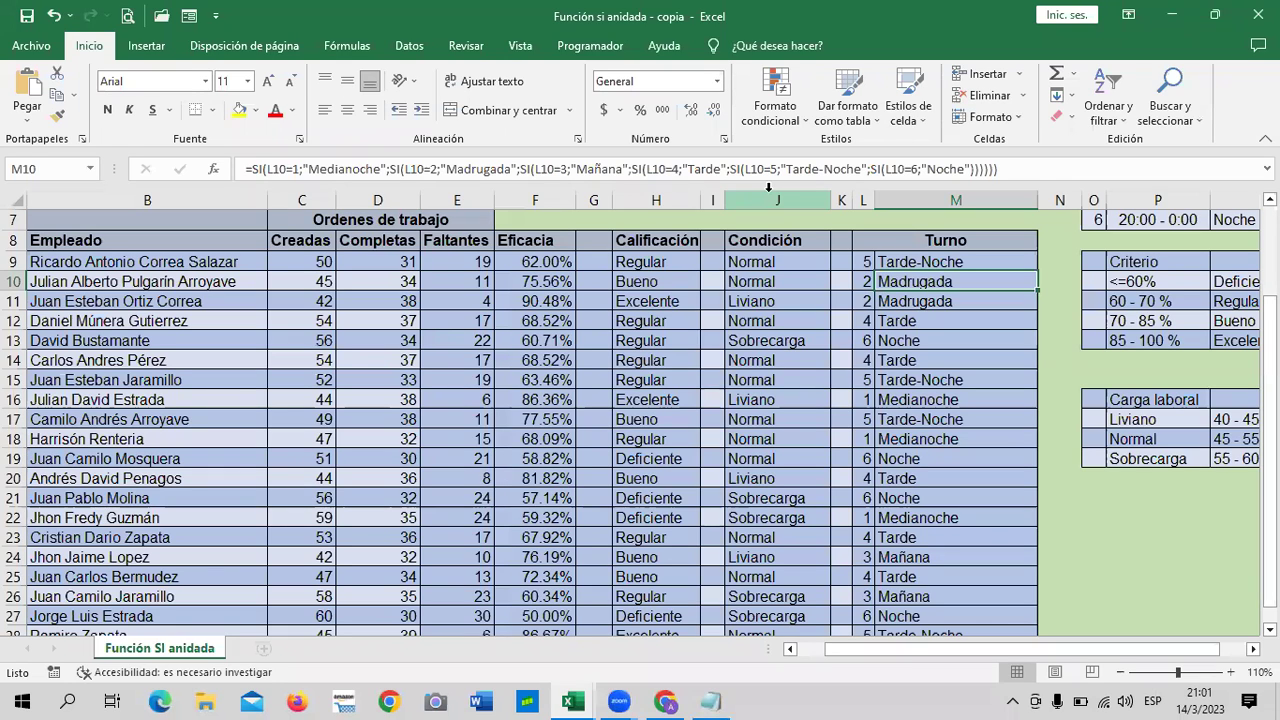
pyautogui.click(988, 261)
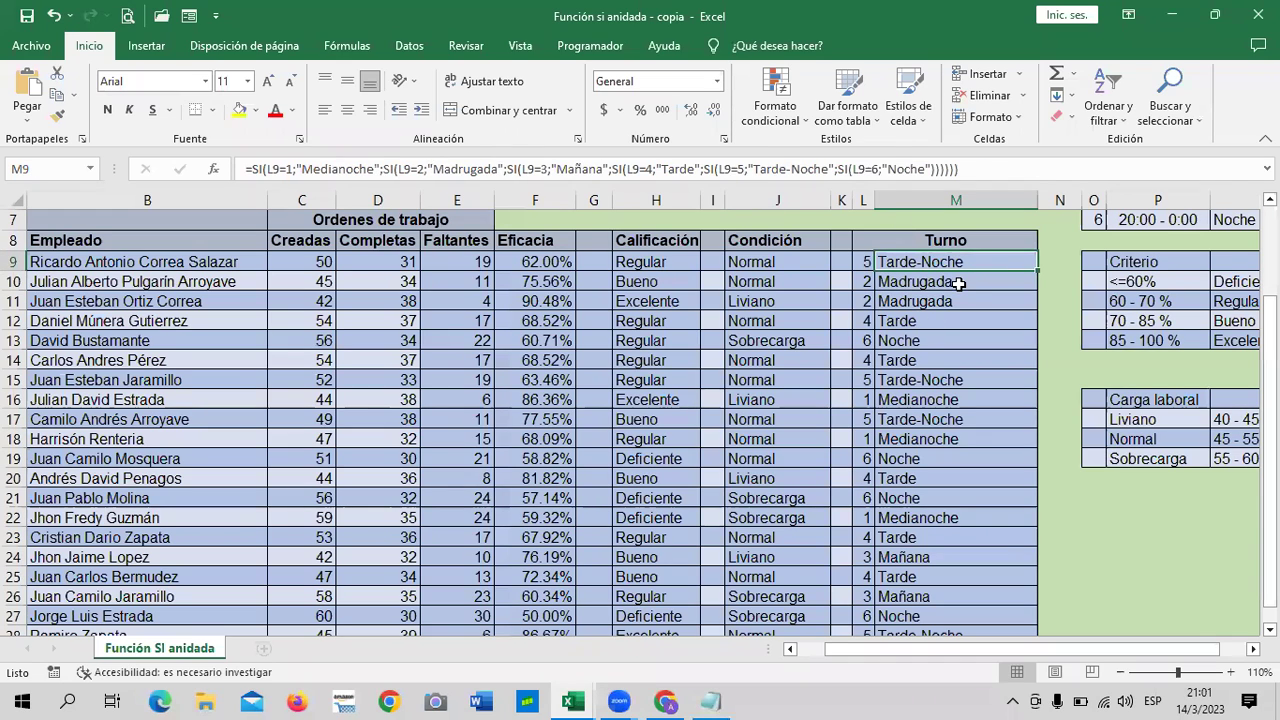
pyautogui.click(958, 283)
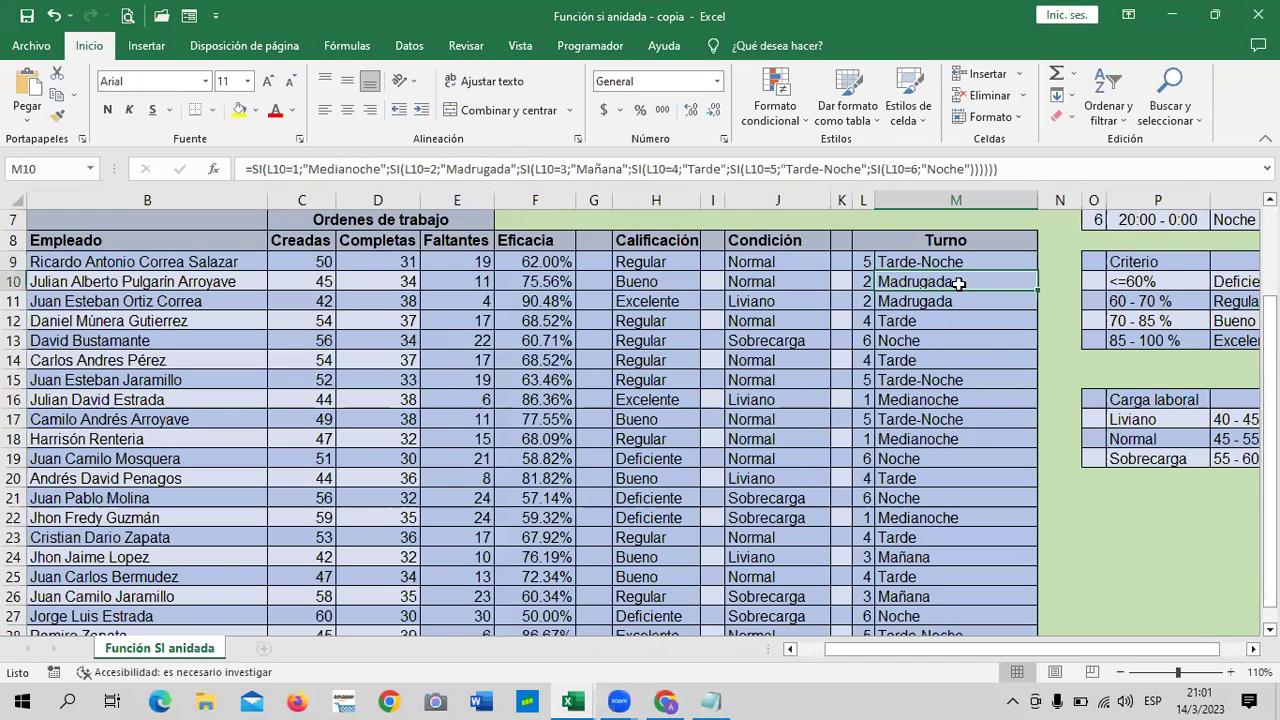